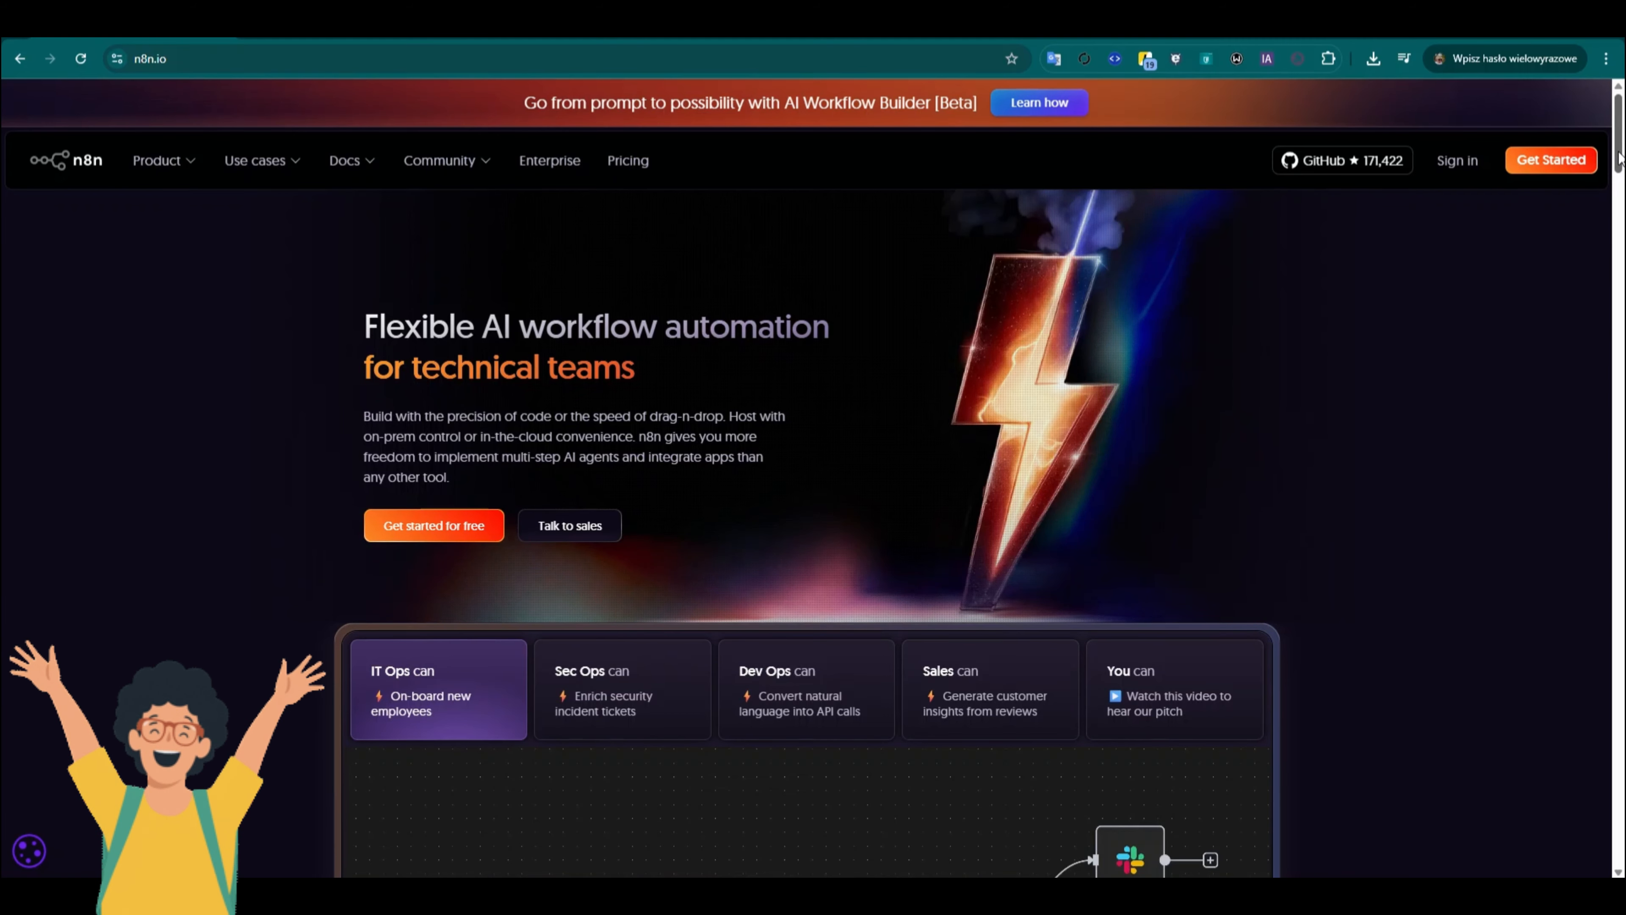
# Step: Look through the n8n homepage, including its integrations, AI features and case studies sections
pyautogui.scroll(-8, 1614, 193)
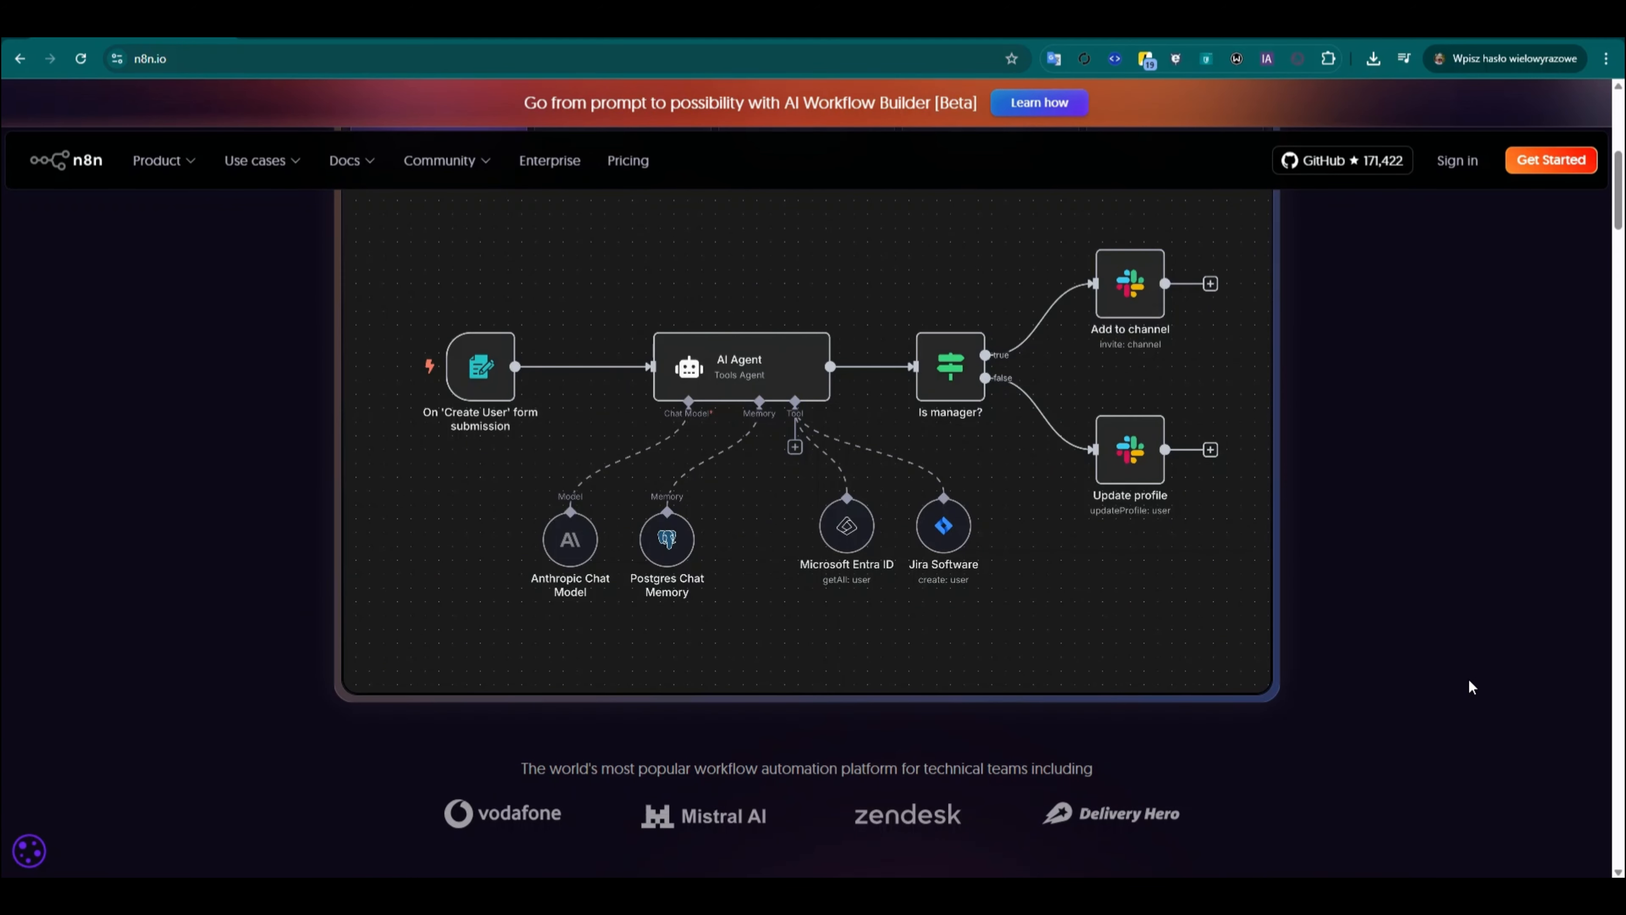
pyautogui.scroll(-7, 1469, 680)
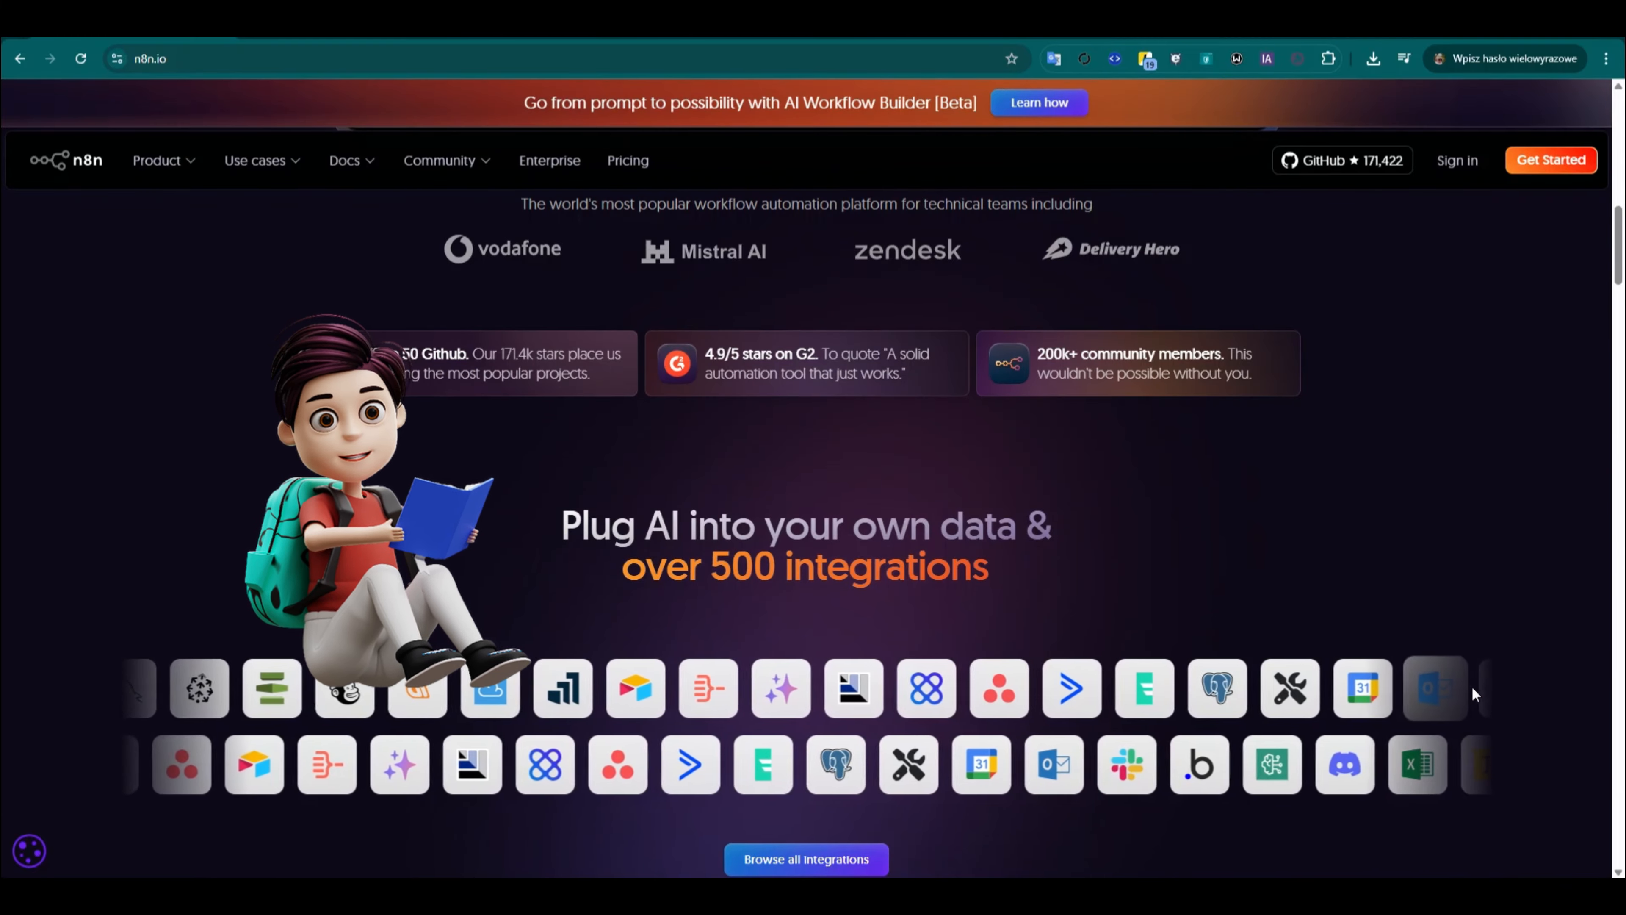
pyautogui.scroll(-10, 1471, 685)
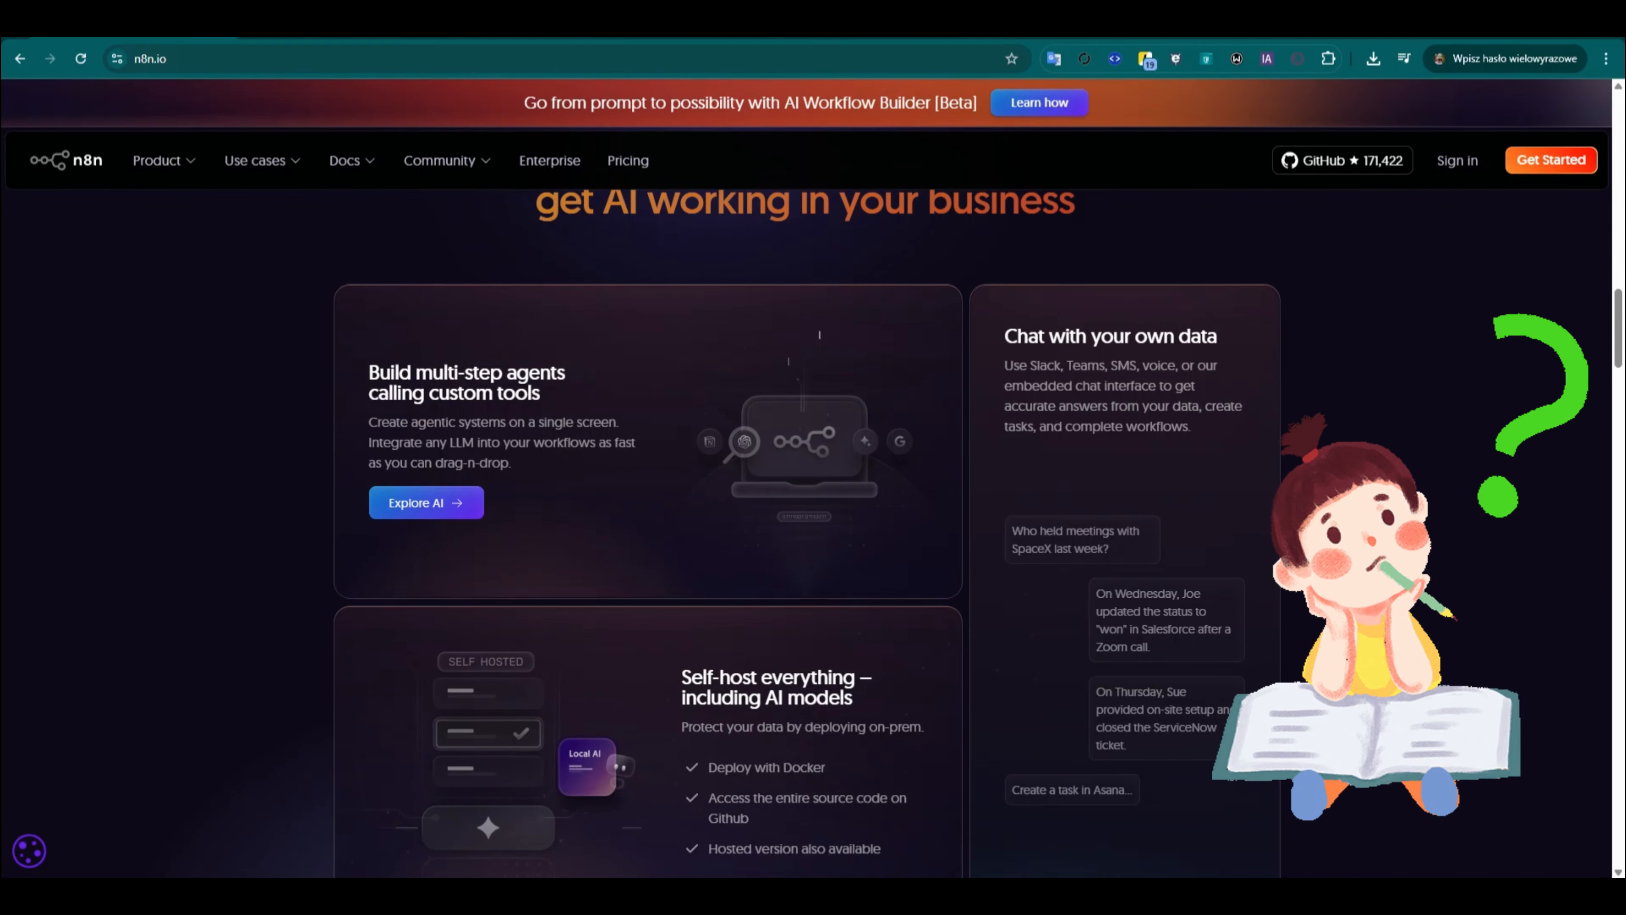
pyautogui.scroll(-10, 1472, 691)
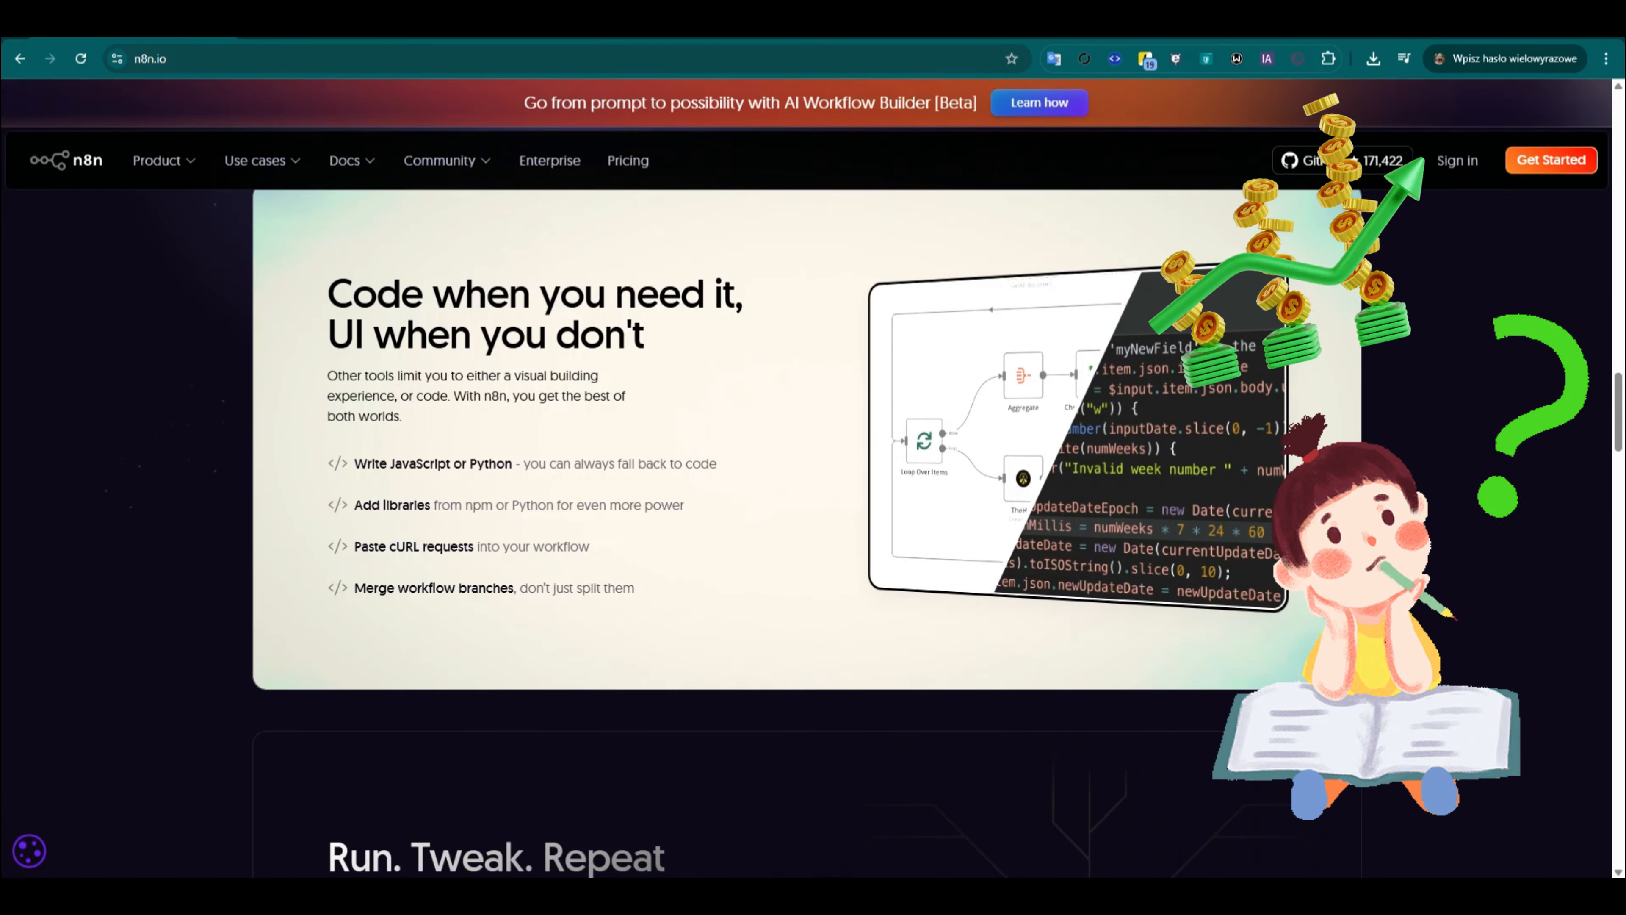
pyautogui.scroll(-9, 813, 480)
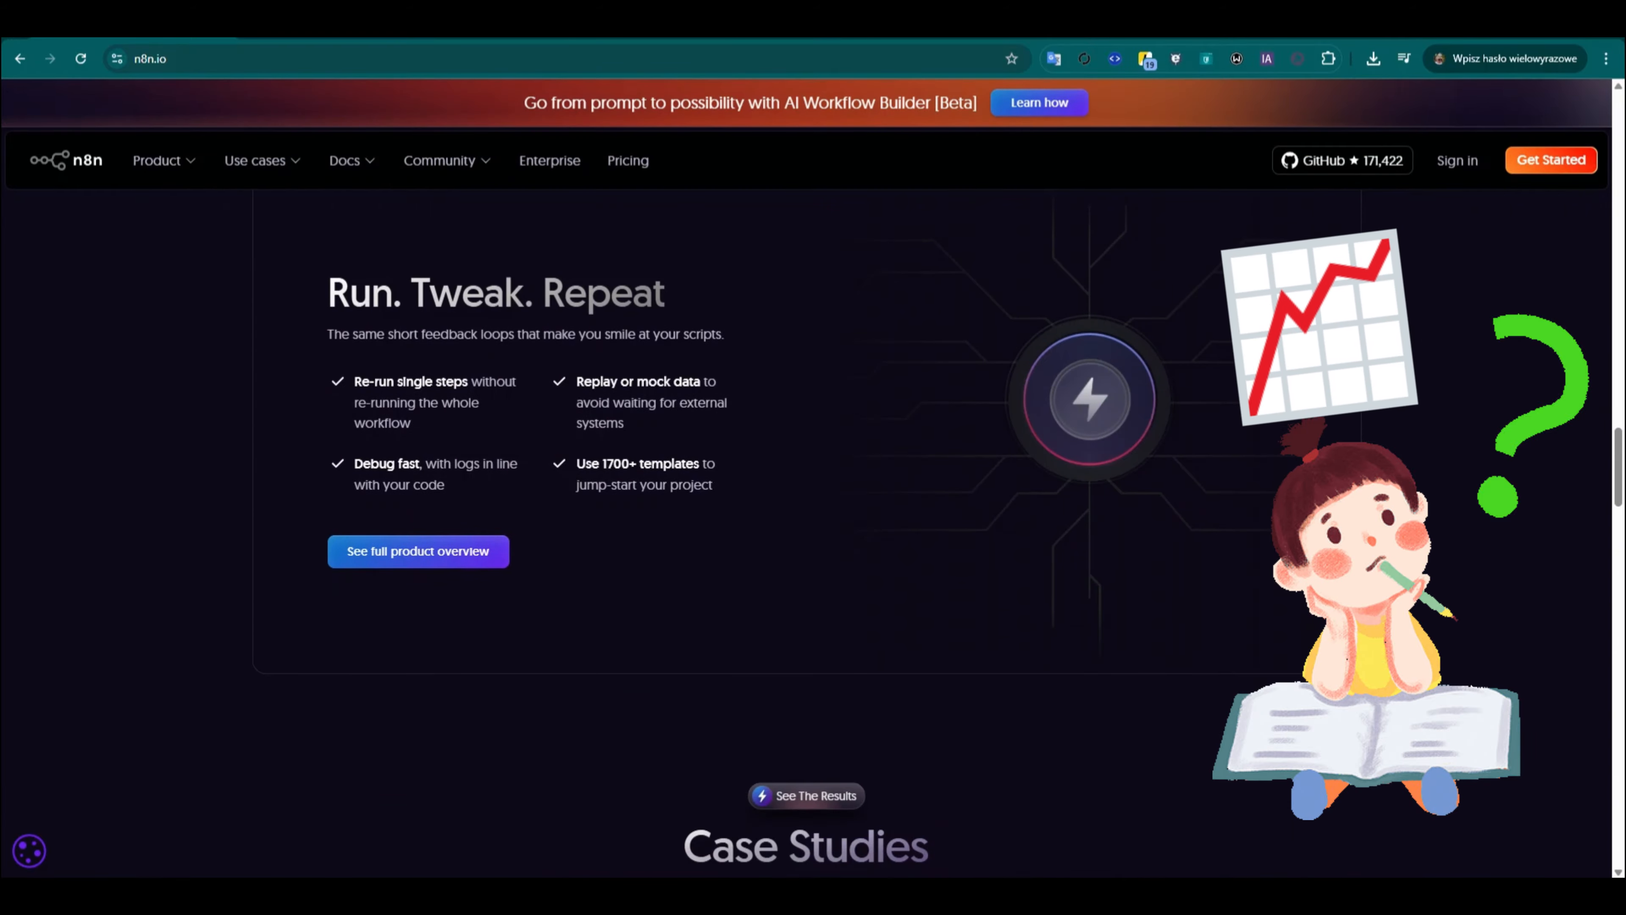
pyautogui.scroll(-8, 1473, 690)
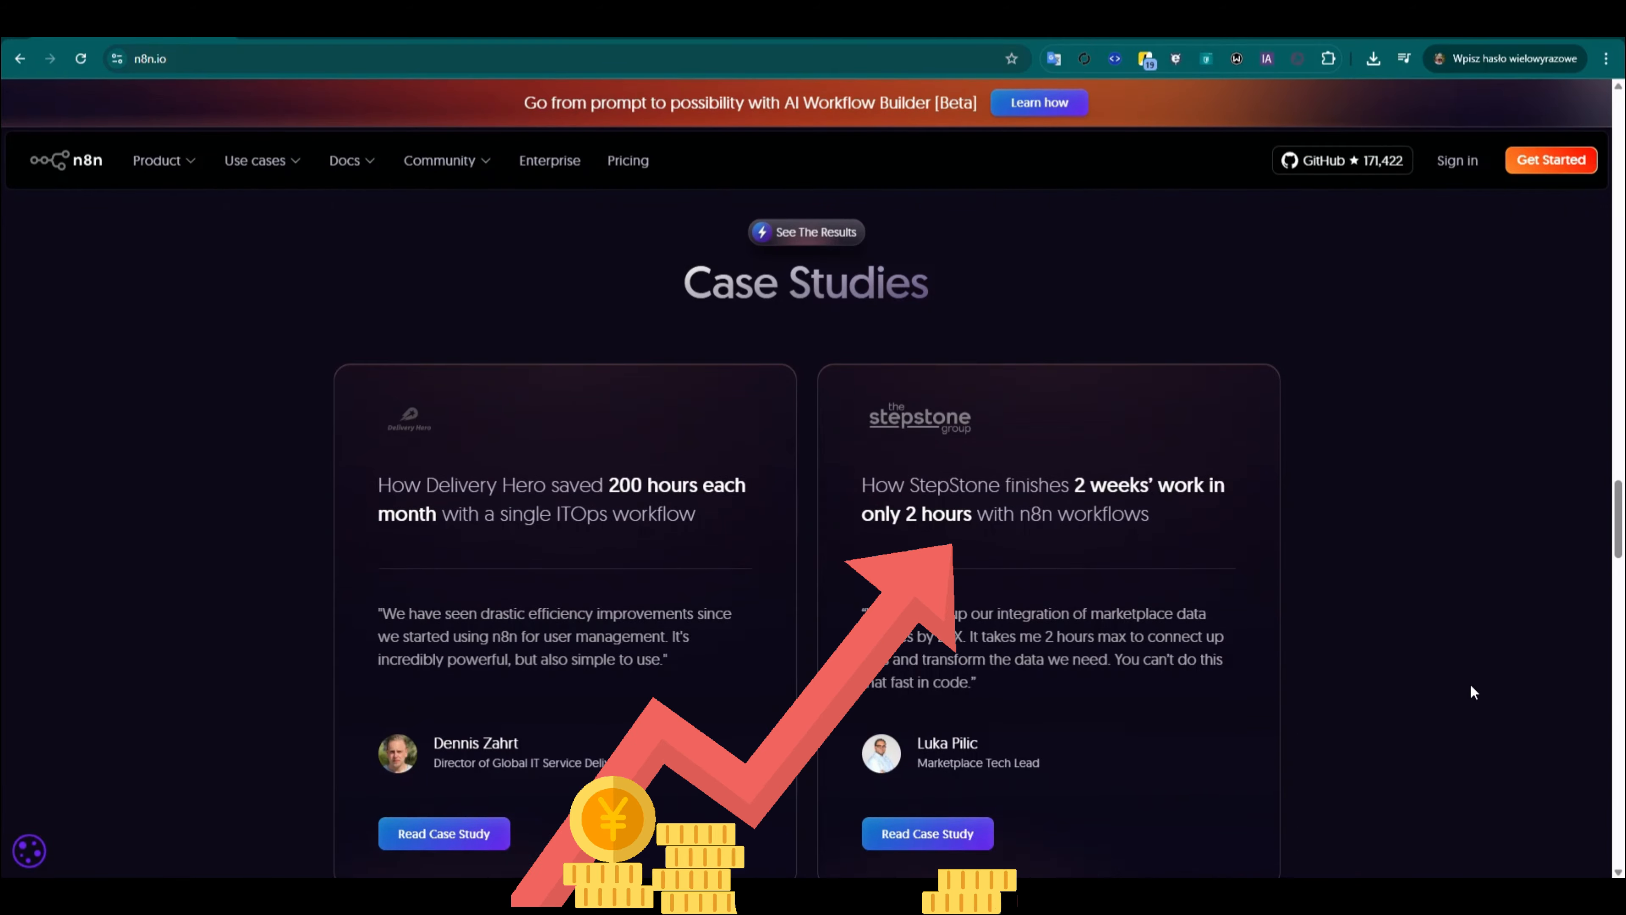
pyautogui.scroll(-8, 1473, 691)
pyautogui.scroll(-3, 1473, 691)
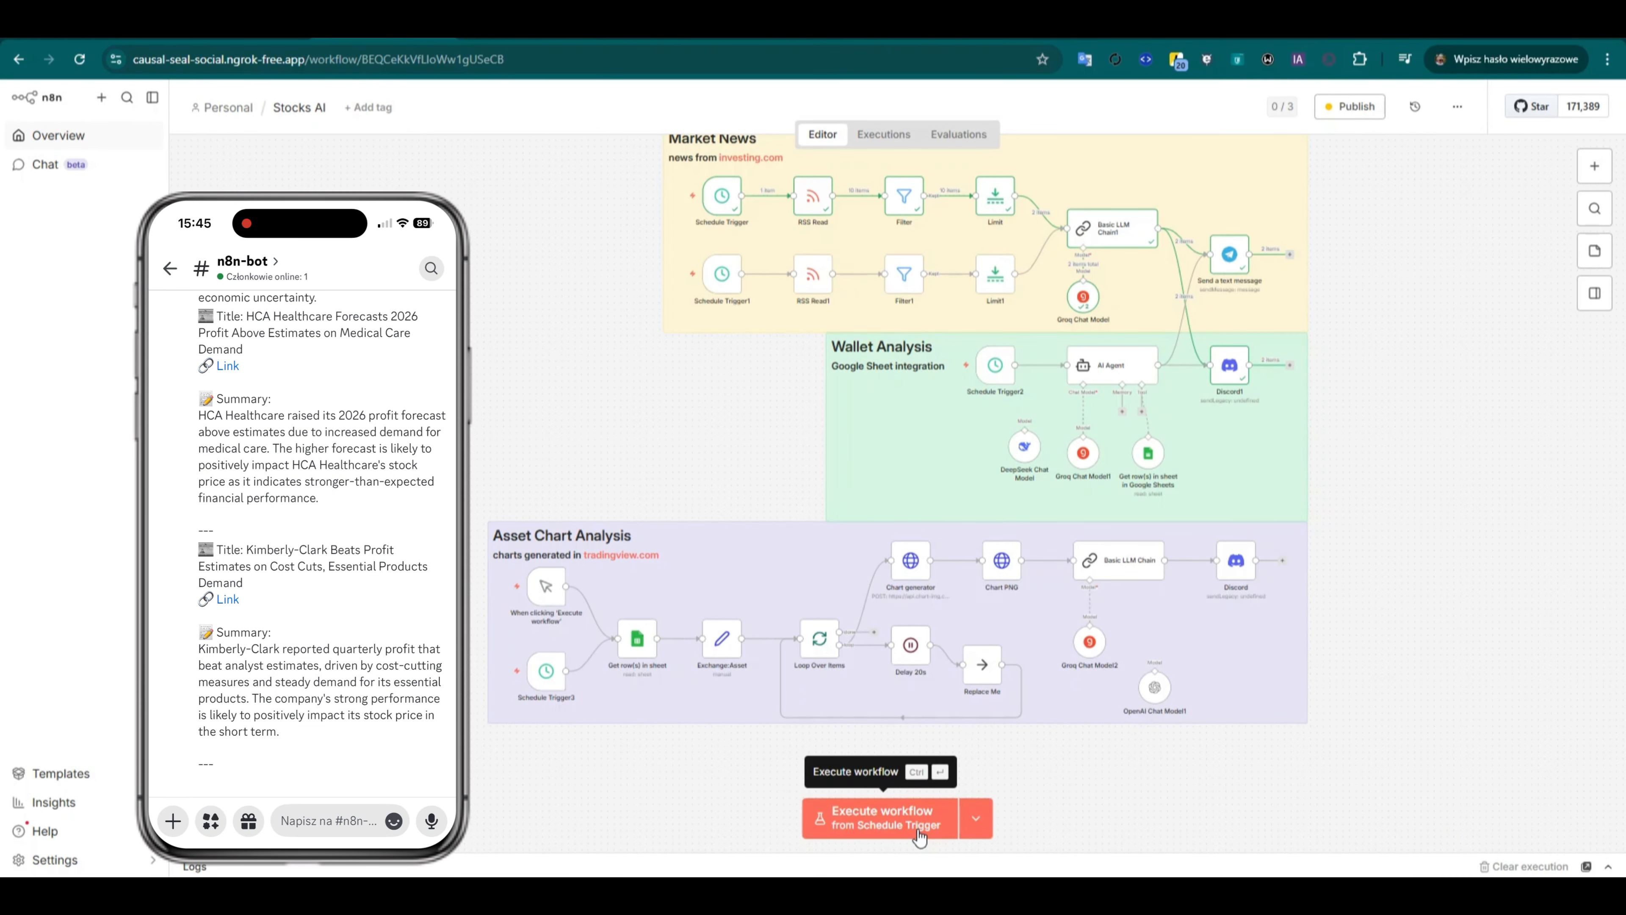
# Step: Execute the Stocks AI workflow from Schedule Trigger, from Schedule Trigger1 and from the manual "When clicking 'Execute workflow'" trigger
pyautogui.click(920, 836)
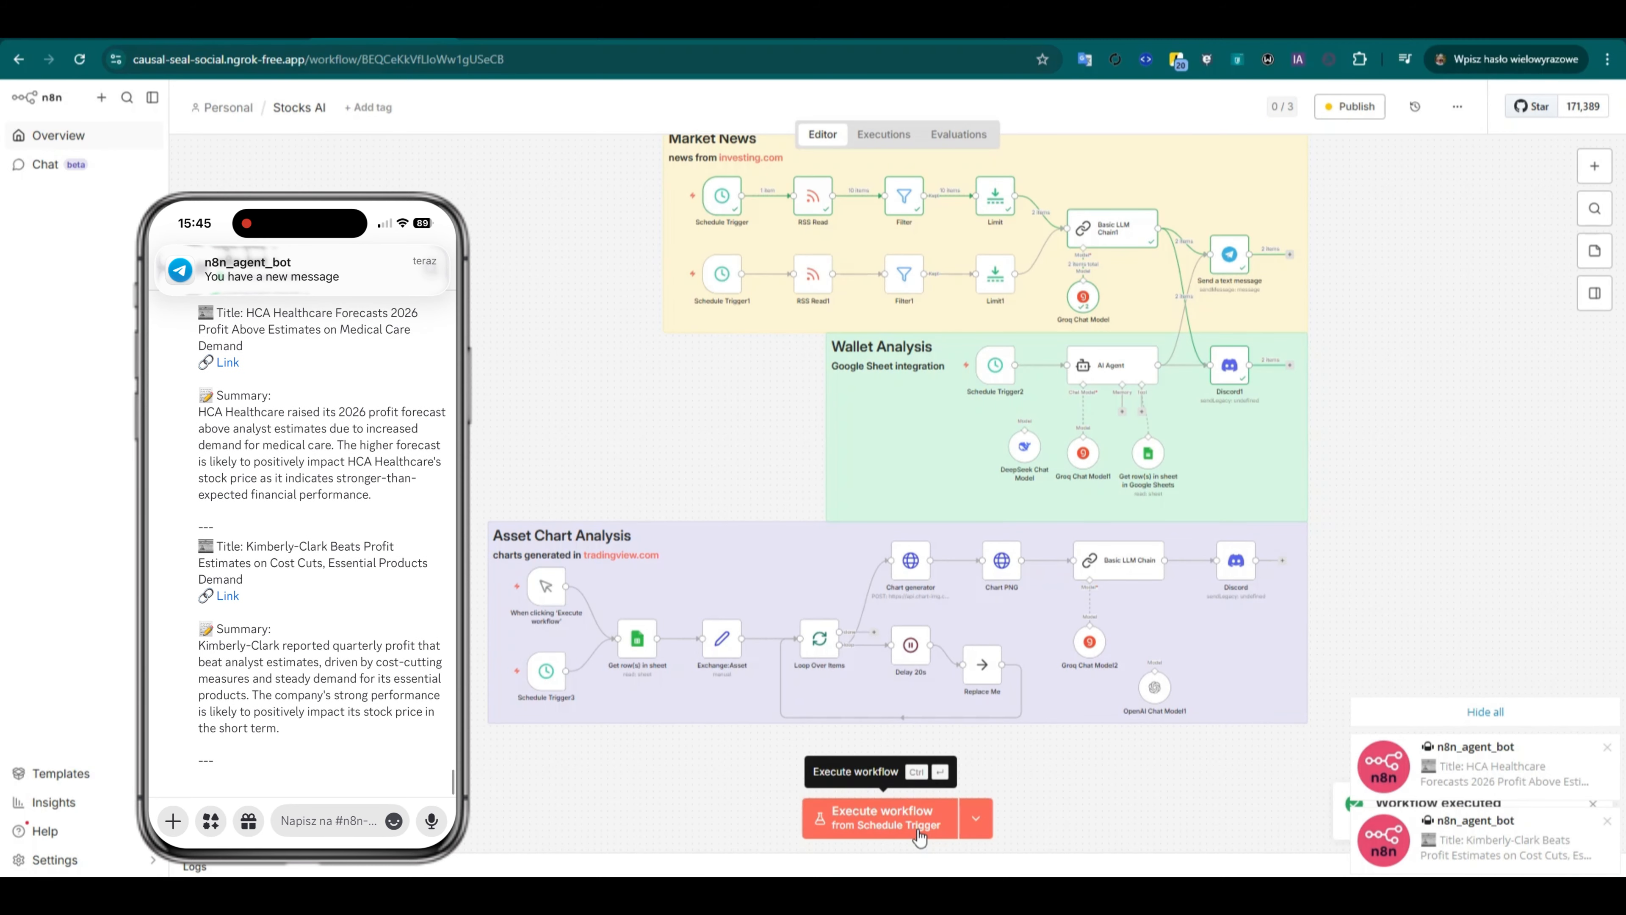
pyautogui.click(975, 818)
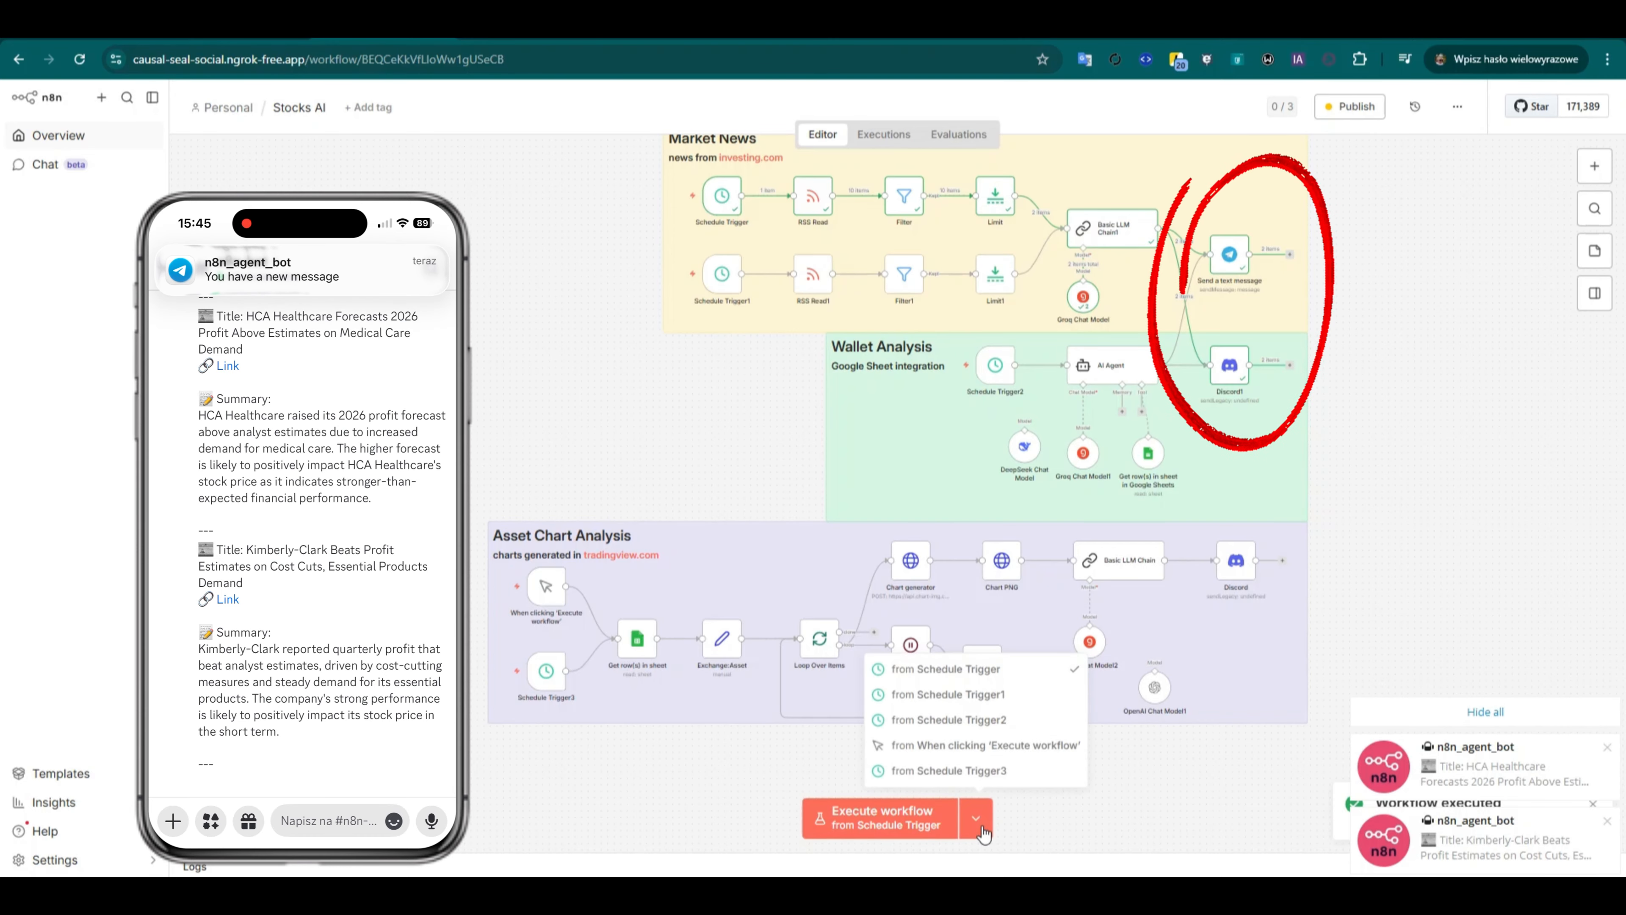
pyautogui.click(990, 695)
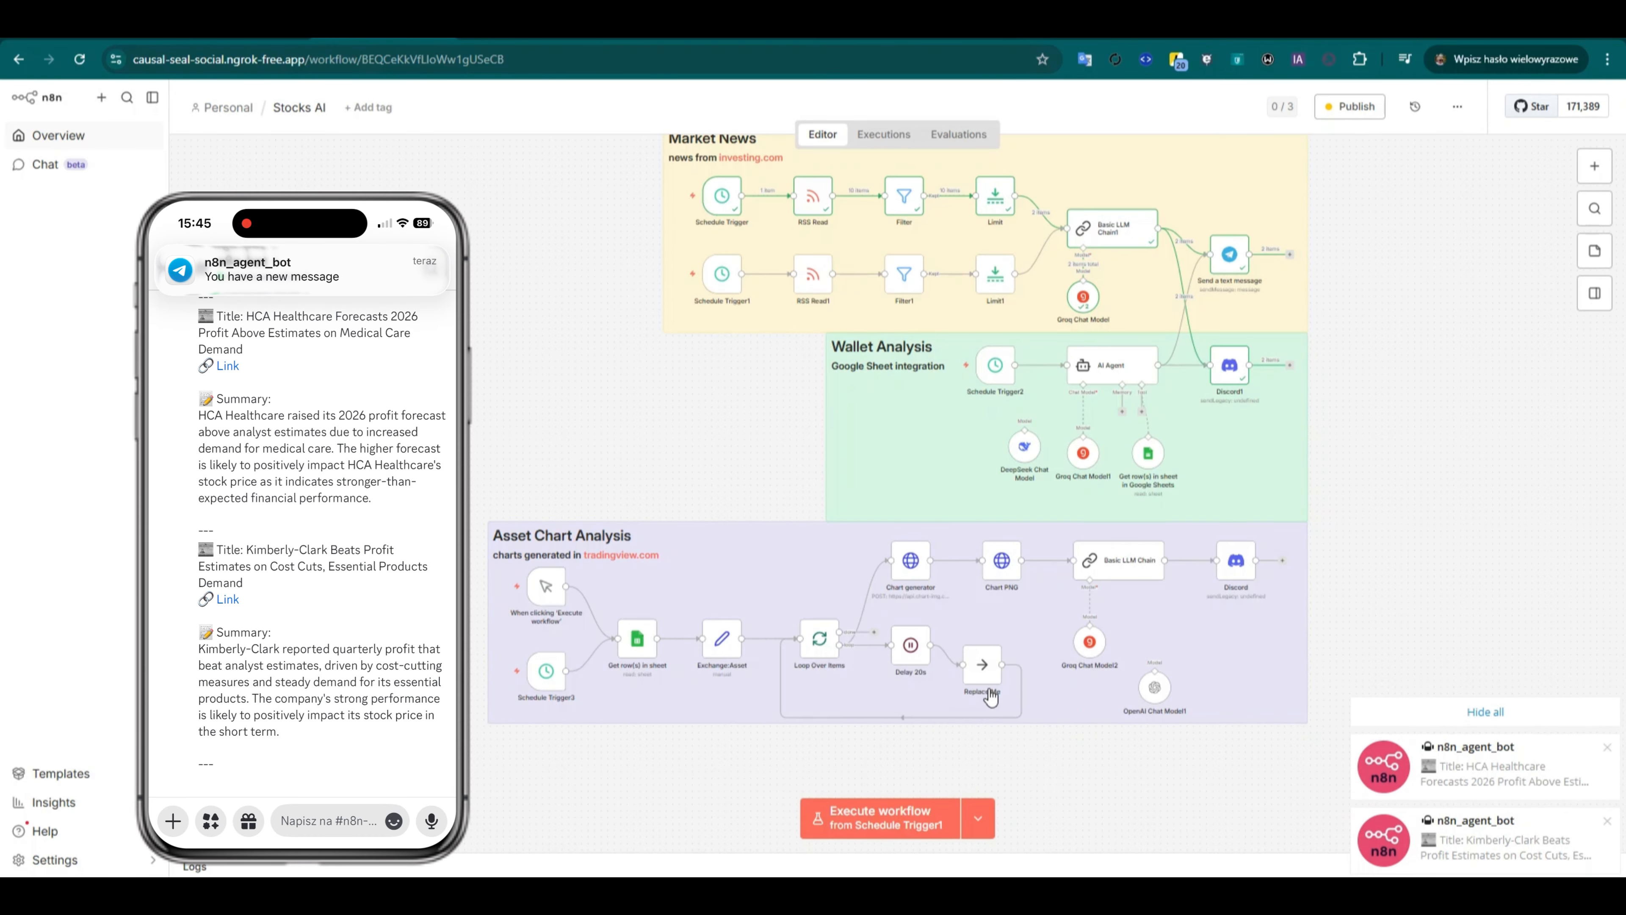
pyautogui.click(922, 818)
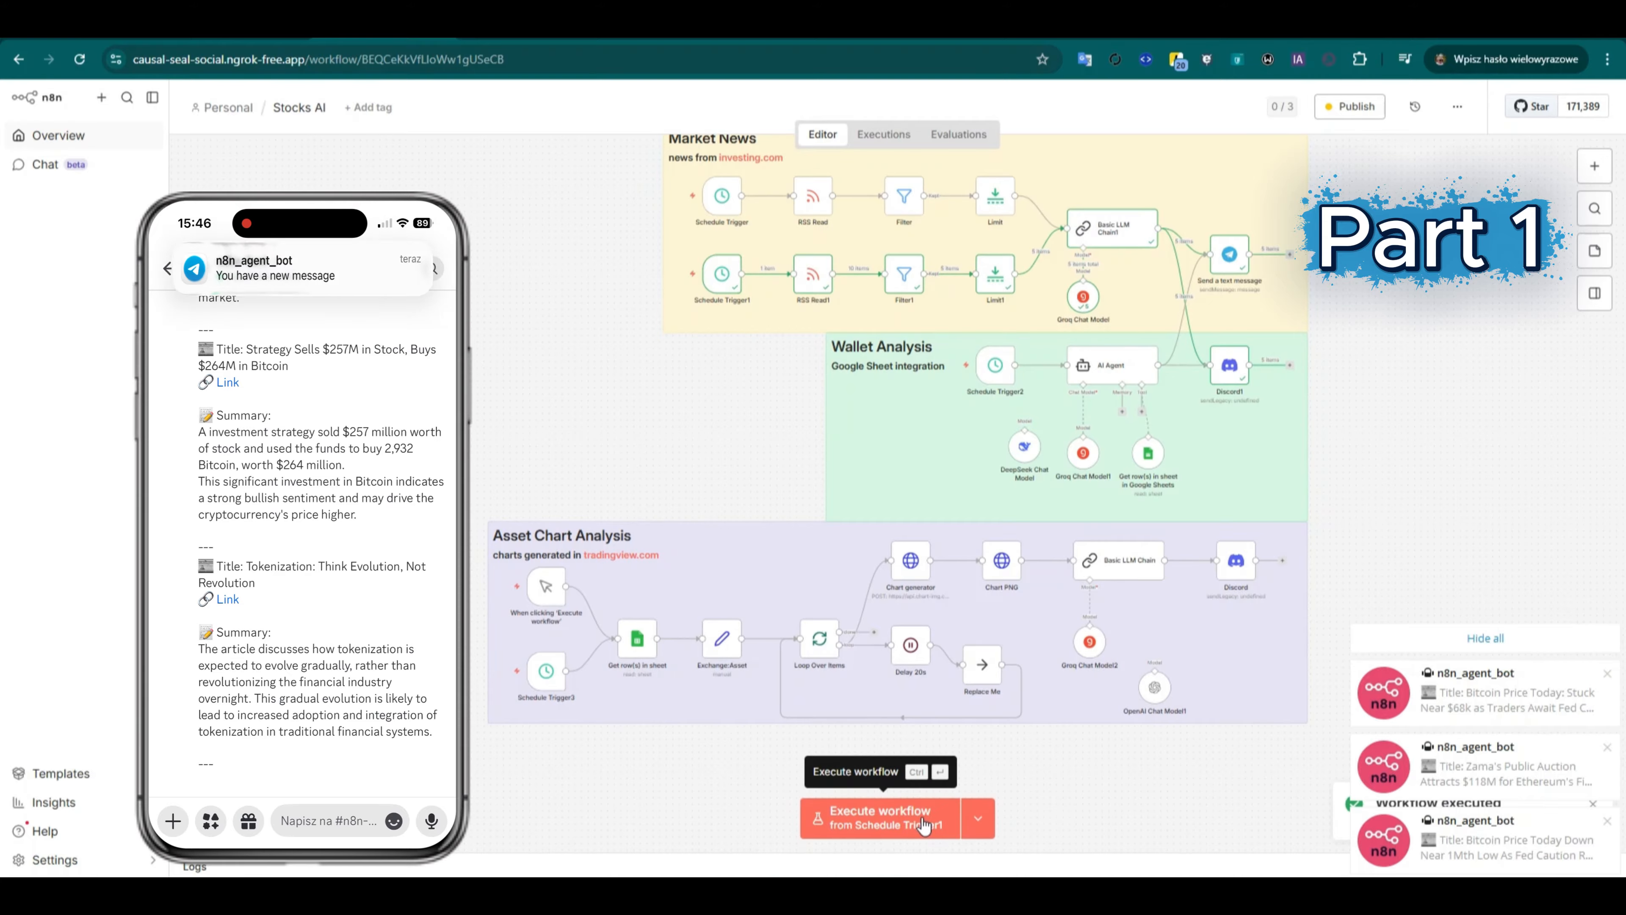
pyautogui.click(923, 824)
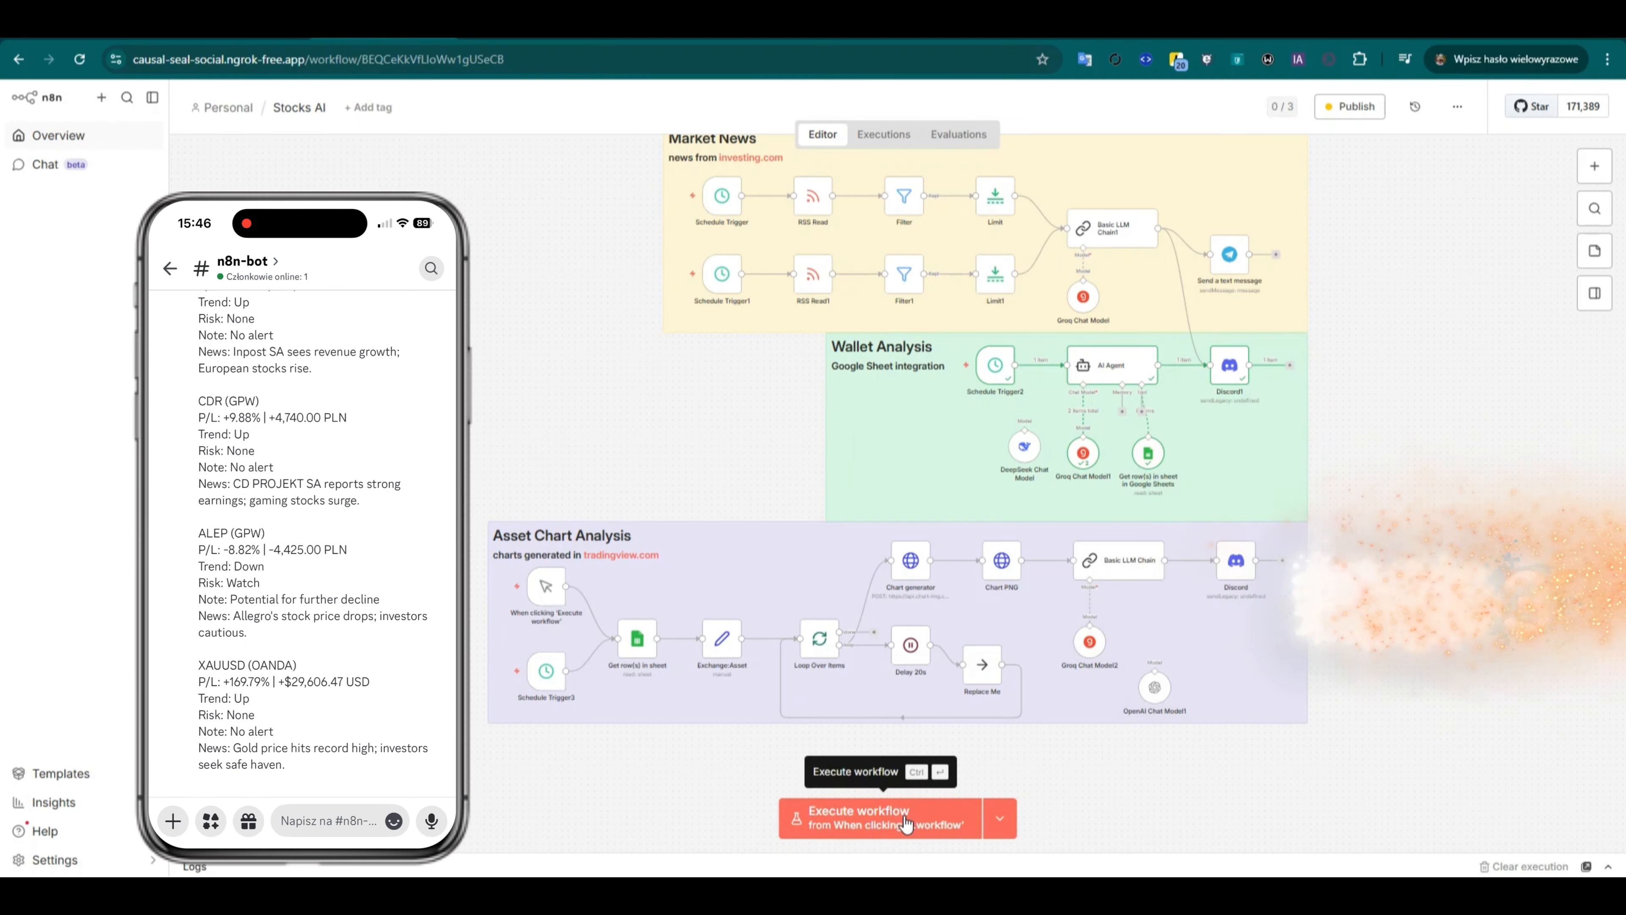
pyautogui.click(881, 819)
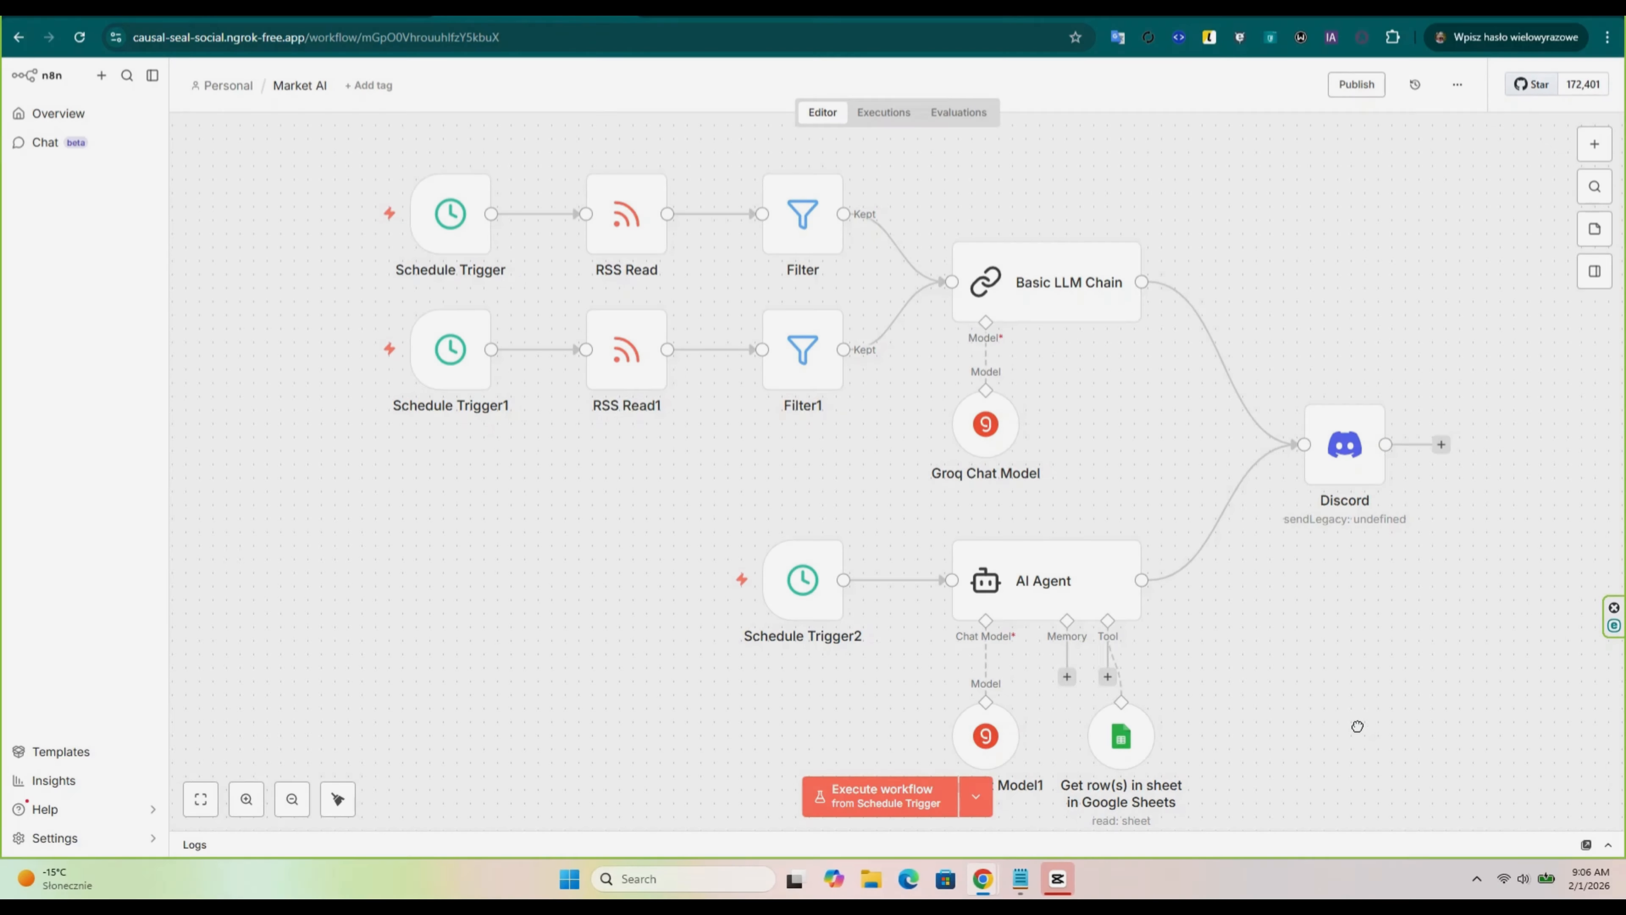
# Step: Duplicate the Schedule Trigger2 node in the Market AI workflow and place the copy in the empty canvas area below and left of it
pyautogui.moveTo(1358, 723); pyautogui.dragTo(1336, 415)
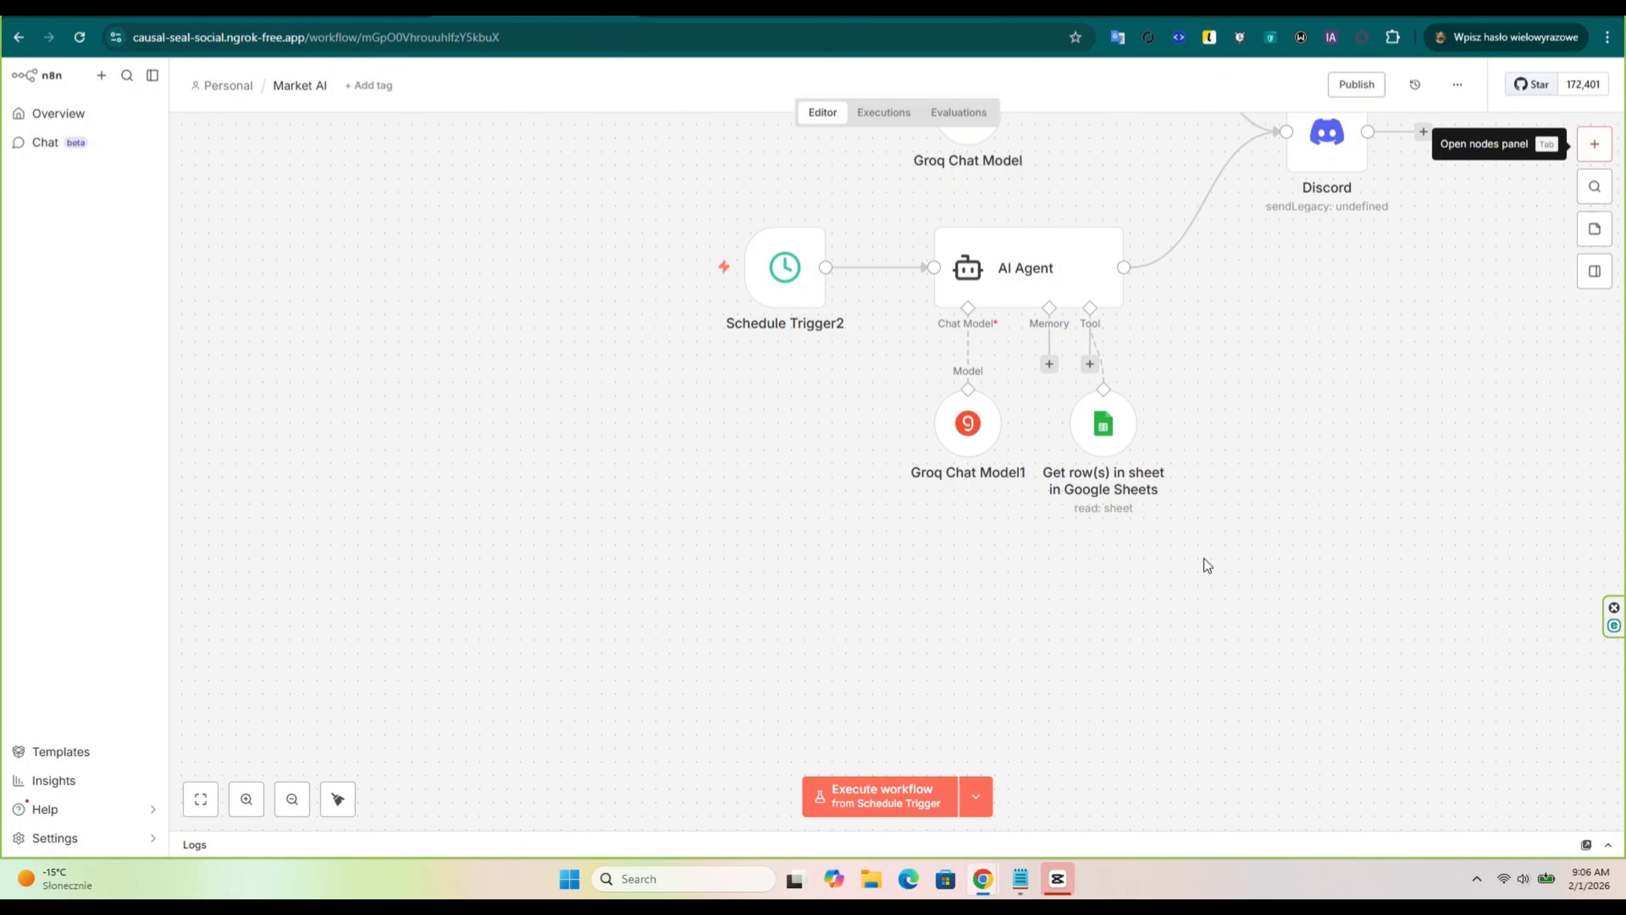
pyautogui.moveTo(1207, 626); pyautogui.dragTo(1228, 653)
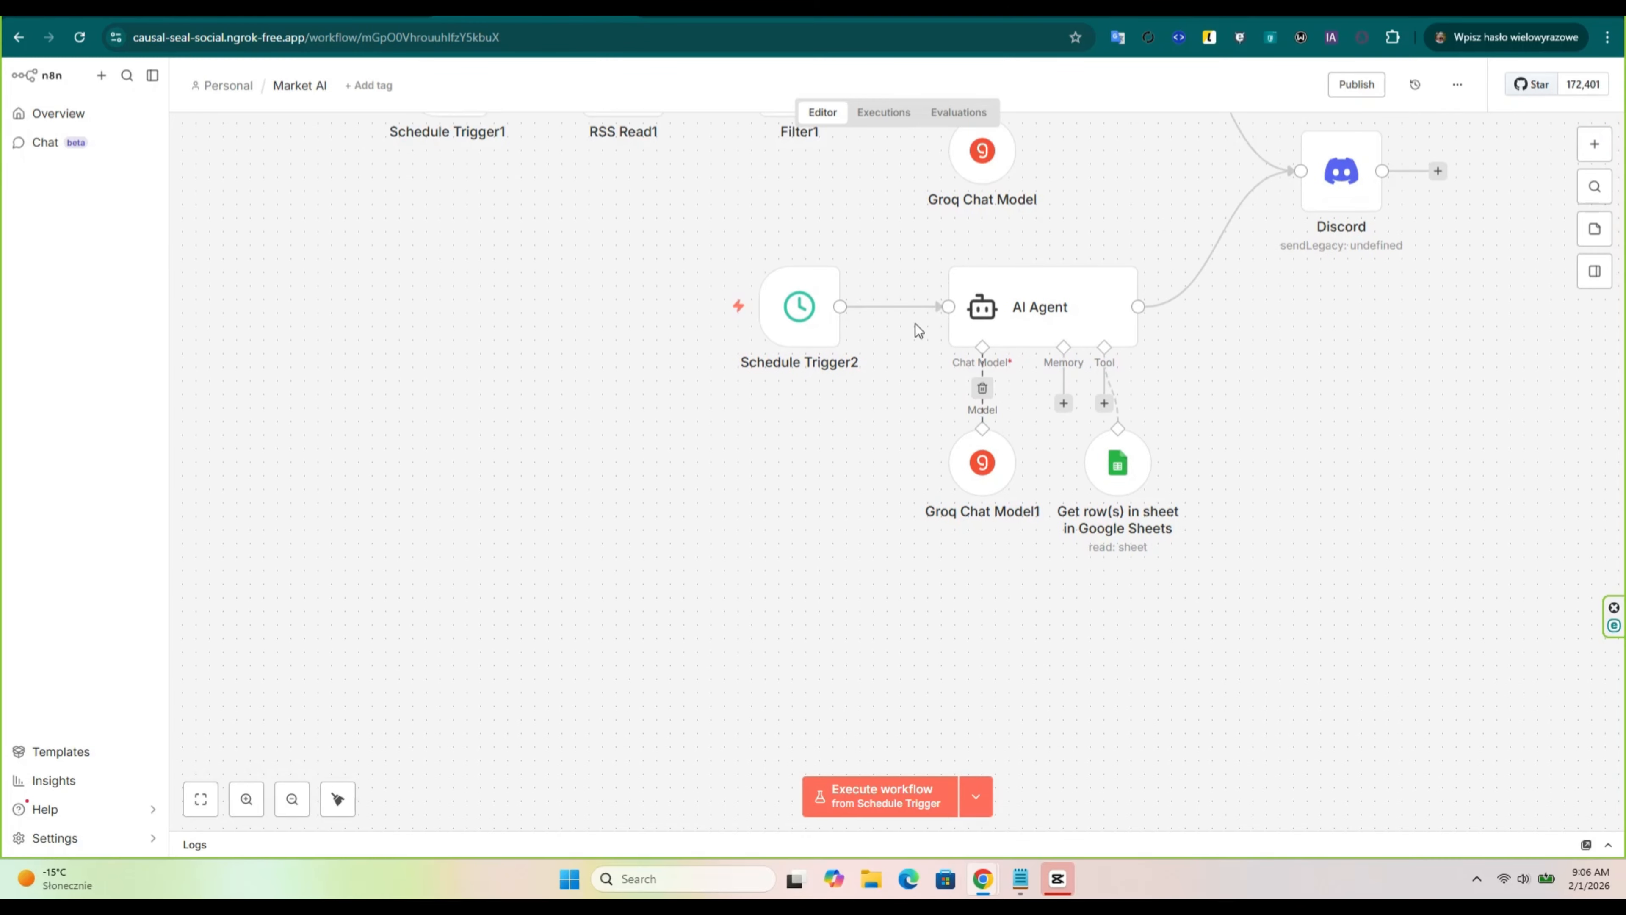
pyautogui.click(809, 327)
pyautogui.rightClick(809, 328)
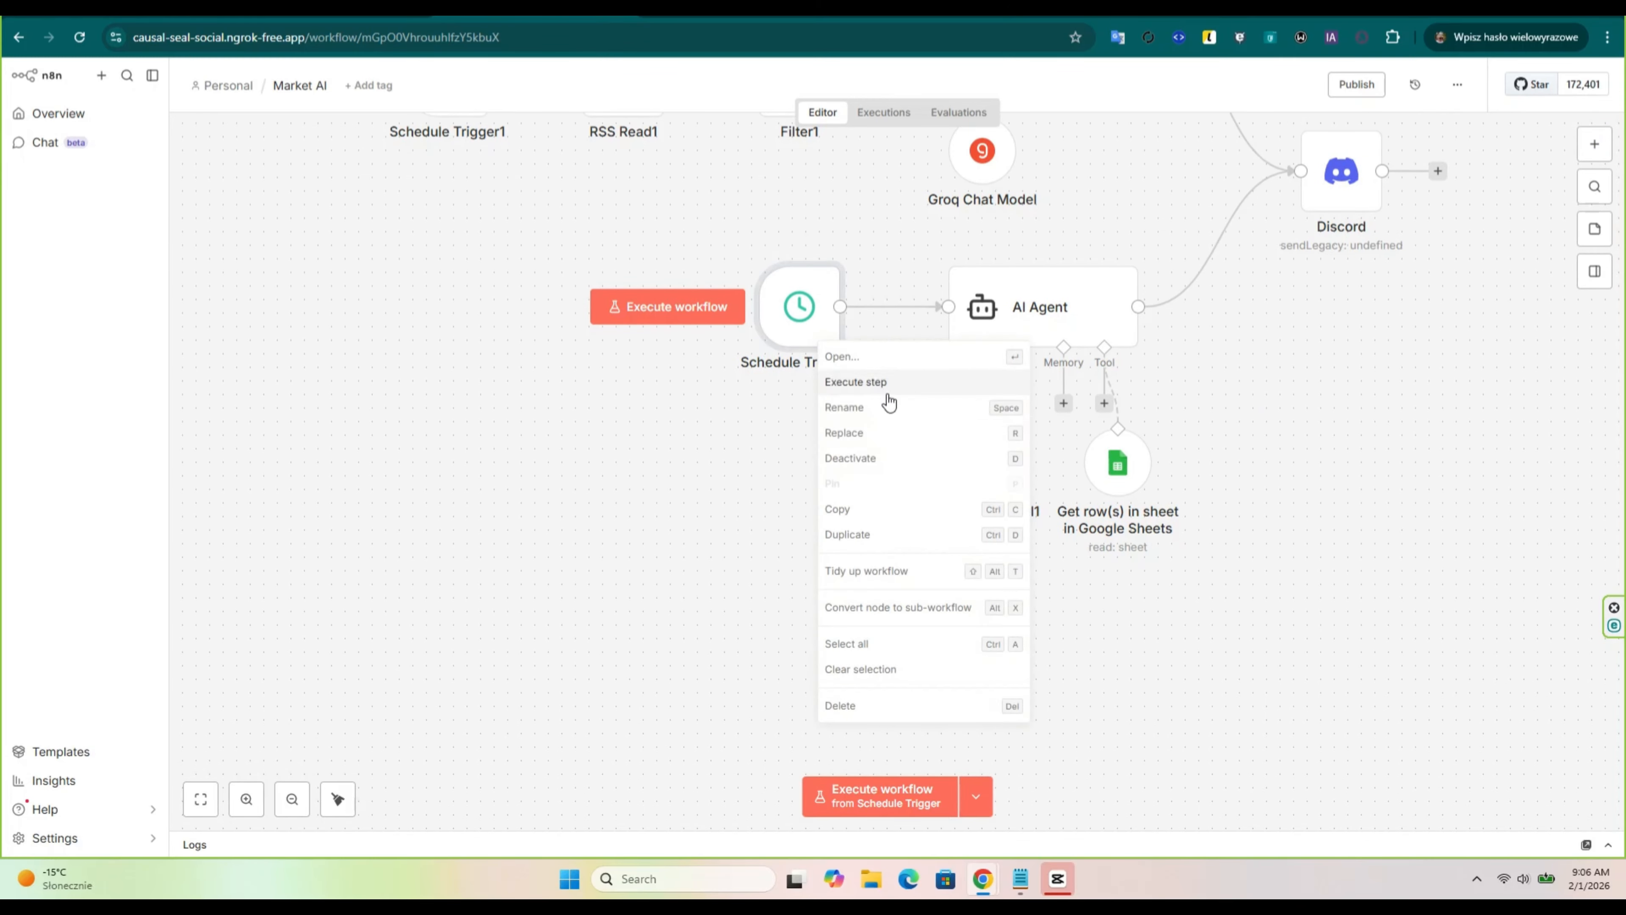
pyautogui.click(925, 535)
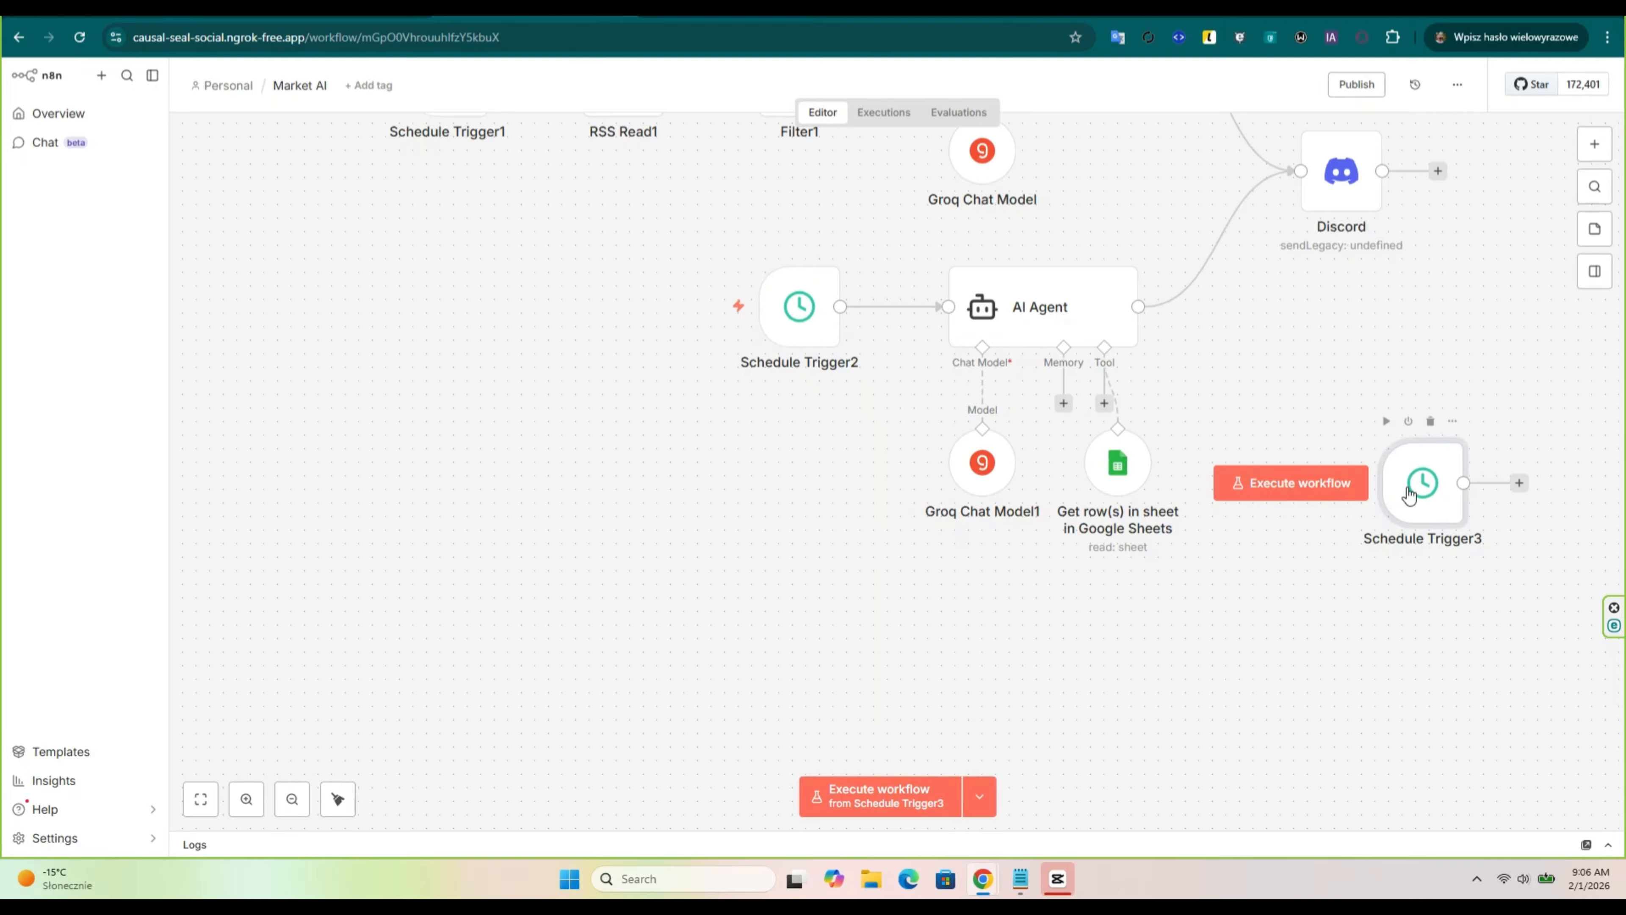
pyautogui.moveTo(1409, 485); pyautogui.dragTo(463, 647)
# Step: Set the duplicated schedule trigger's Trigger at Hour to 11am and return to the canvas
pyautogui.doubleClick(463, 647)
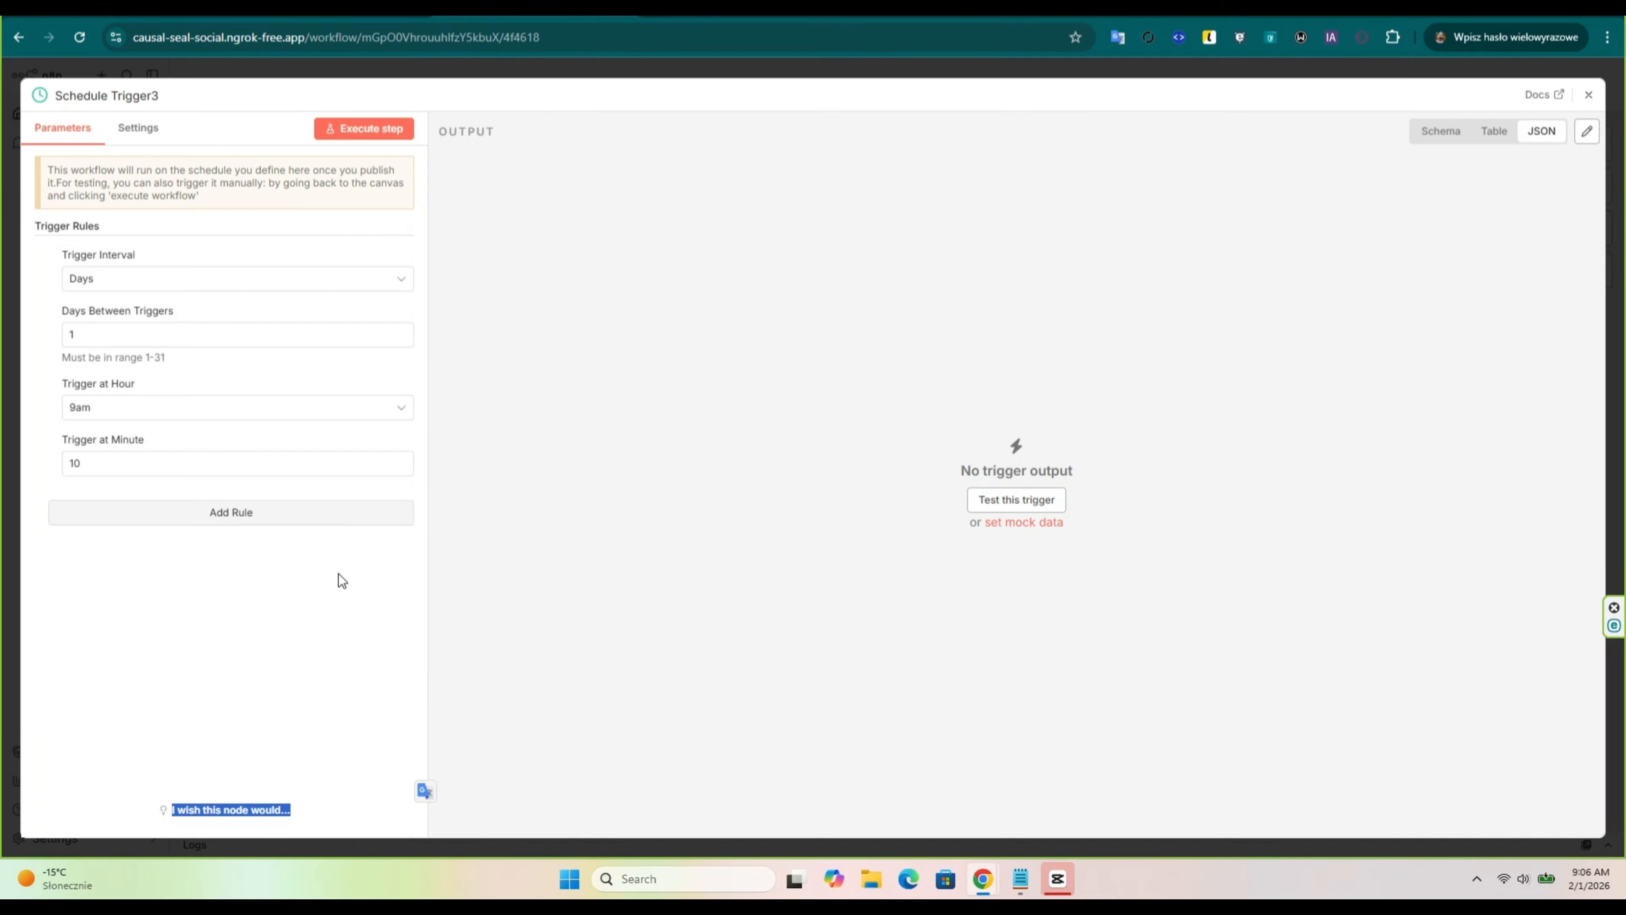
pyautogui.click(101, 409)
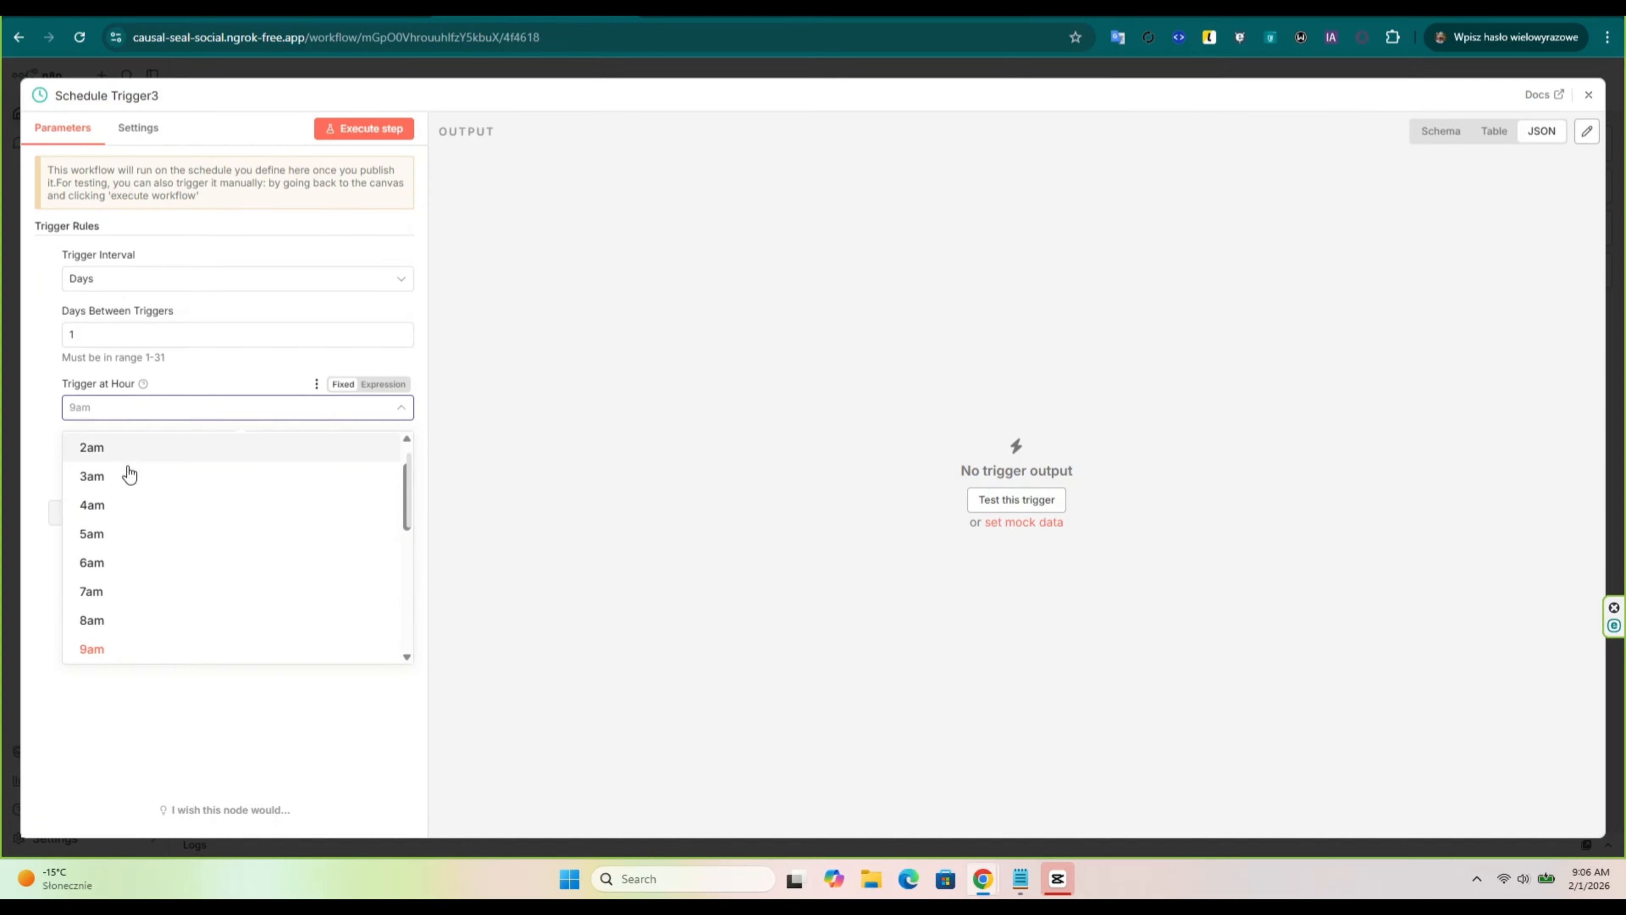
pyautogui.scroll(-3, 144, 617)
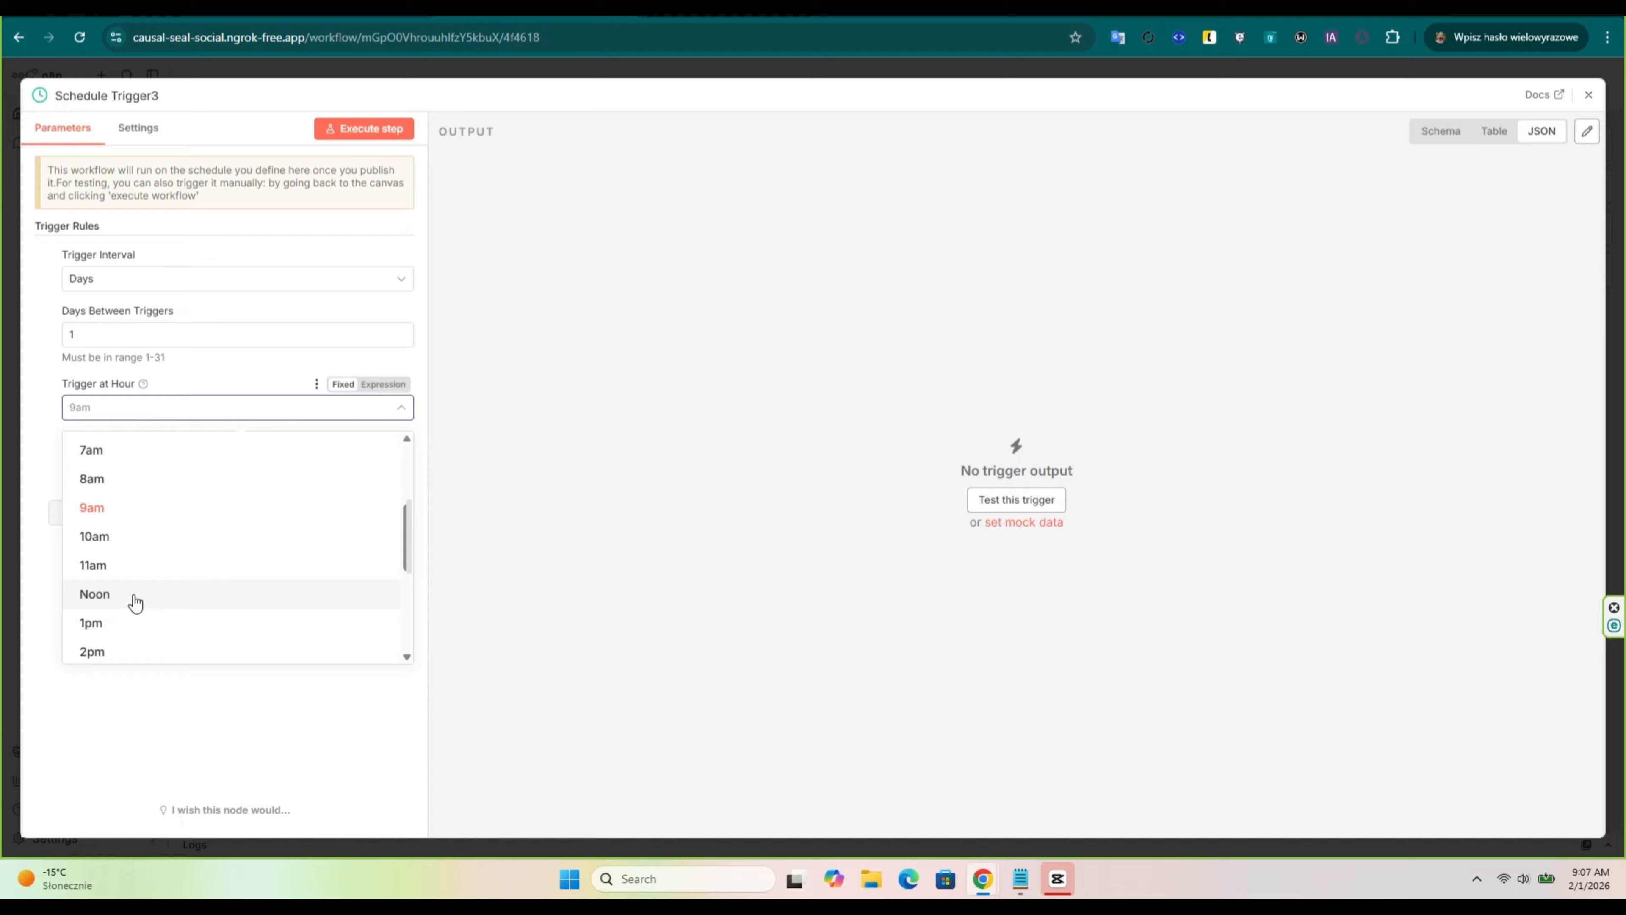
pyautogui.click(122, 566)
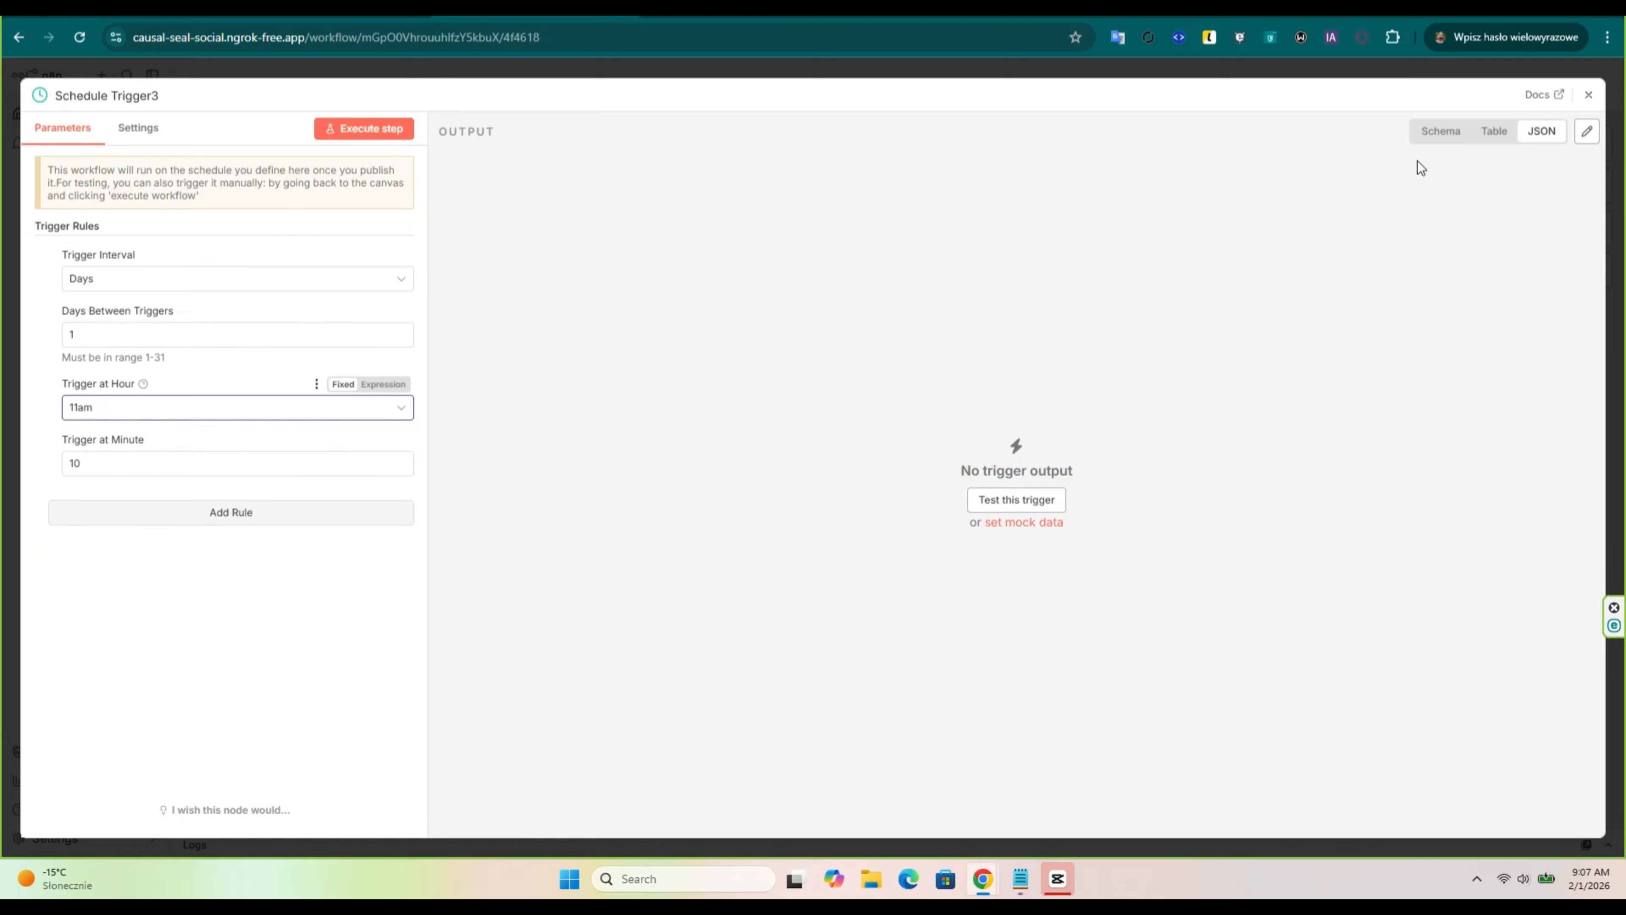
pyautogui.click(1589, 95)
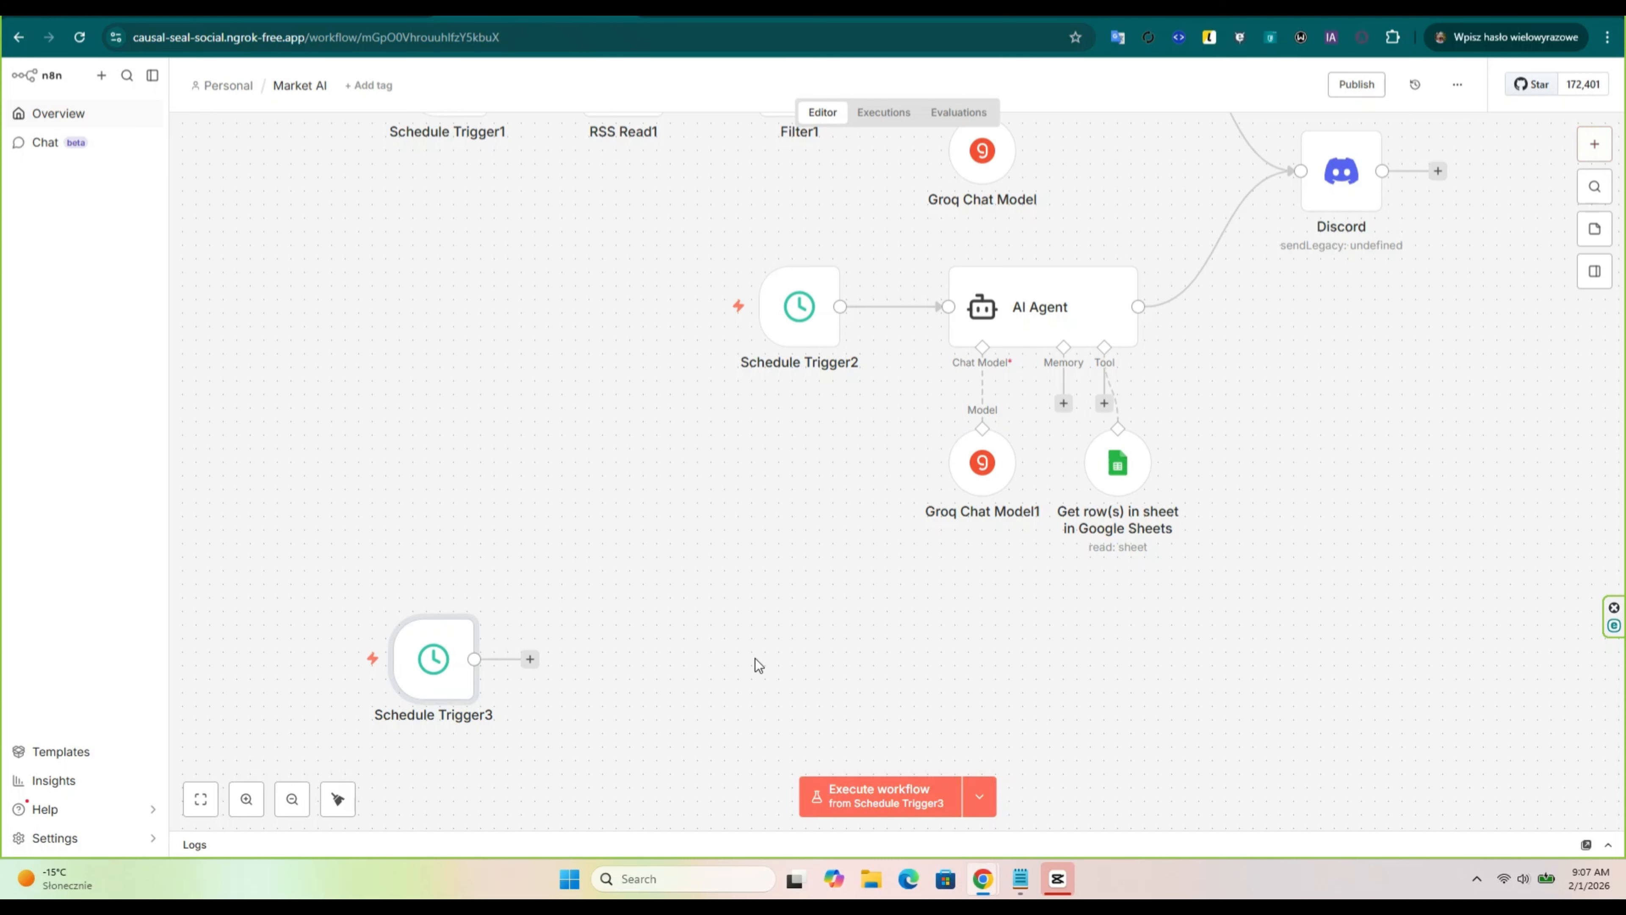
# Step: Add a Google Sheets node with the Get row(s) in sheet action after Schedule Trigger3
pyautogui.click(529, 659)
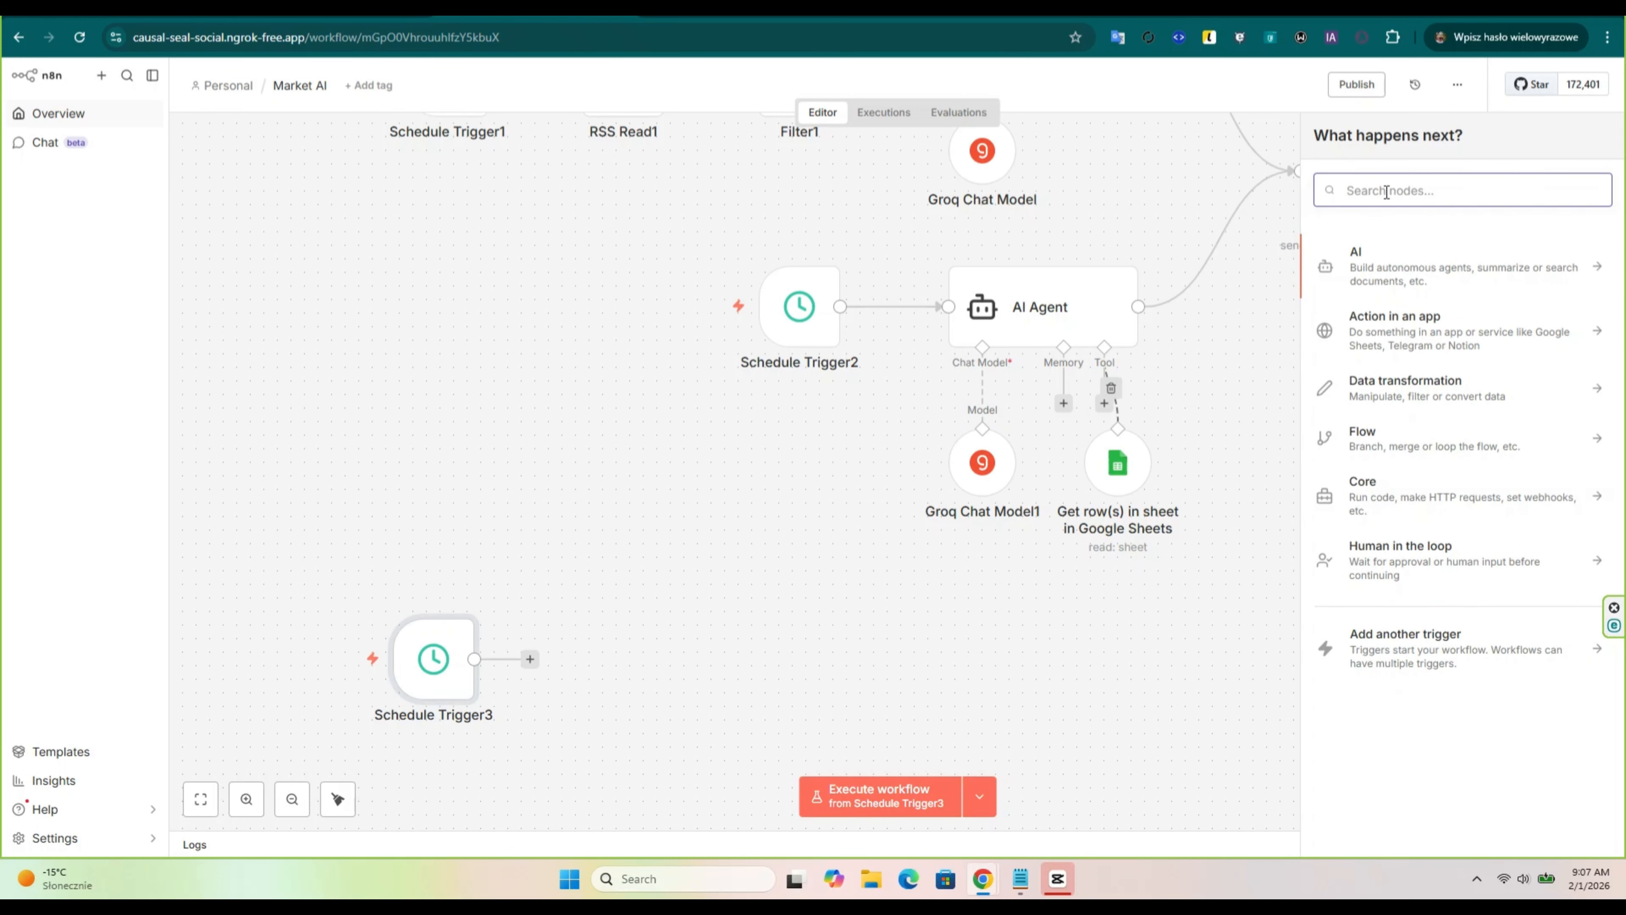
pyautogui.write('get')
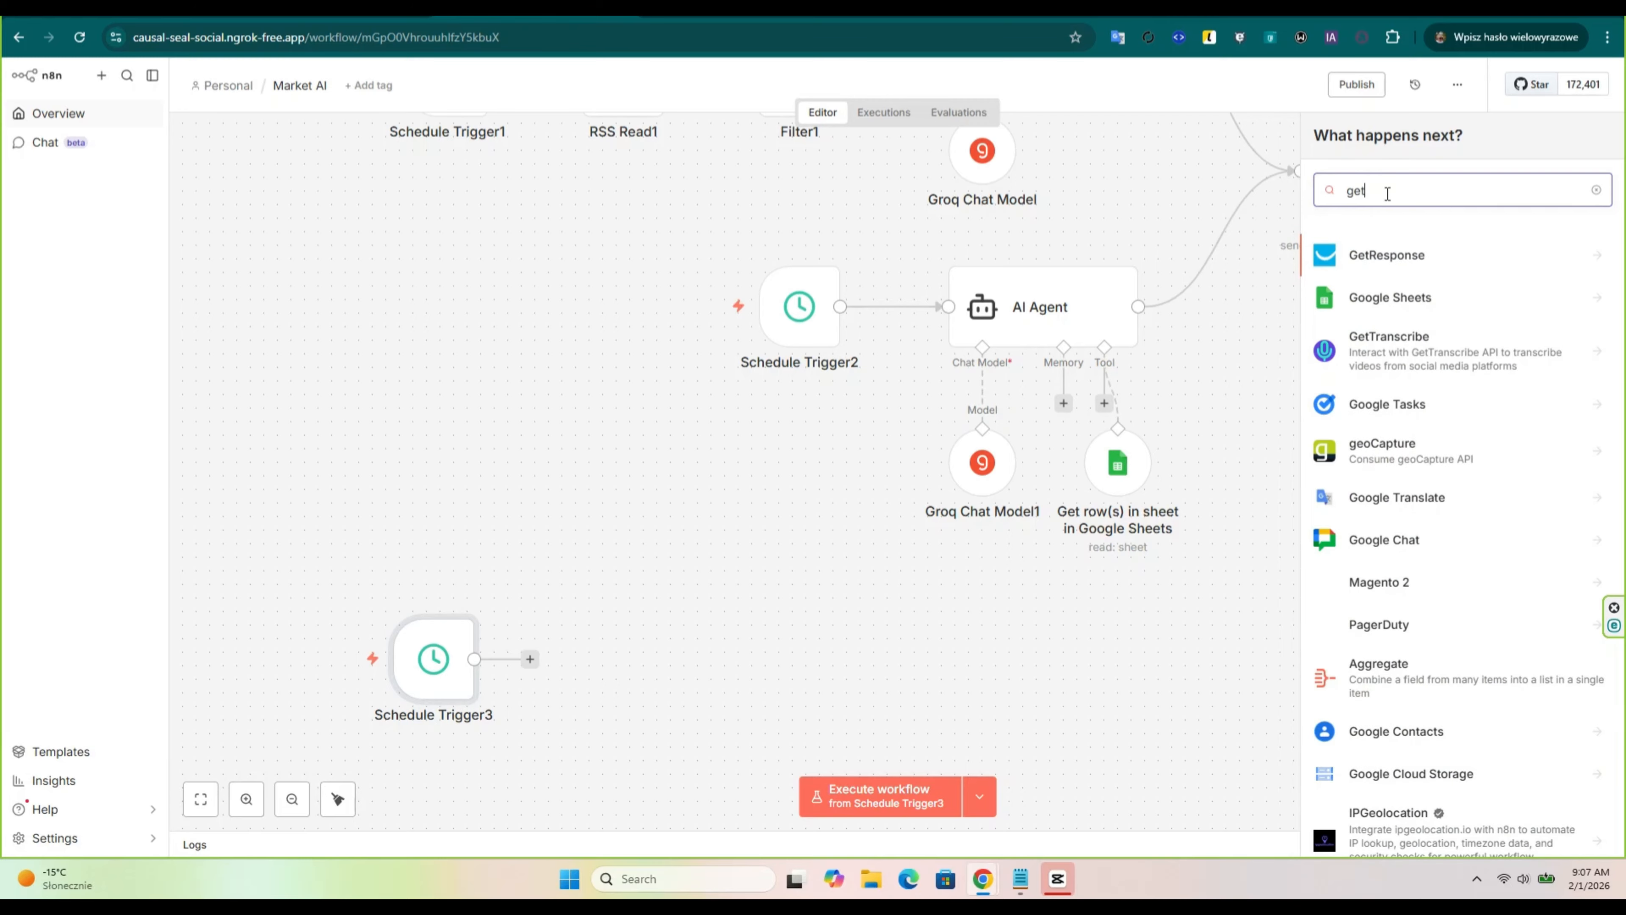
pyautogui.click(1352, 312)
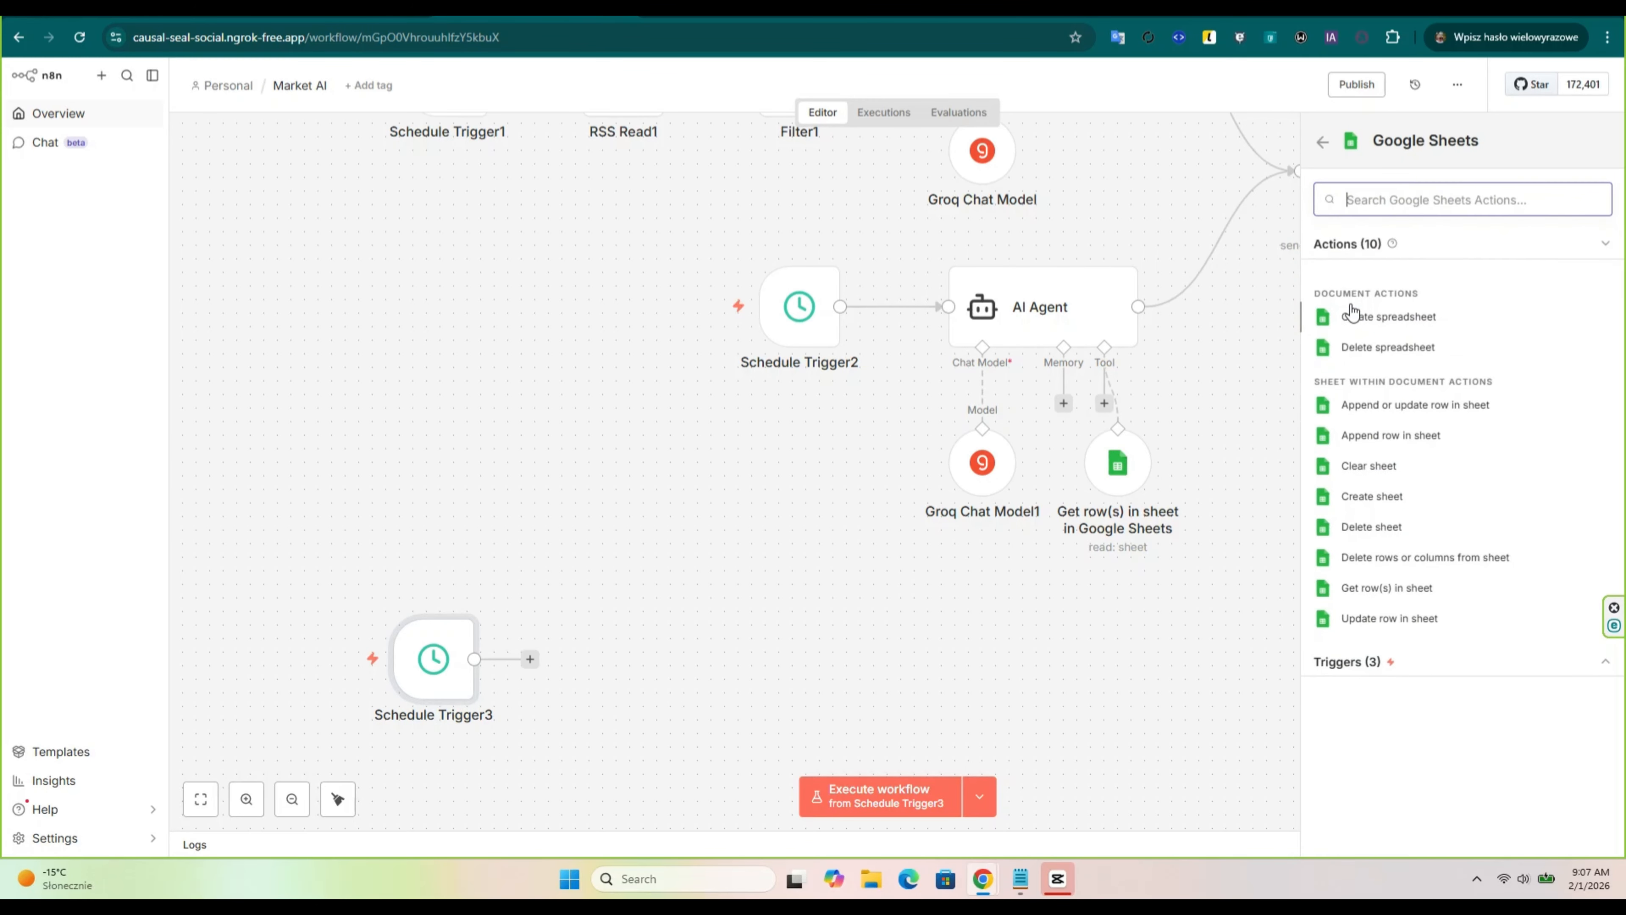
pyautogui.click(1382, 588)
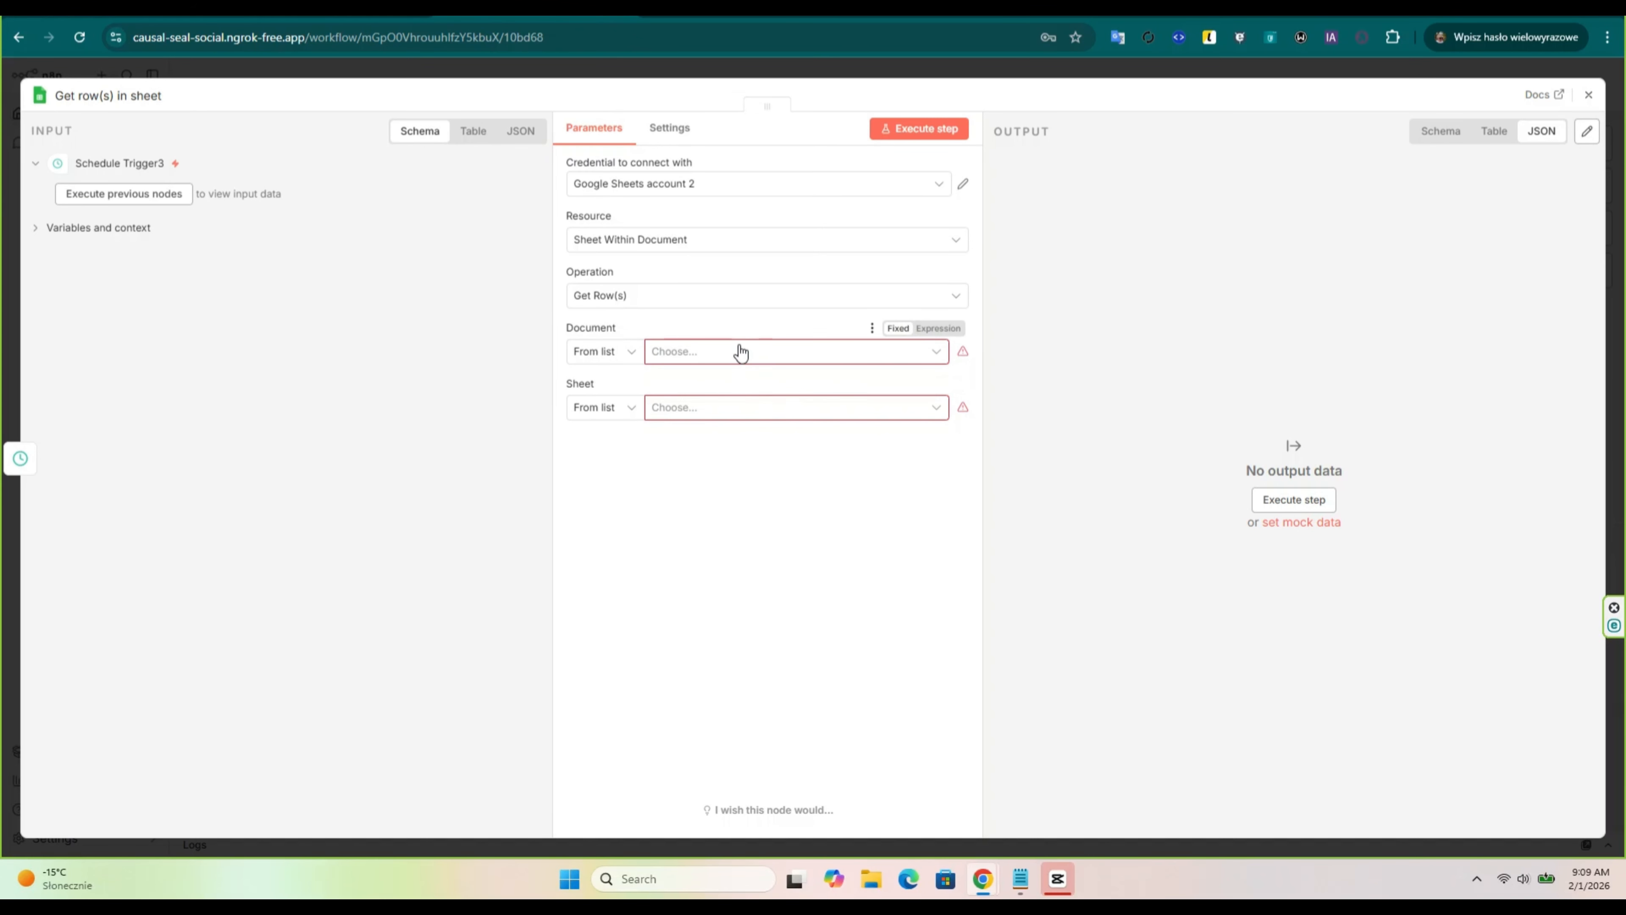
# Step: Set the Get row(s) in sheet node to read from the document n8n wallet and the sheet Arkusz1
pyautogui.click(741, 353)
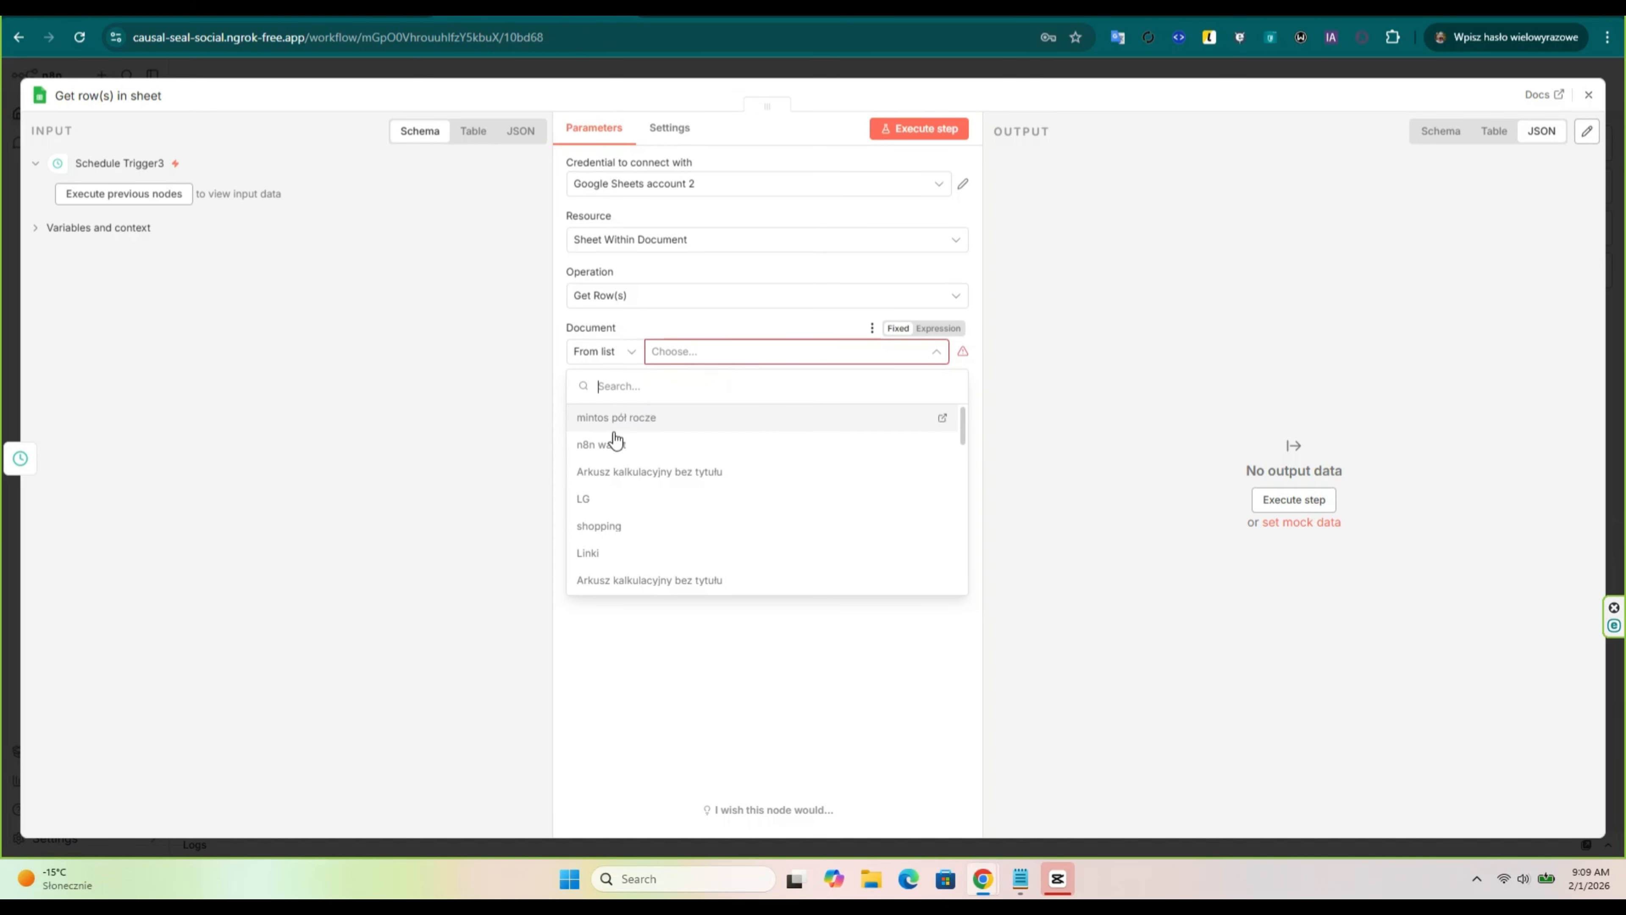
pyautogui.click(616, 442)
pyautogui.click(712, 414)
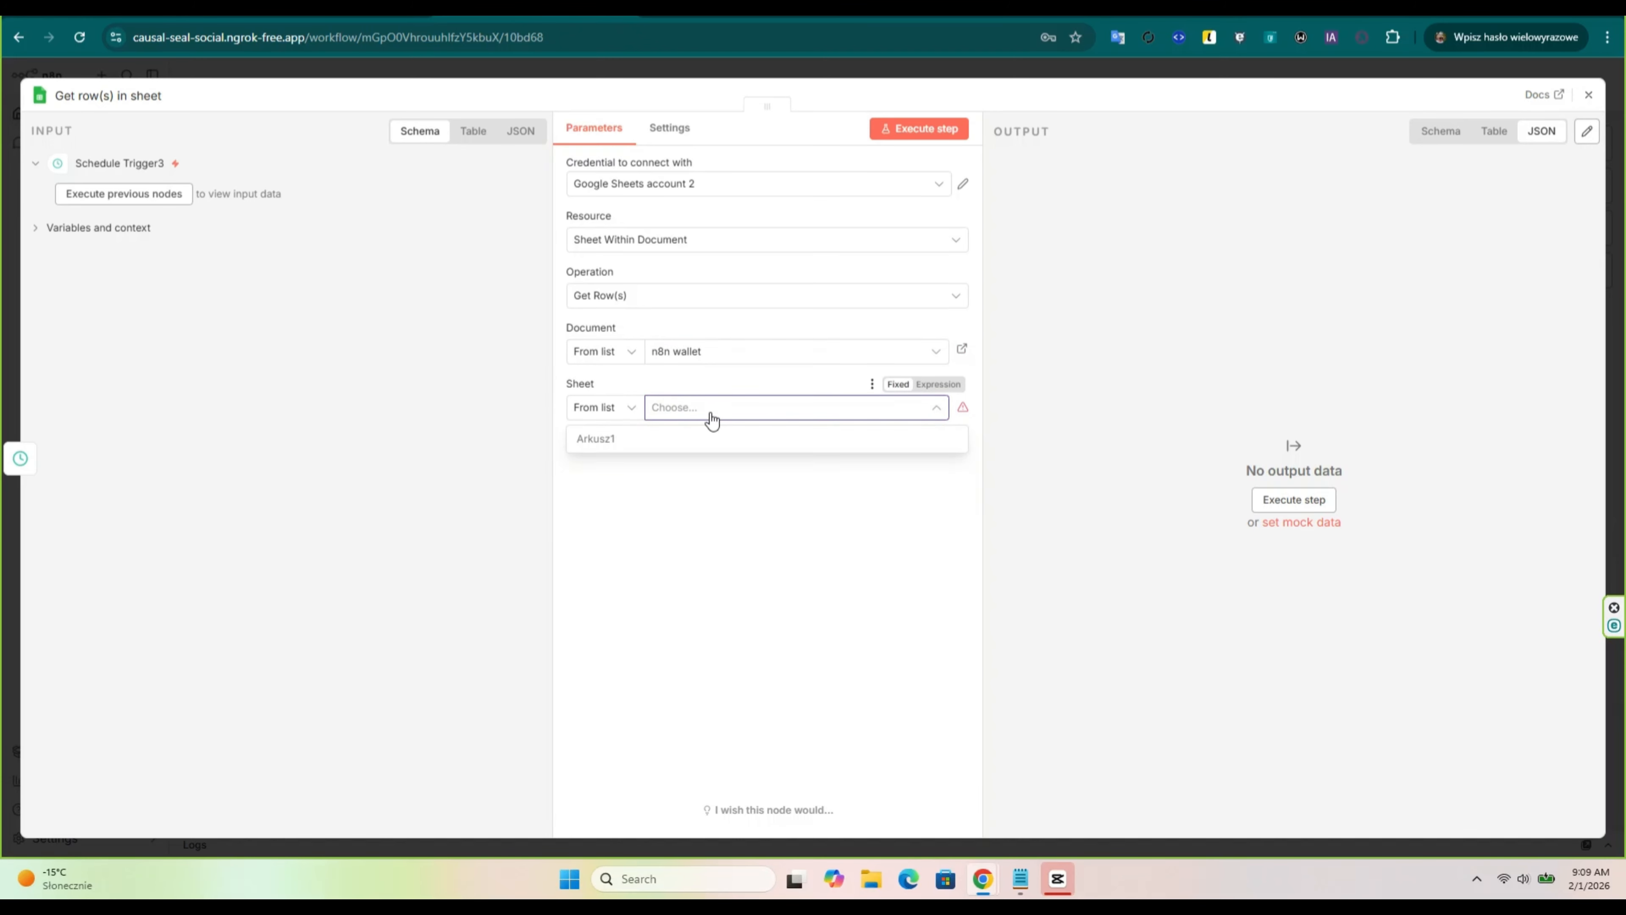
pyautogui.click(704, 440)
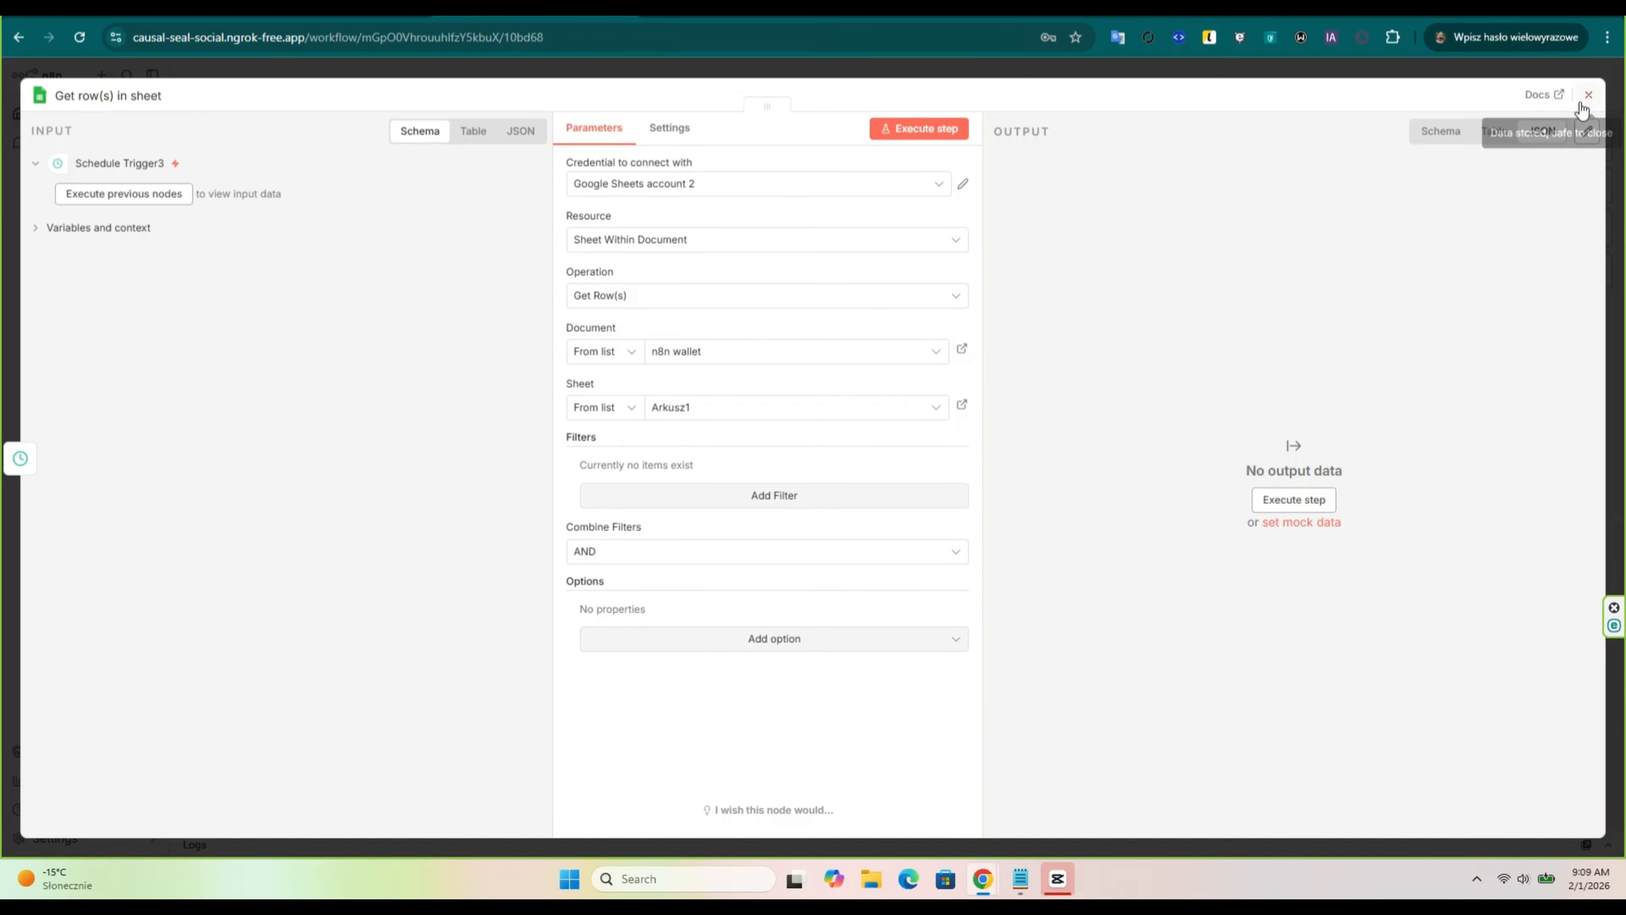
# Step: Test the Get row(s) in sheet node, review the rows in its output and return to the canvas
pyautogui.click(917, 130)
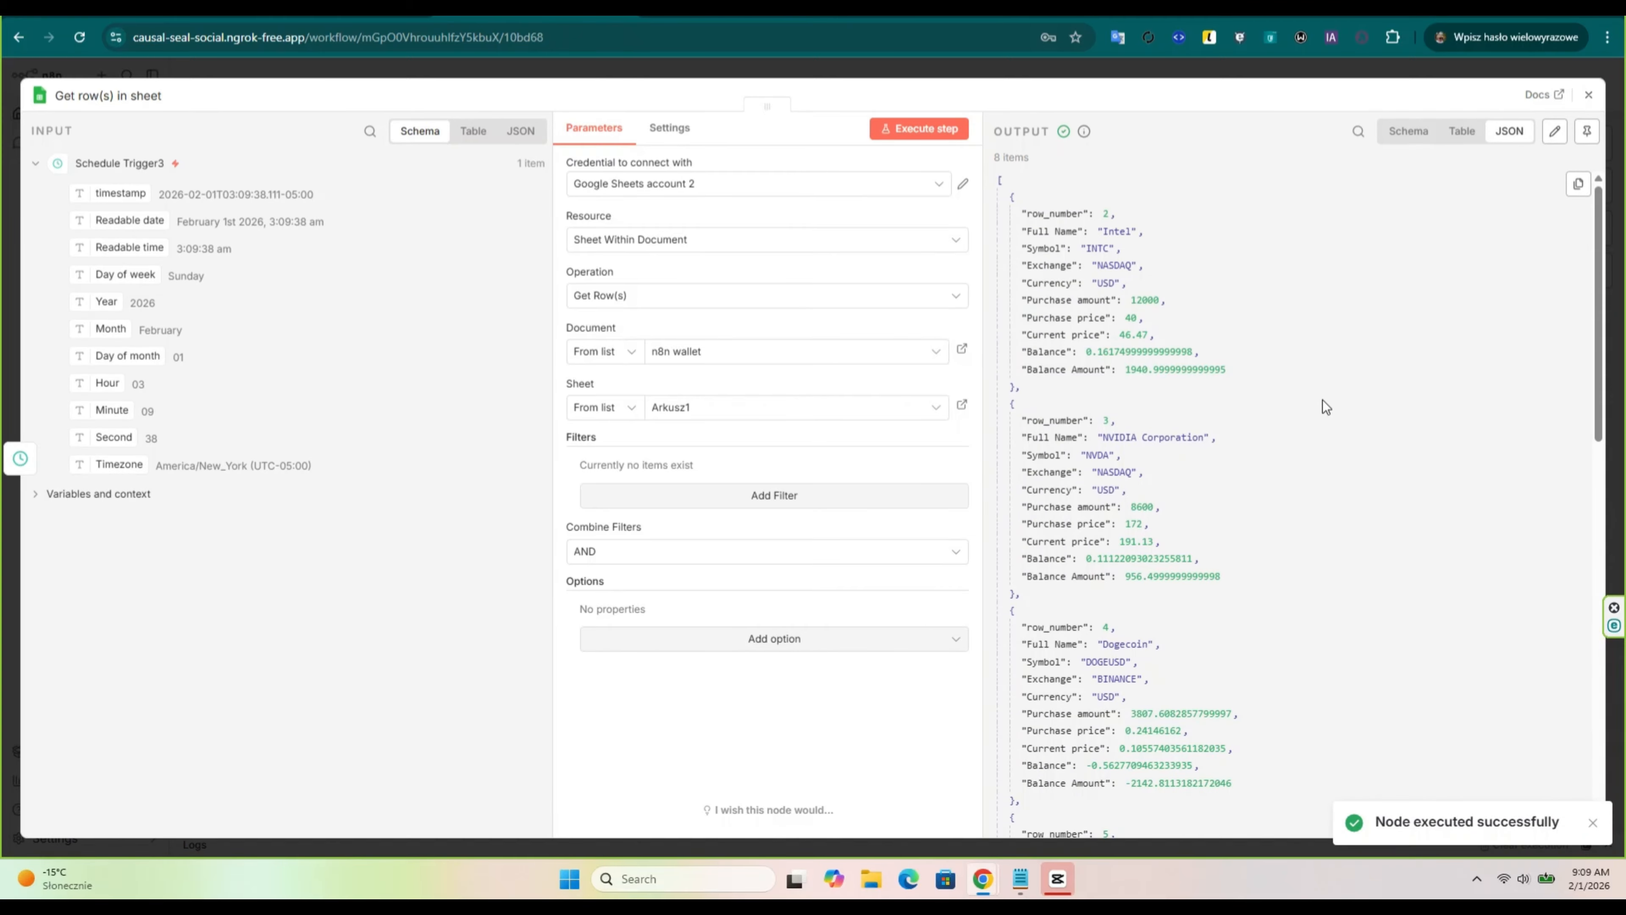
pyautogui.scroll(-5, 1323, 400)
pyautogui.scroll(-2, 1323, 400)
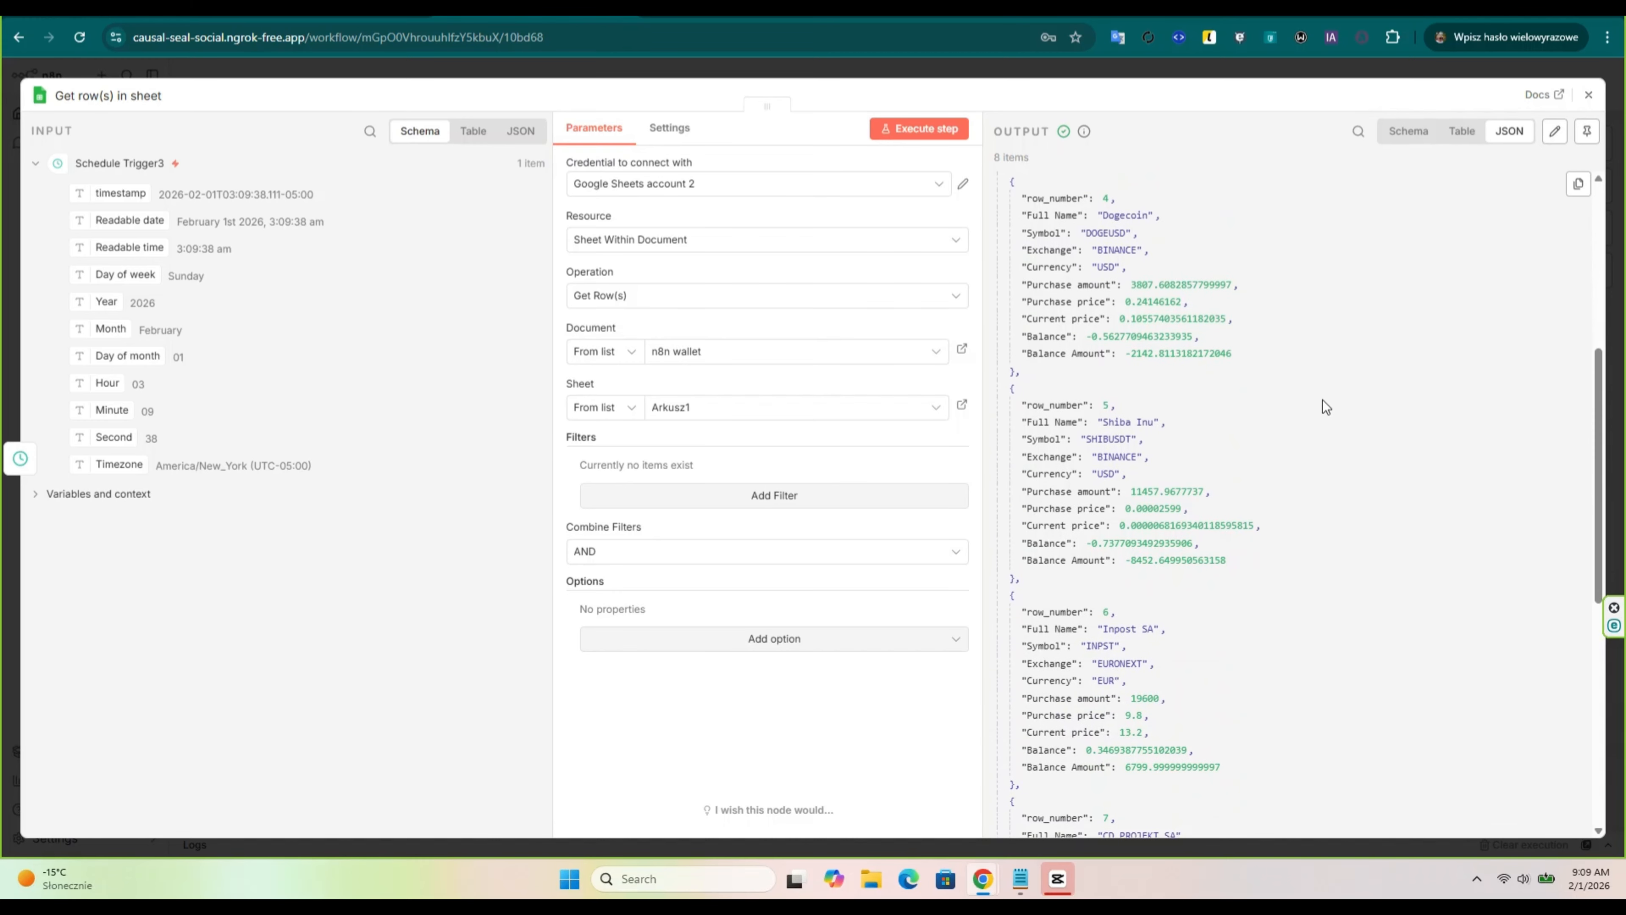
pyautogui.click(1589, 96)
# Step: Move Schedule Trigger3 and Get row(s) in sheet together farther left in the empty canvas area, then deselect them
pyautogui.moveTo(398, 422); pyautogui.dragTo(762, 588)
pyautogui.moveTo(693, 539); pyautogui.dragTo(409, 577)
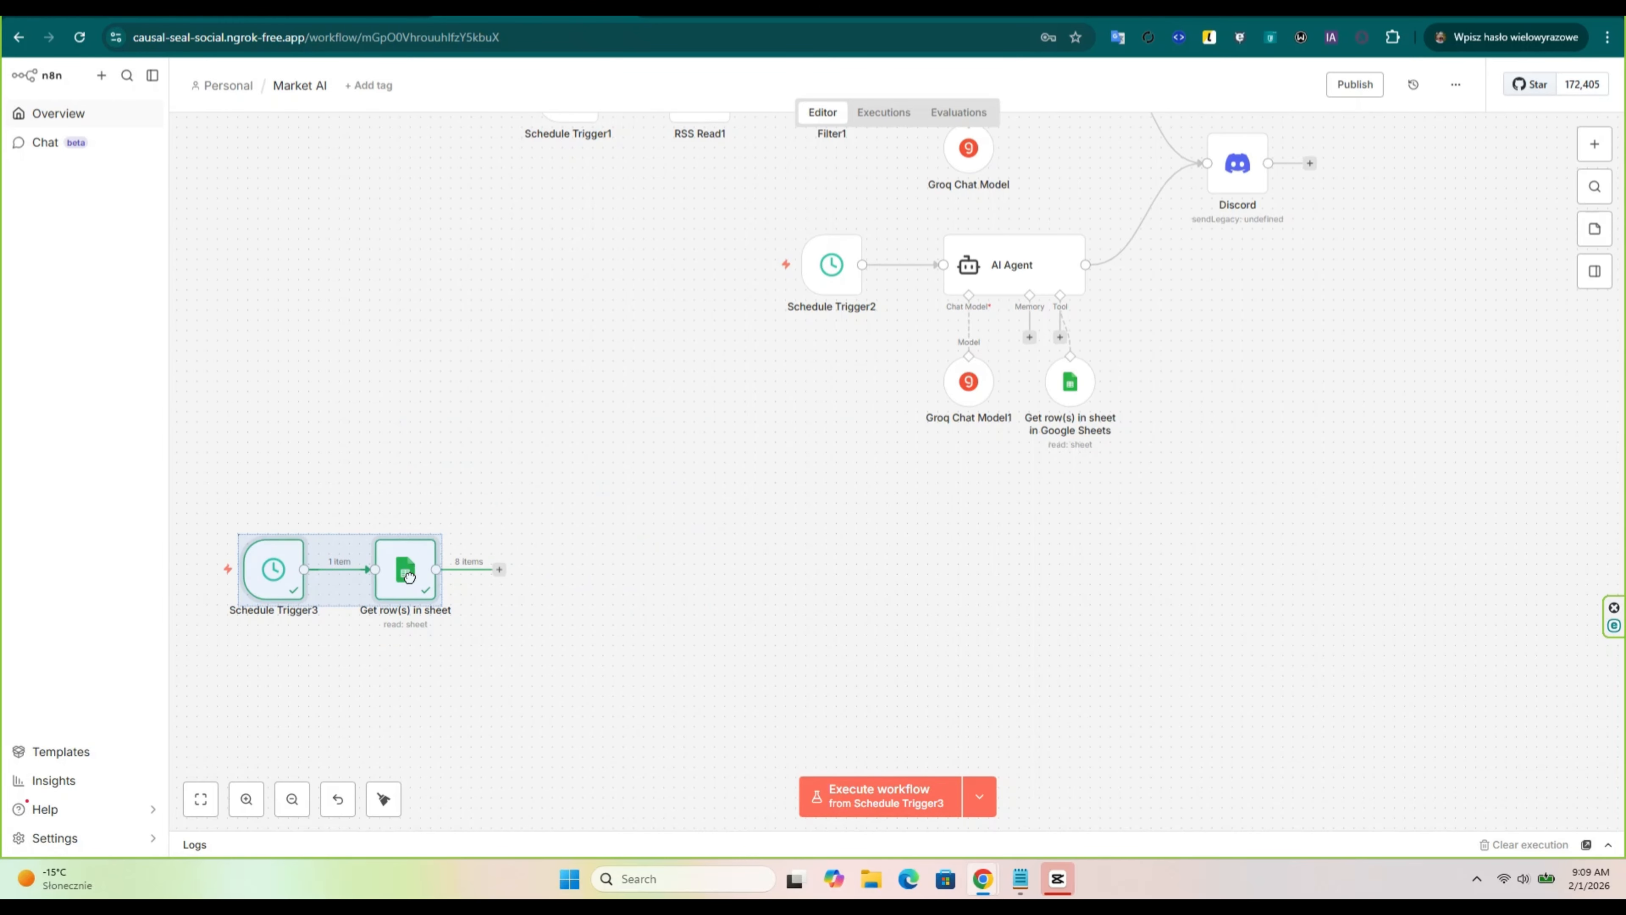
pyautogui.click(503, 683)
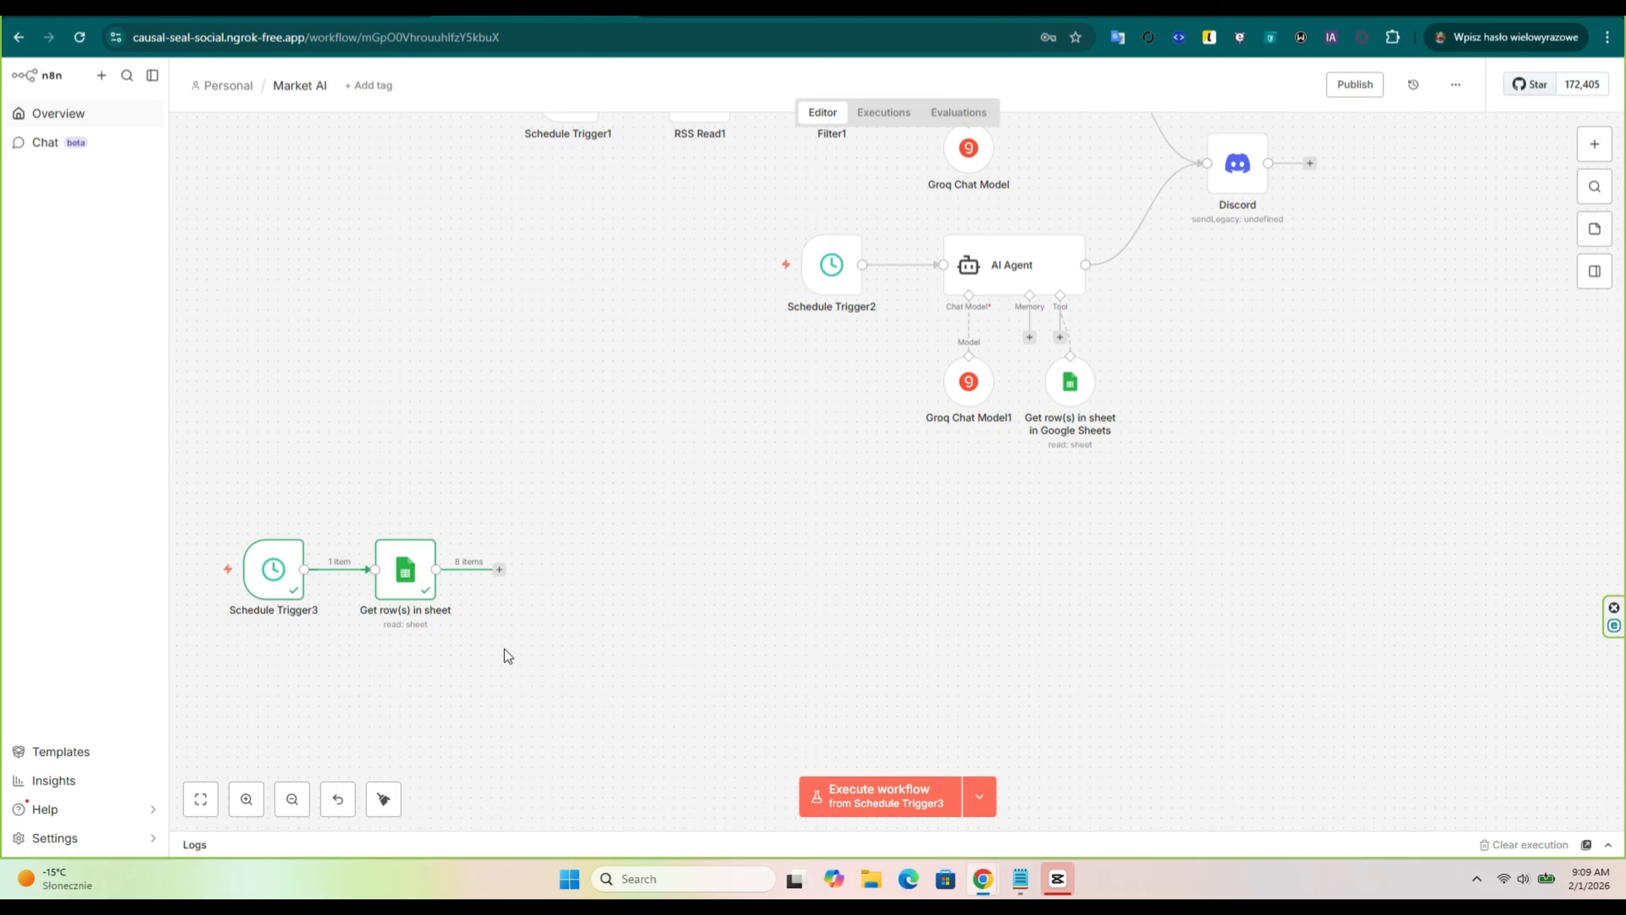
# Step: Add an Edit Fields (Set) data transformation node after Get row(s) in sheet
pyautogui.click(500, 570)
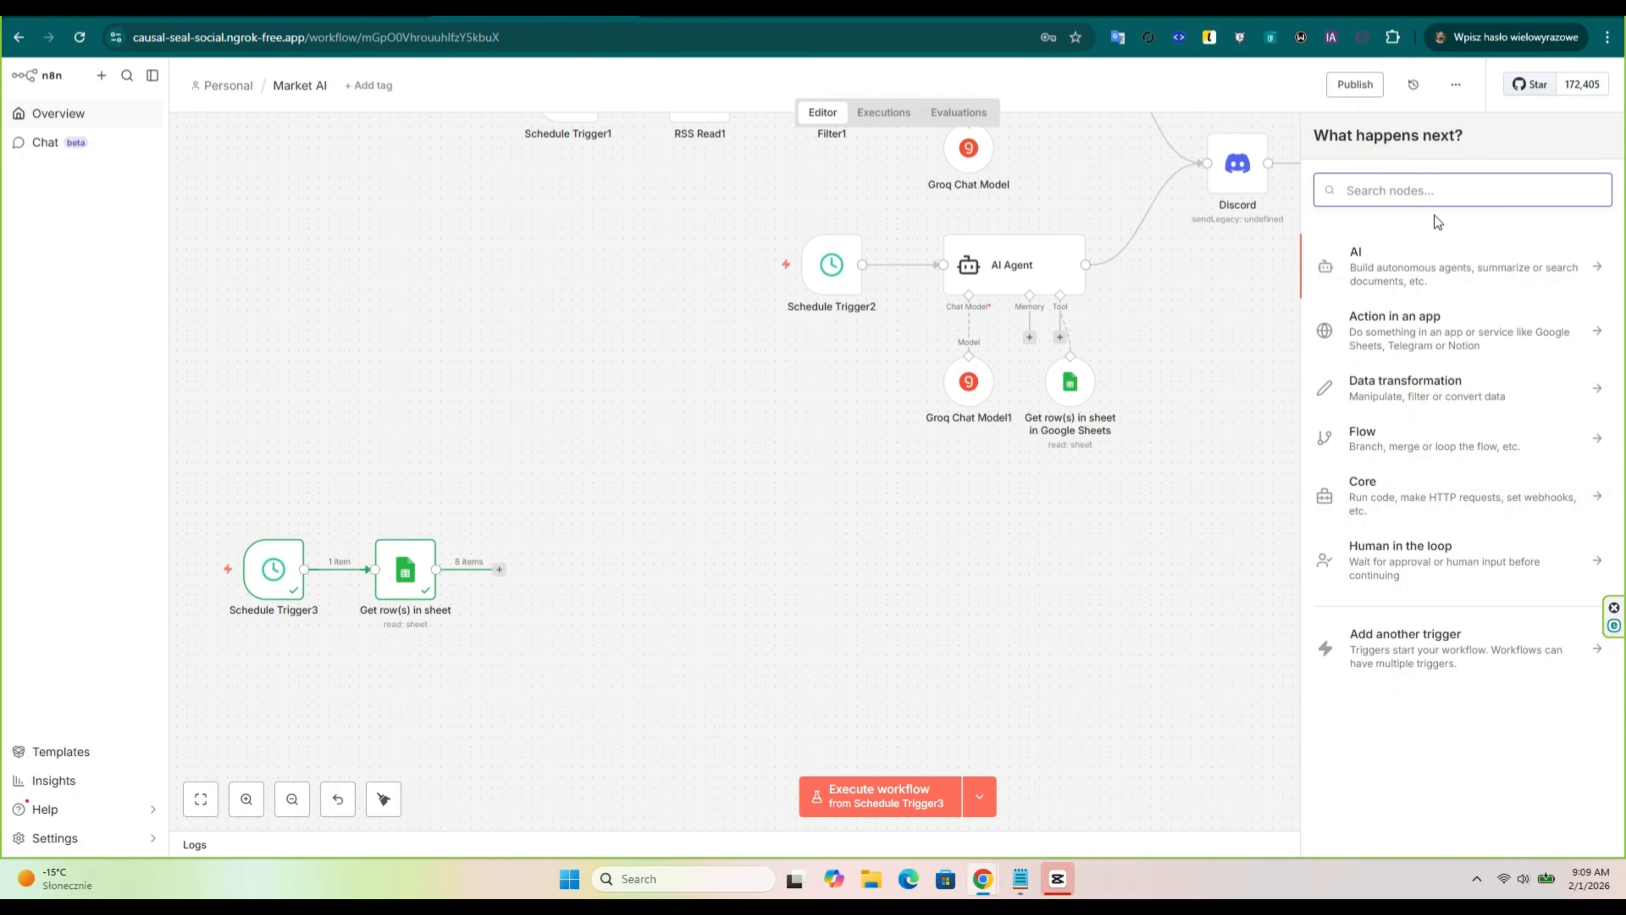
pyautogui.click(1448, 390)
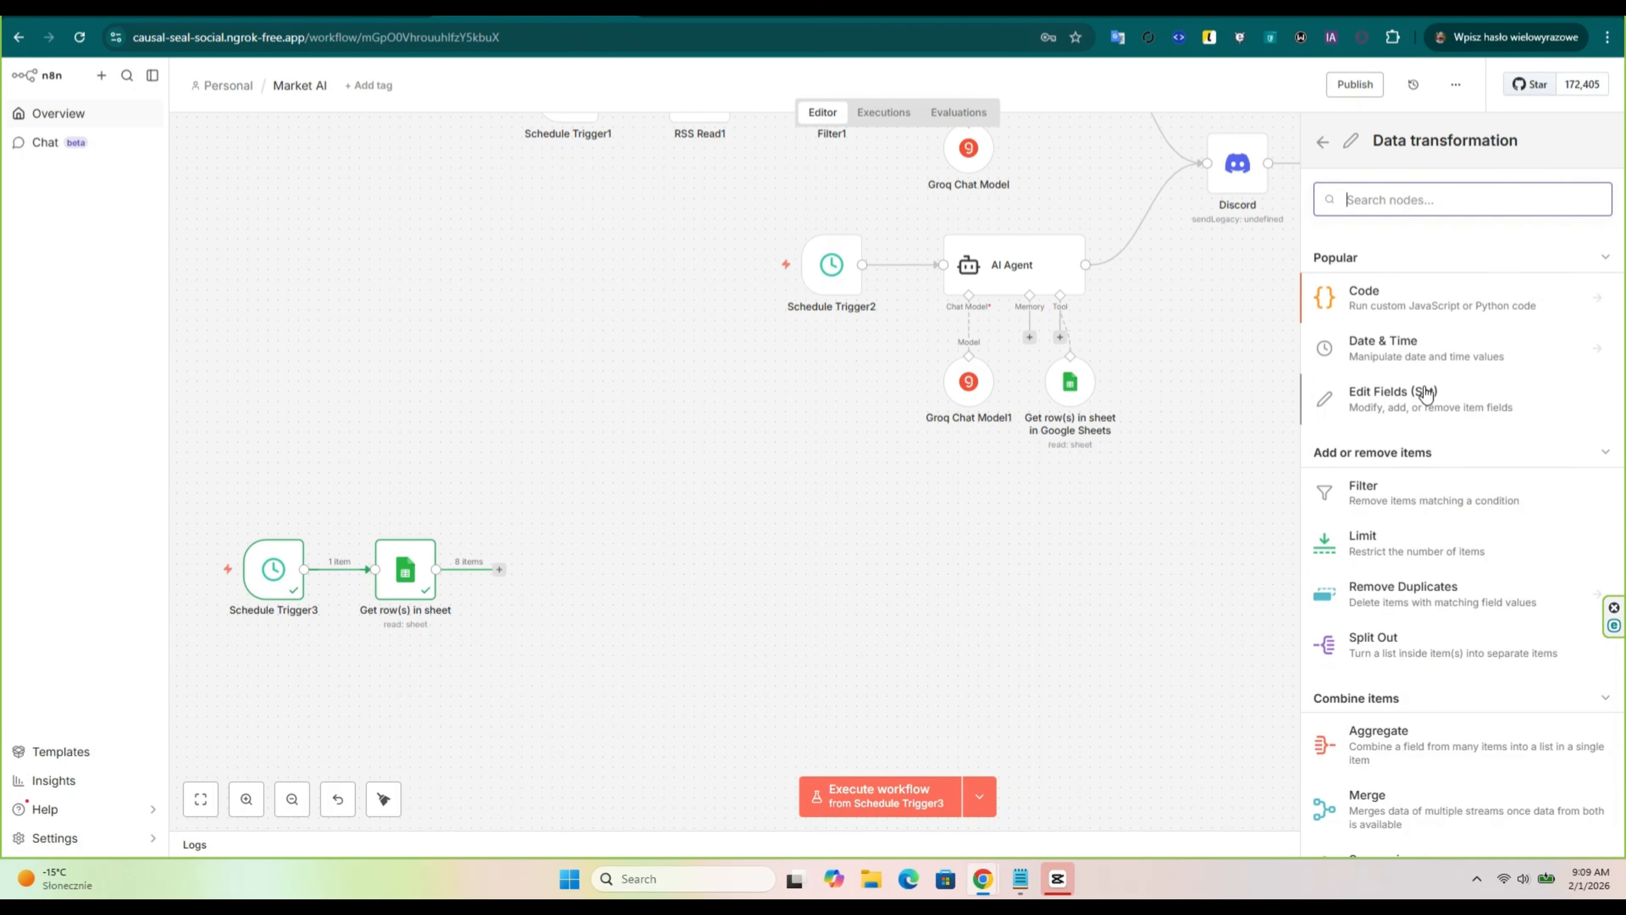
pyautogui.click(1371, 404)
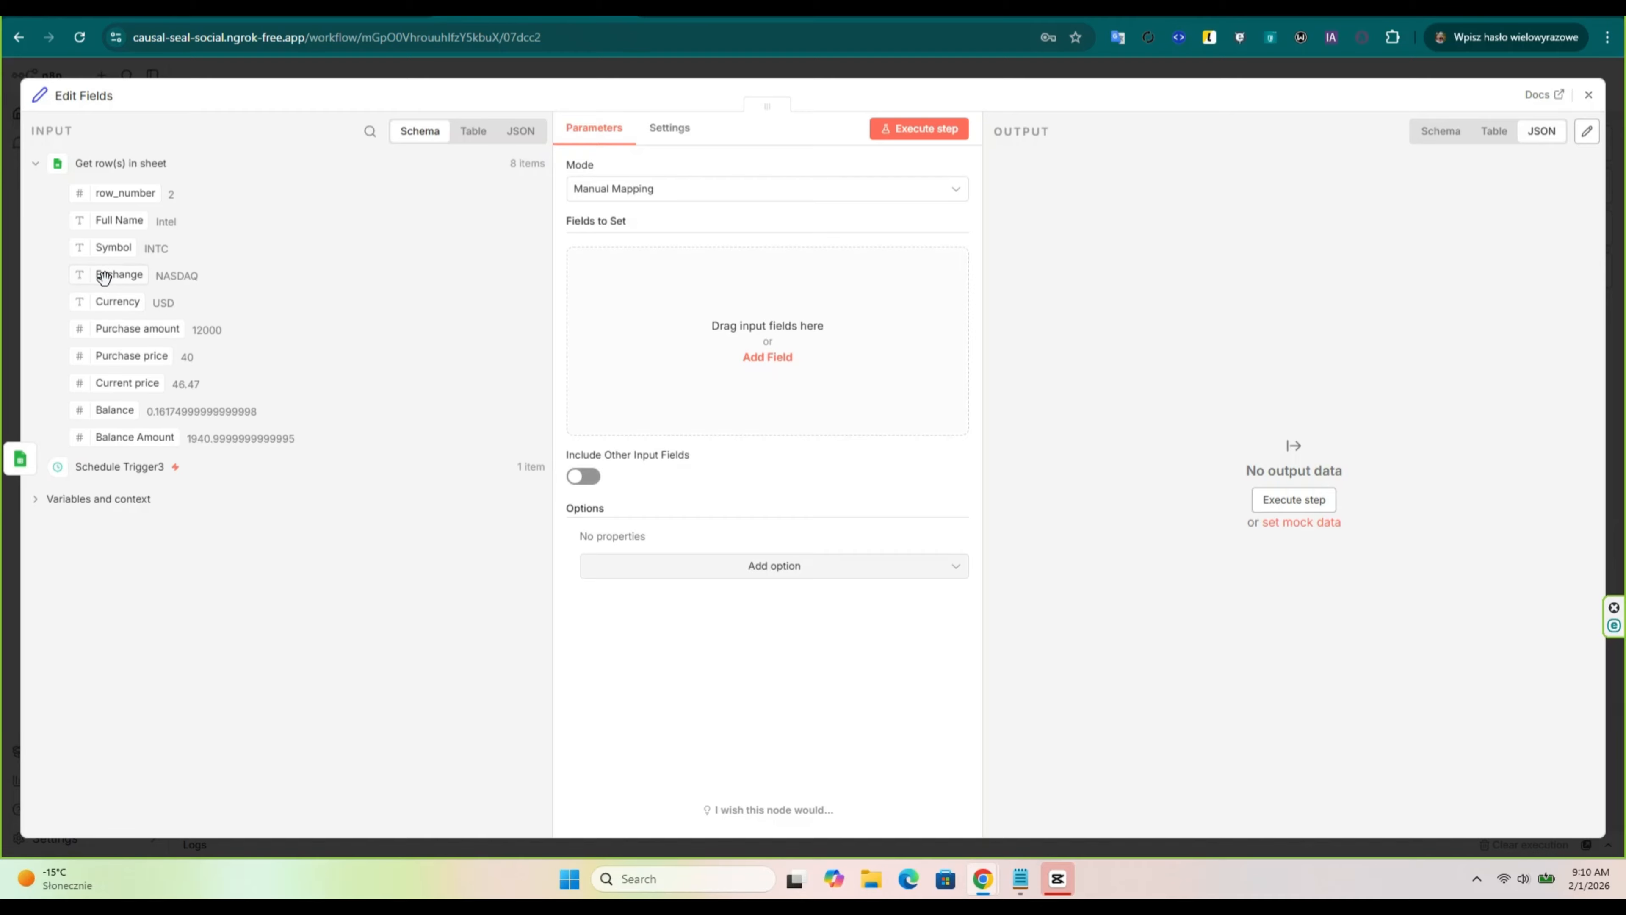
# Step: Map an Exchange field in Edit Fields to {{ $json.Exchange }}{{ $json.Symbol }} and test the node
pyautogui.moveTo(104, 277); pyautogui.dragTo(607, 314)
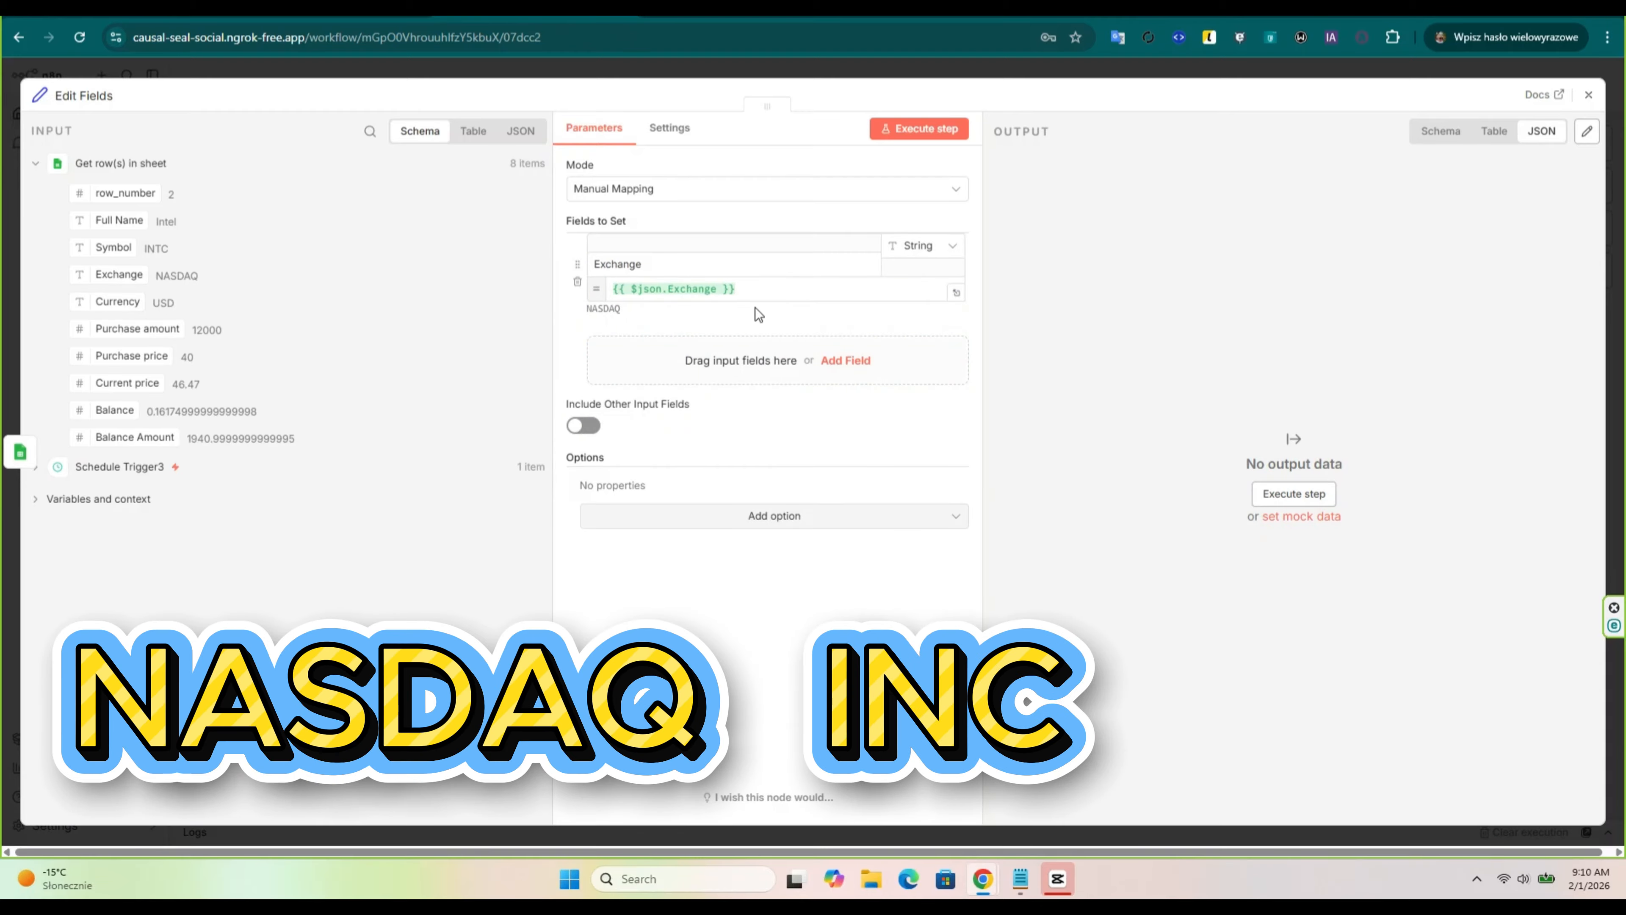
pyautogui.click(754, 290)
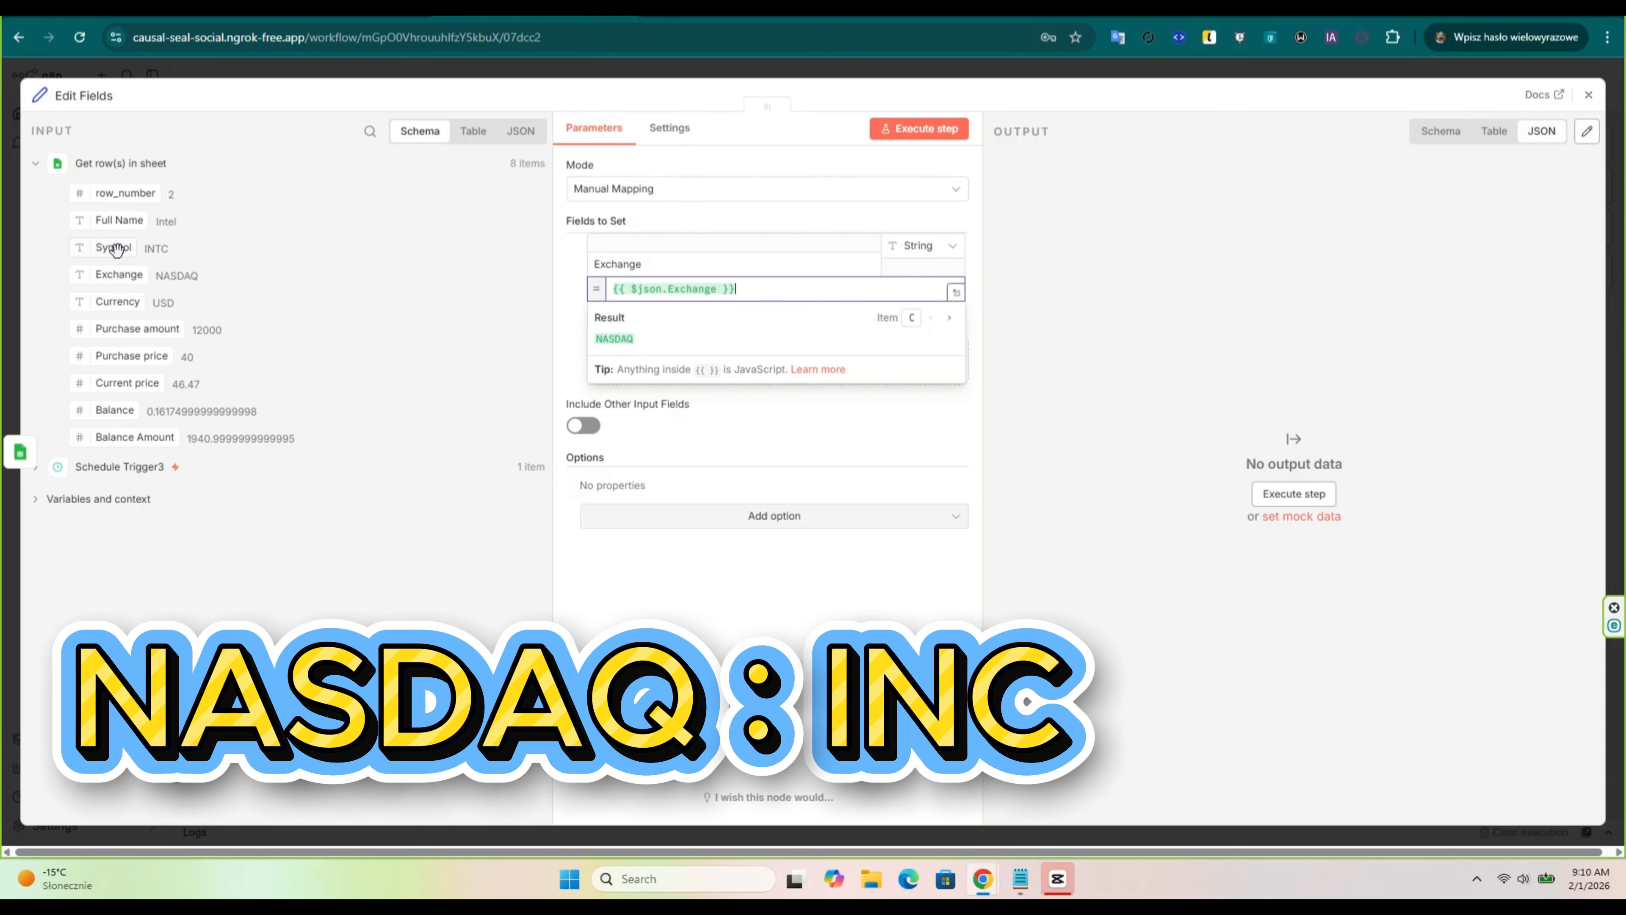
pyautogui.moveTo(116, 250); pyautogui.dragTo(813, 290)
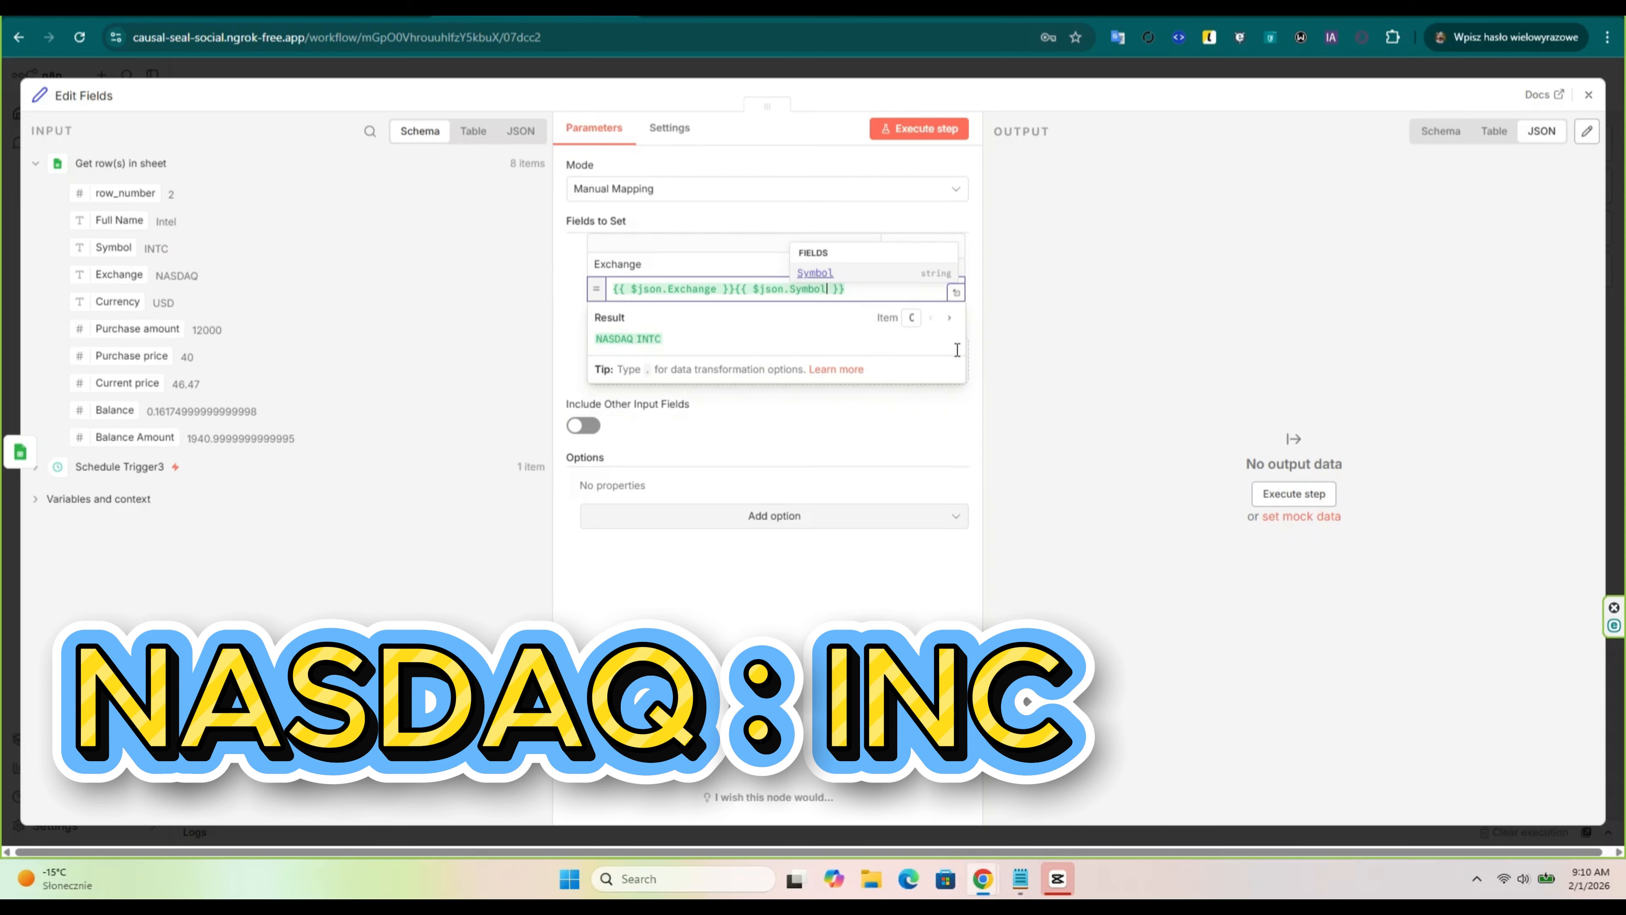
pyautogui.click(1037, 350)
pyautogui.click(934, 130)
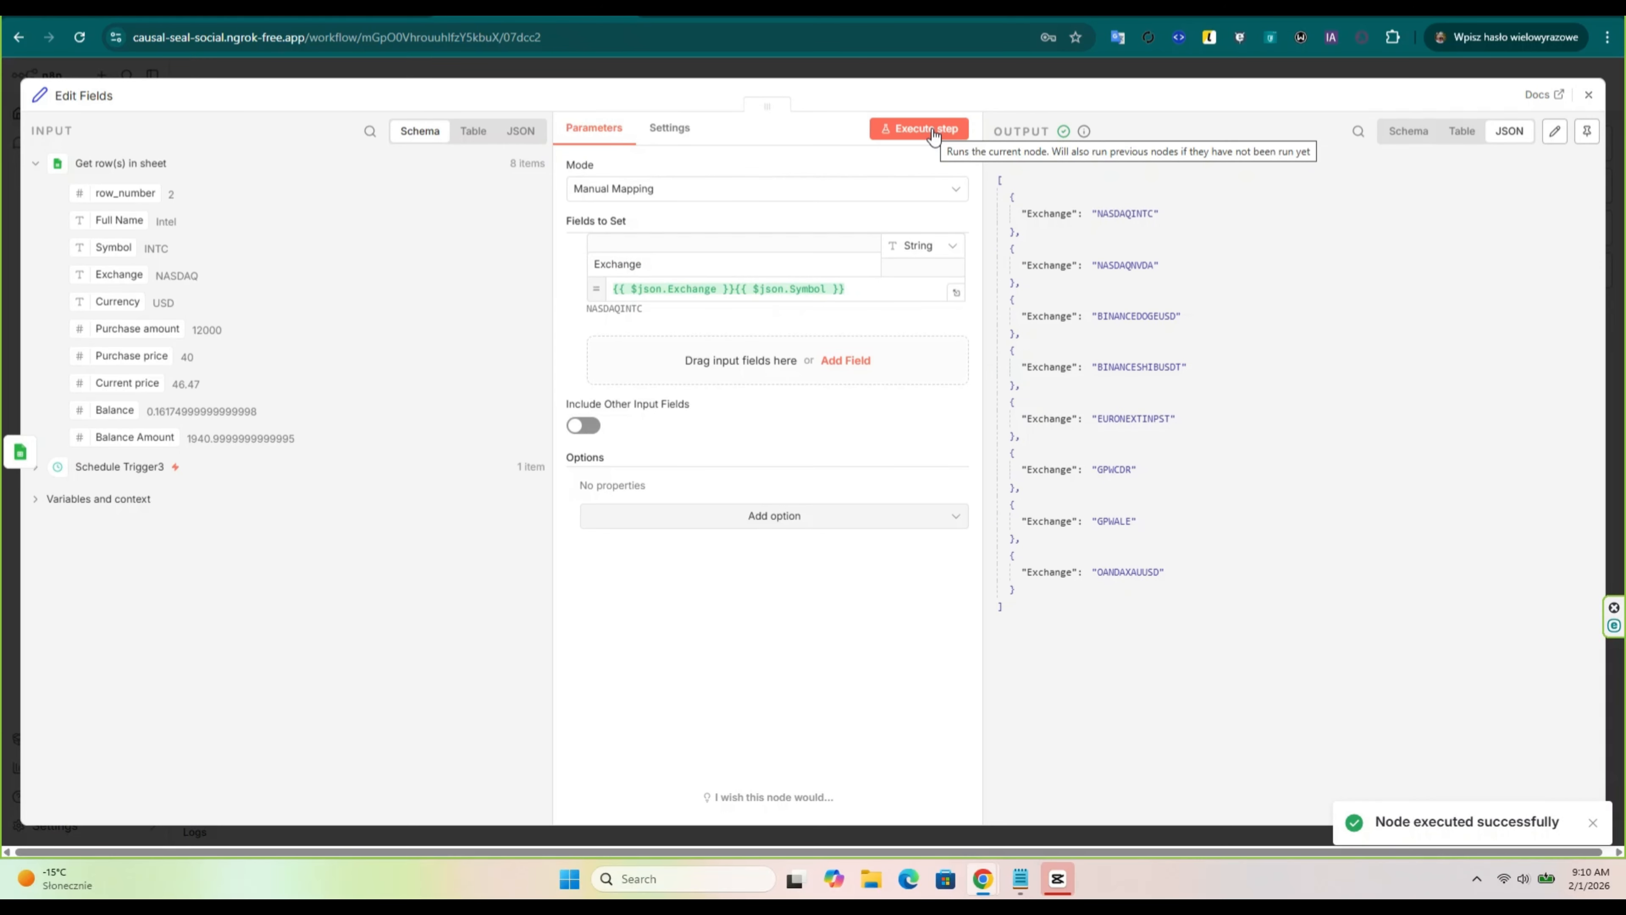
# Step: Insert a colon between the Exchange and Symbol expressions, rerun Edit Fields, review its output and return to the canvas
pyautogui.click(736, 289)
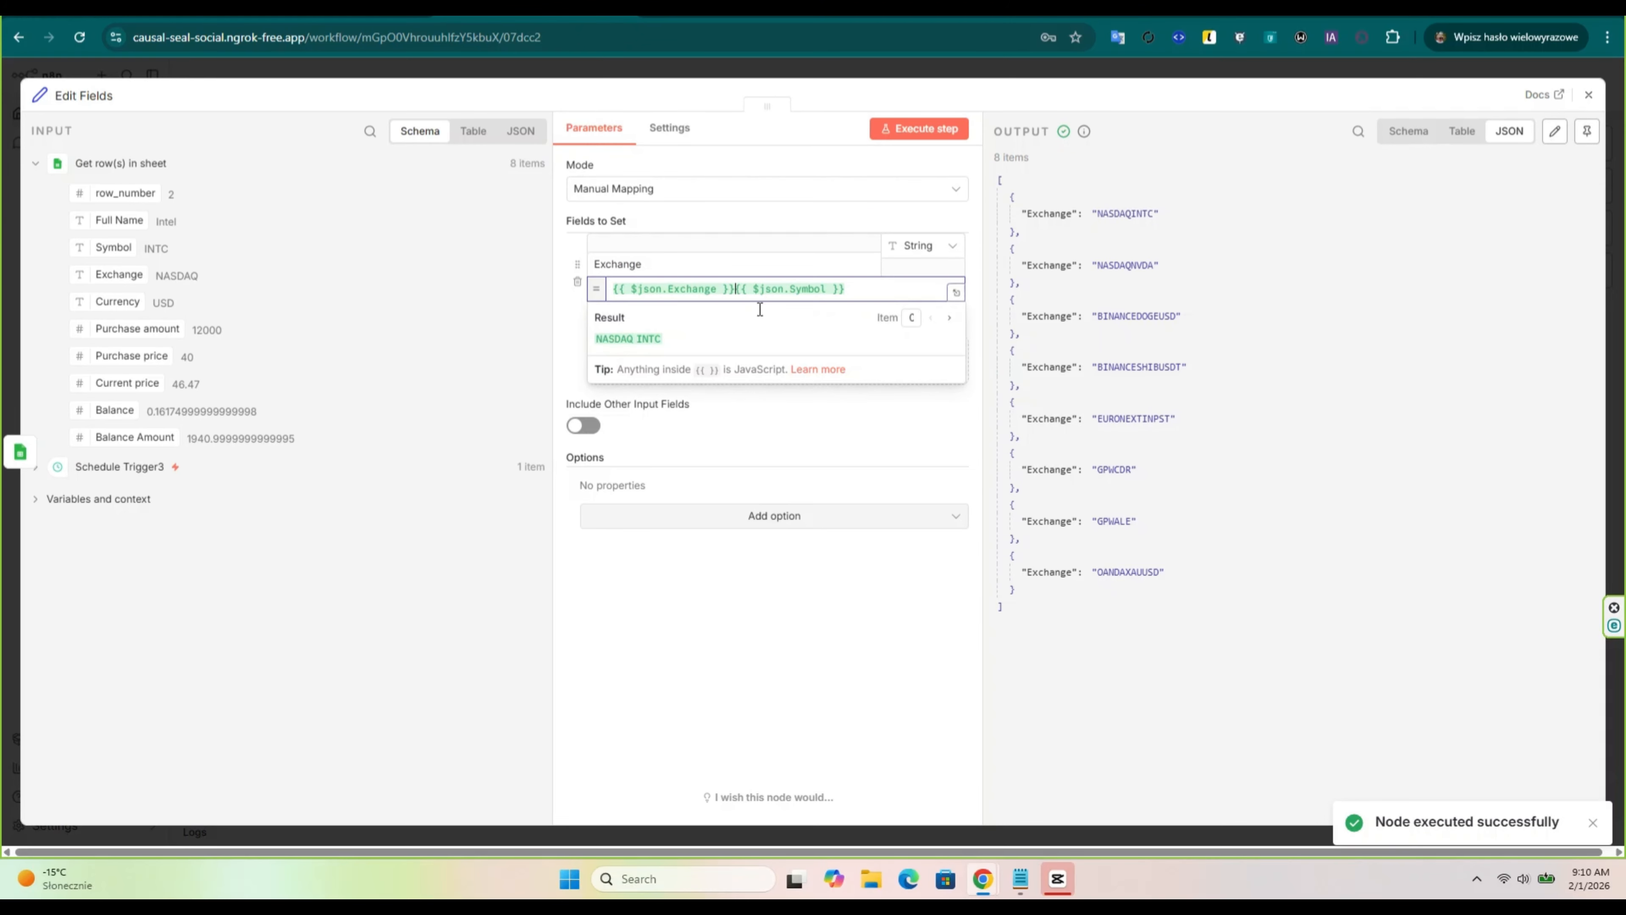
pyautogui.write(':')
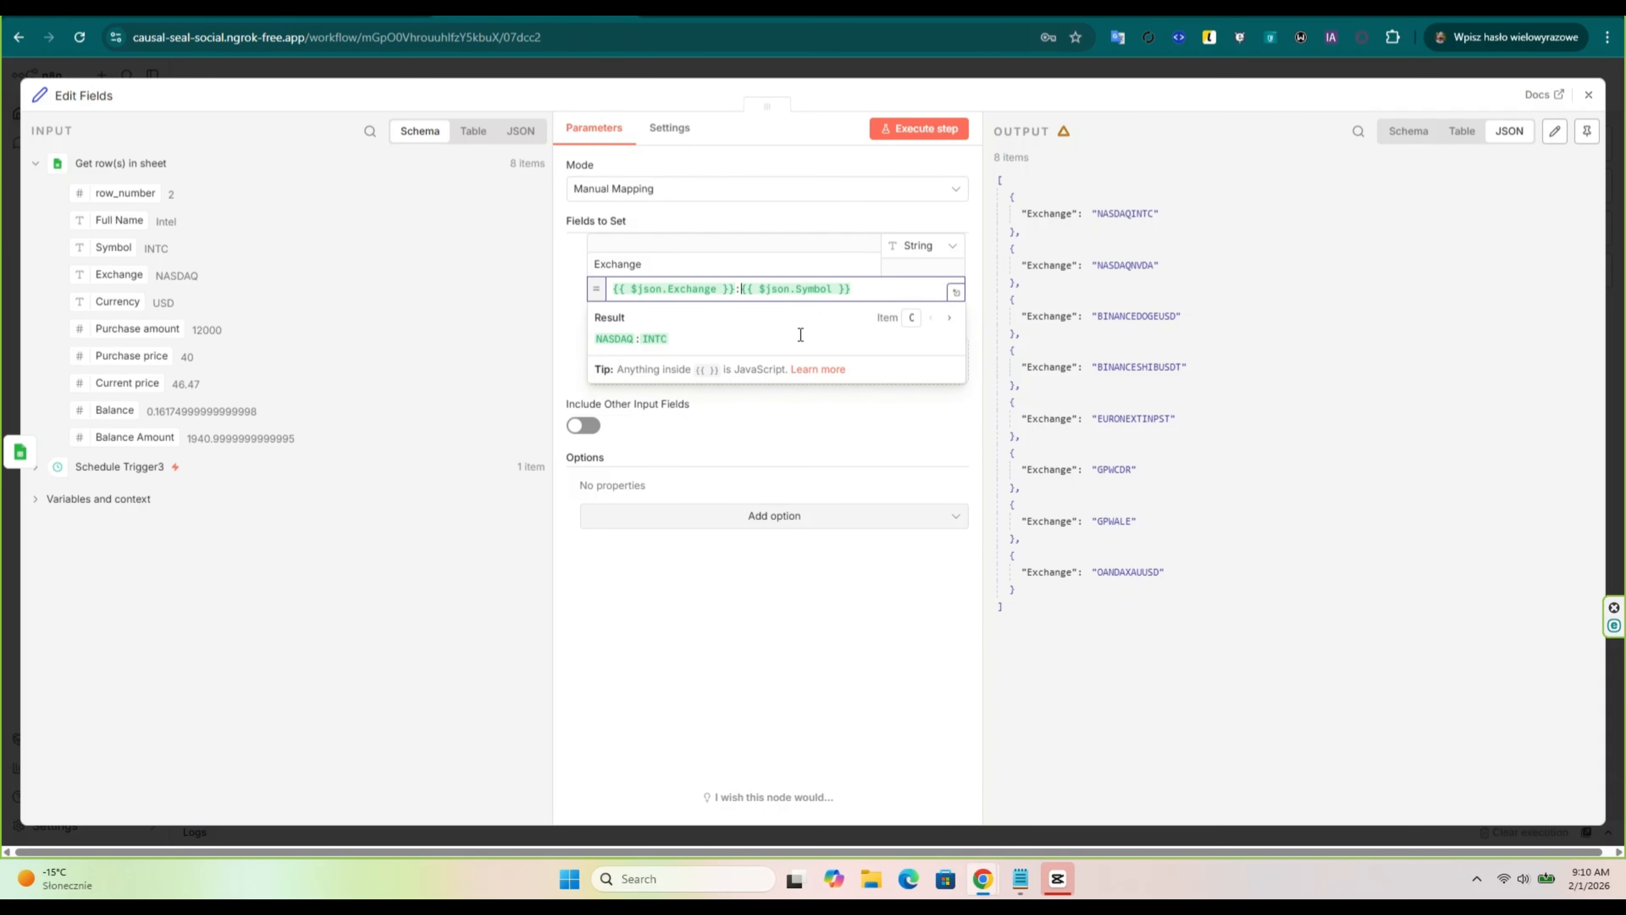
pyautogui.click(903, 129)
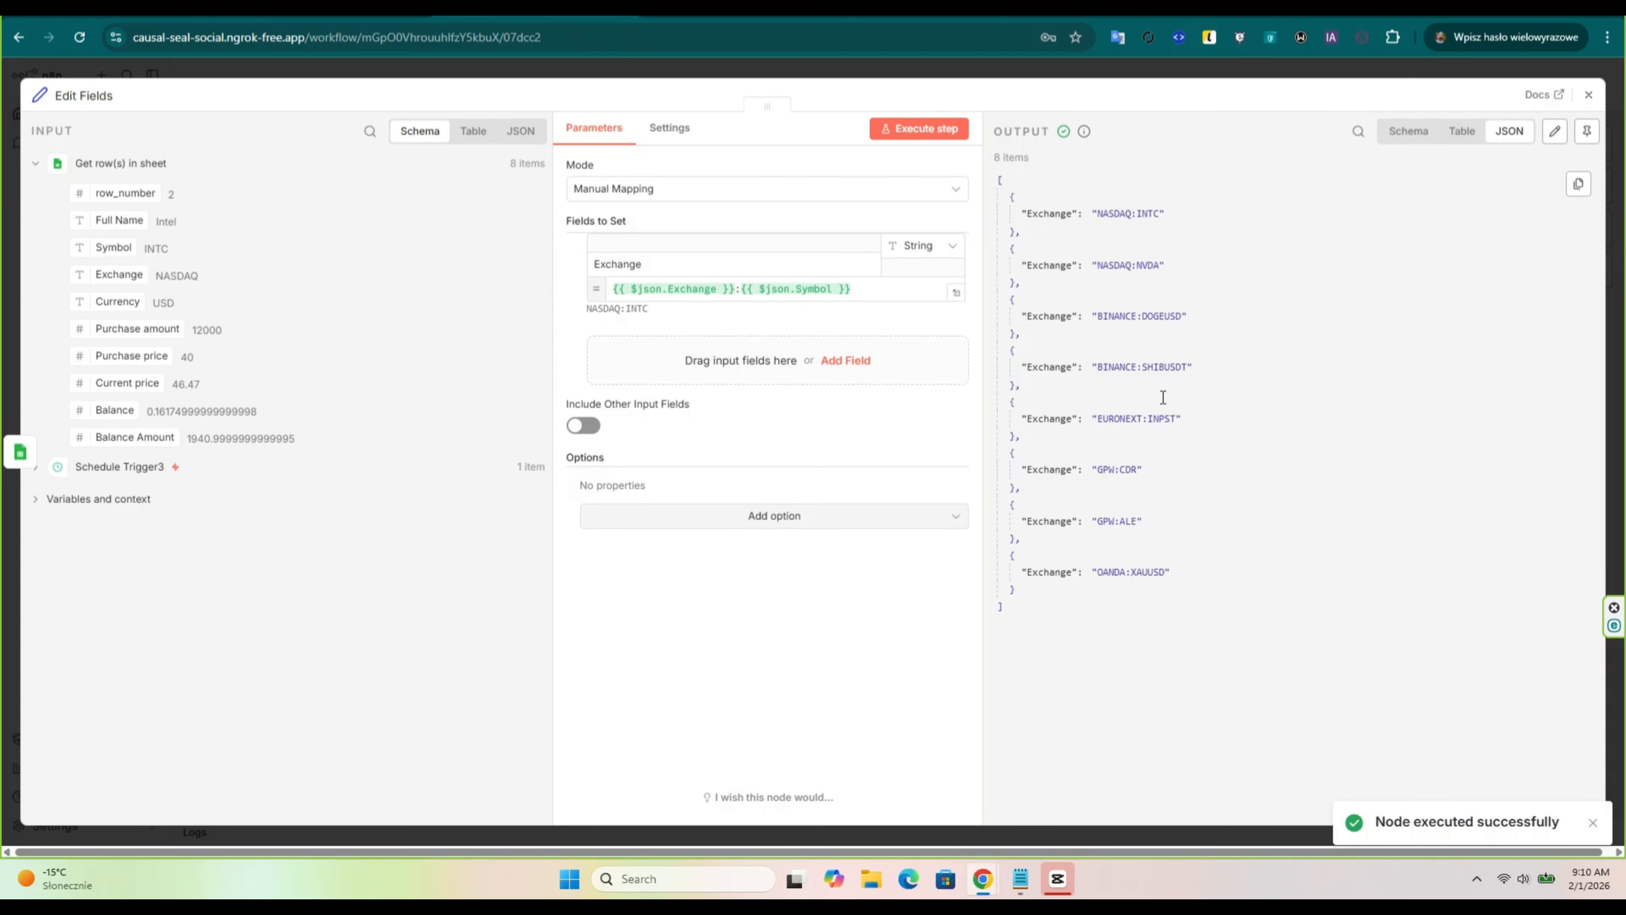
pyautogui.moveTo(1092, 214); pyautogui.dragTo(1168, 221)
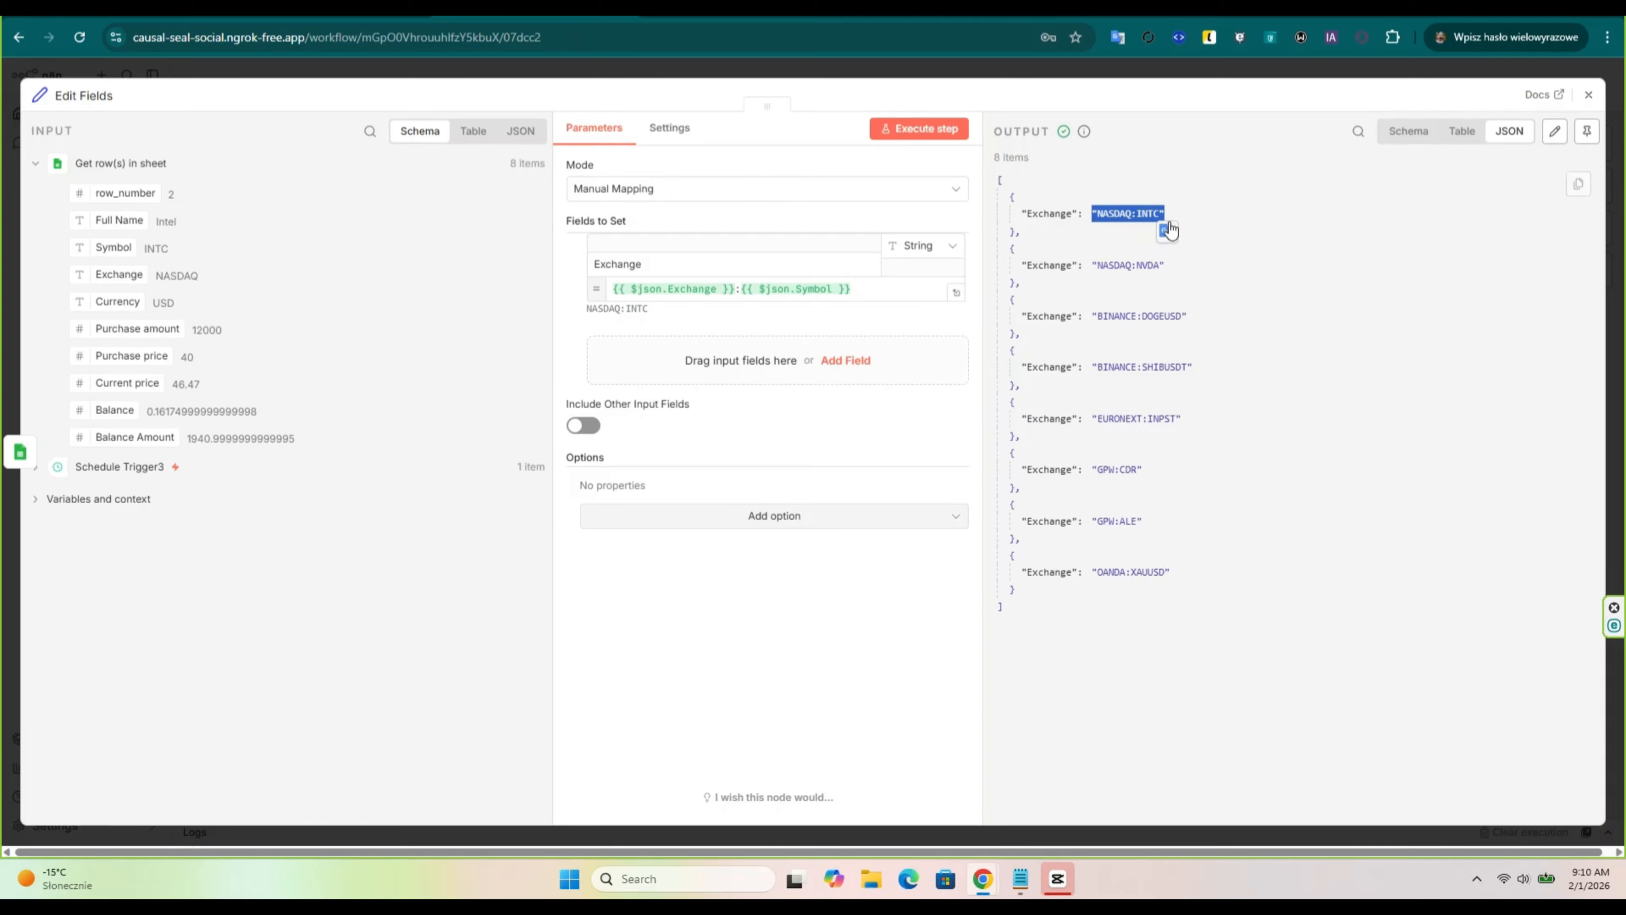
pyautogui.moveTo(1084, 316); pyautogui.dragTo(1199, 327)
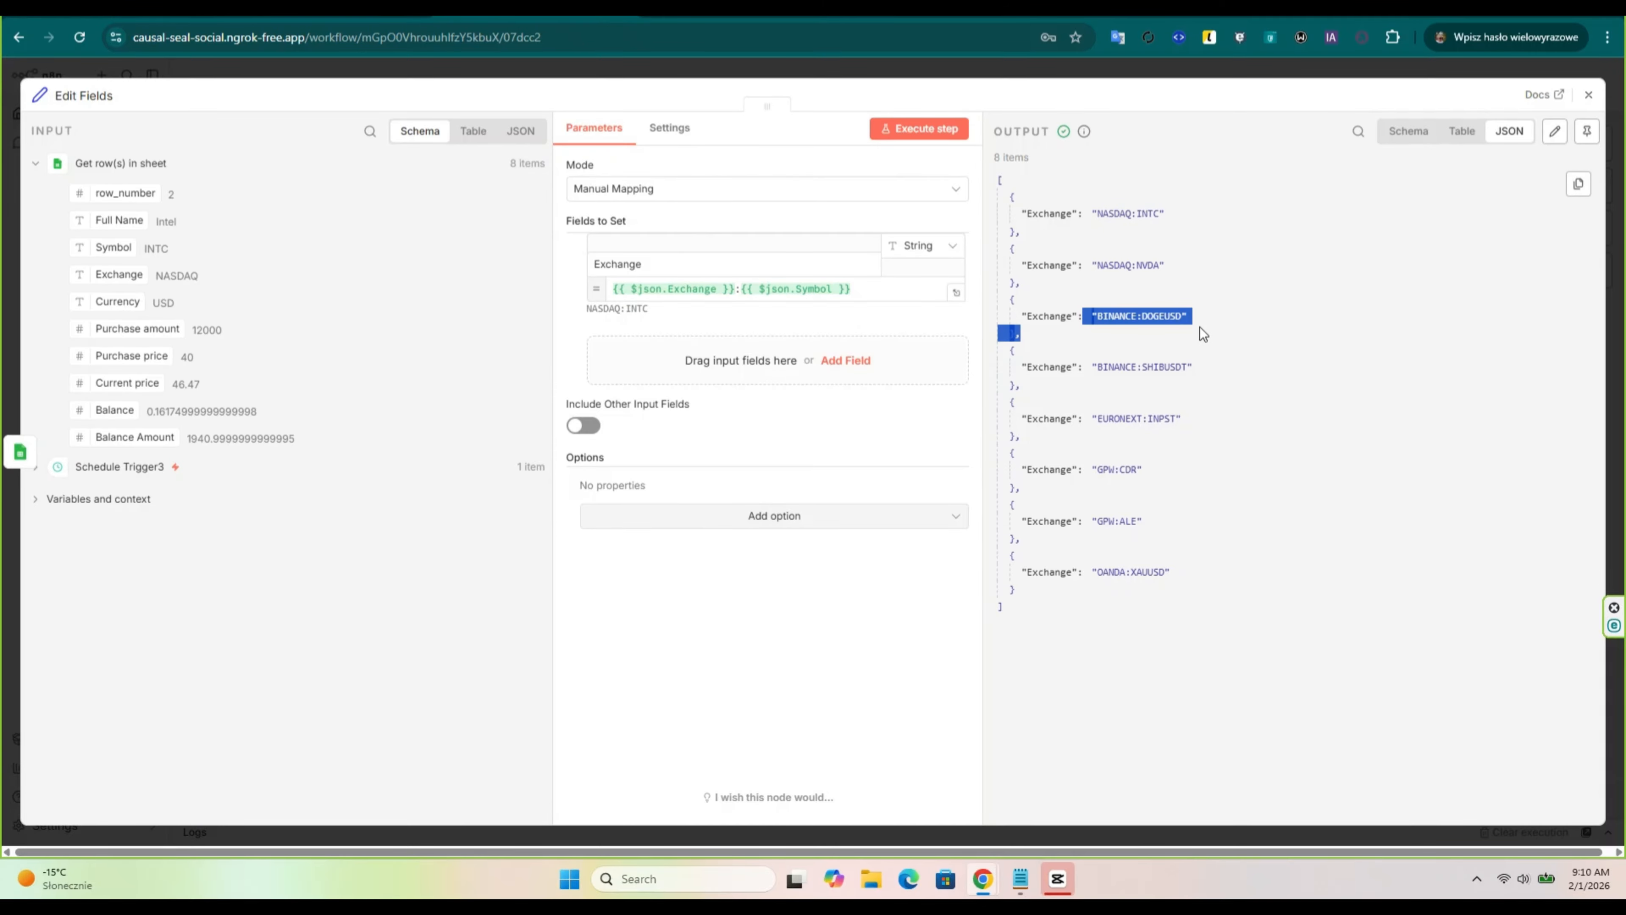
pyautogui.click(1323, 304)
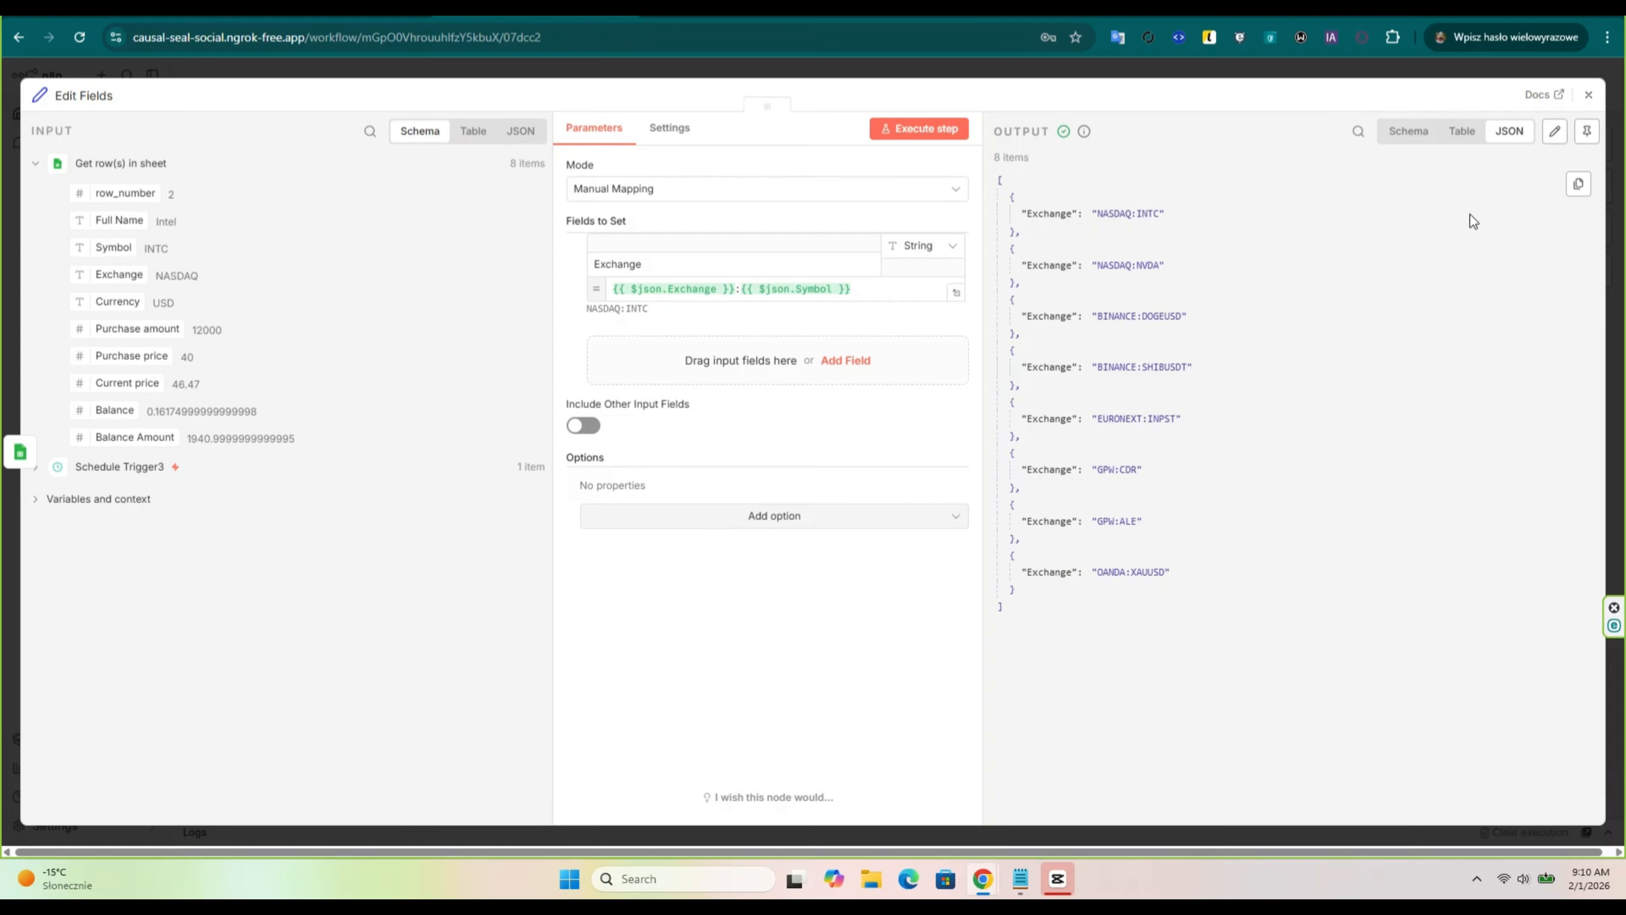
pyautogui.click(1591, 98)
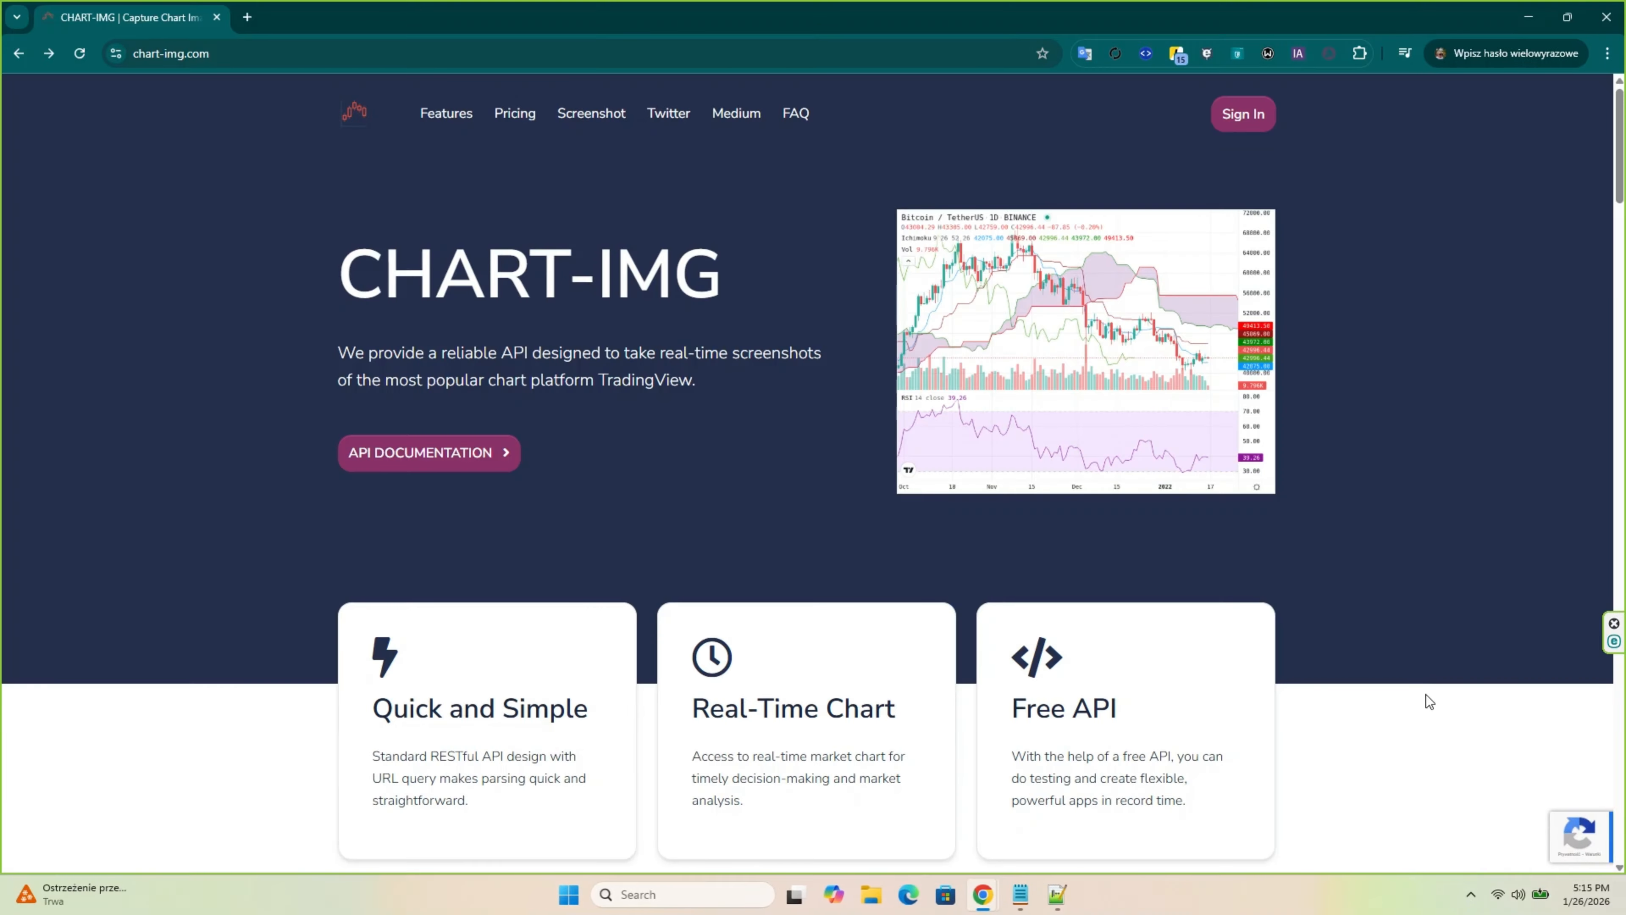
# Step: Switch to the chart-img.com home page and look through its supported TradingView chart types
pyautogui.scroll(-8, 1425, 694)
pyautogui.scroll(-1, 1426, 694)
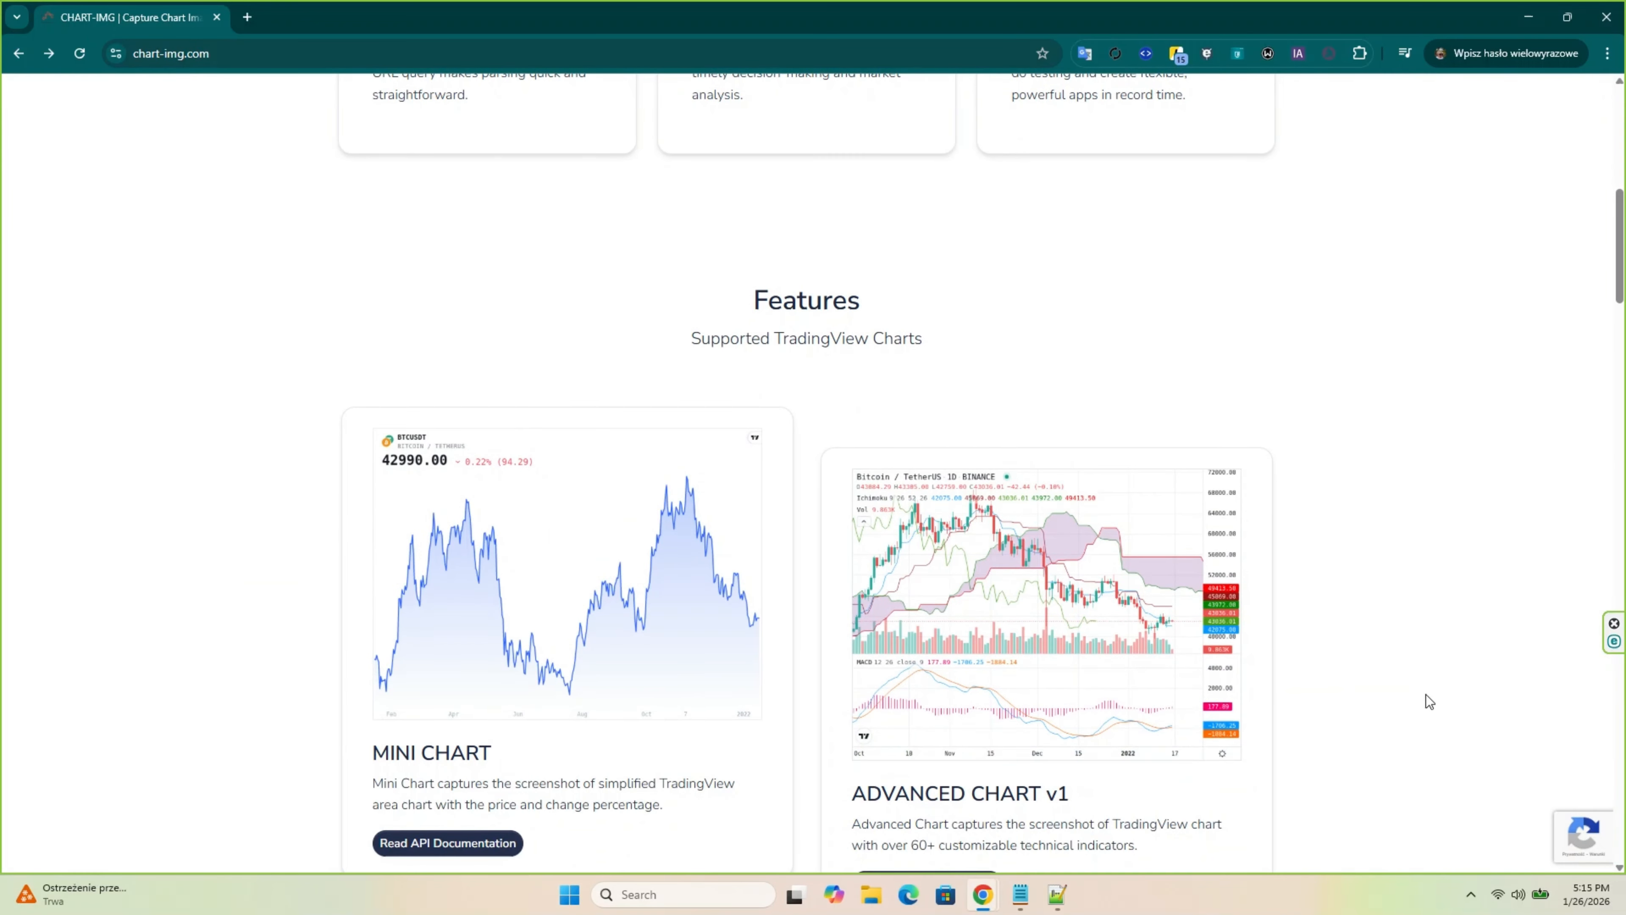
pyautogui.scroll(-5, 1425, 693)
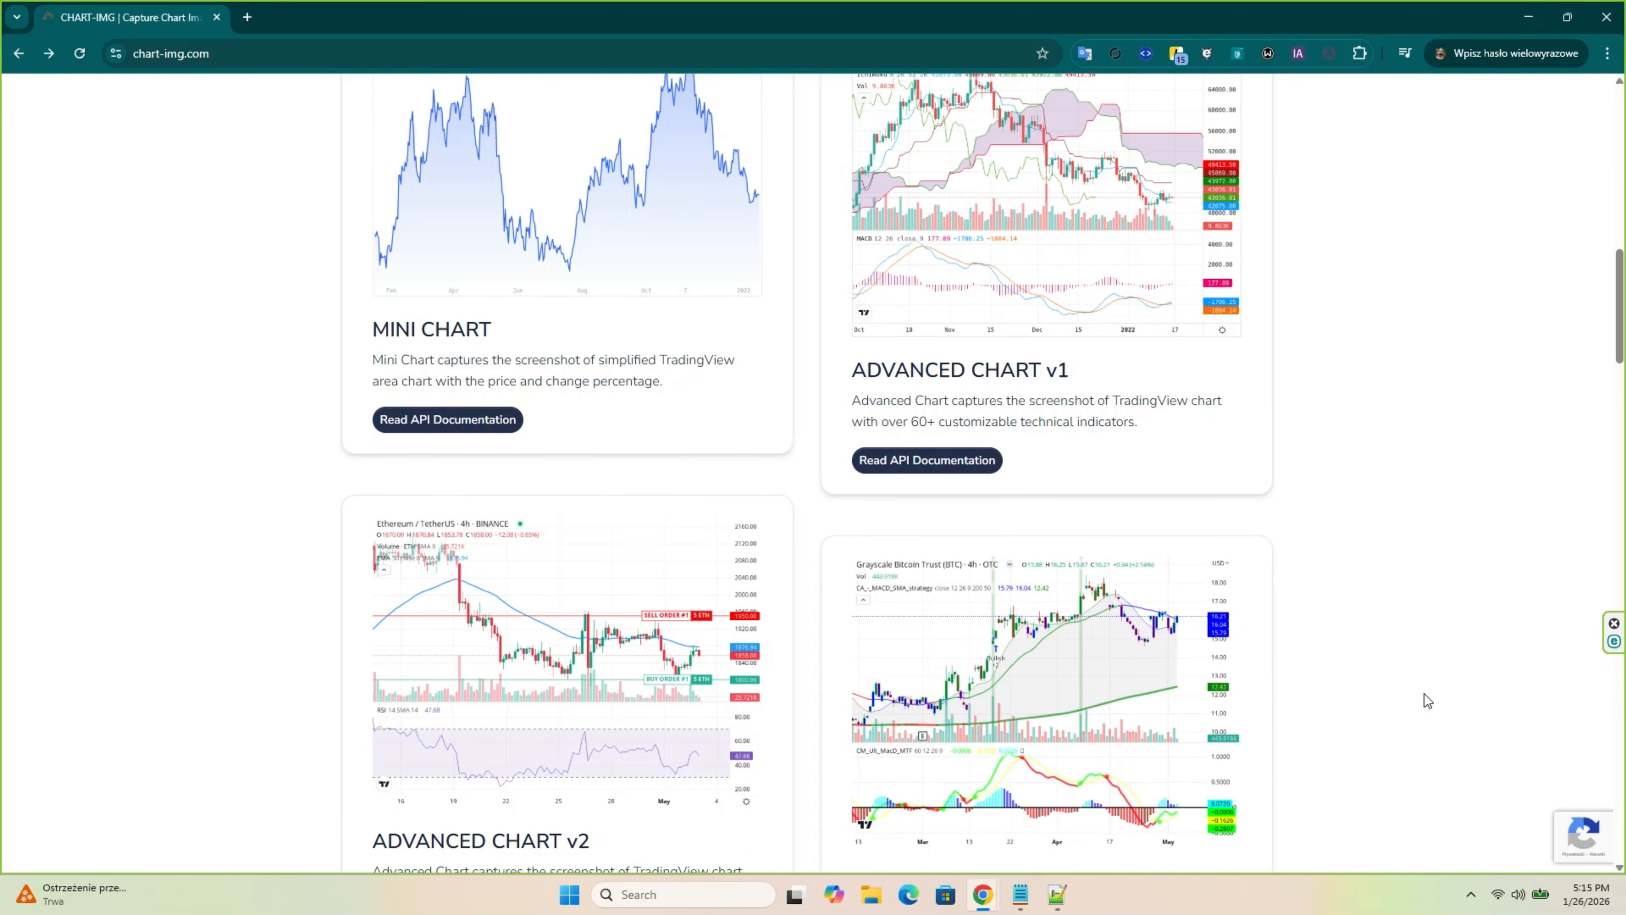
pyautogui.scroll(-5, 1424, 694)
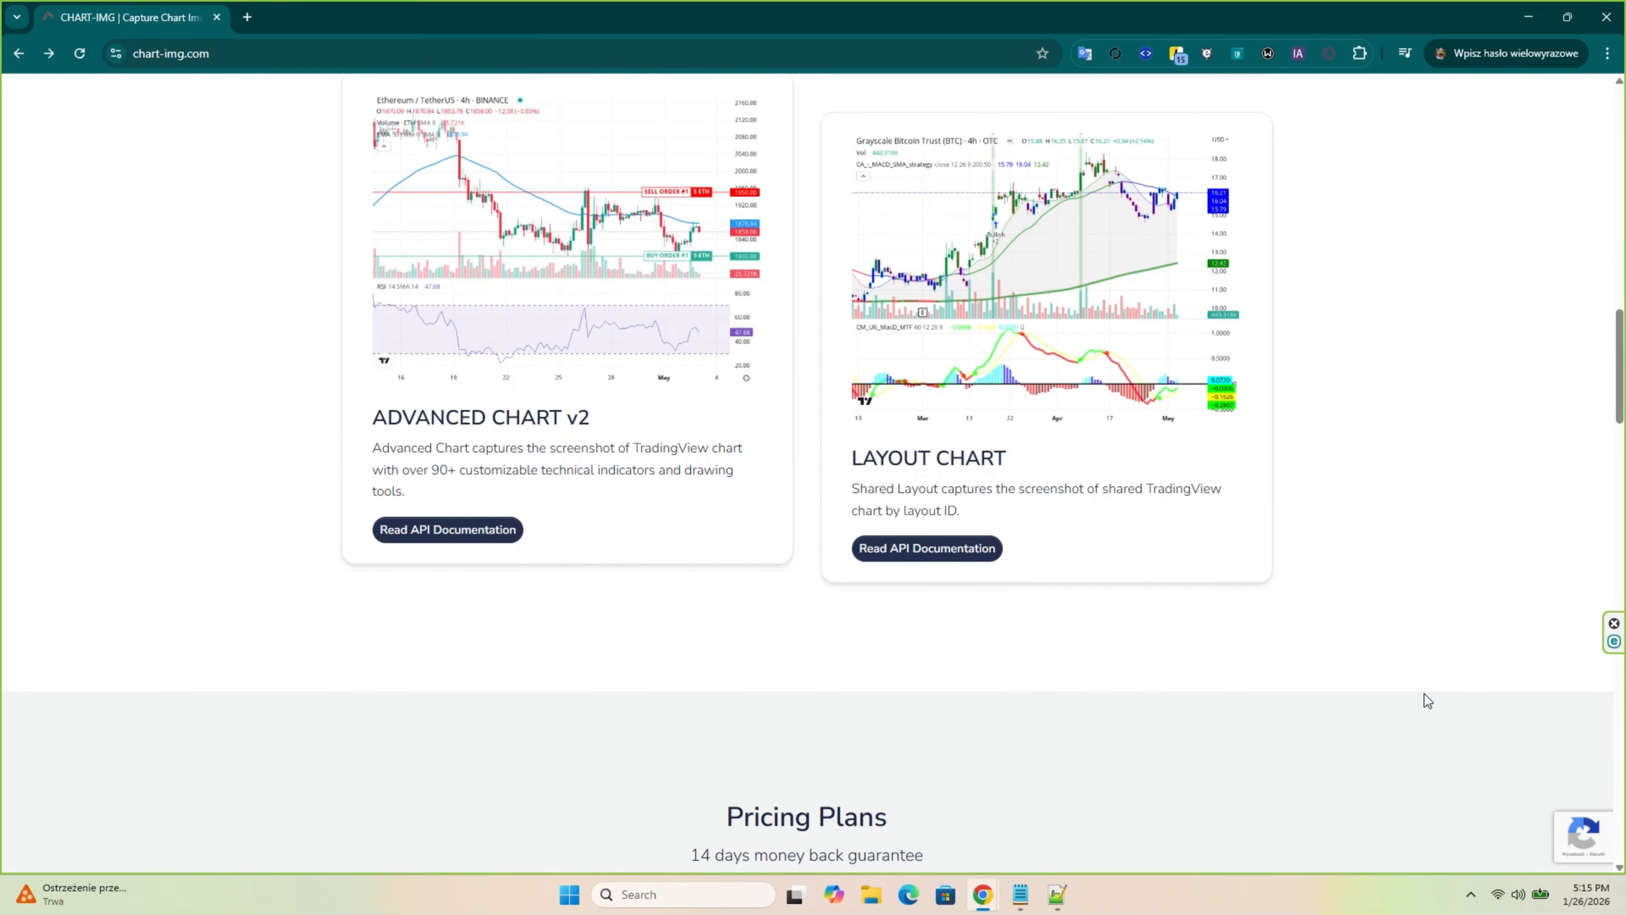
pyautogui.scroll(8, 1424, 692)
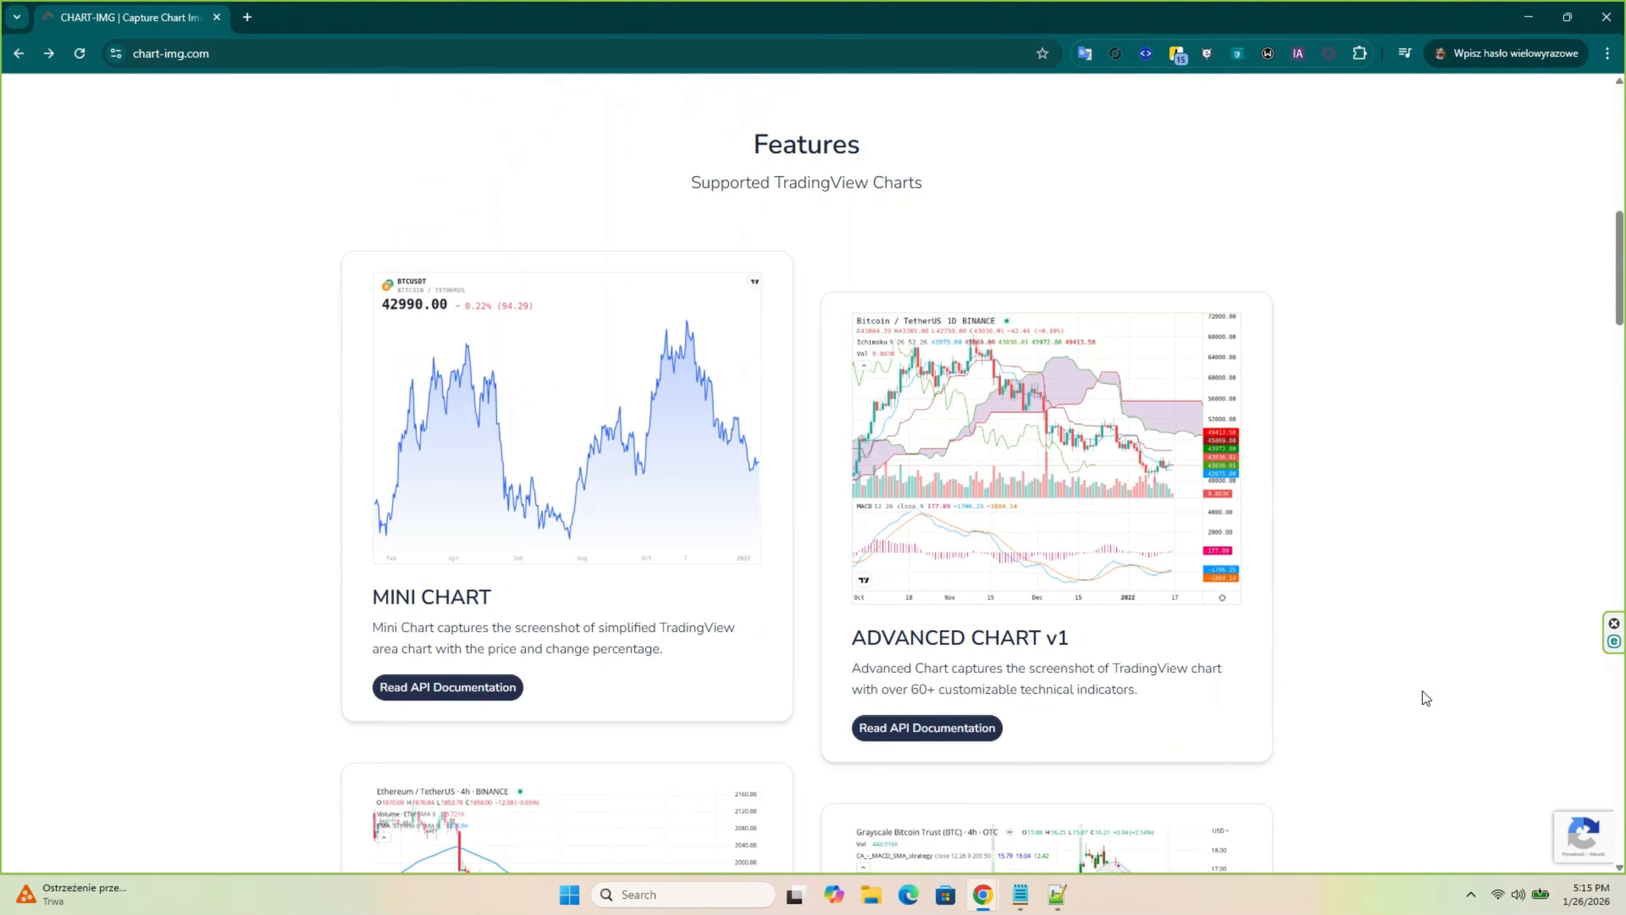
pyautogui.scroll(10, 1423, 692)
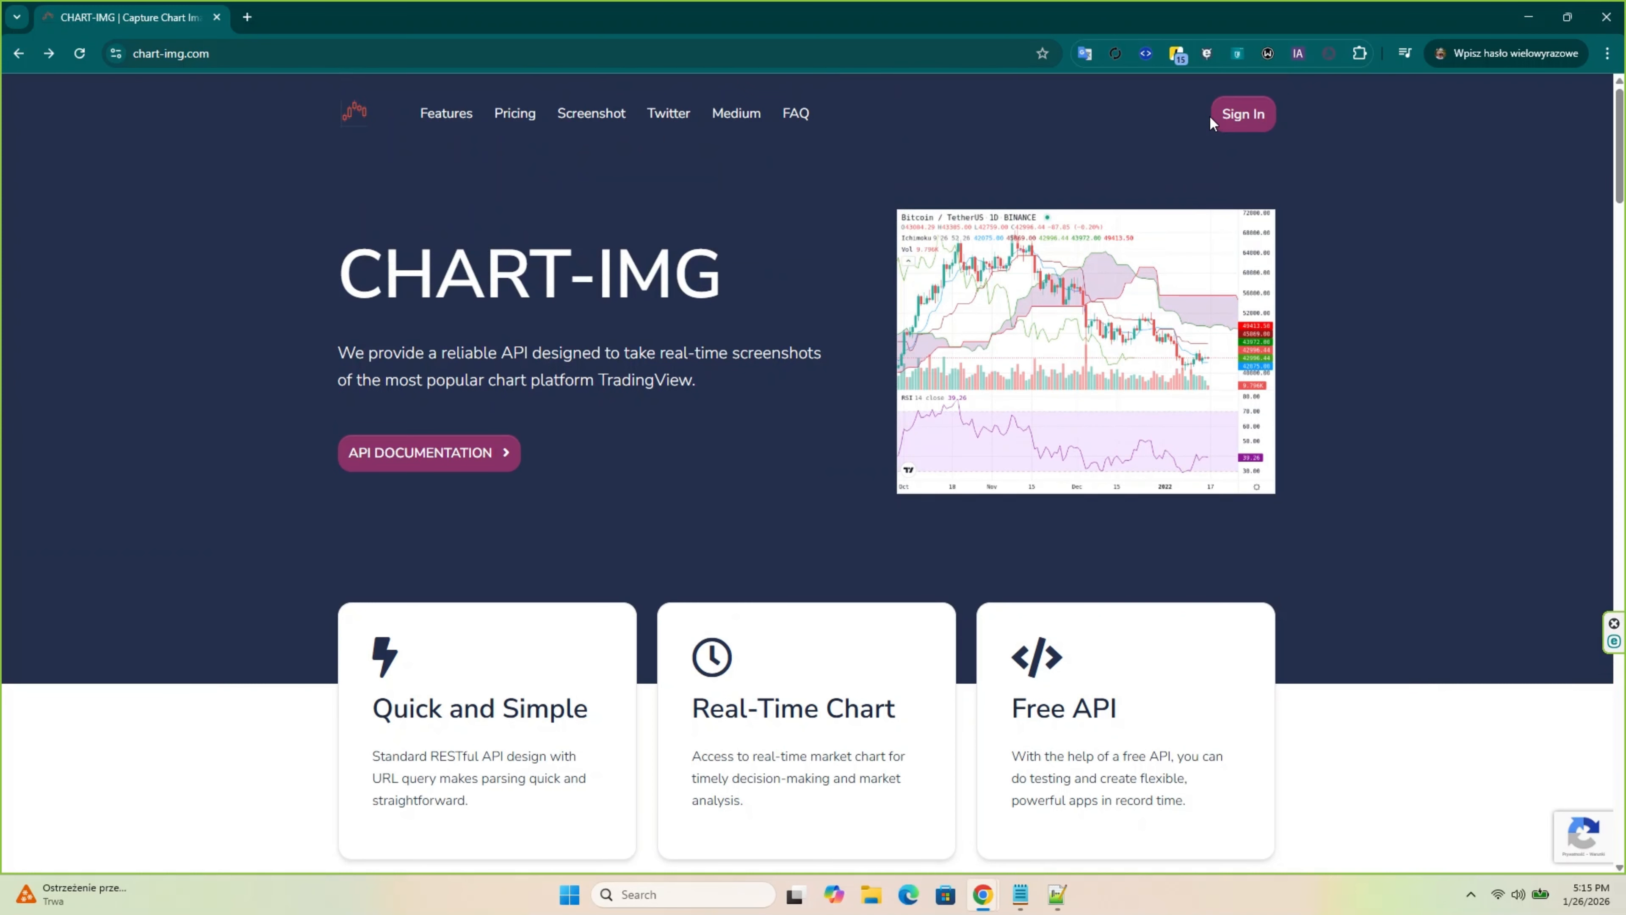
# Step: Sign in to CHART-IMG and compare the subscription plans, checking the daily limit of the BASIC plan
pyautogui.click(1225, 114)
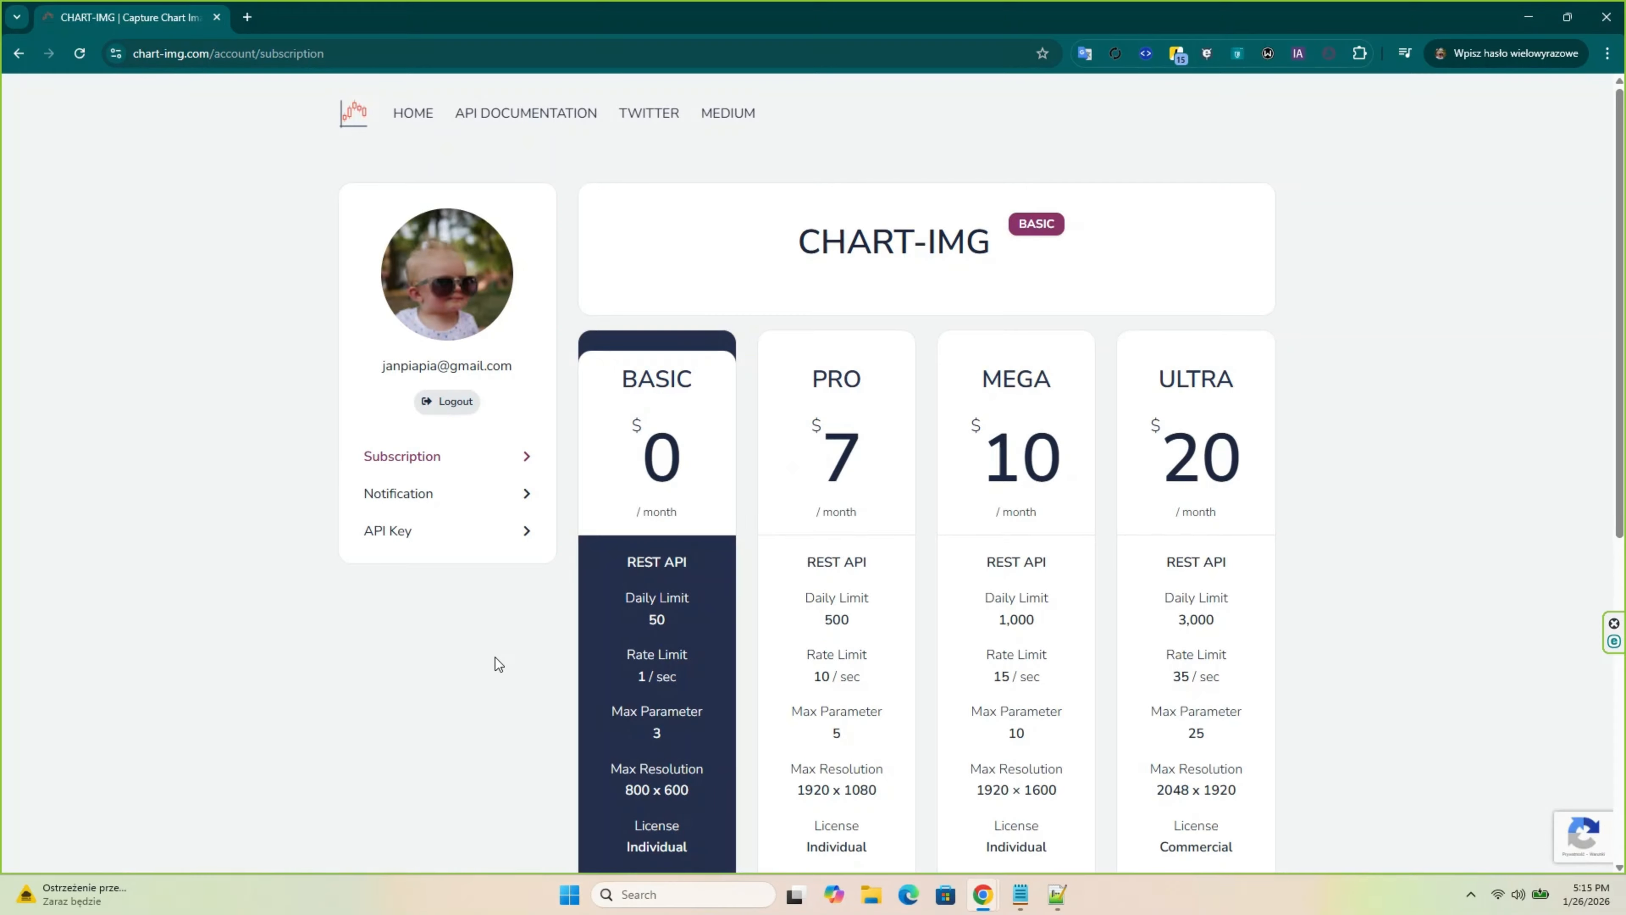
pyautogui.scroll(-2, 496, 657)
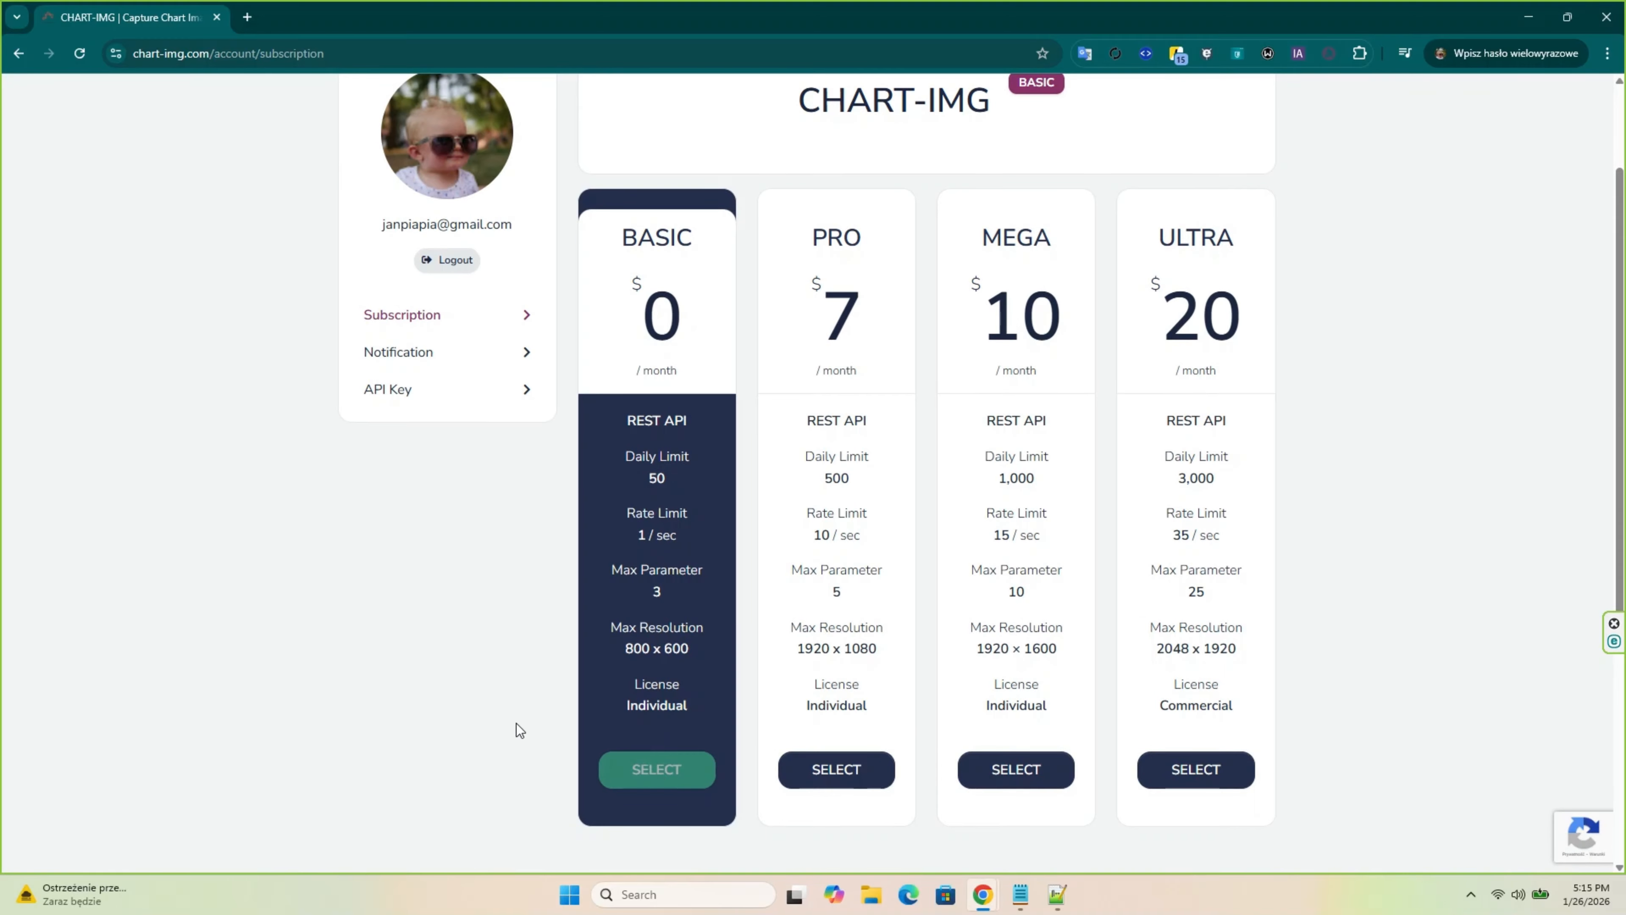
pyautogui.scroll(-4, 516, 727)
pyautogui.scroll(2, 508, 723)
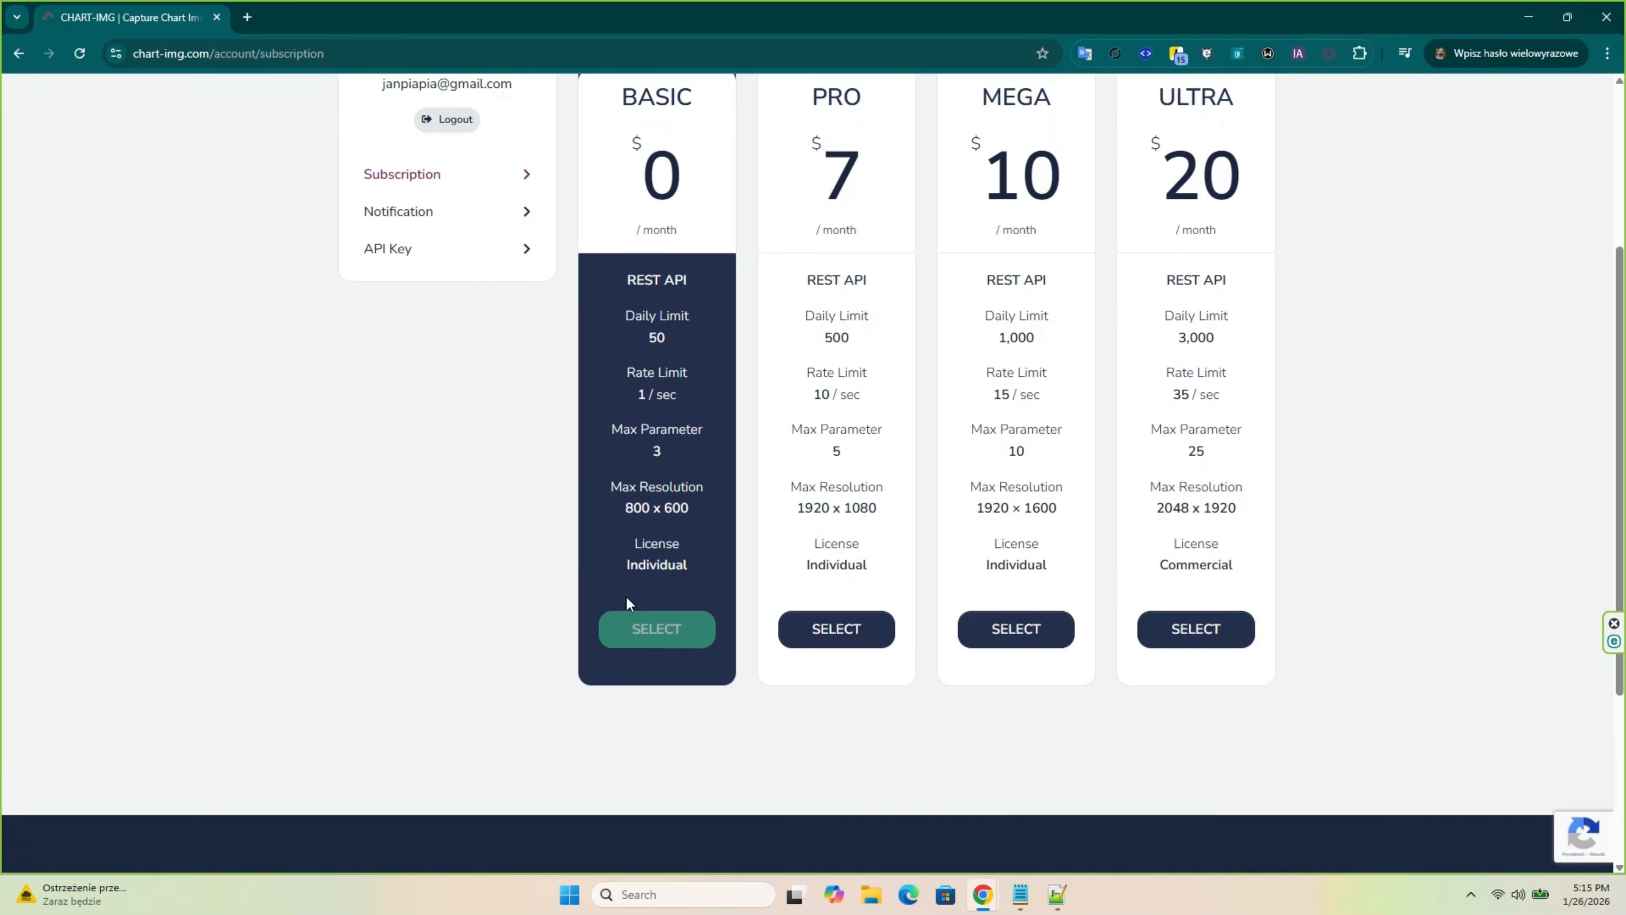
pyautogui.scroll(4, 576, 570)
pyautogui.moveTo(648, 615); pyautogui.dragTo(621, 593)
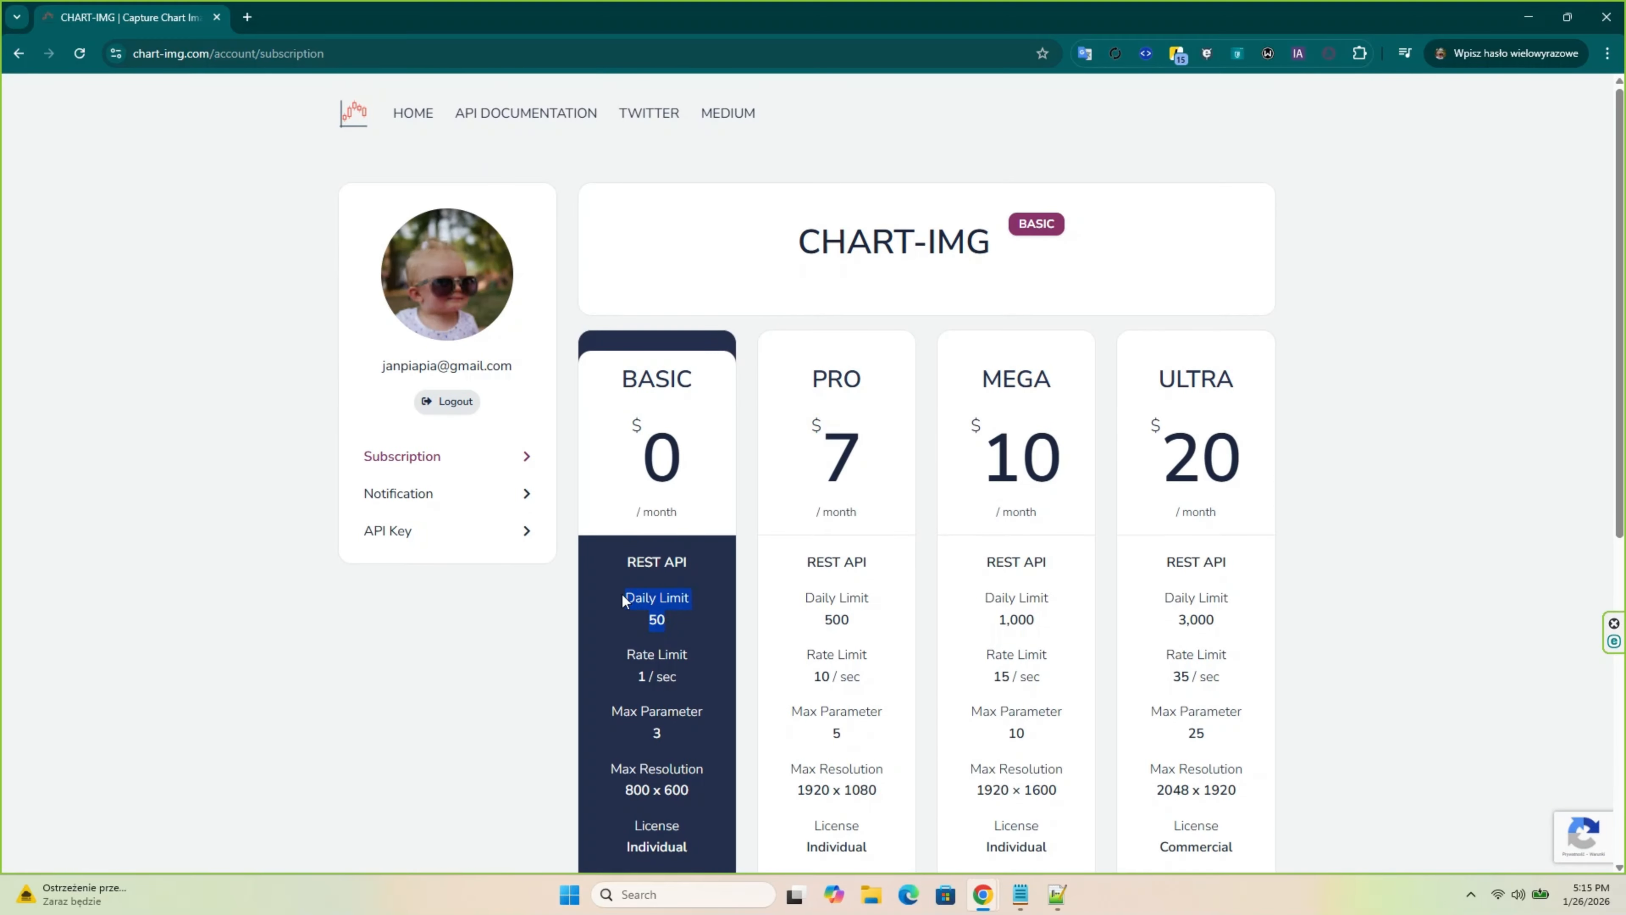
# Step: Generate a new API key in the CHART-IMG account
pyautogui.click(431, 544)
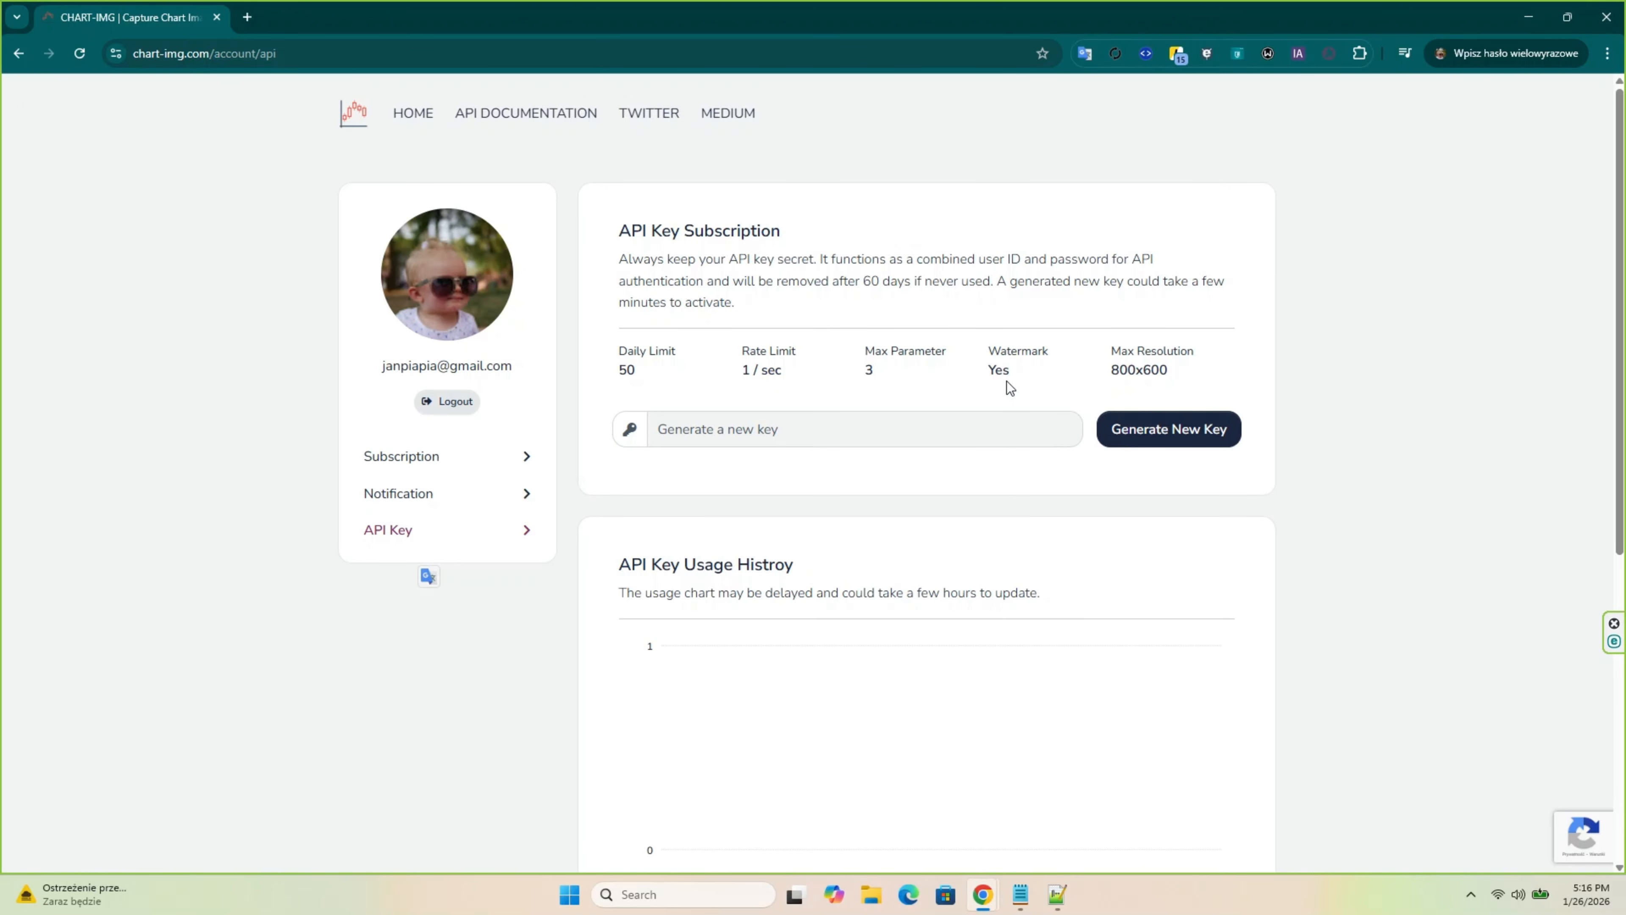
pyautogui.click(1186, 436)
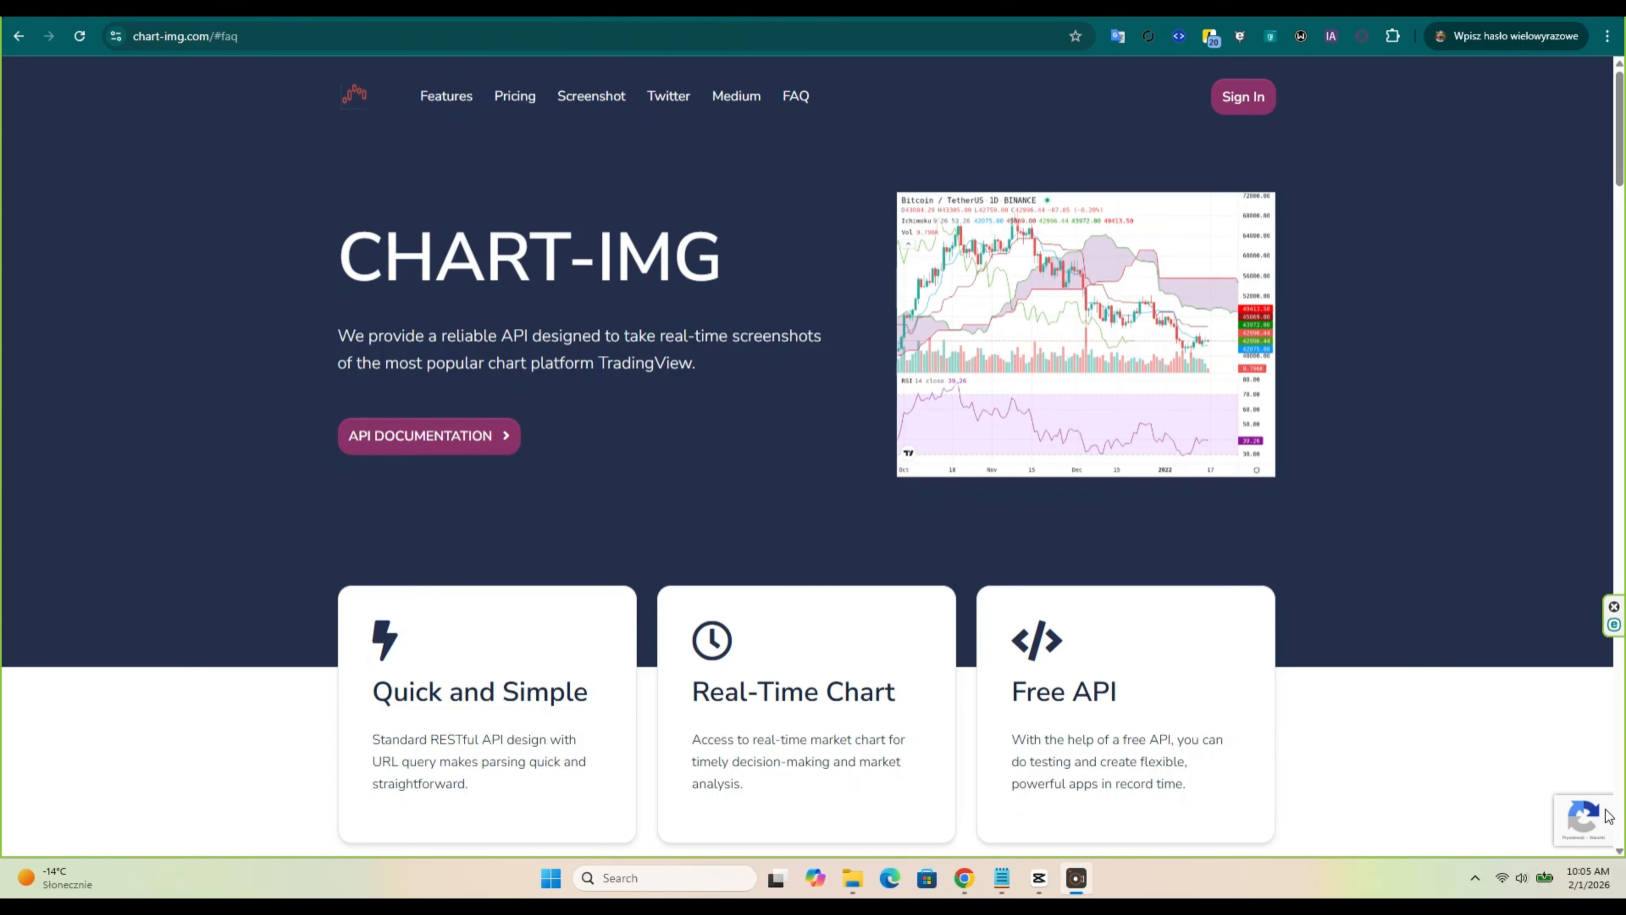
# Step: Open the CHART-IMG API documentation and read the Mini Chart endpoints under TradingView Snapshot v1
pyautogui.click(466, 449)
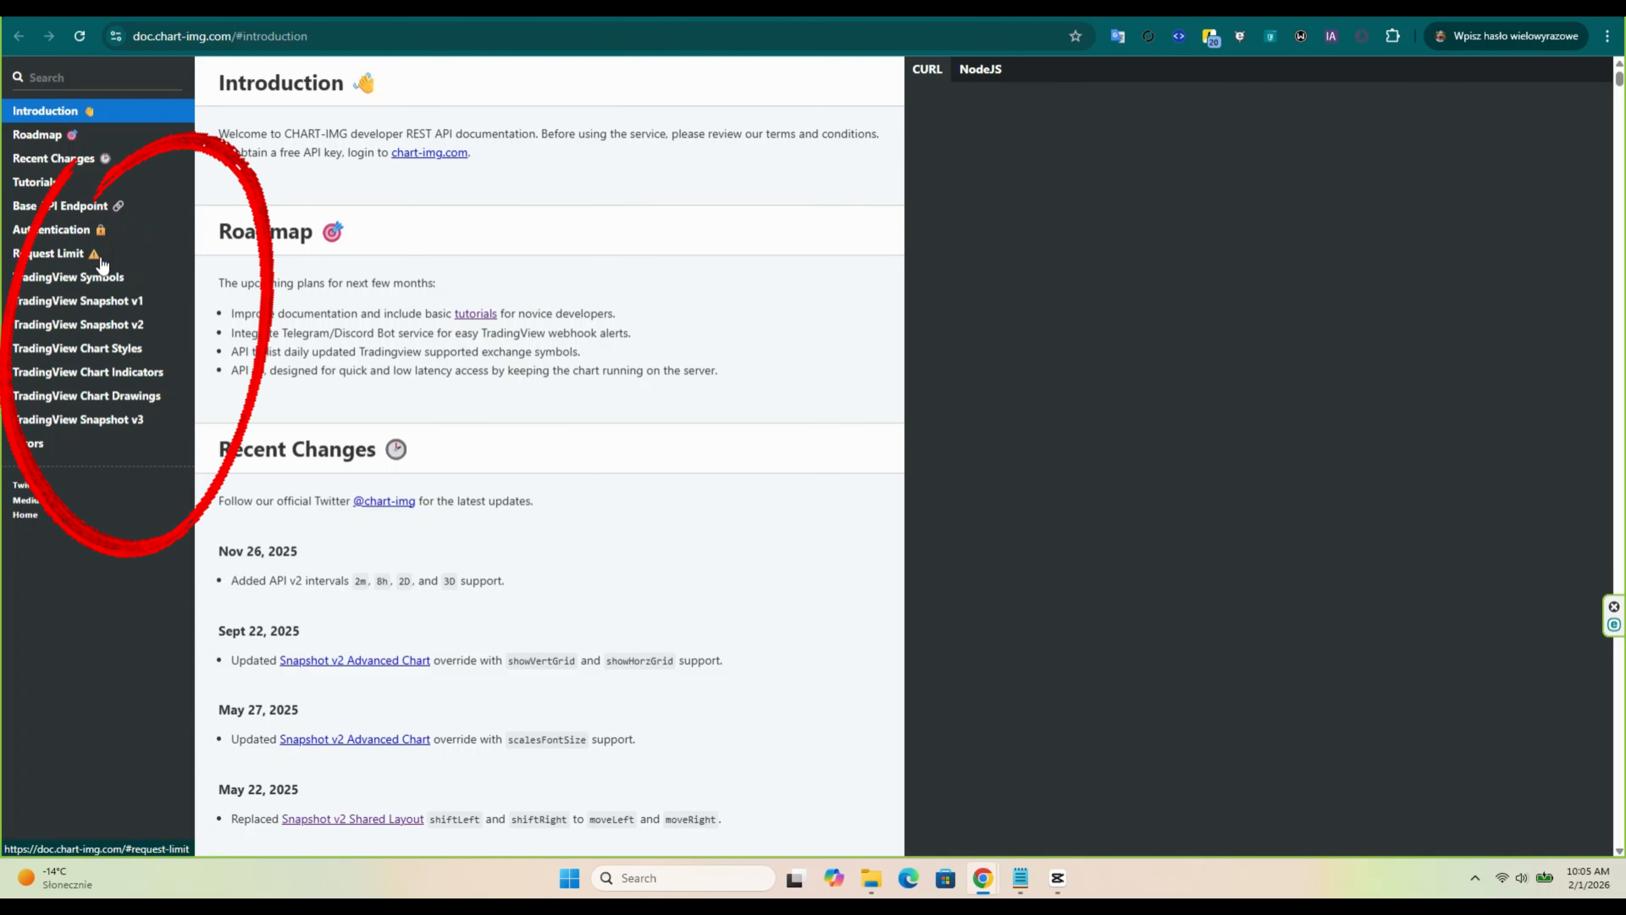
pyautogui.click(109, 300)
pyautogui.scroll(-1, 381, 319)
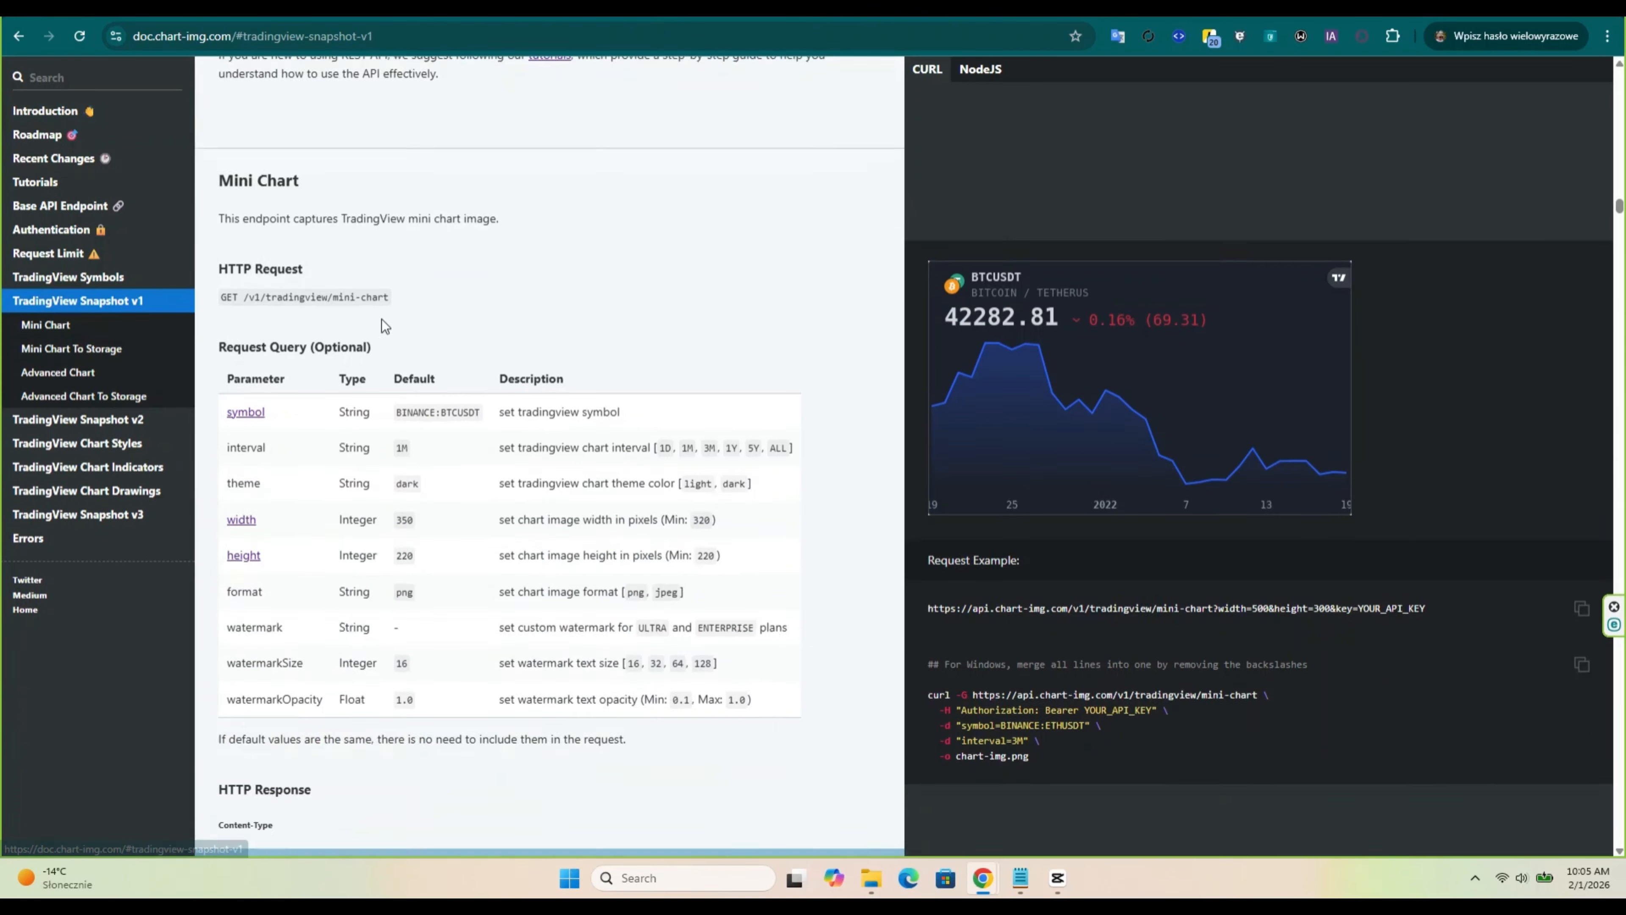
pyautogui.scroll(-4, 381, 323)
pyautogui.scroll(-7, 379, 317)
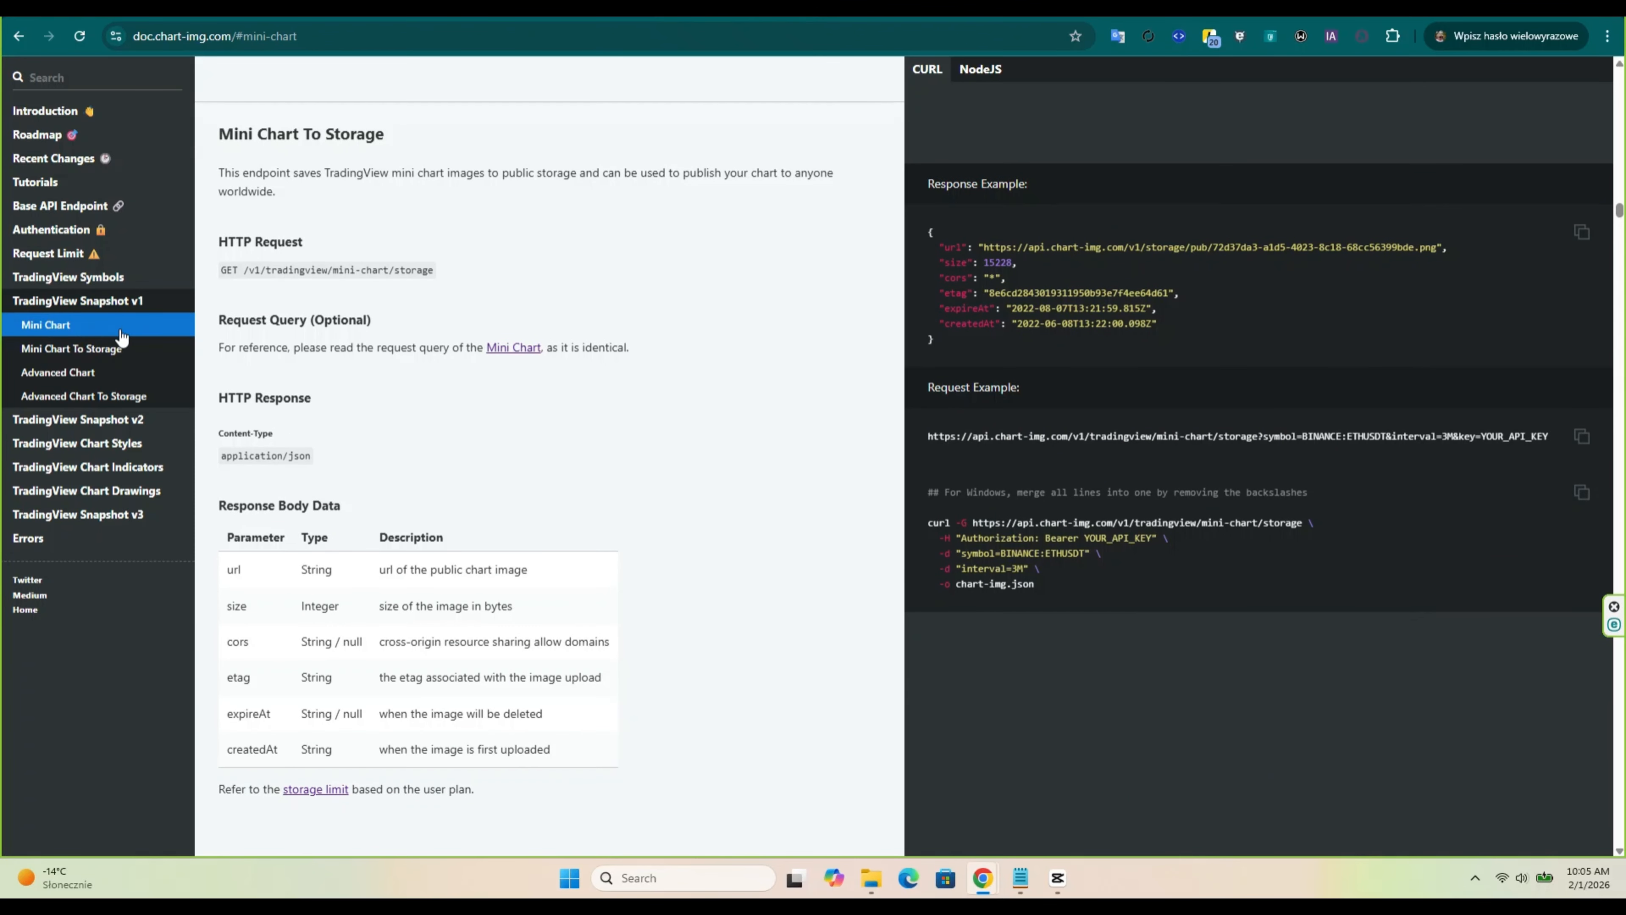
# Step: Find the NASDAQ:MSFT example under TradingView Snapshot v2 Advanced Chart and select its whole curl POST request
pyautogui.click(105, 419)
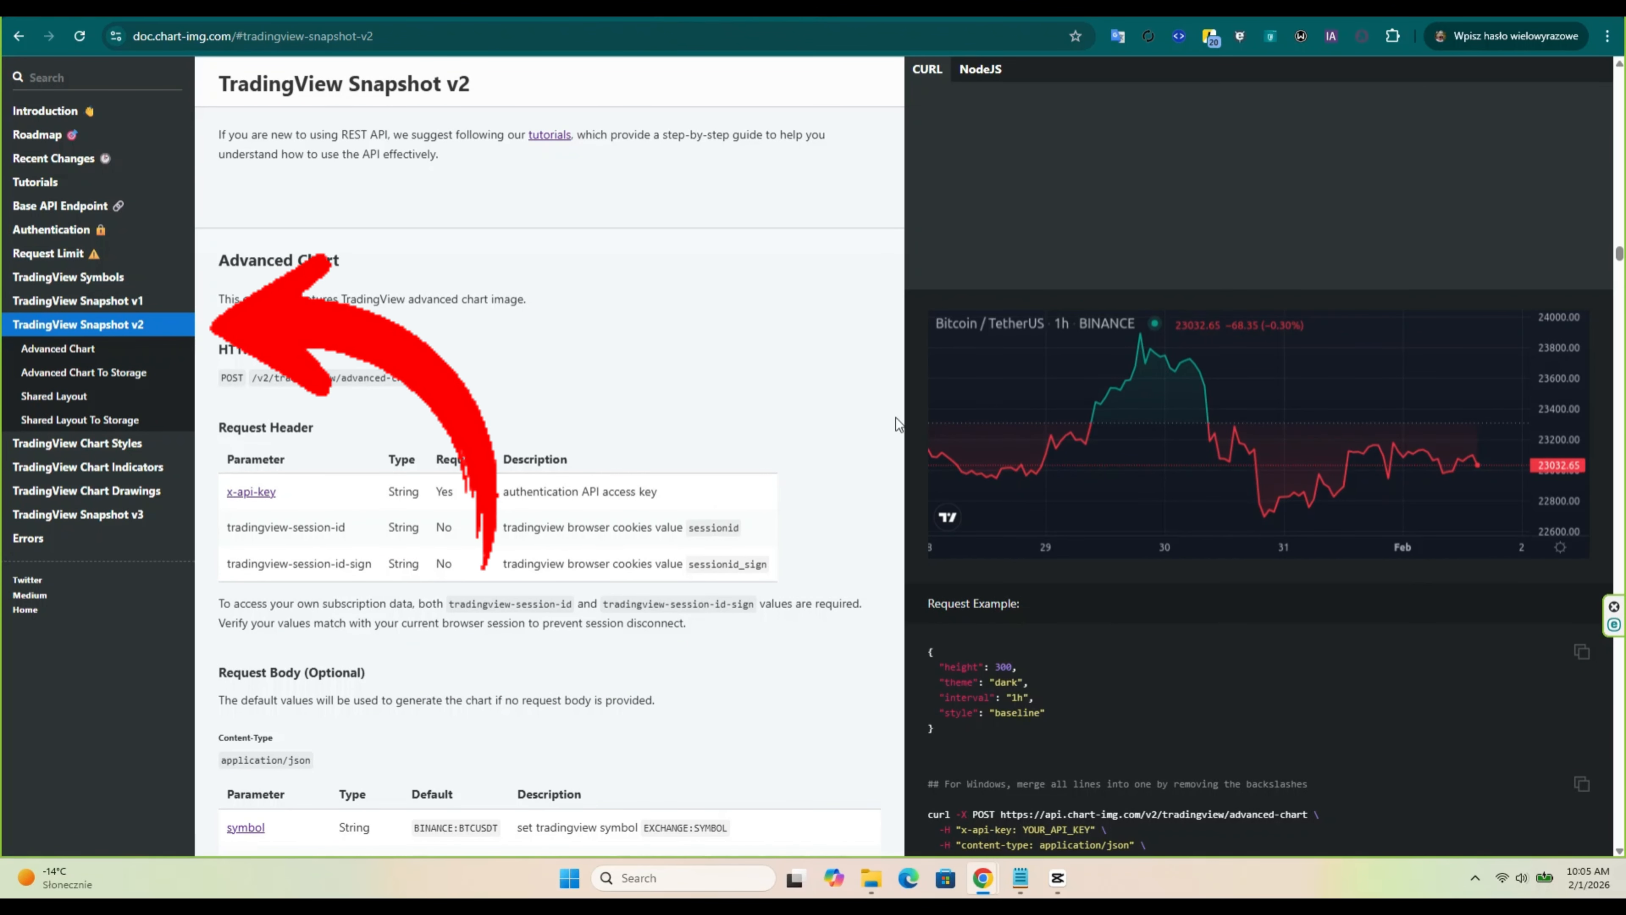
pyautogui.scroll(-8, 821, 490)
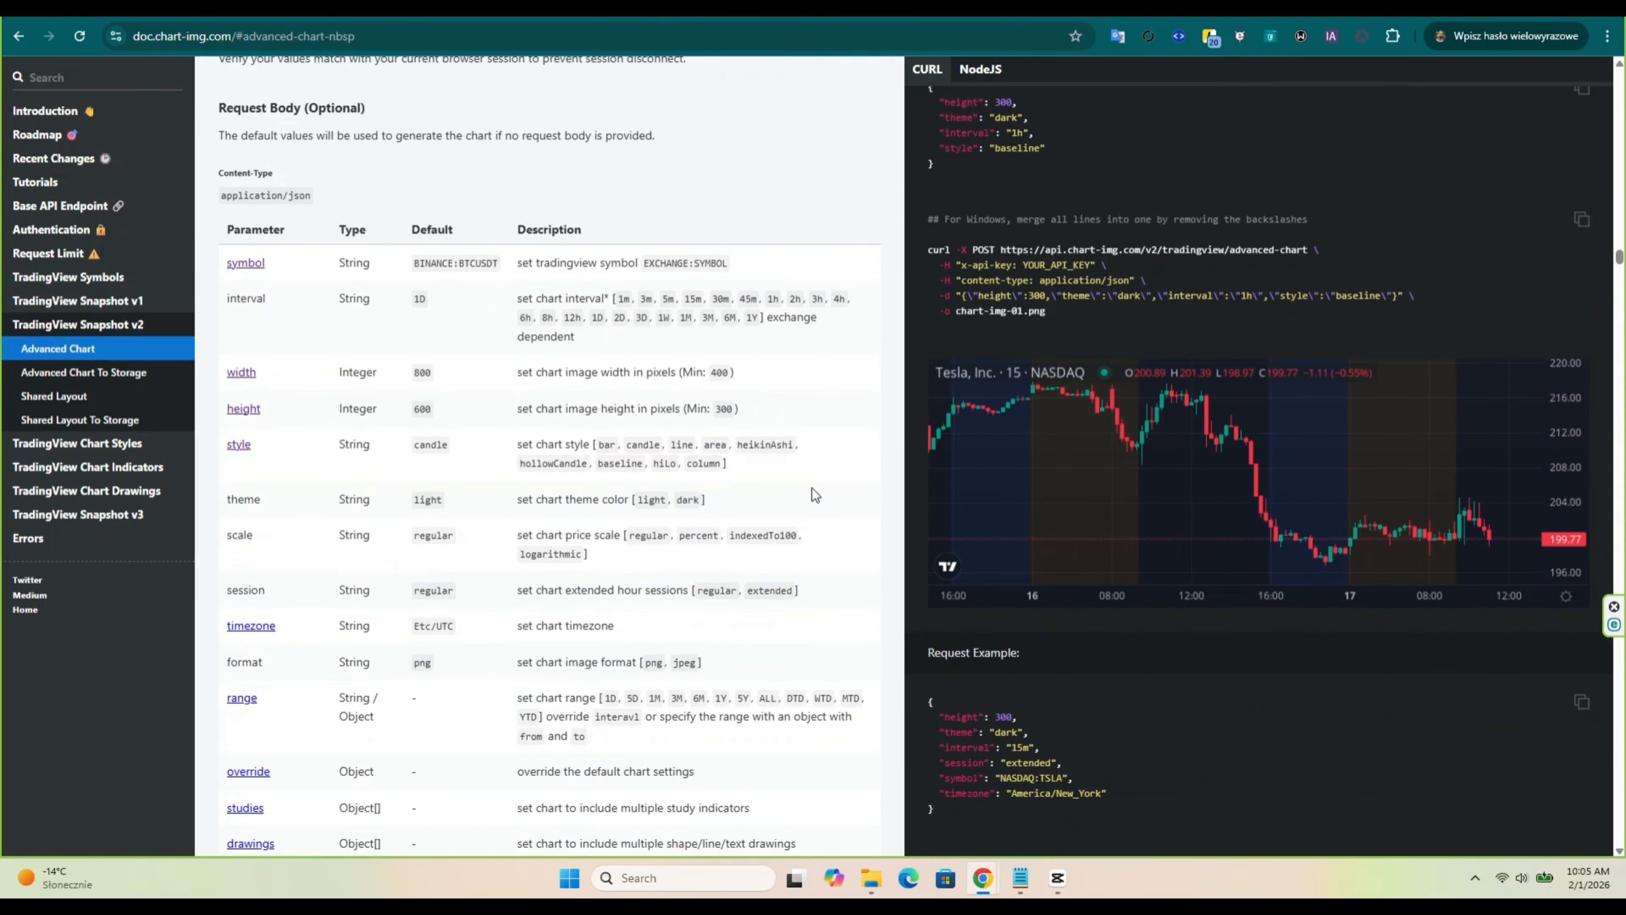
pyautogui.scroll(-8, 800, 487)
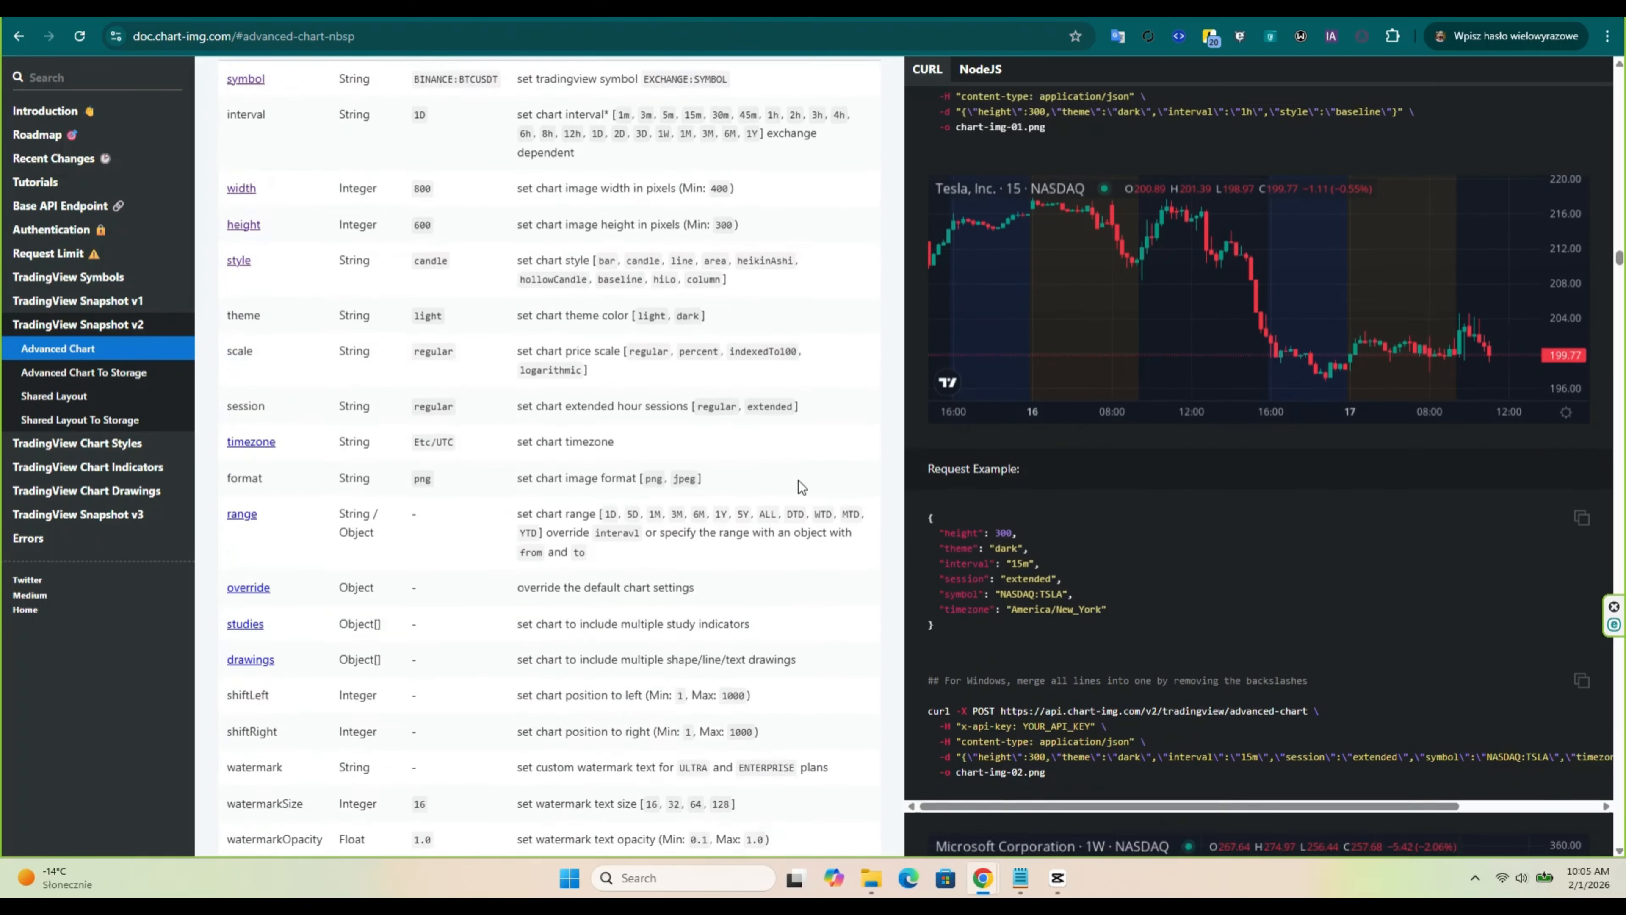
pyautogui.scroll(-4, 793, 491)
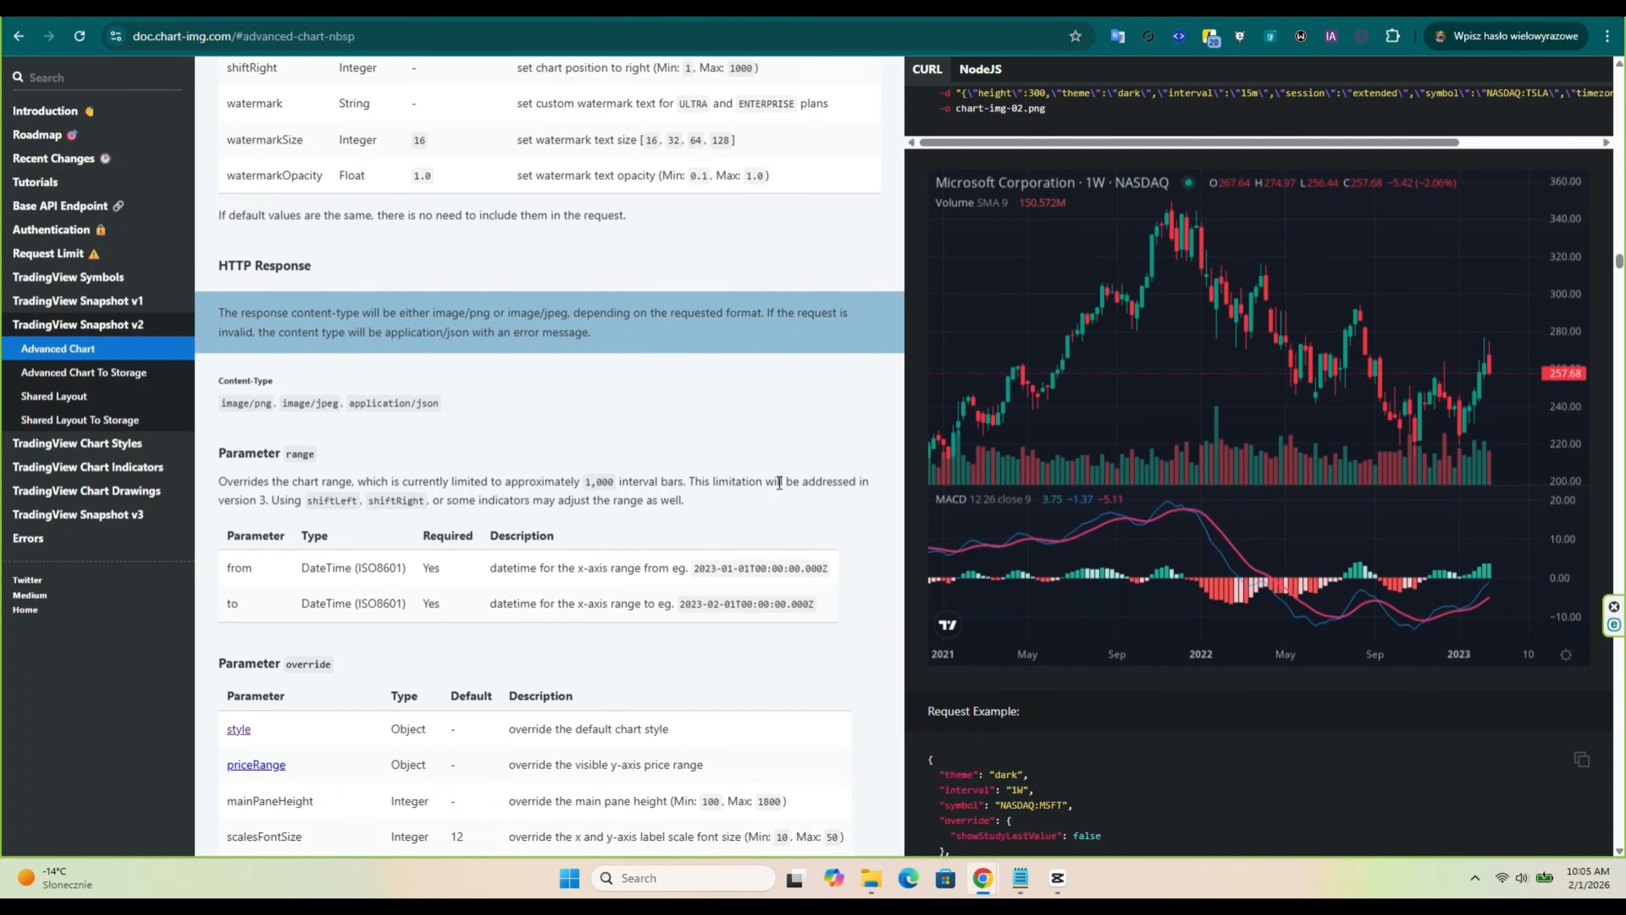
pyautogui.scroll(-2, 777, 478)
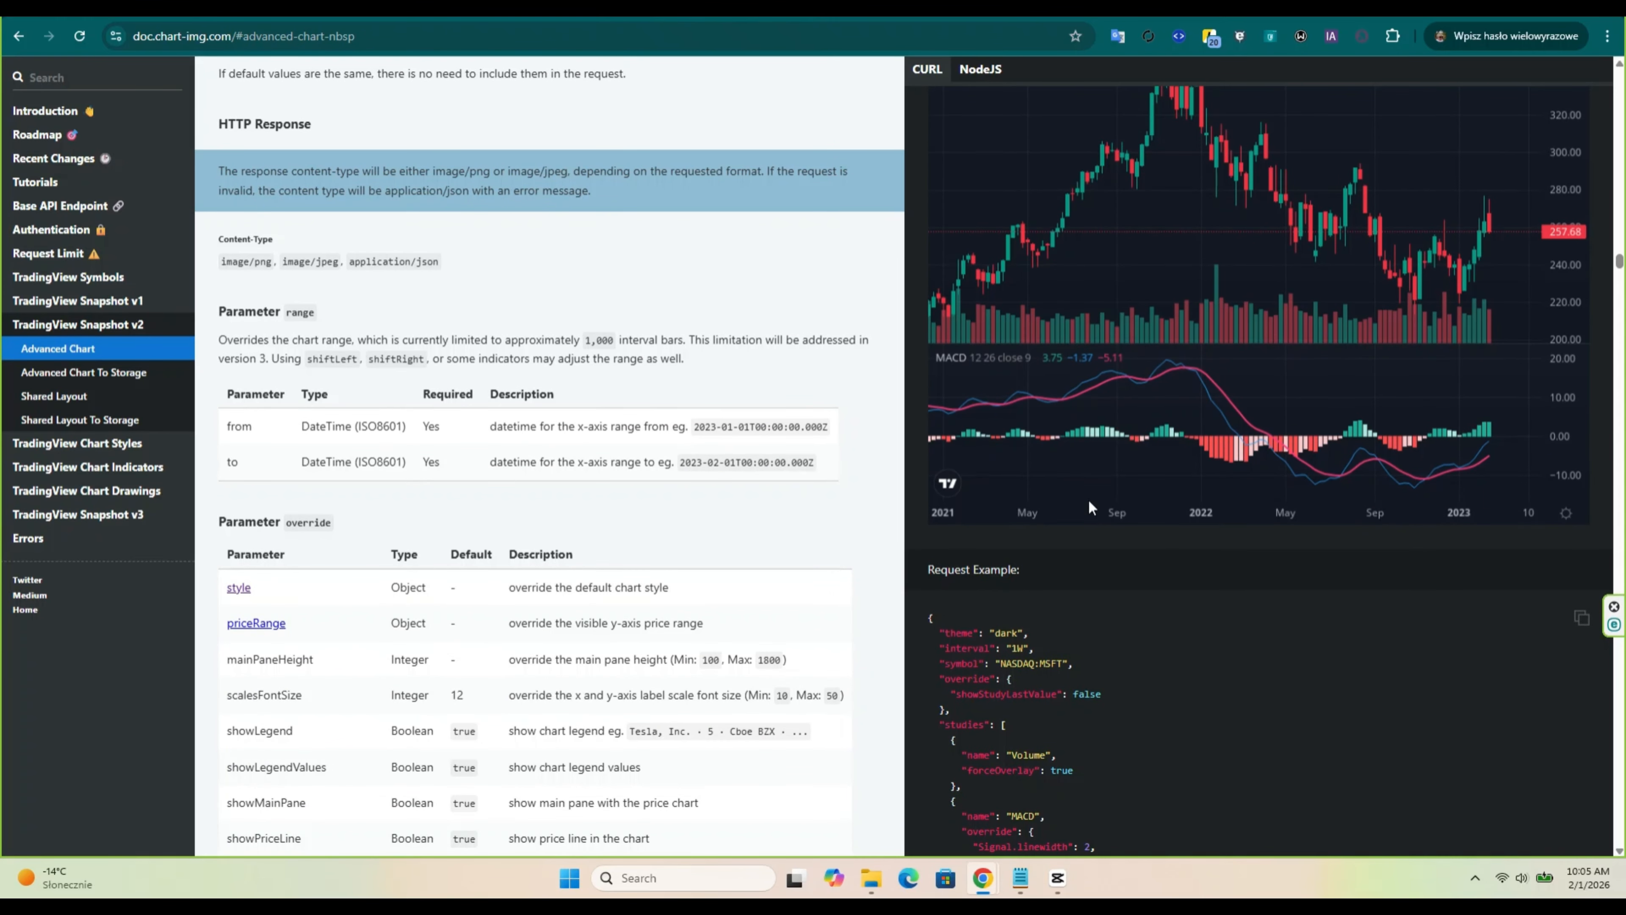
pyautogui.scroll(-6, 831, 512)
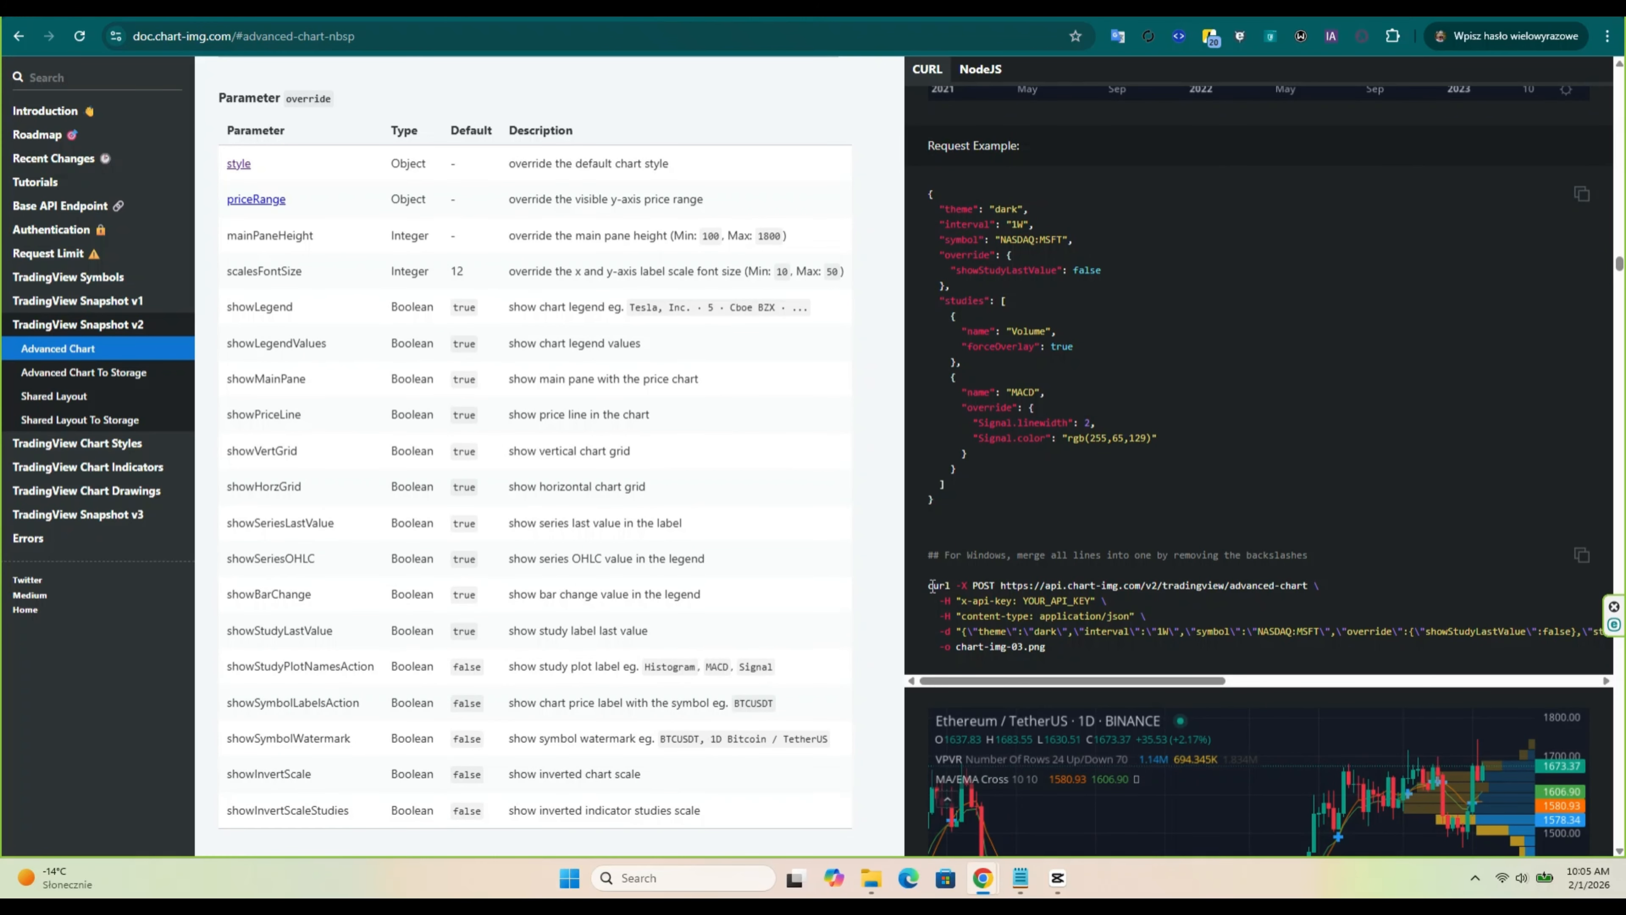
pyautogui.moveTo(928, 585); pyautogui.dragTo(1065, 648)
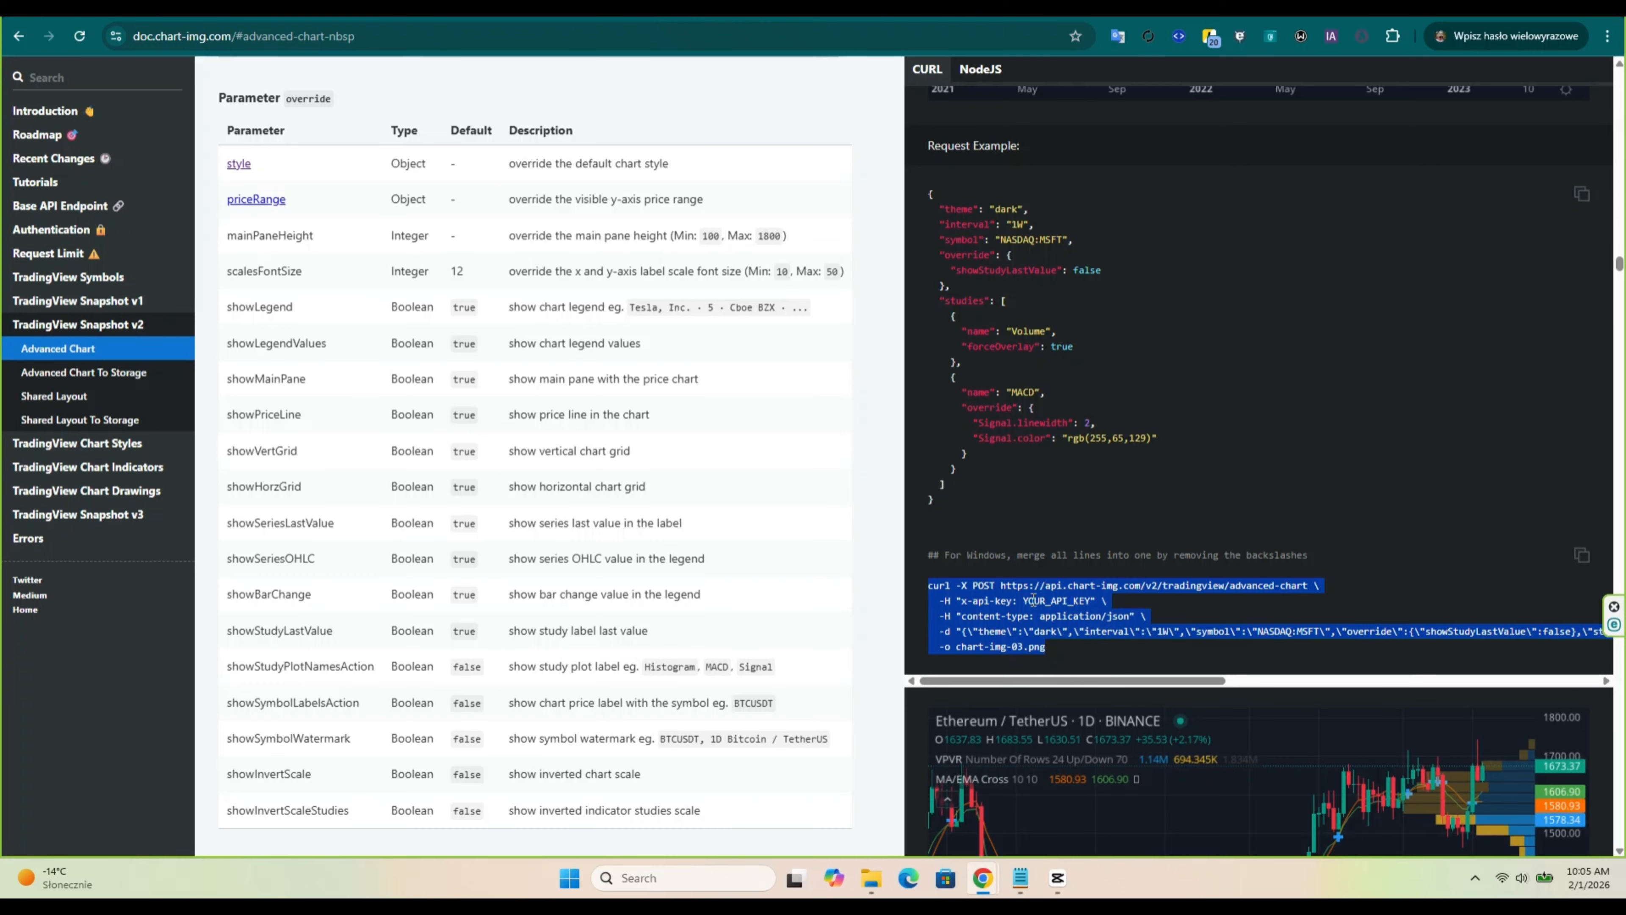
# Step: Review the URL and header lines of the NASDAQ:MSFT curl request, and copy the whole command
pyautogui.click(977, 584)
pyautogui.moveTo(930, 587); pyautogui.dragTo(1334, 594)
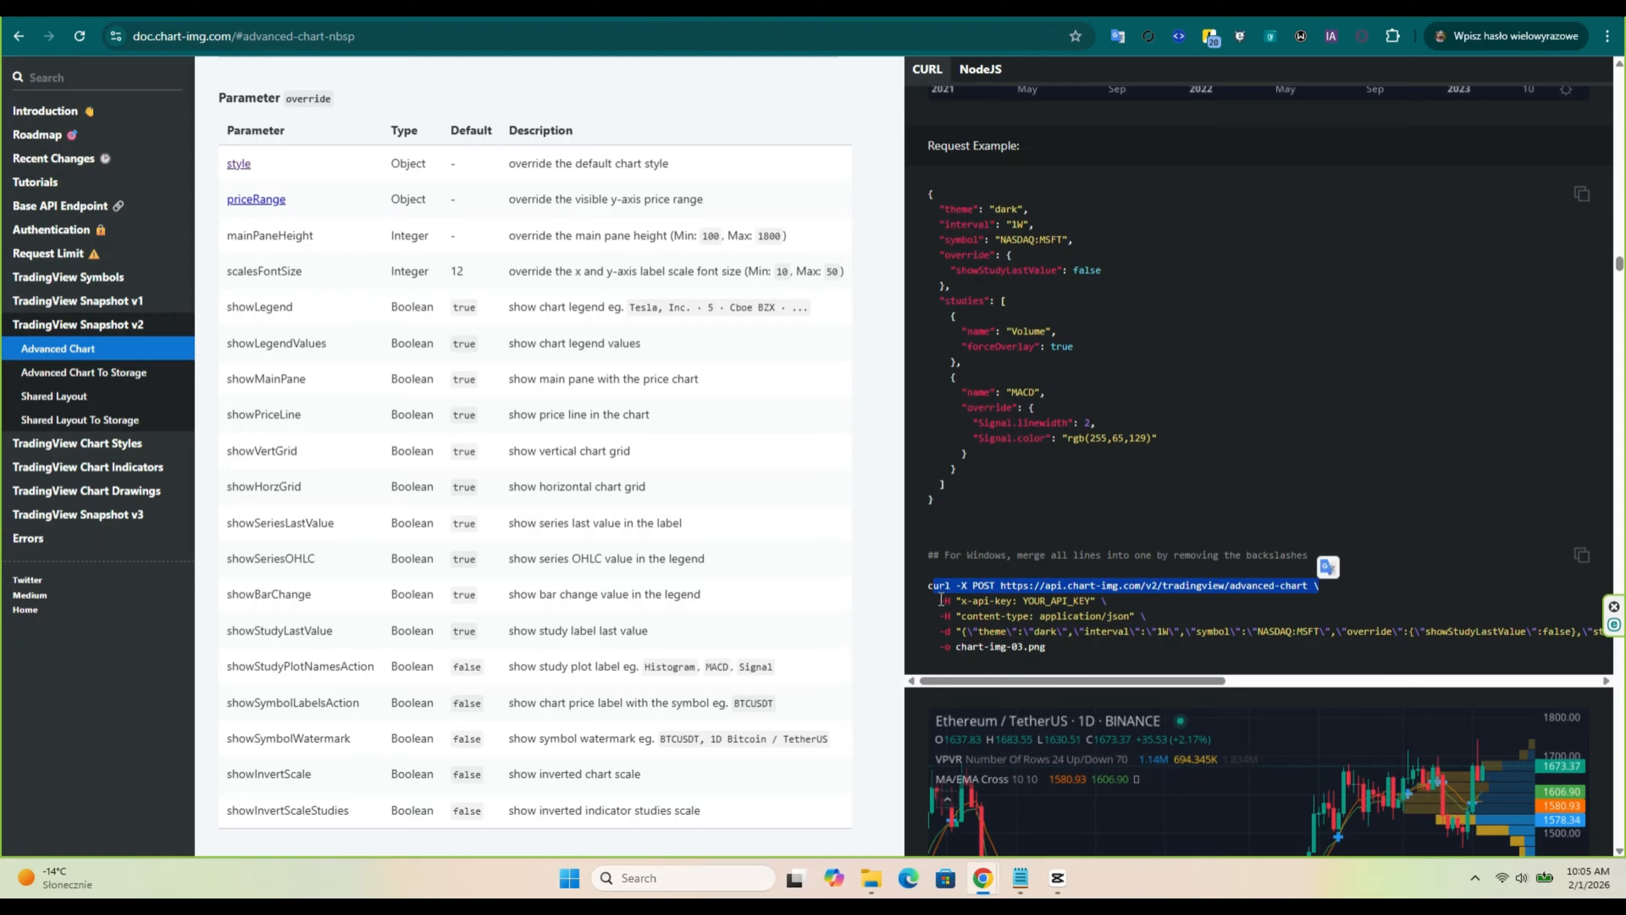
pyautogui.moveTo(940, 600); pyautogui.dragTo(1118, 614)
pyautogui.click(938, 612)
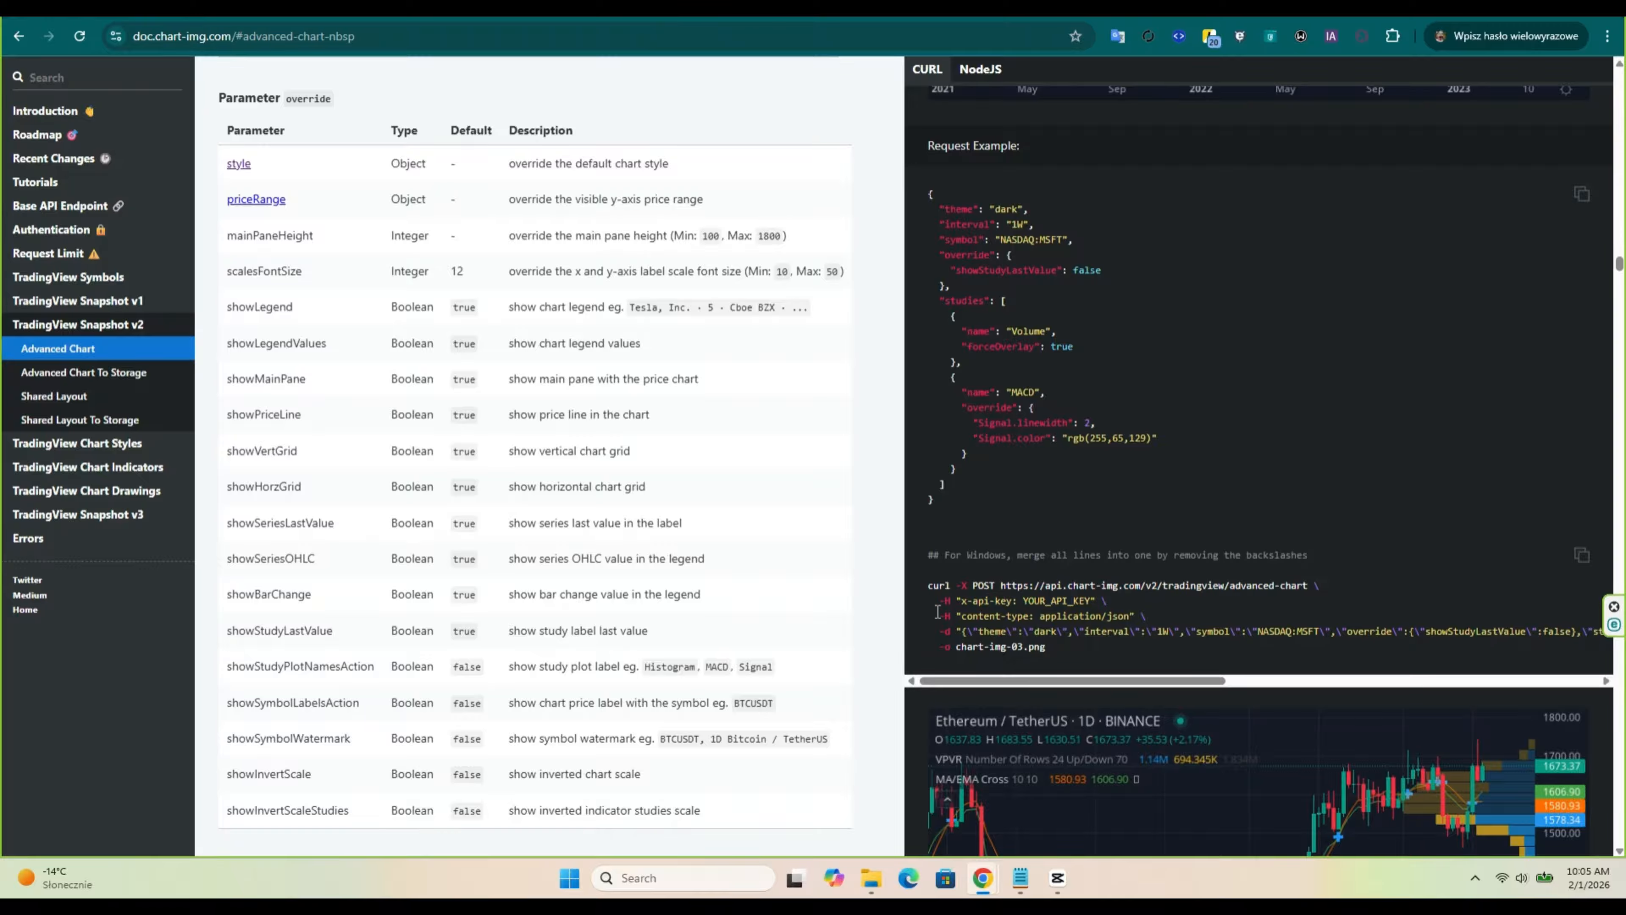
pyautogui.moveTo(938, 612); pyautogui.dragTo(1152, 616)
pyautogui.click(988, 634)
pyautogui.moveTo(1046, 650); pyautogui.dragTo(922, 587)
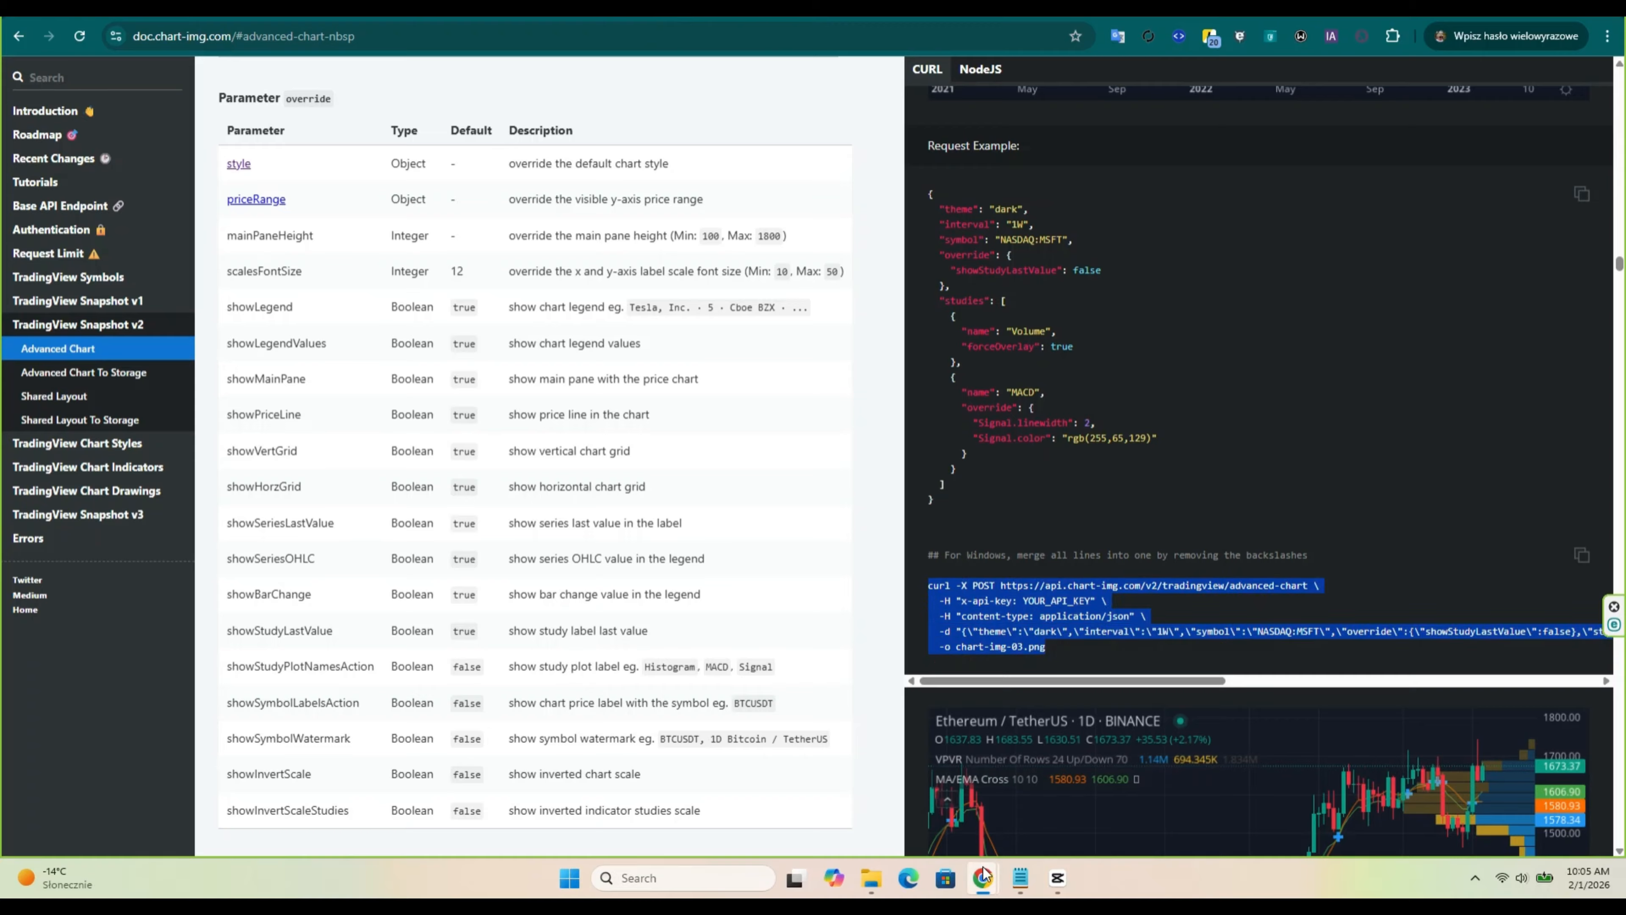
# Step: Switch to the n8n Market AI workflow and add an HTTP Request node
pyautogui.hotkey('ctrl', 'Tab')
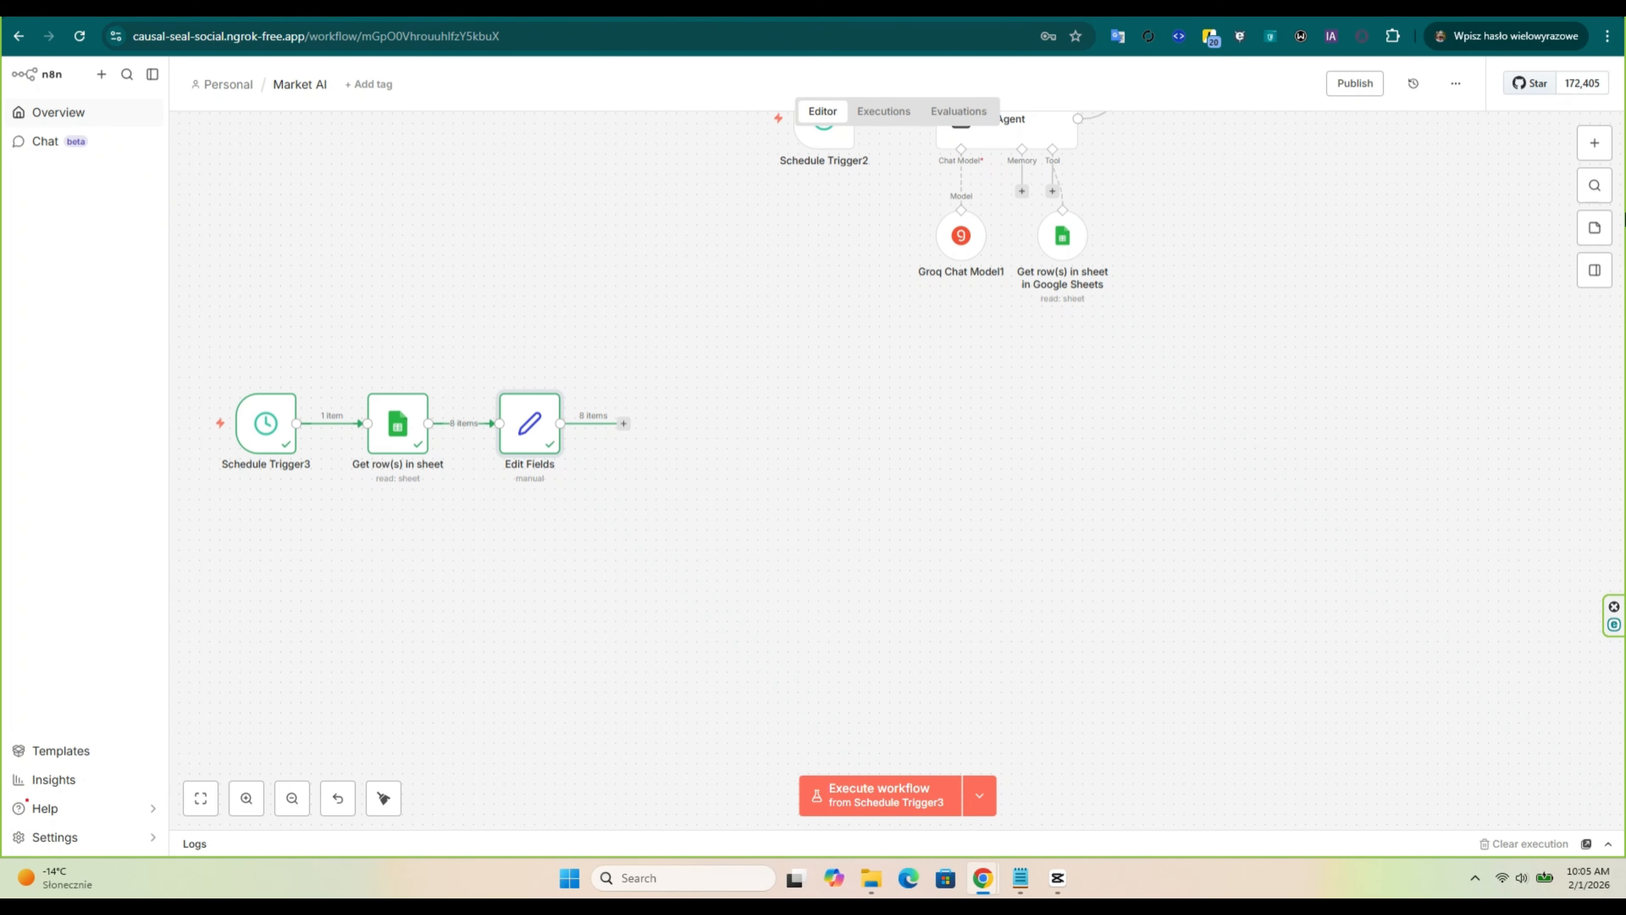
pyautogui.click(1594, 143)
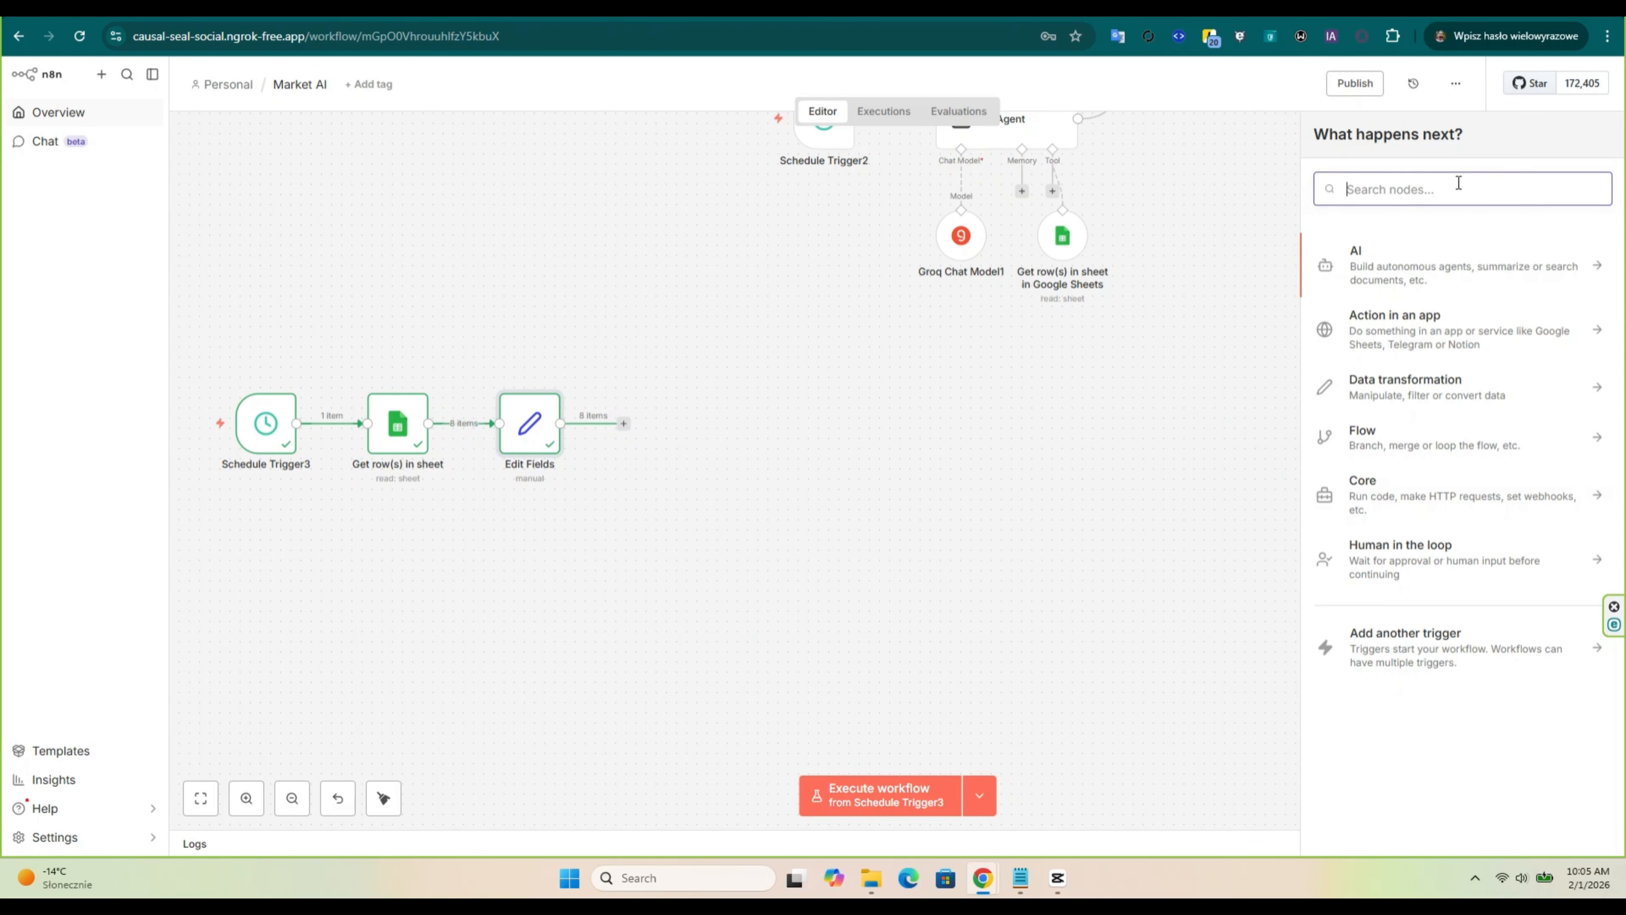
pyautogui.write('http')
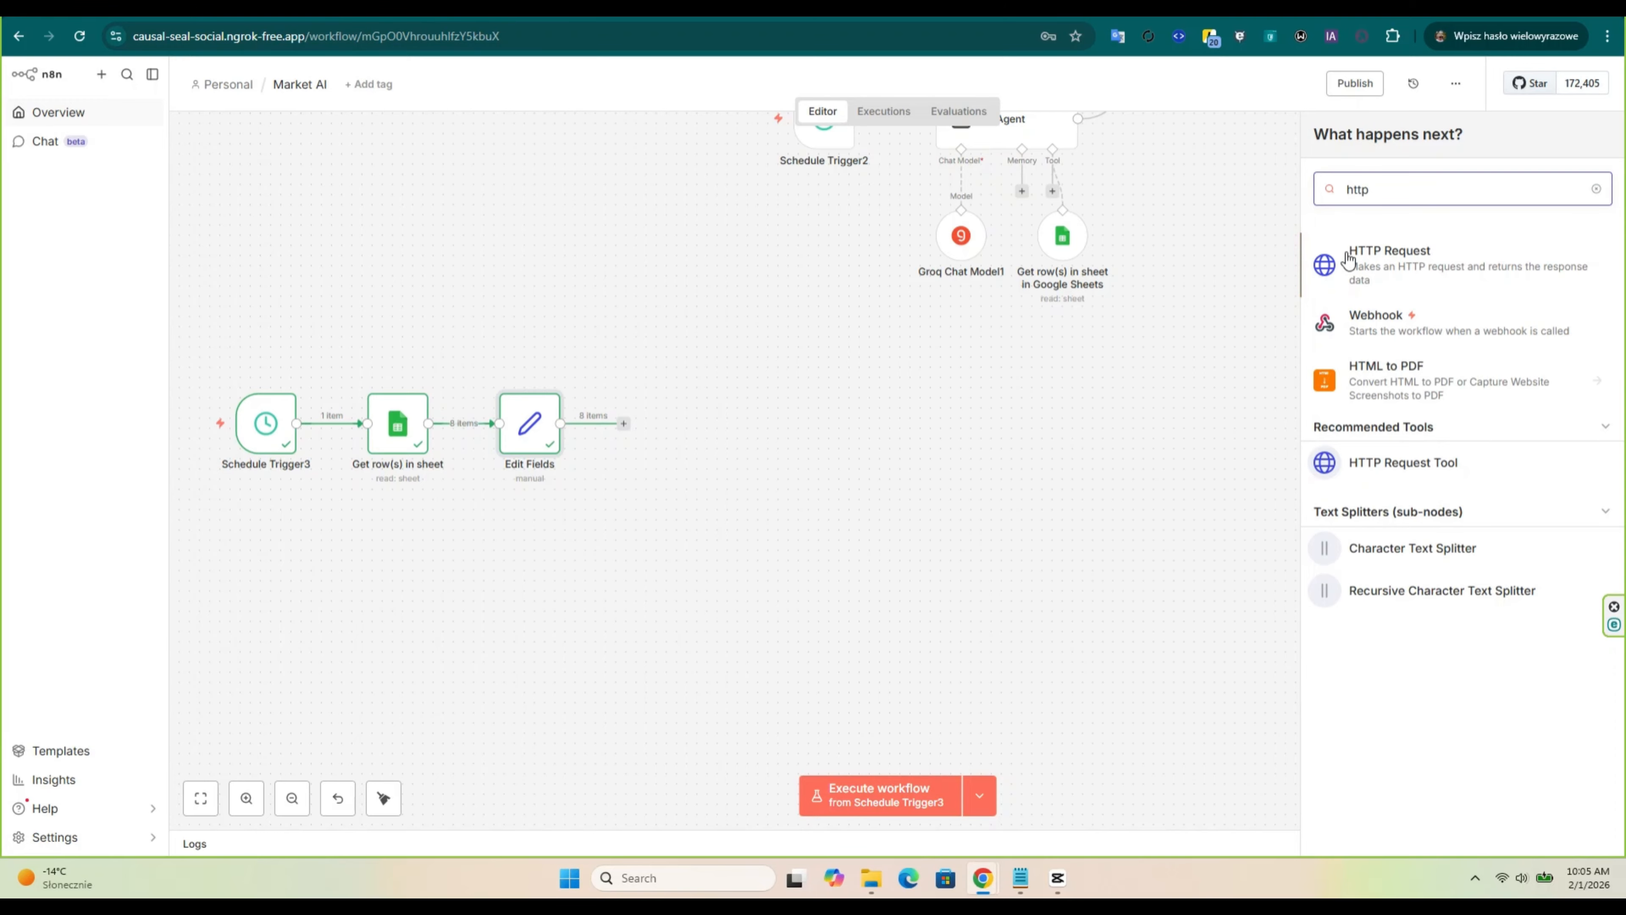
pyautogui.click(1383, 257)
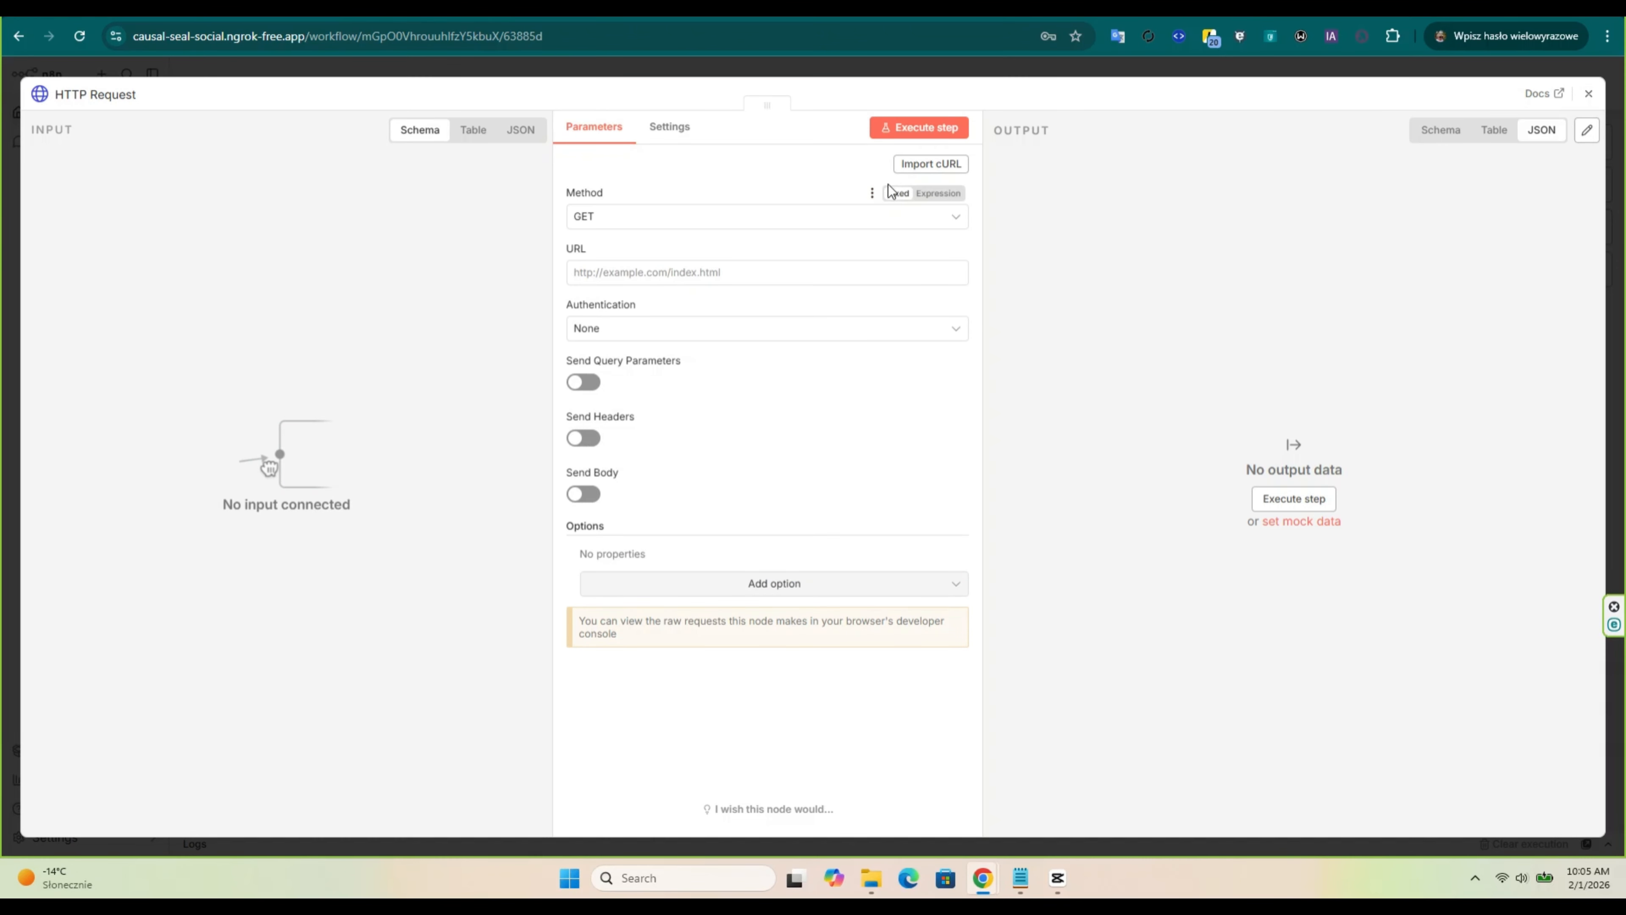
# Step: Import the copied CHART-IMG advanced-chart cURL command into the HTTP Request node
pyautogui.click(923, 166)
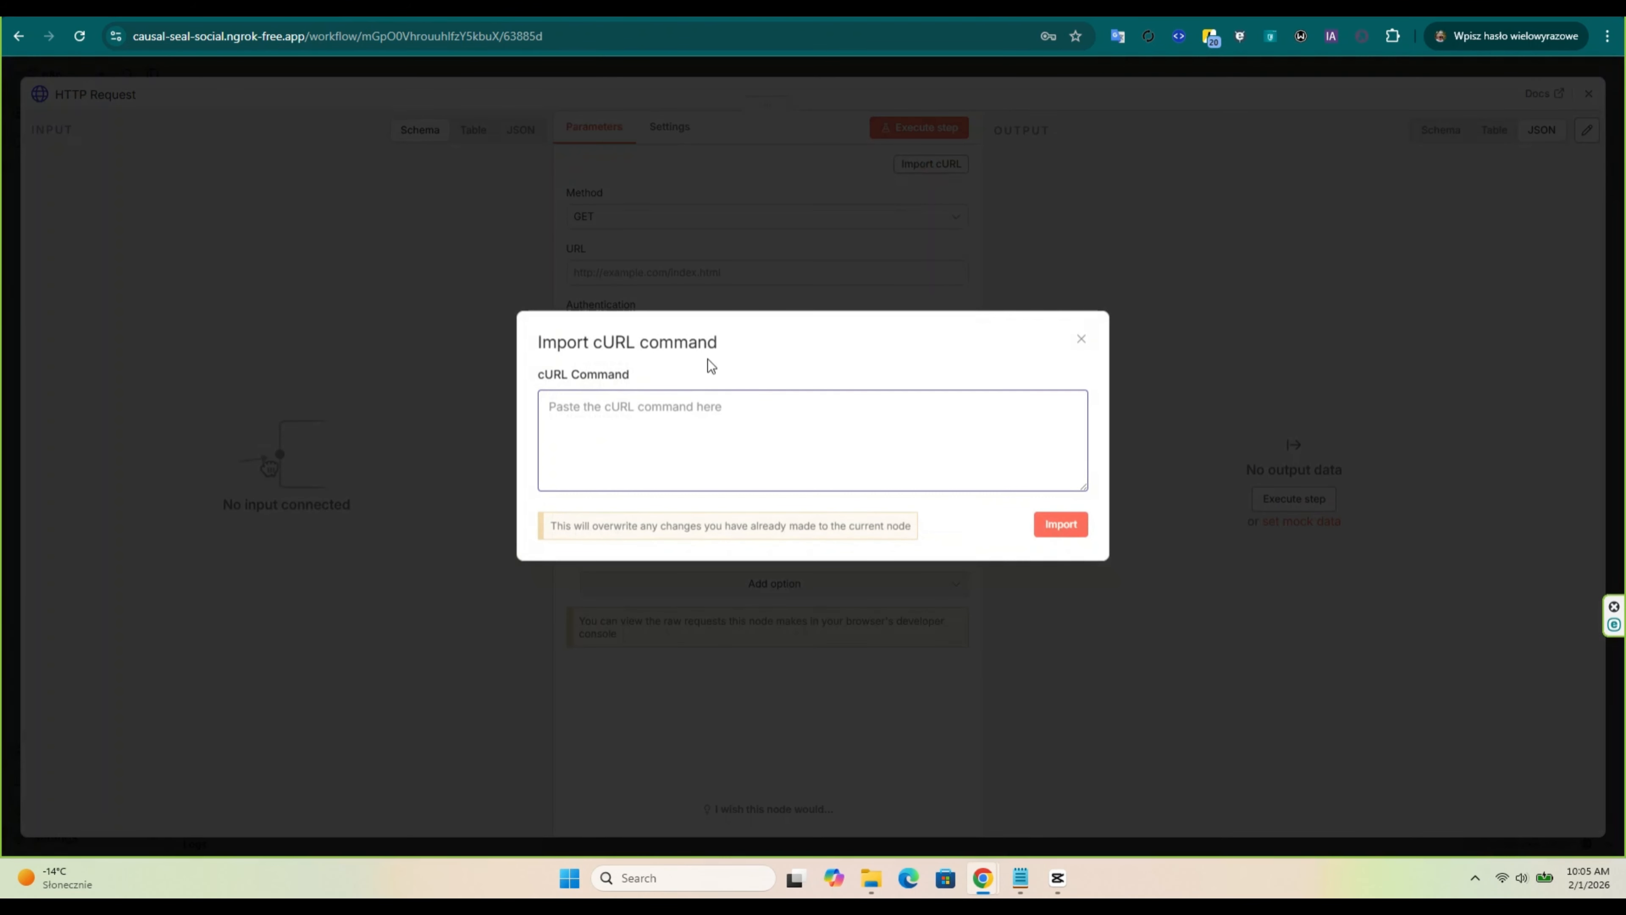
pyautogui.hotkey('ctrl', 'v')
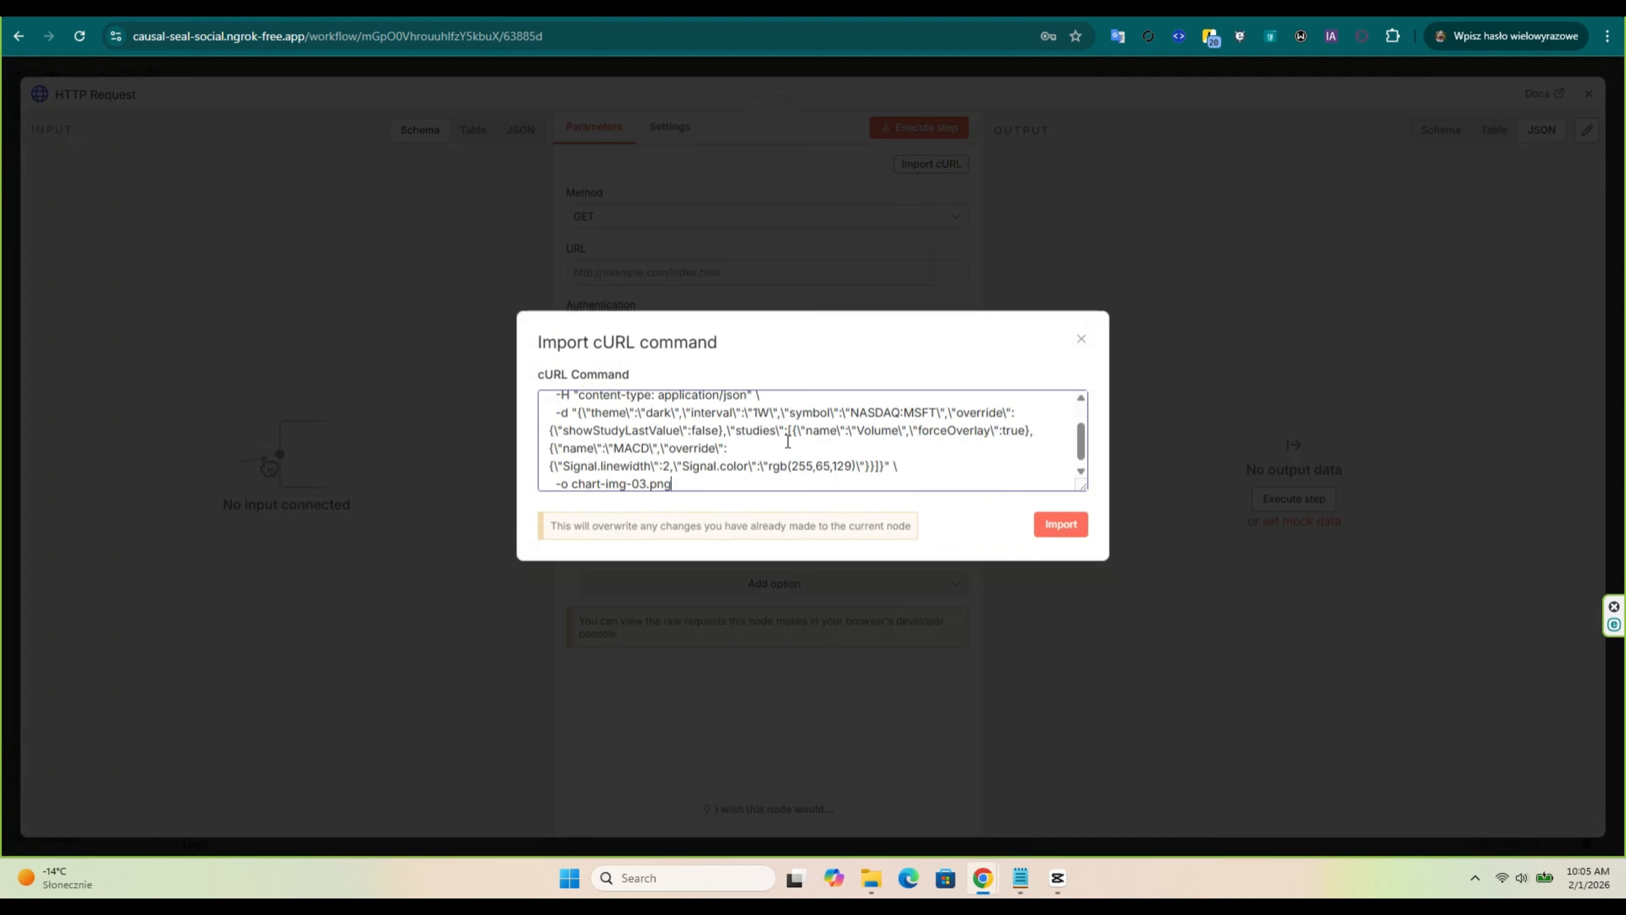
pyautogui.click(1059, 526)
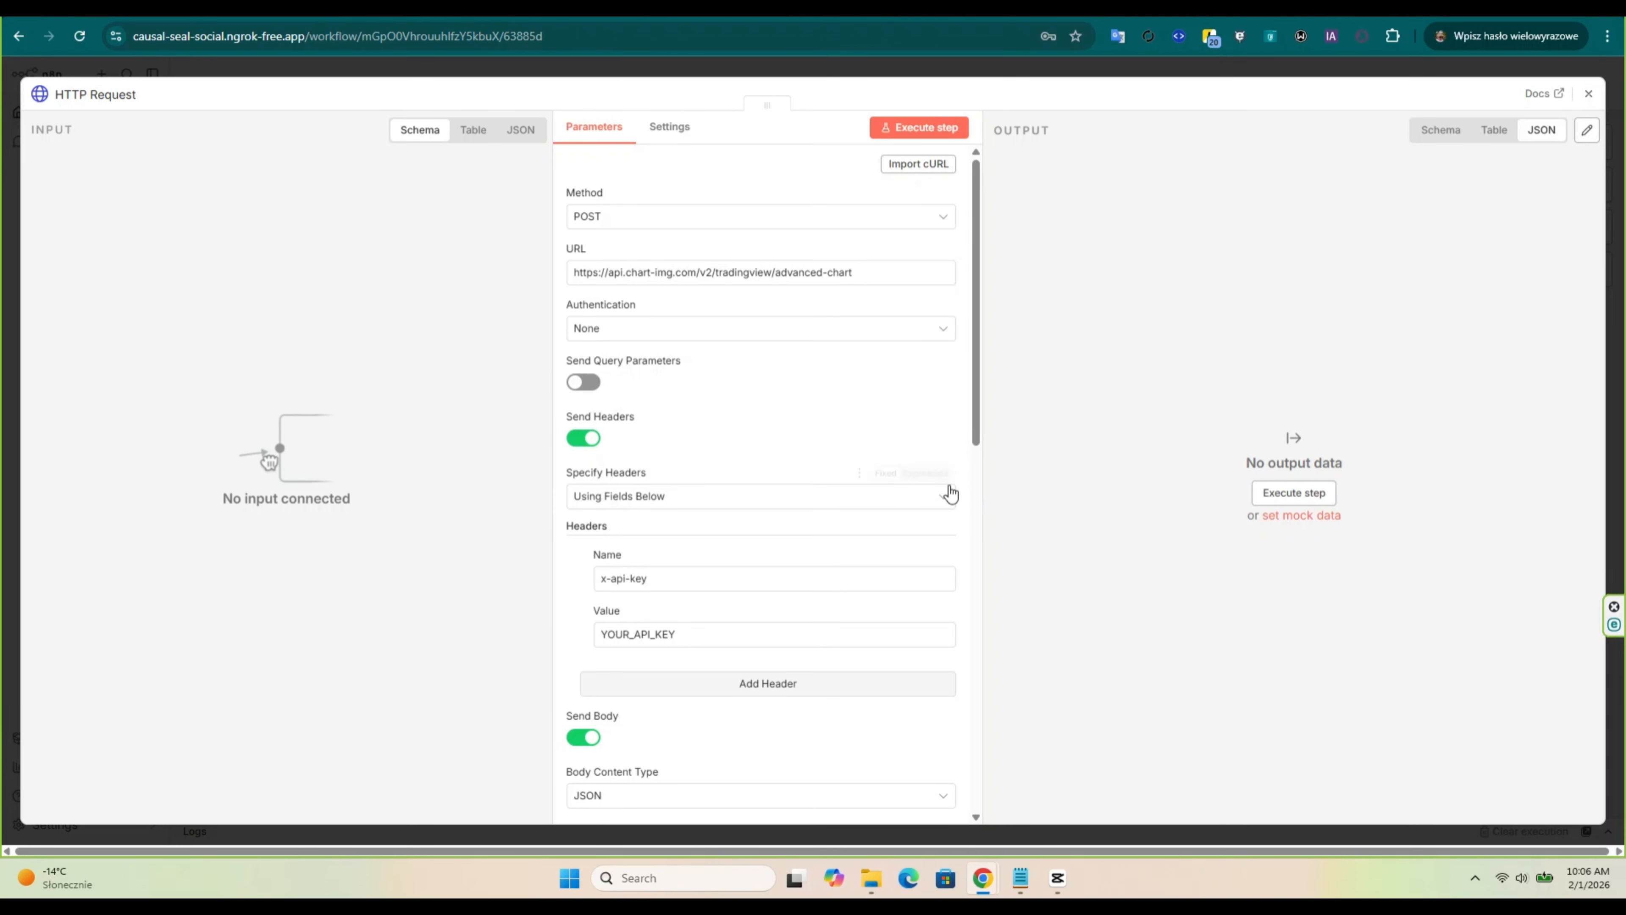
# Step: Replace the YOUR_API_KEY placeholder in the x-api-key header with the CHART-IMG API key
pyautogui.moveTo(688, 633); pyautogui.dragTo(597, 629)
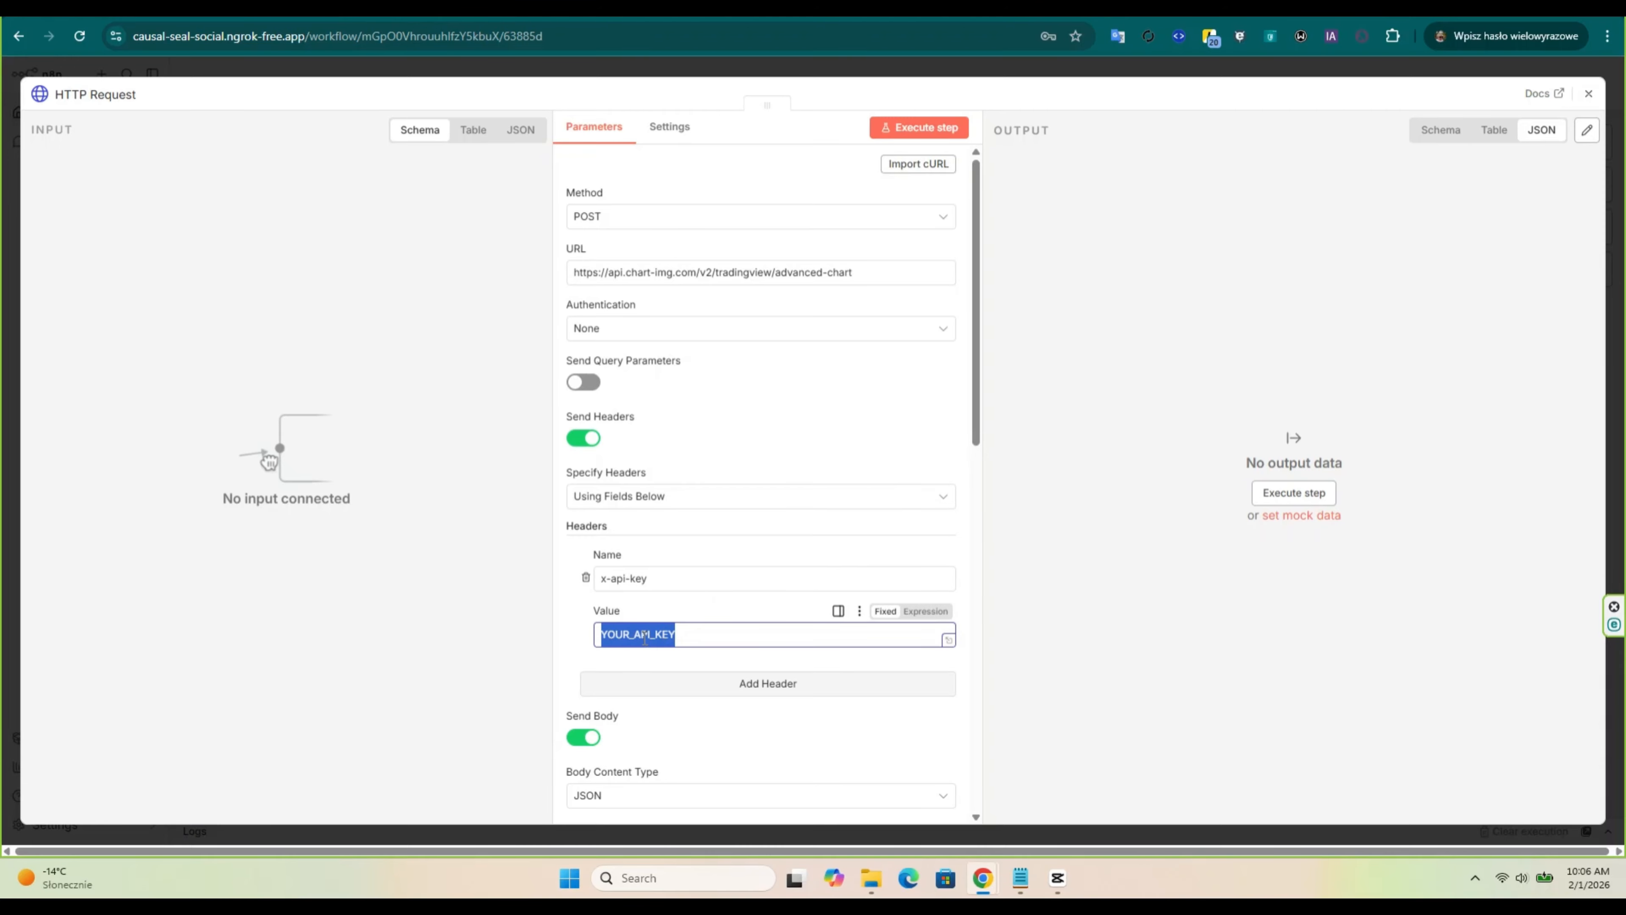
pyautogui.moveTo(977, 299); pyautogui.dragTo(976, 299)
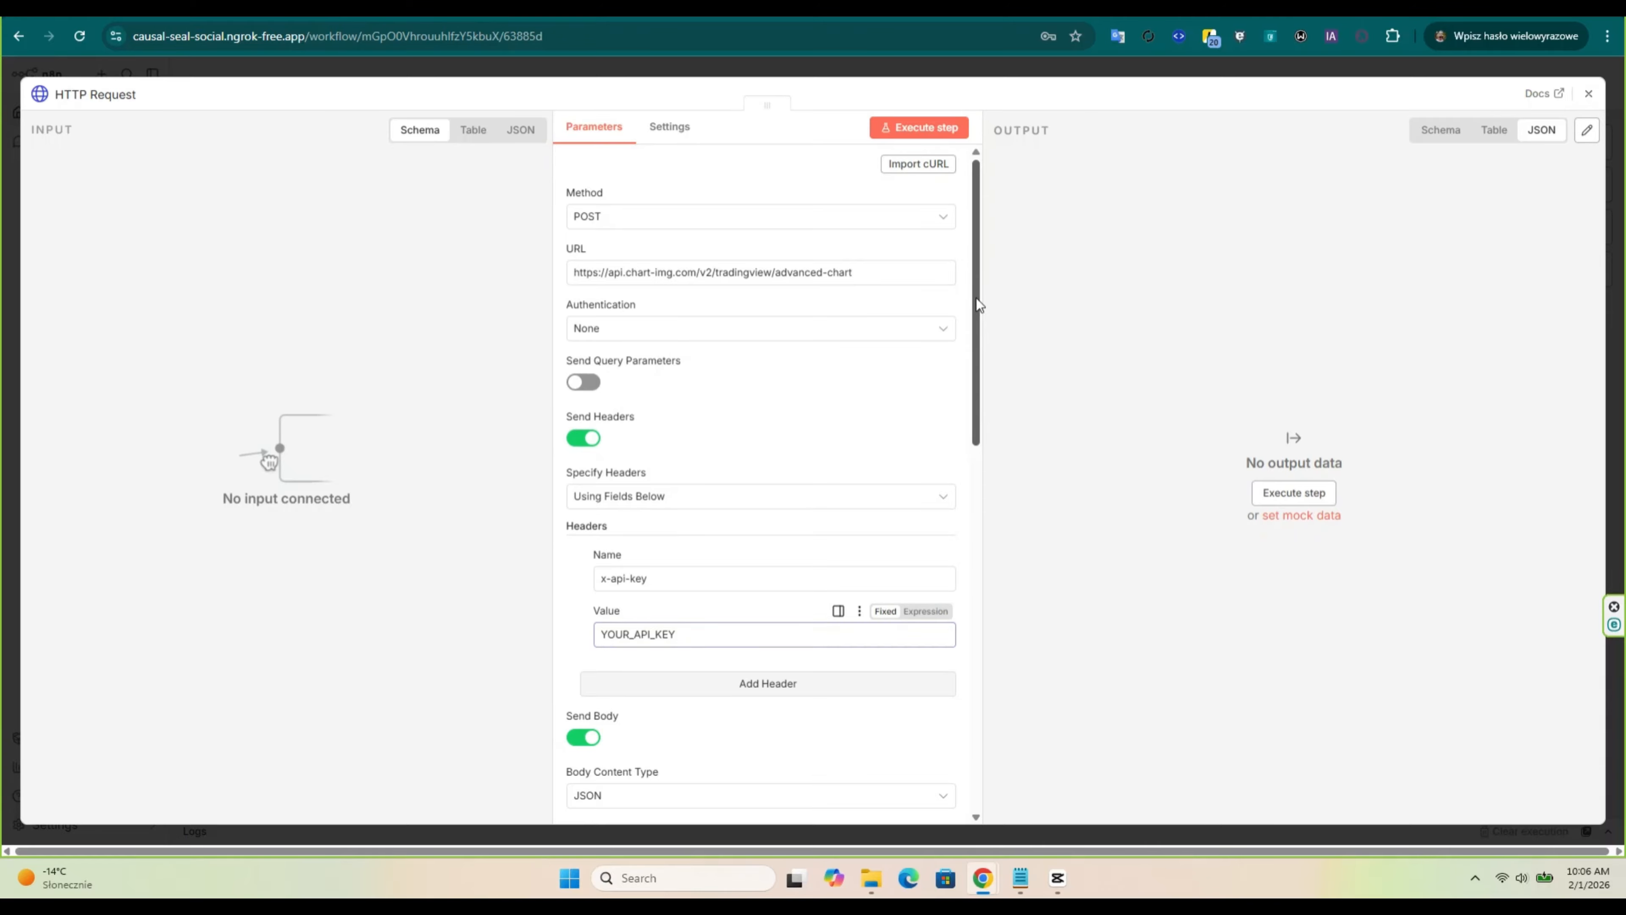
pyautogui.moveTo(976, 299); pyautogui.dragTo(977, 318)
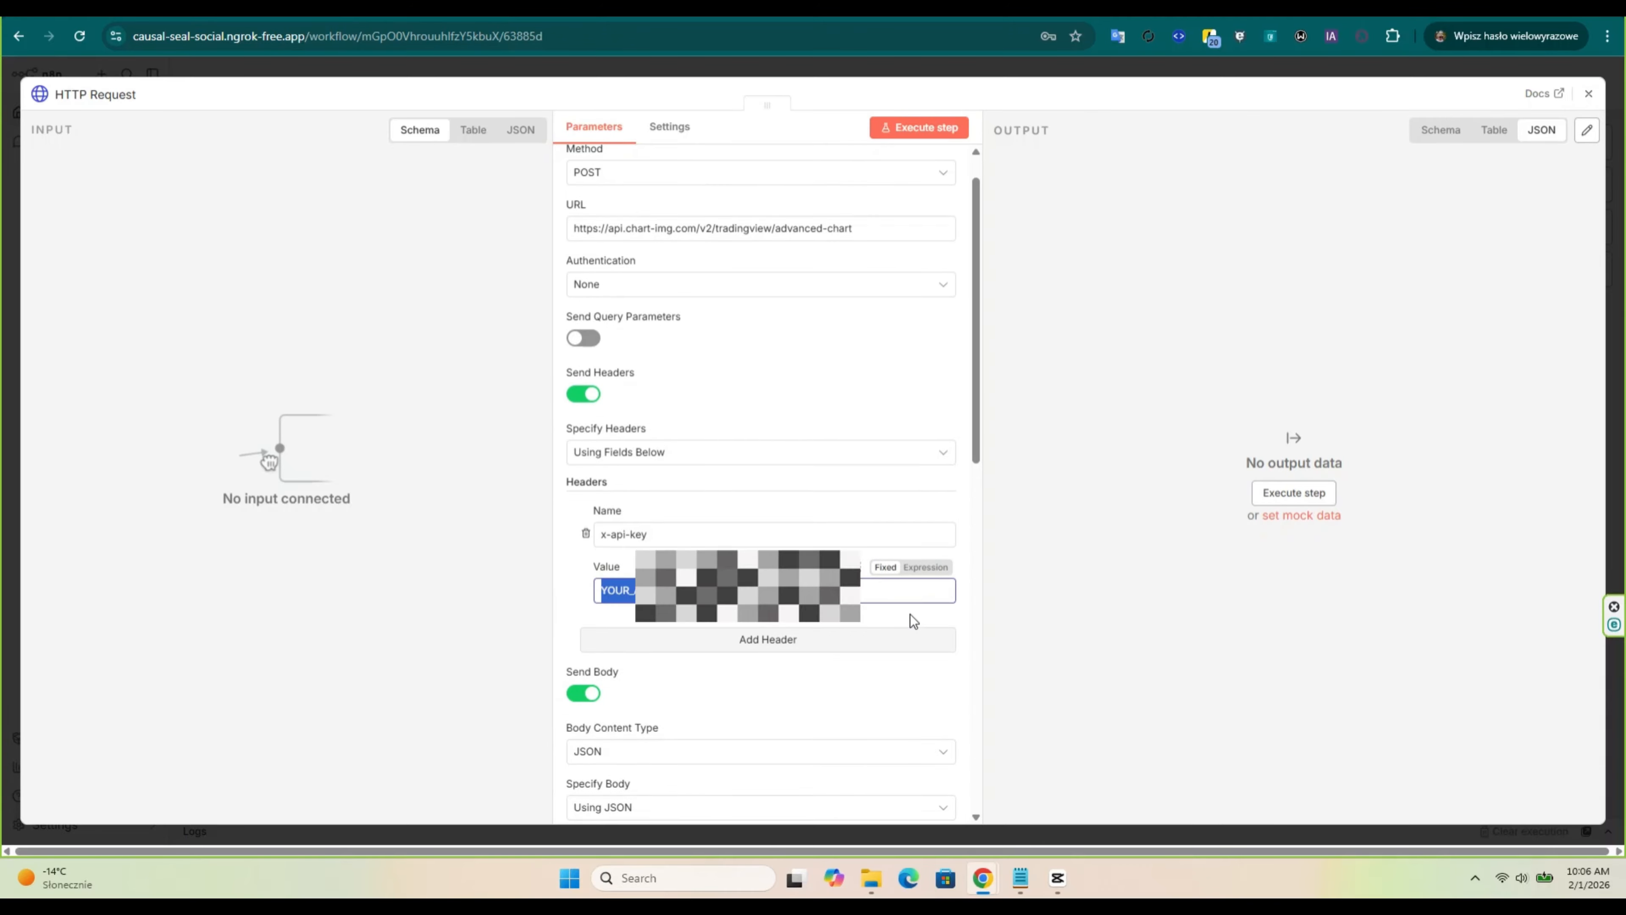
pyautogui.hotkey('ctrl', 'v')
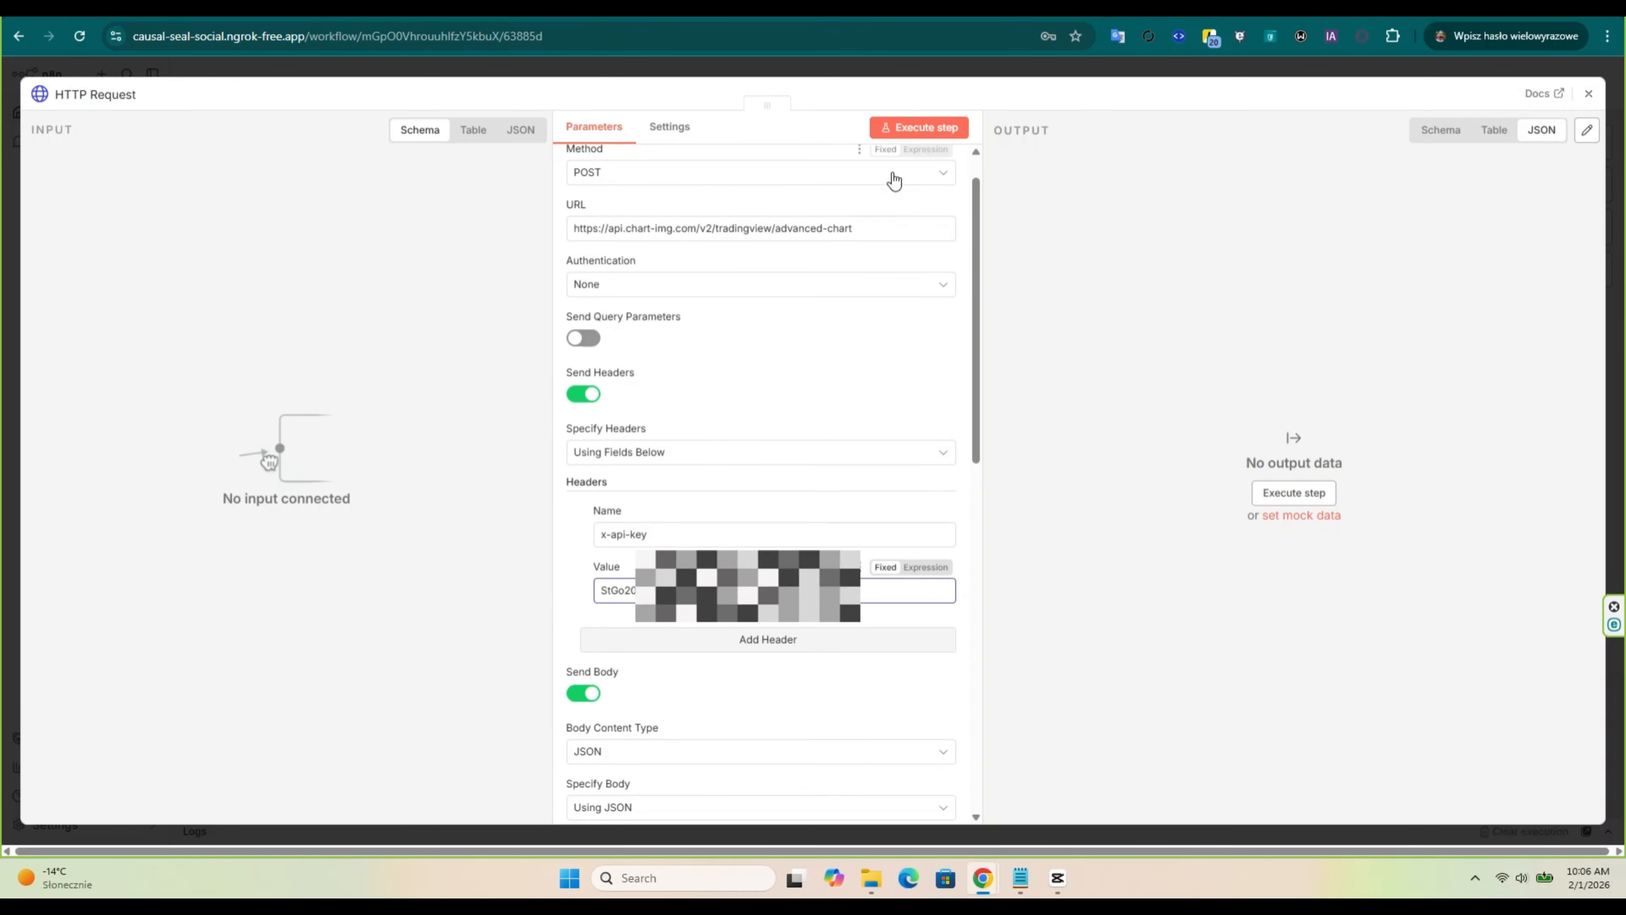
# Step: Execute the HTTP Request node and view the returned chart image chart-img-03.png
pyautogui.moveTo(969, 249); pyautogui.dragTo(974, 220)
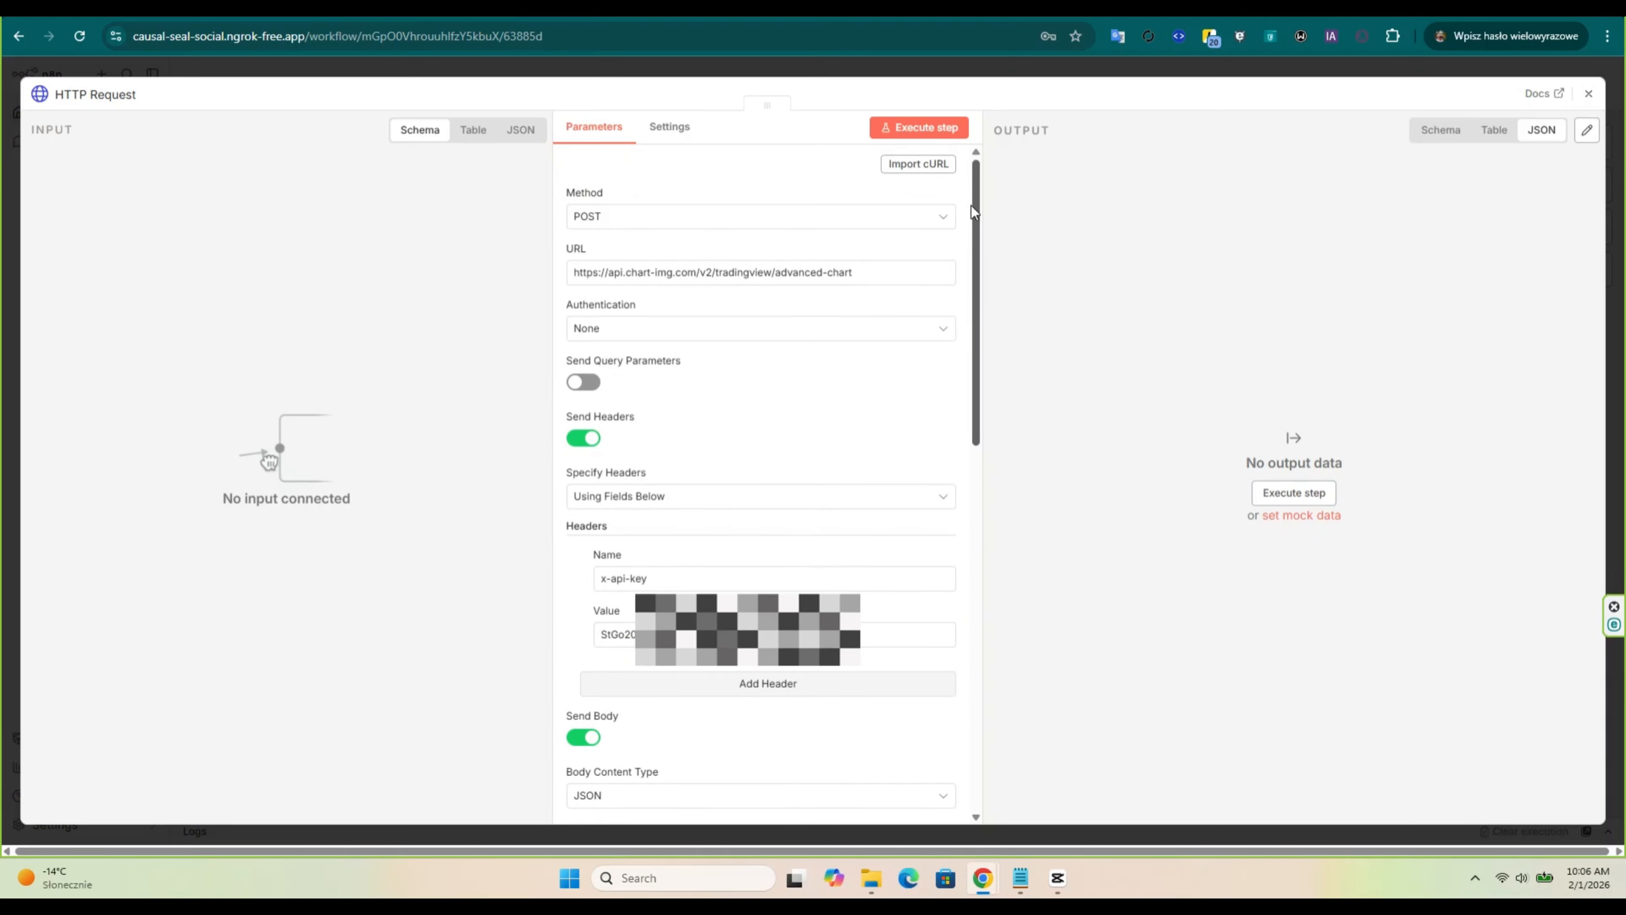
pyautogui.click(922, 131)
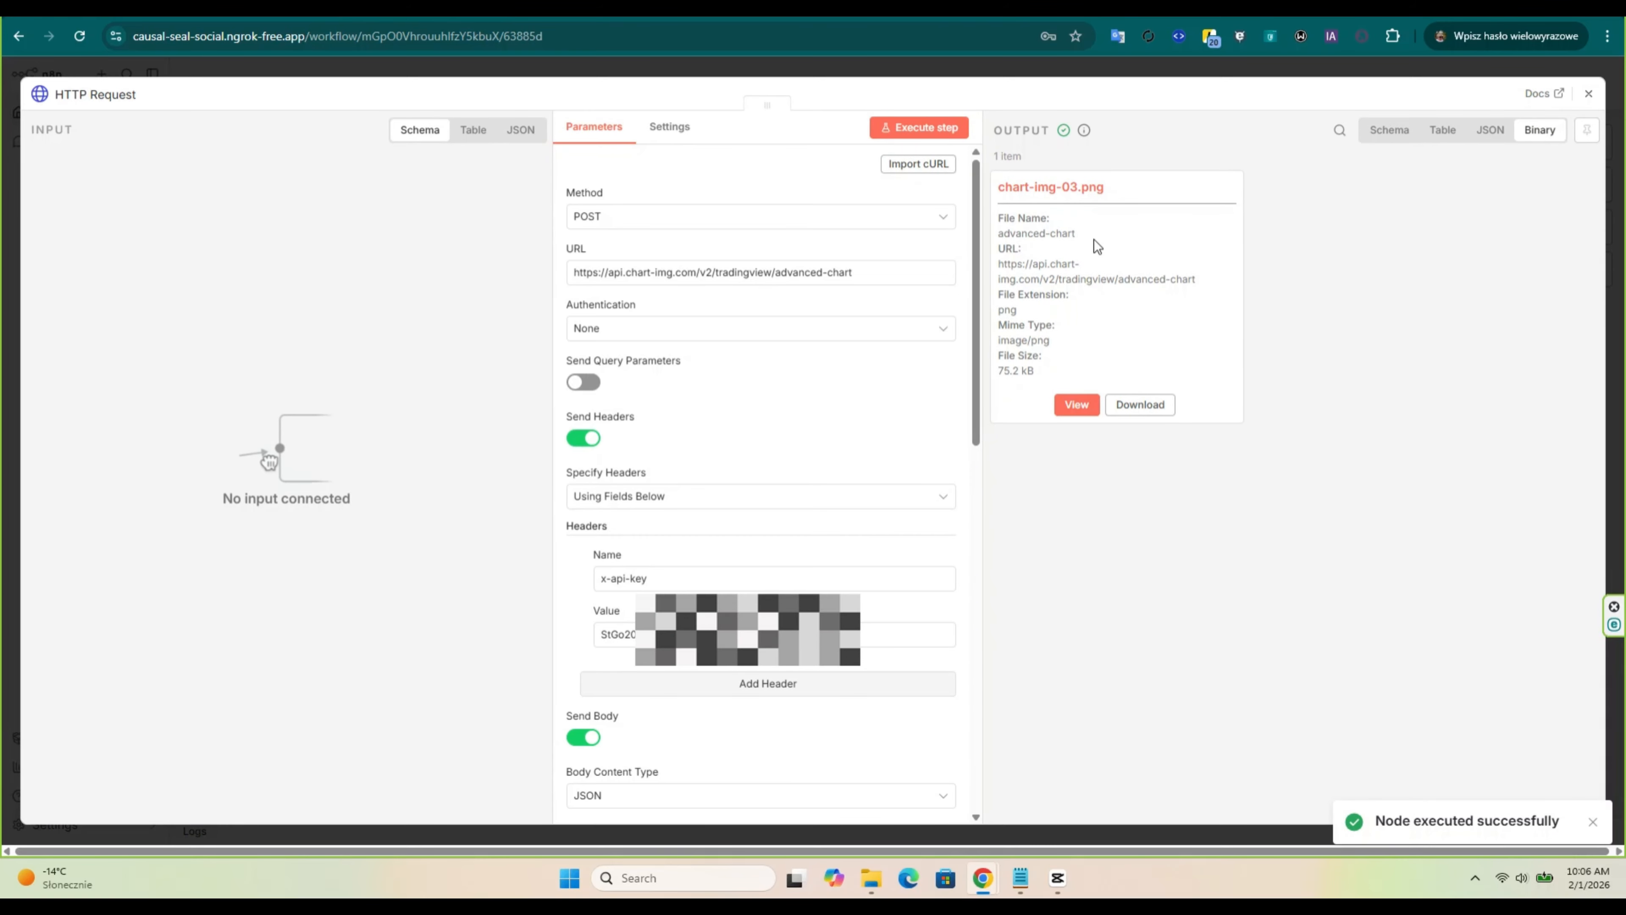
pyautogui.click(1078, 405)
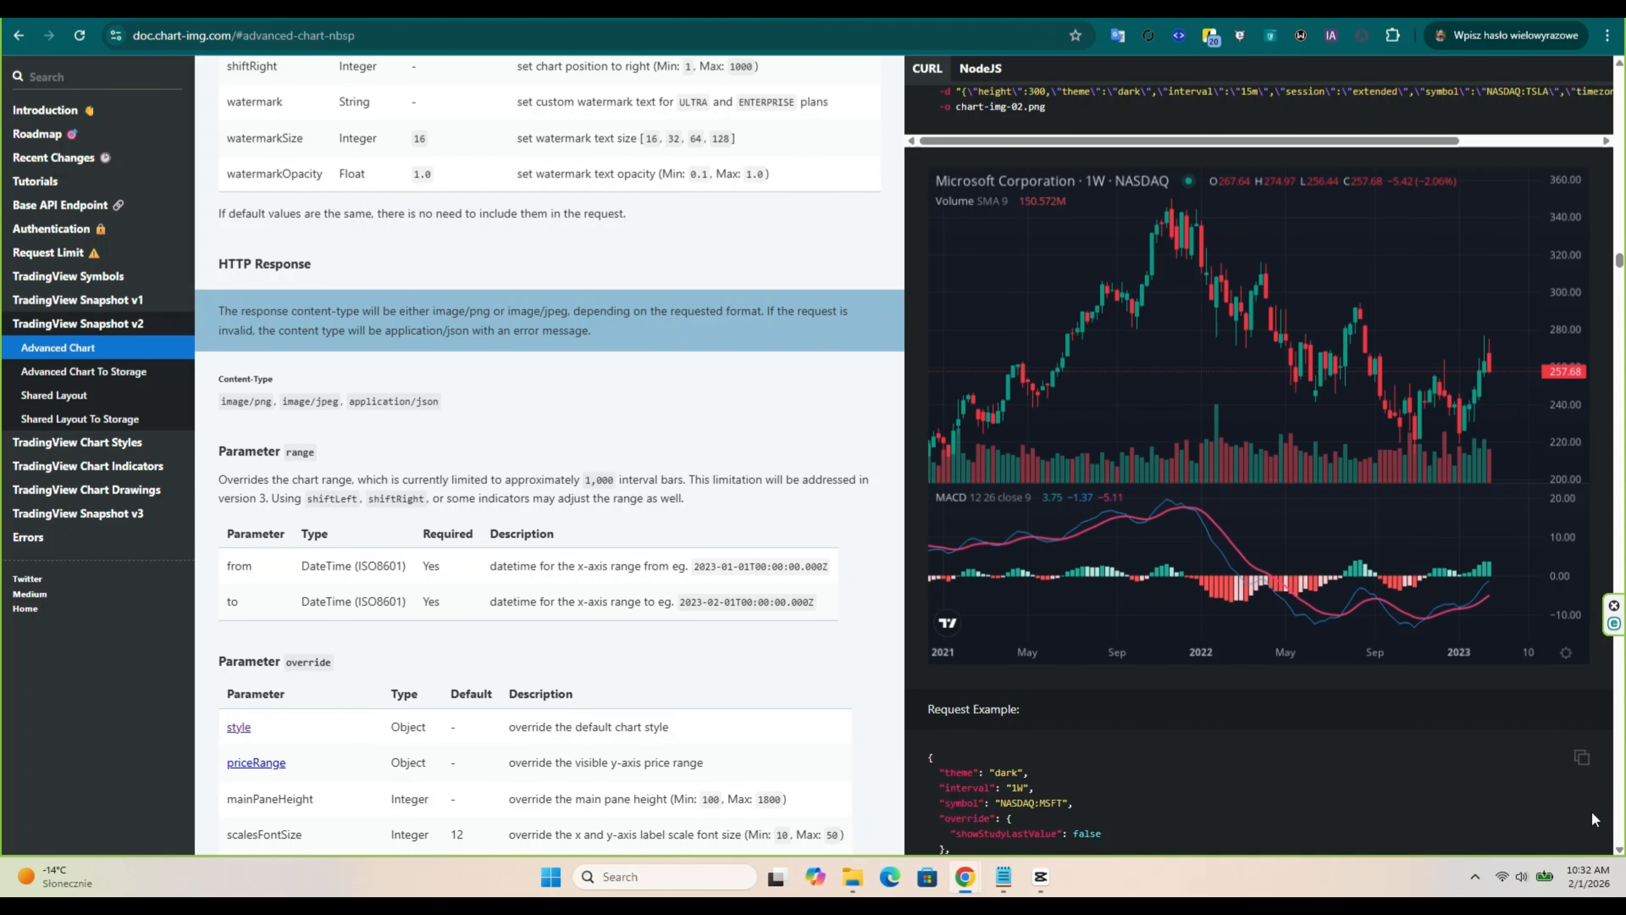
# Step: In the CHART-IMG documentation, examine the interval and symbol lines of the NASDAQ:MSFT request example
pyautogui.scroll(-2, 1013, 748)
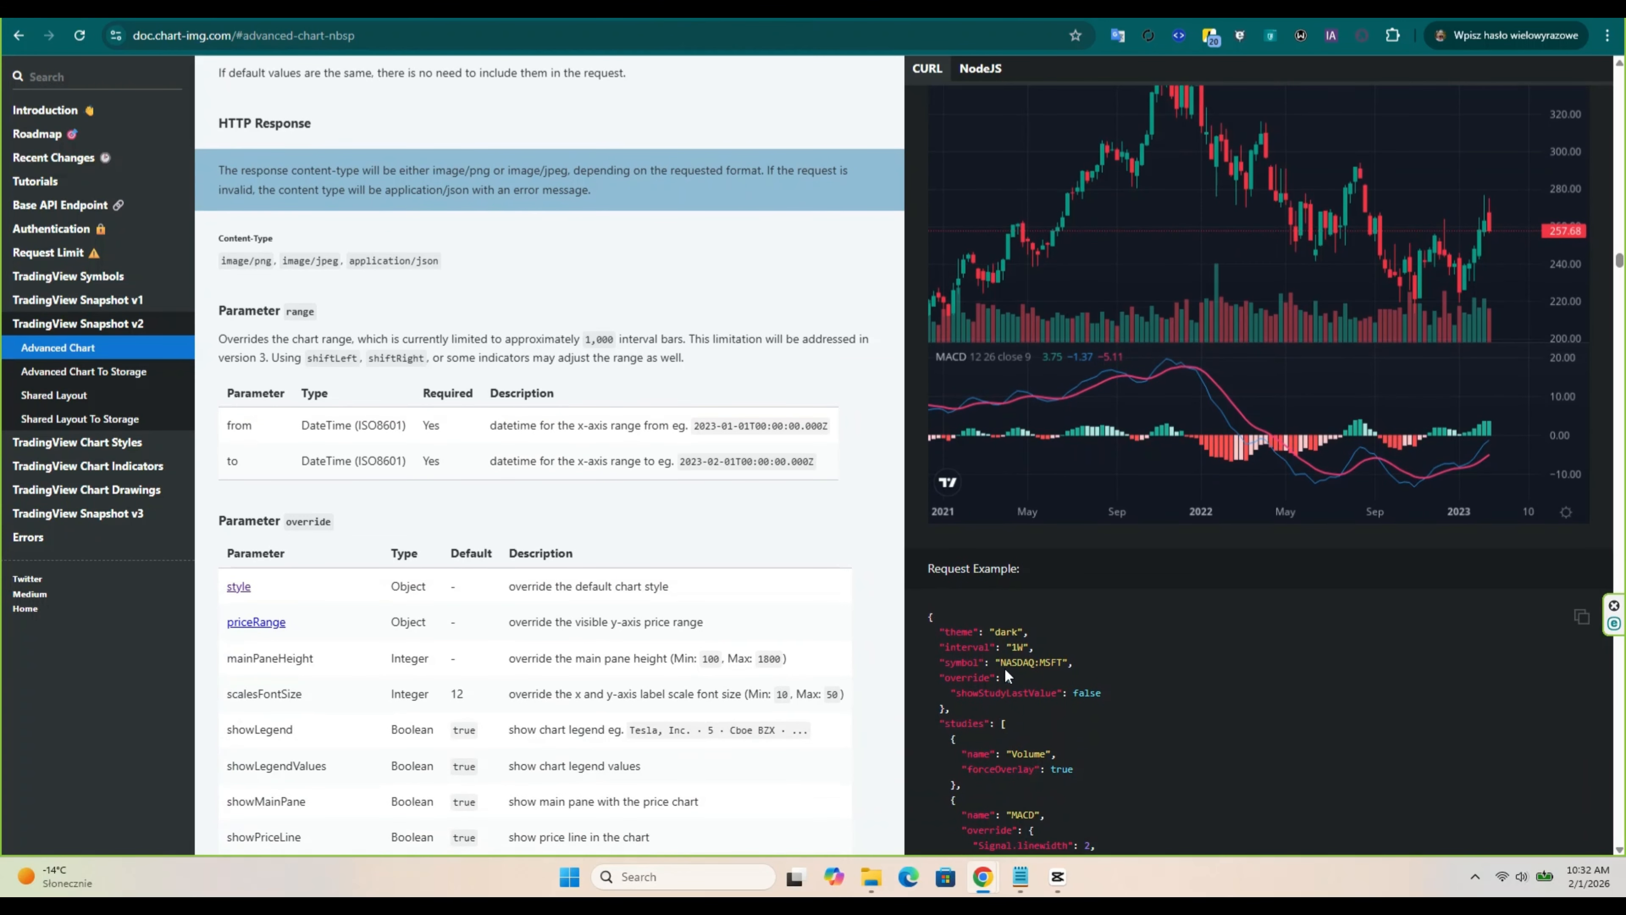
pyautogui.moveTo(939, 651); pyautogui.dragTo(1087, 670)
pyautogui.scroll(-4, 1137, 717)
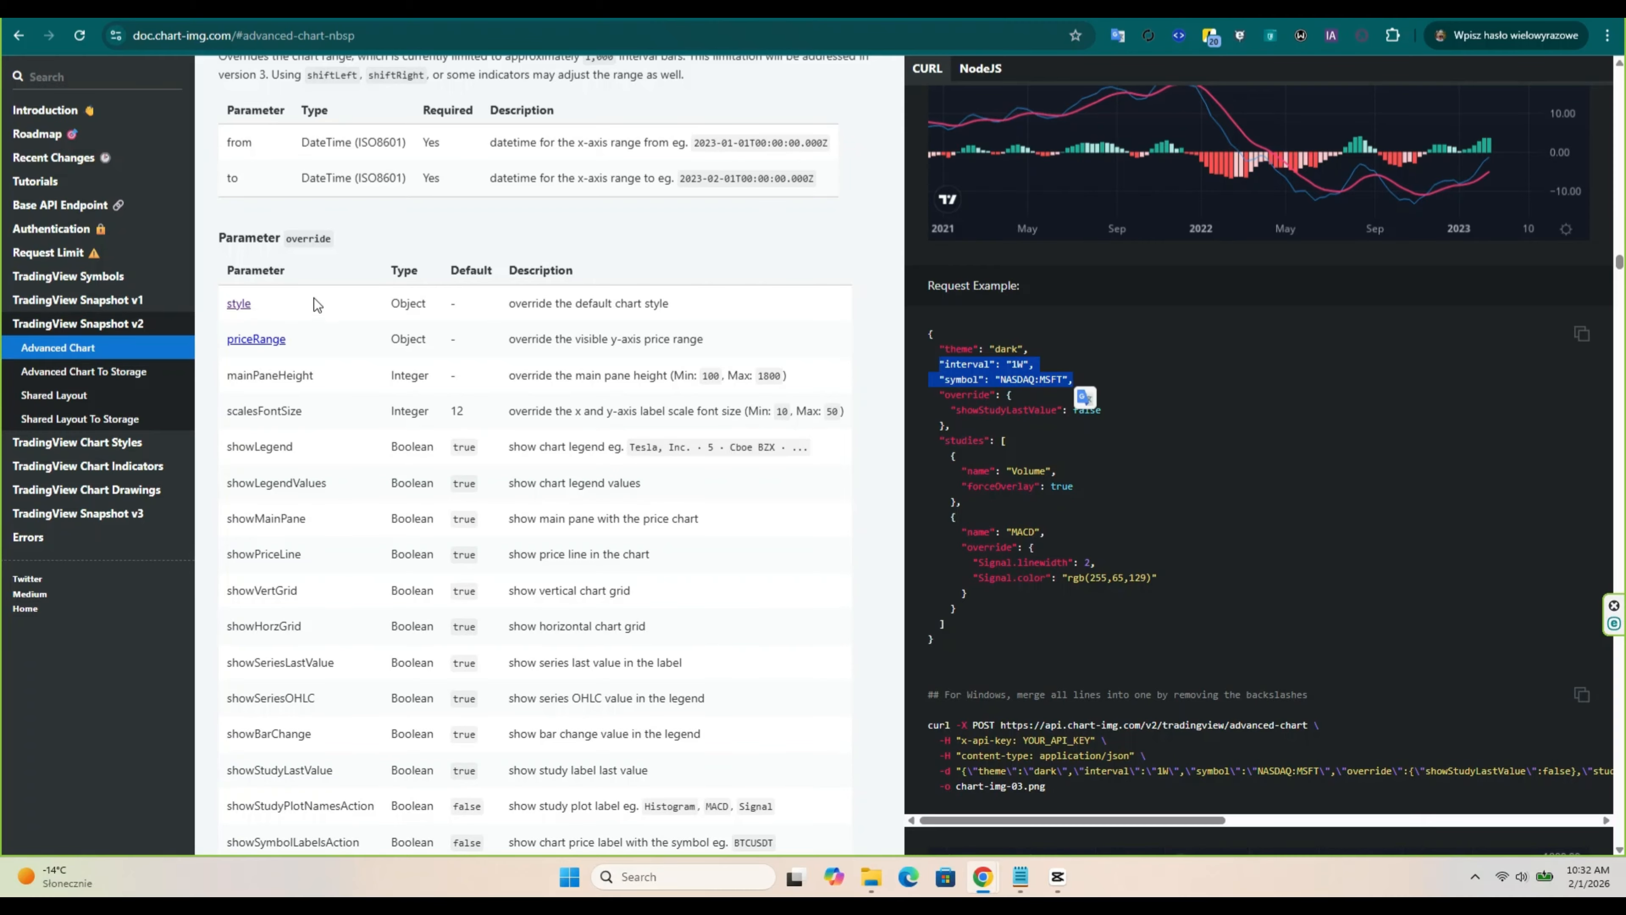
# Step: Examine the default and allowed values of the interval parameter in the Advanced Chart parameter table
pyautogui.scroll(6, 314, 301)
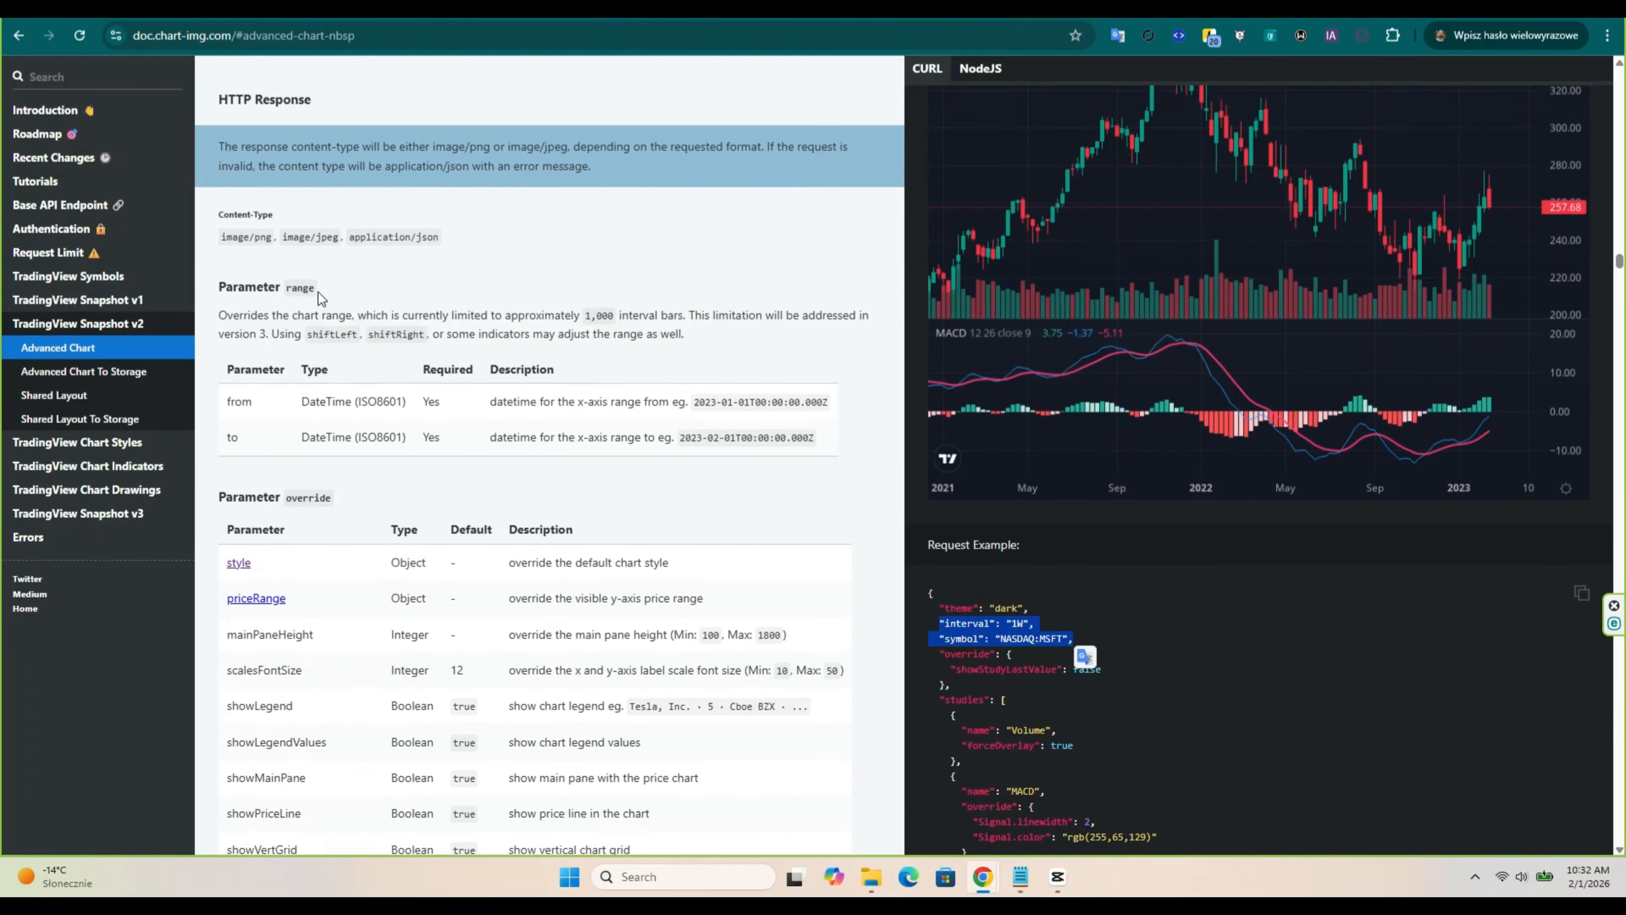
pyautogui.scroll(8, 318, 292)
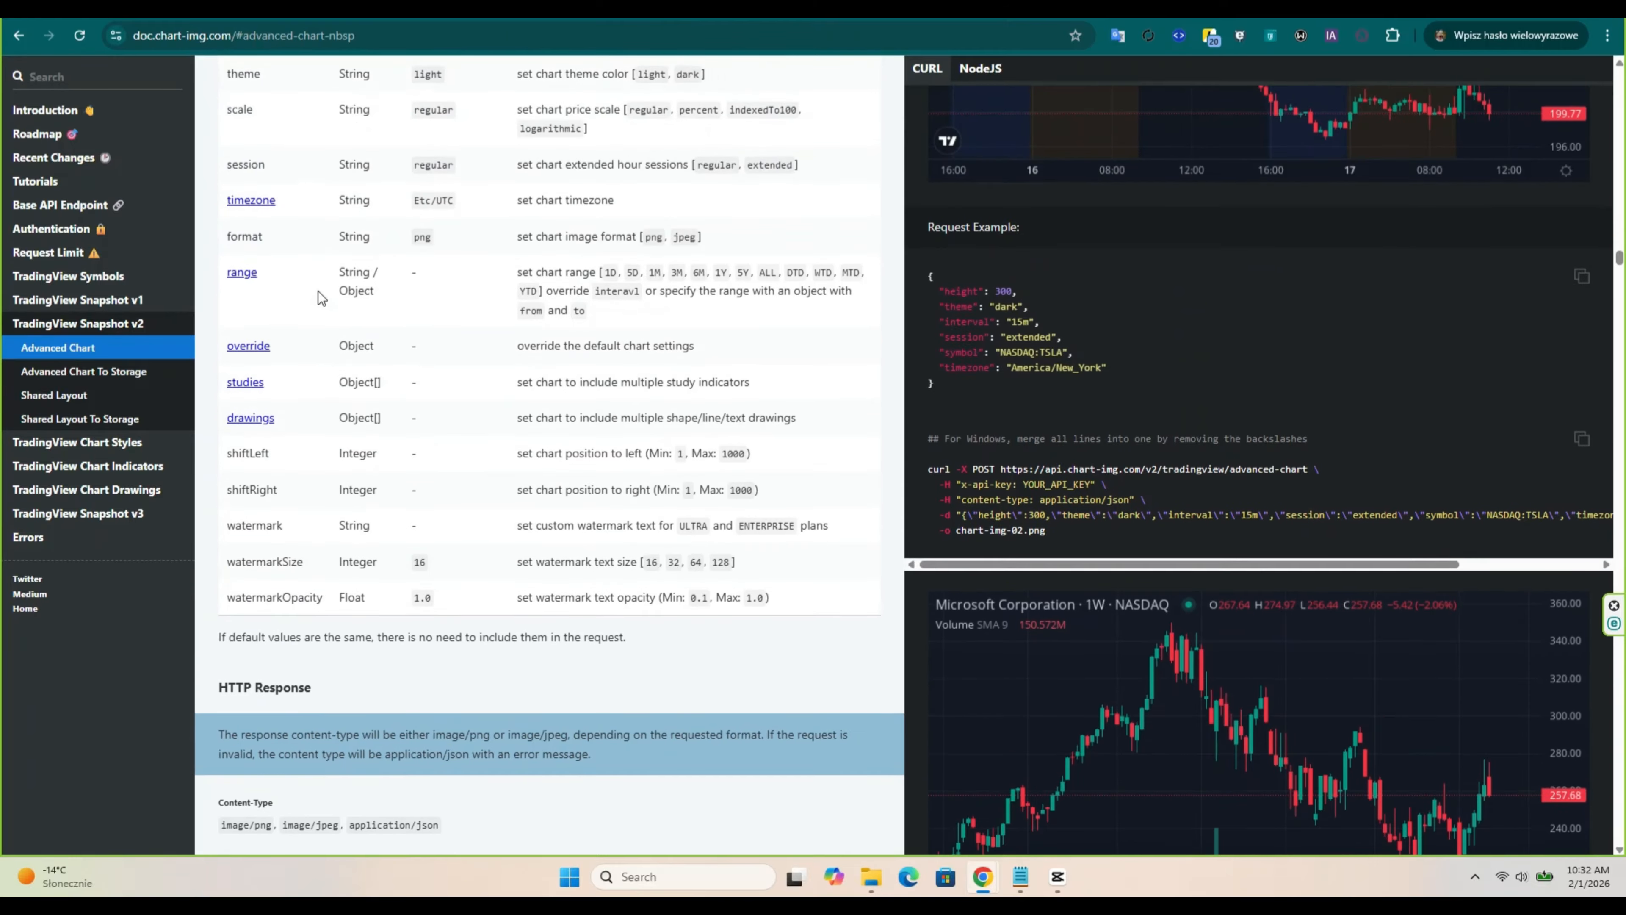
pyautogui.scroll(2, 320, 286)
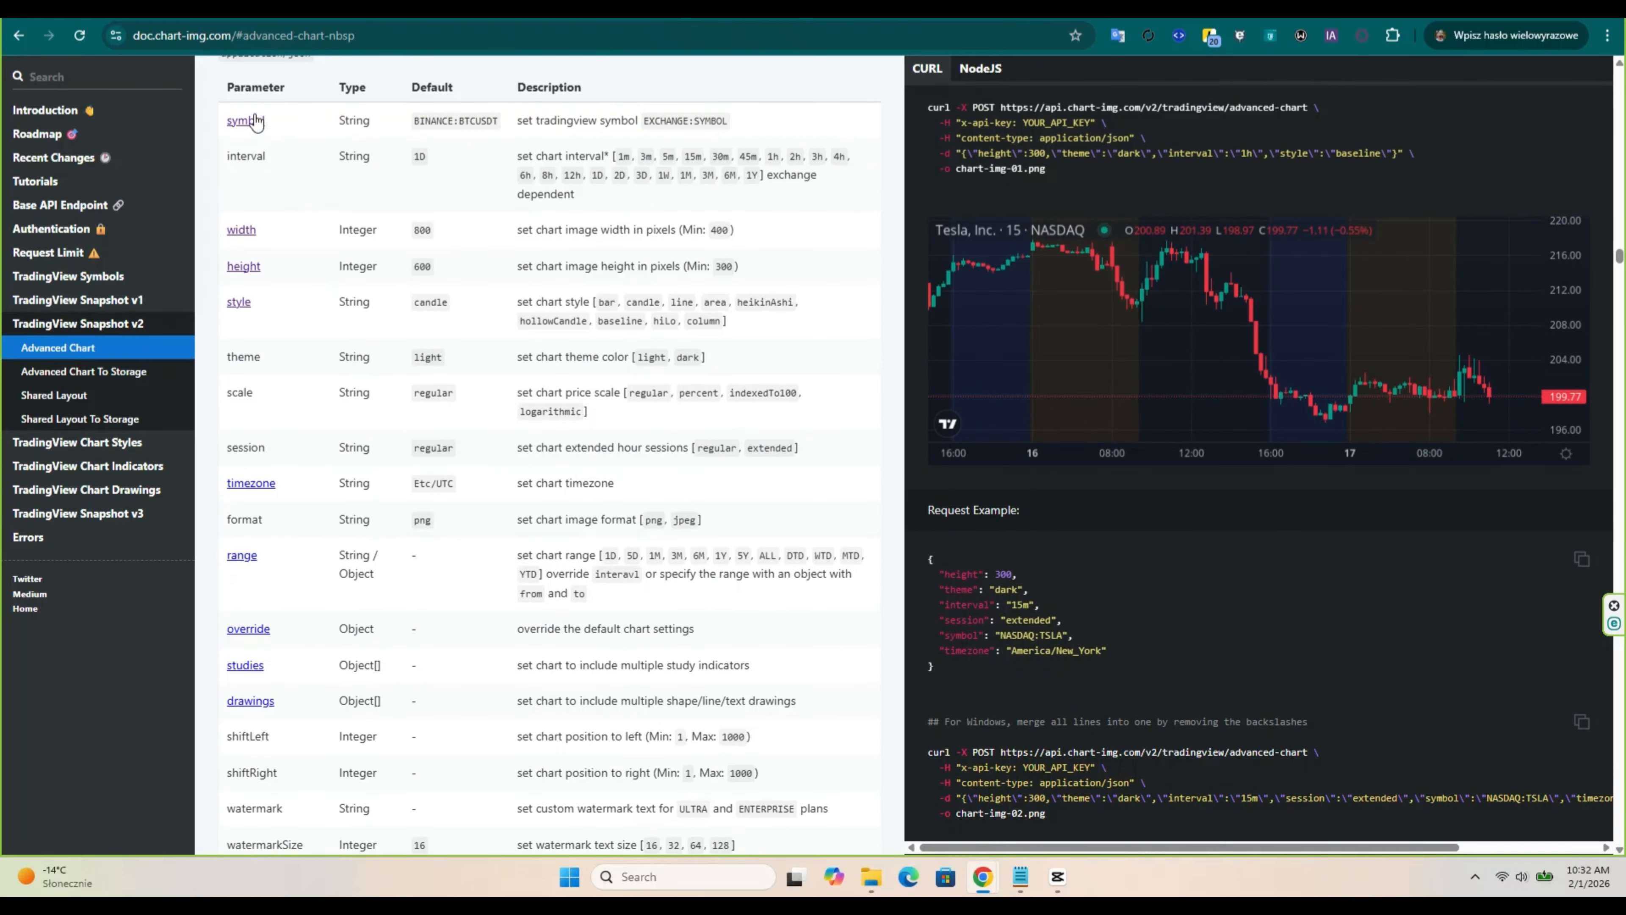
pyautogui.moveTo(229, 156); pyautogui.dragTo(353, 156)
pyautogui.click(422, 159)
pyautogui.doubleClick(420, 156)
pyautogui.moveTo(520, 179); pyautogui.dragTo(804, 168)
pyautogui.click(713, 203)
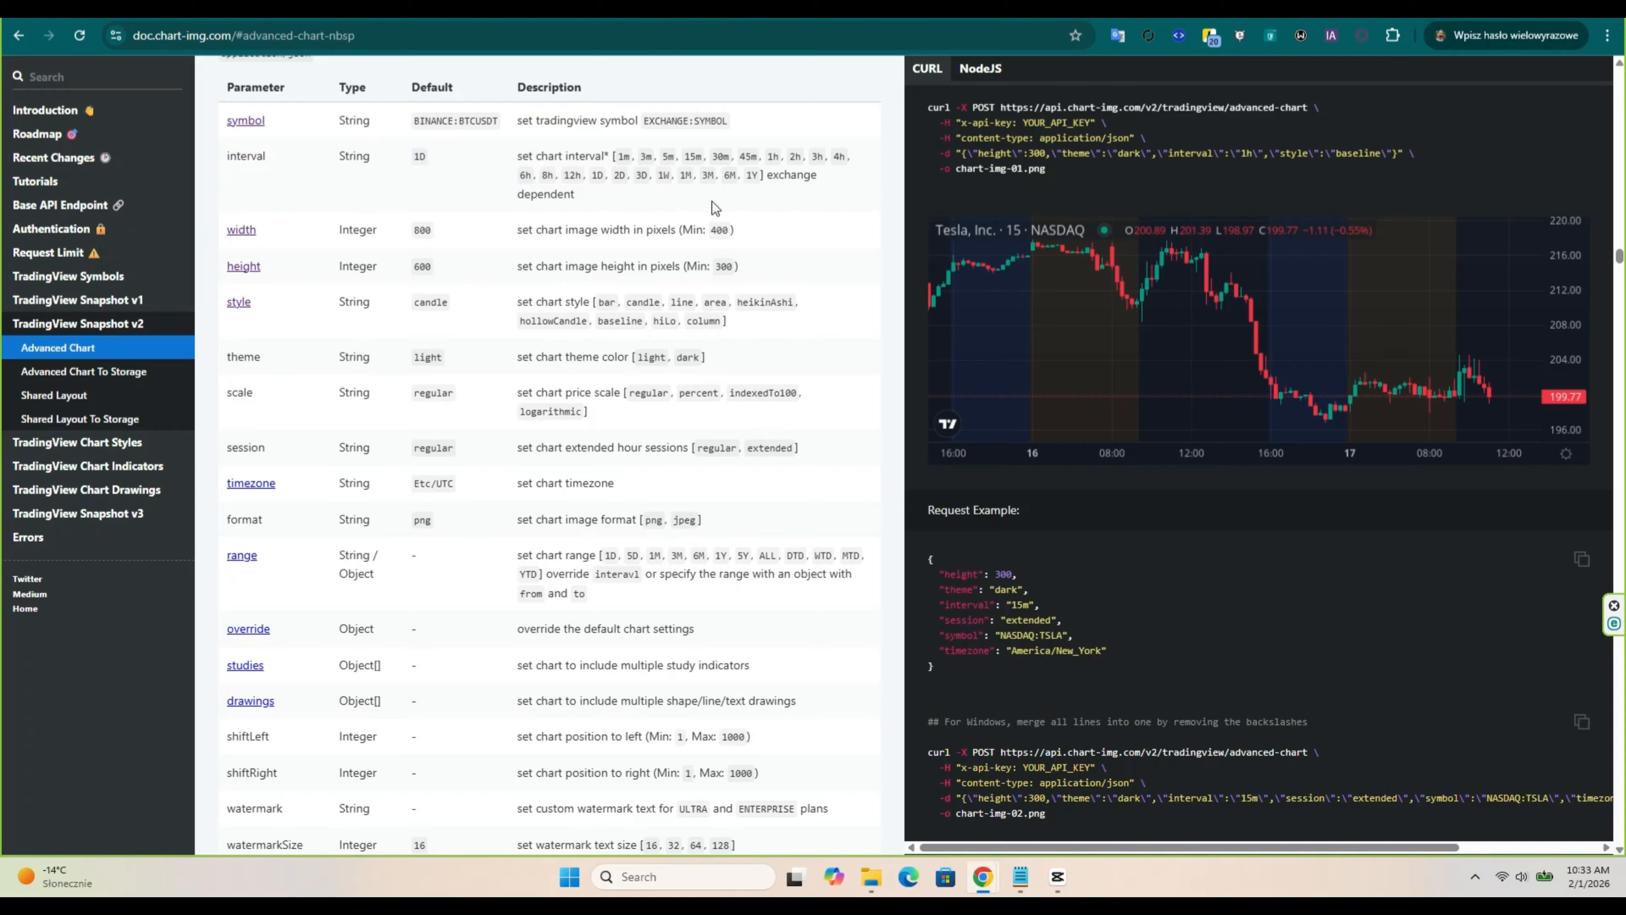
# Step: Open the reference for the symbol parameter and examine the Binance and Binance US examples in the crypto exchange list
pyautogui.click(244, 122)
pyautogui.scroll(-4, 593, 580)
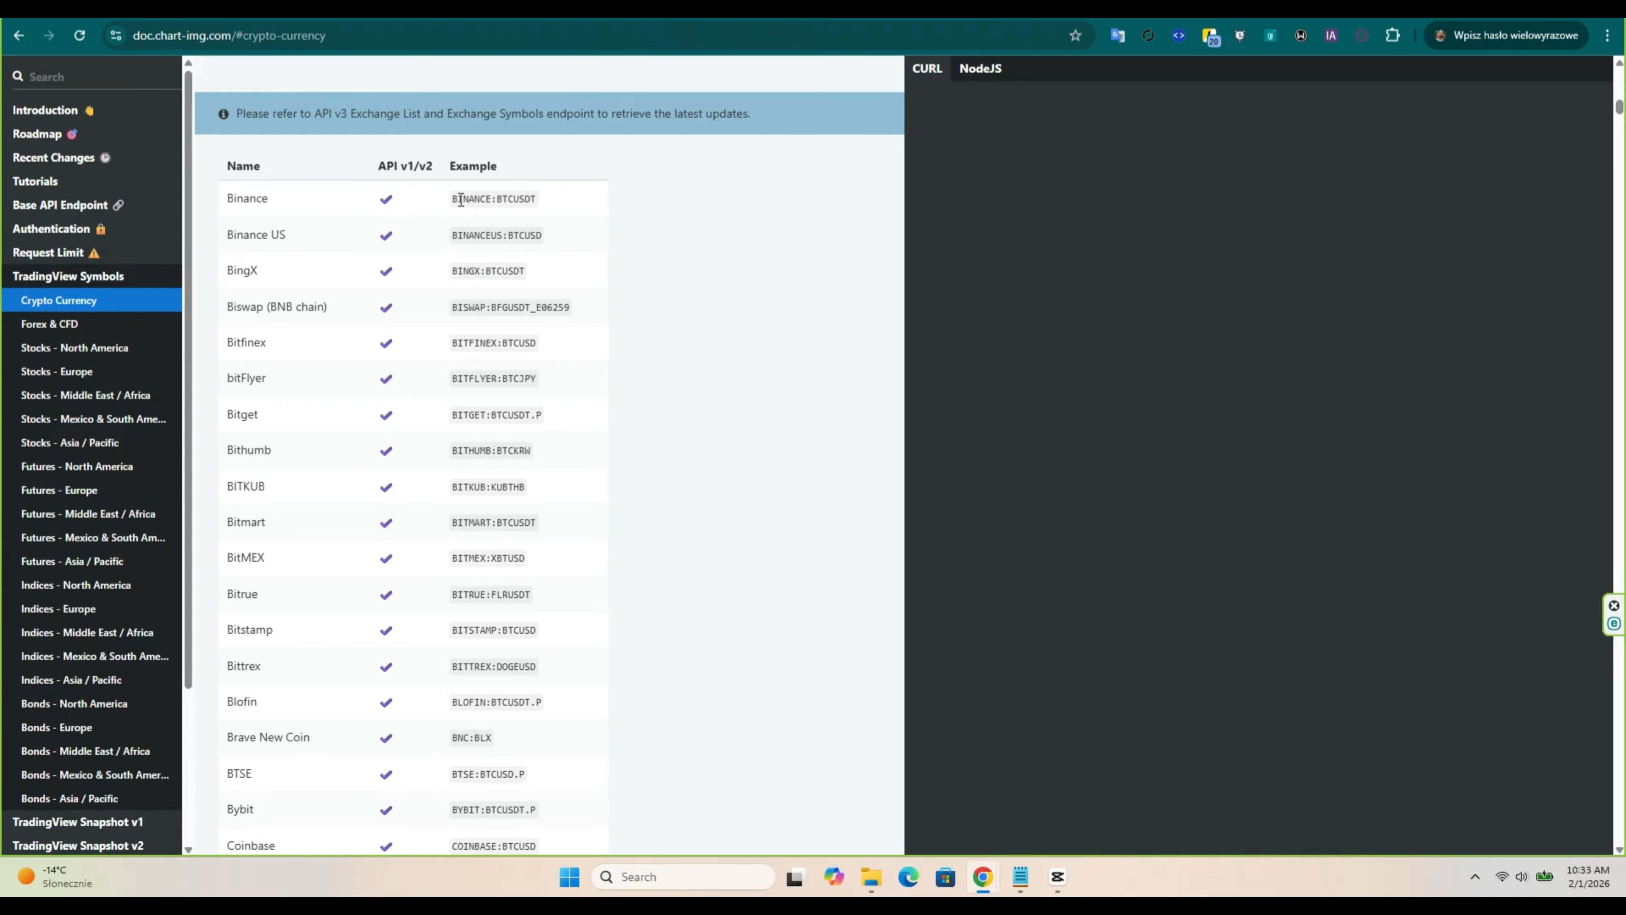
pyautogui.moveTo(494, 205); pyautogui.dragTo(566, 217)
pyautogui.moveTo(453, 235); pyautogui.dragTo(508, 241)
pyautogui.scroll(-3, 503, 585)
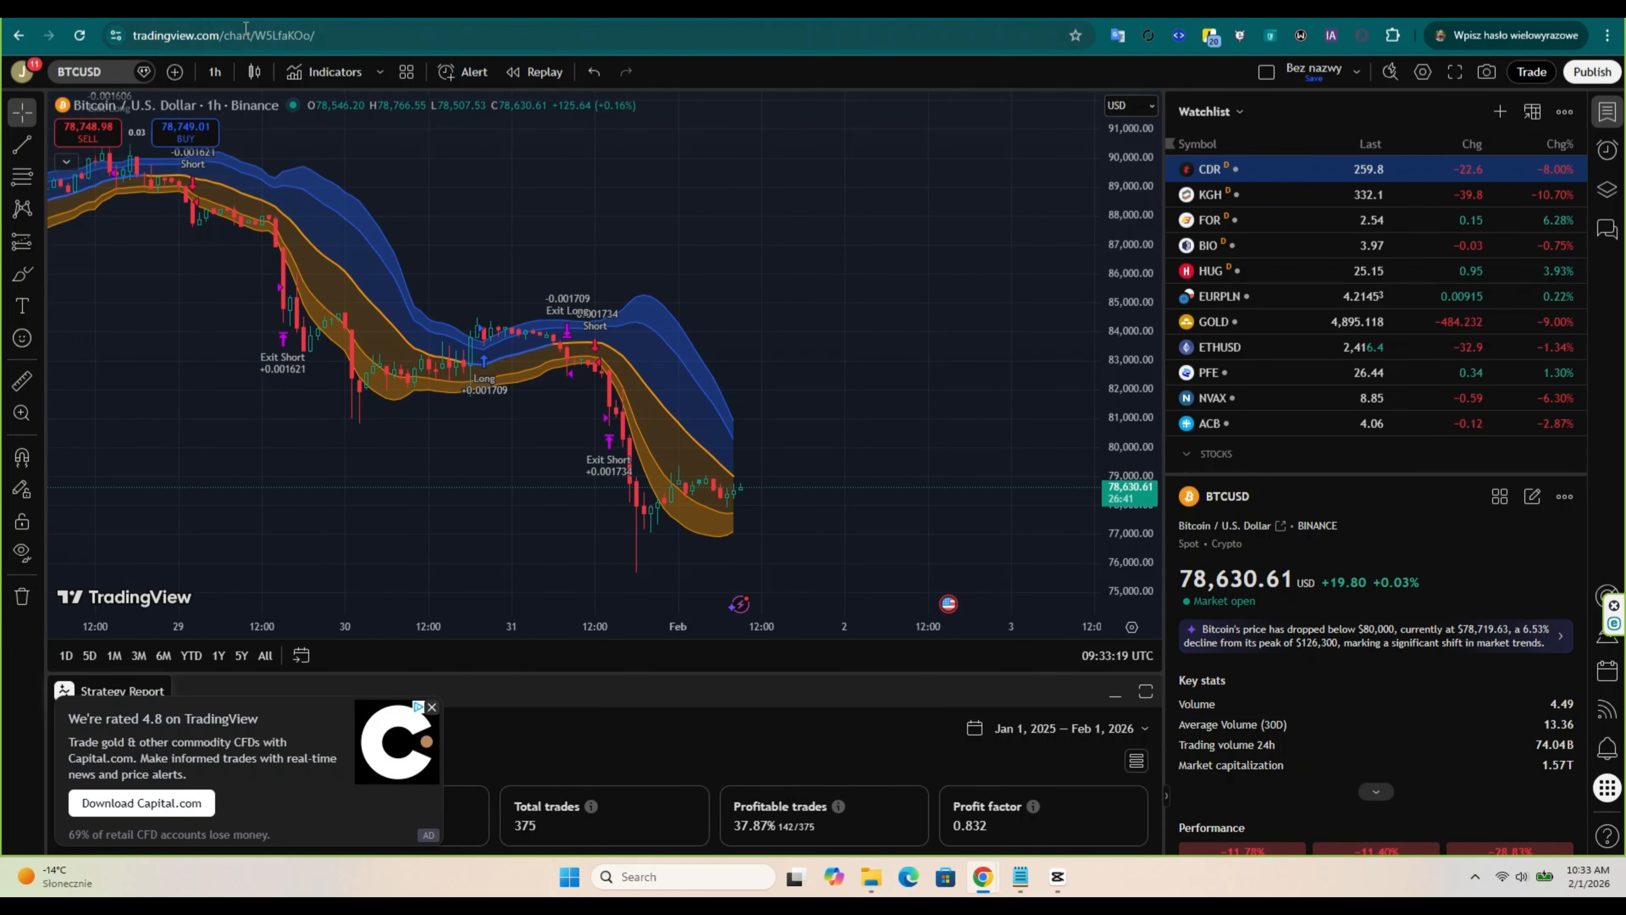
# Step: Switch to TradingView, search the symbols for NASDAQ:INT and open the Intel Corporation (INTC) chart
pyautogui.click(98, 68)
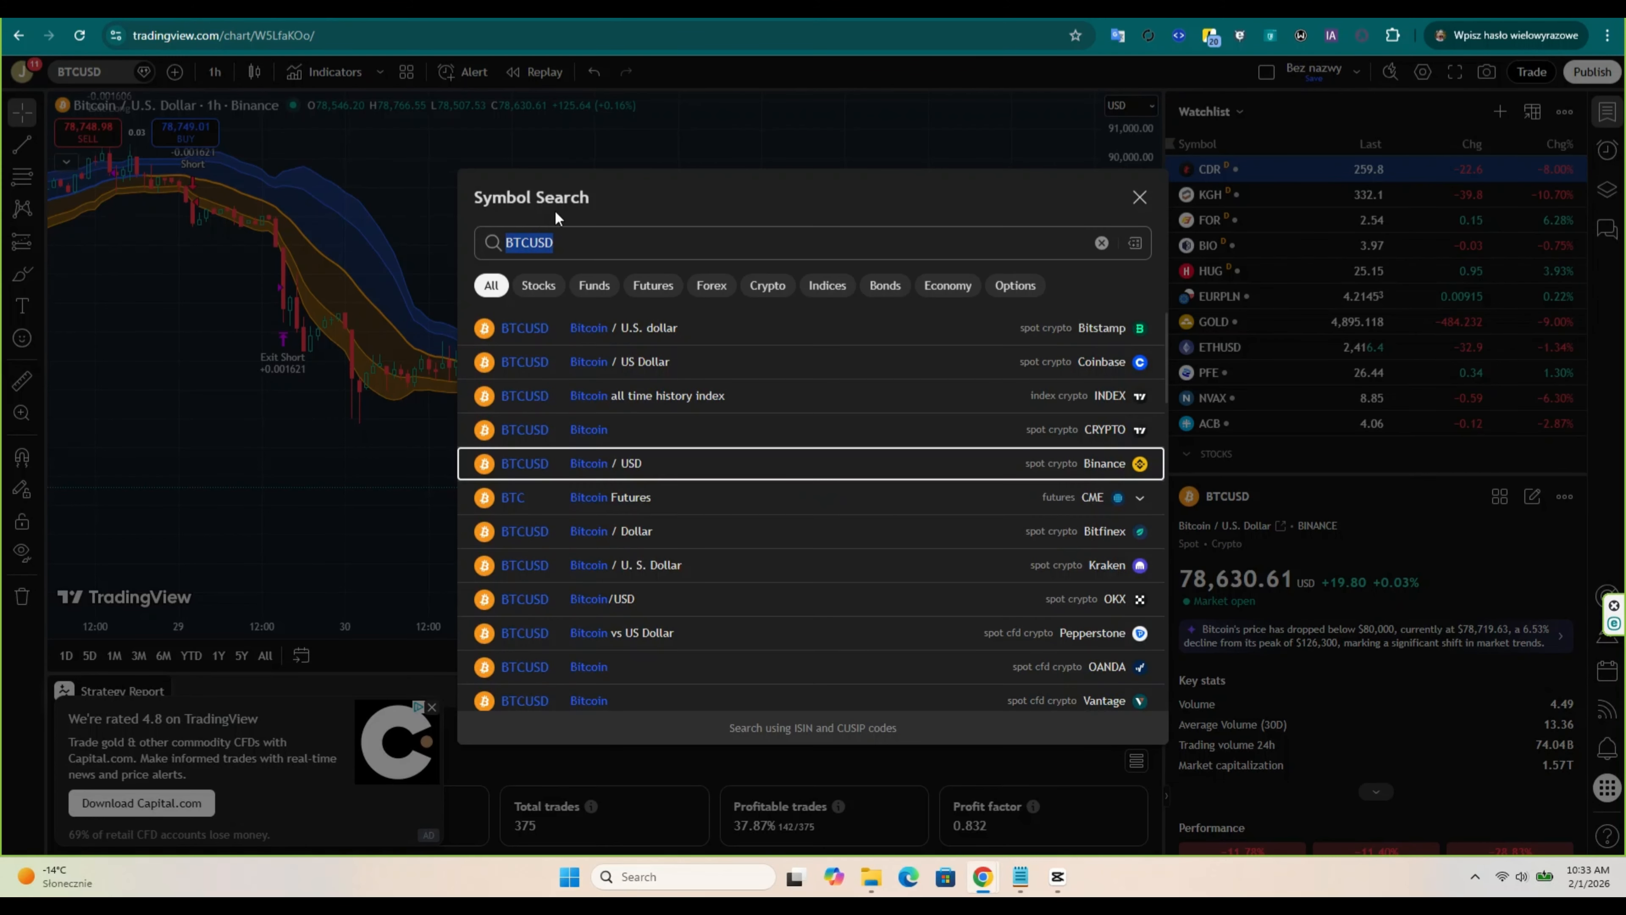
pyautogui.write('NASDAW')
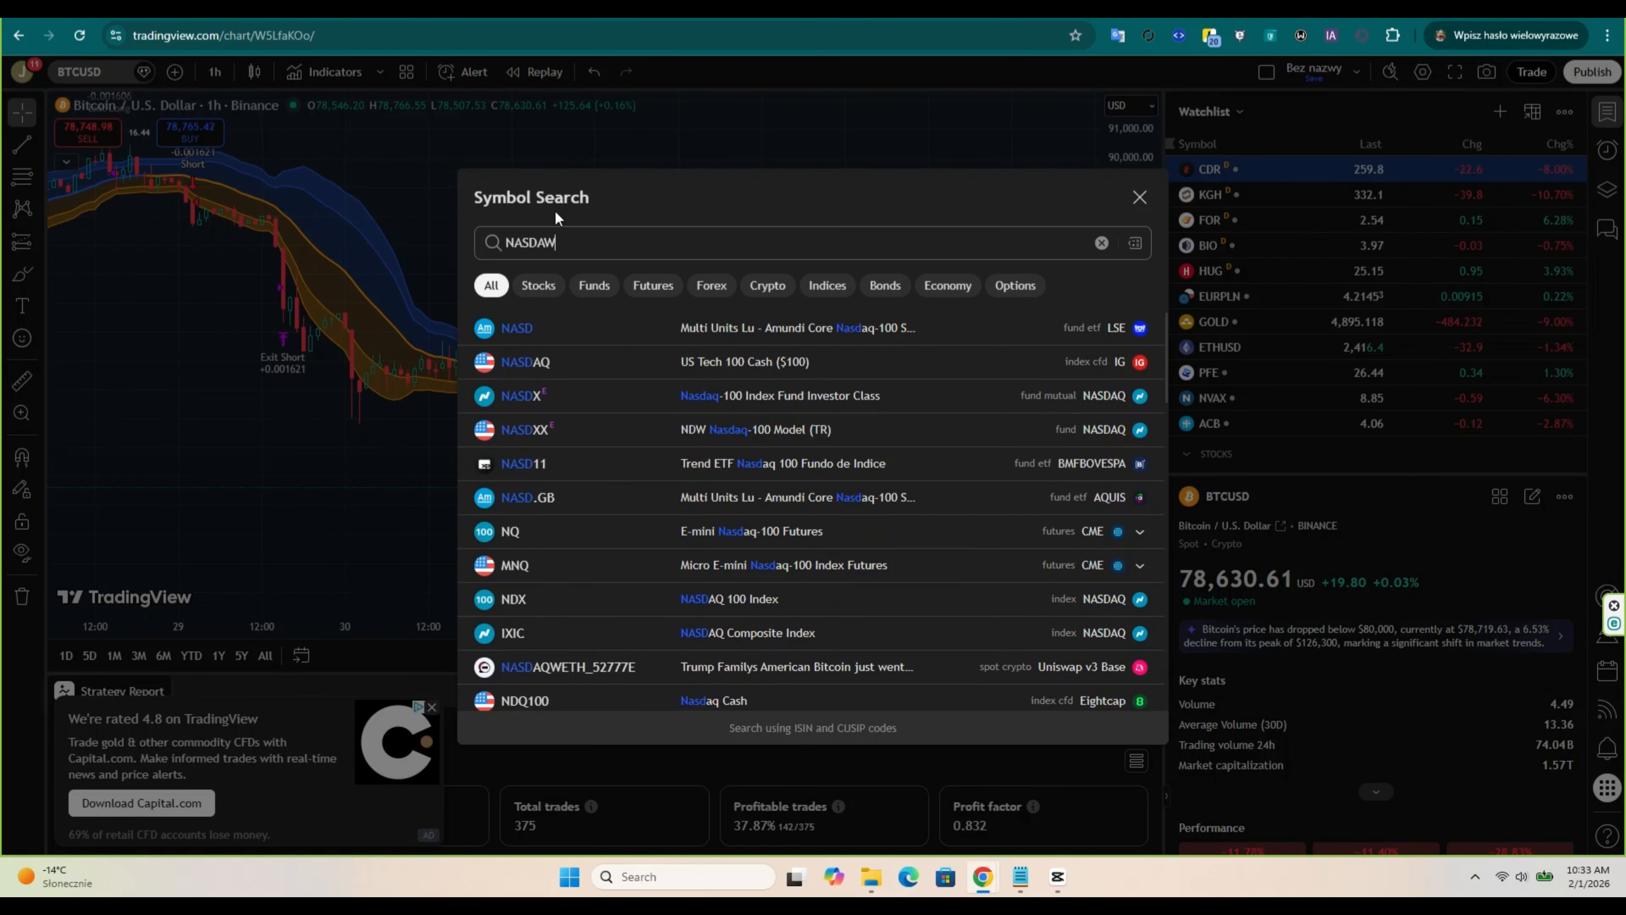
pyautogui.press('BackSpace')
pyautogui.write('Q:')
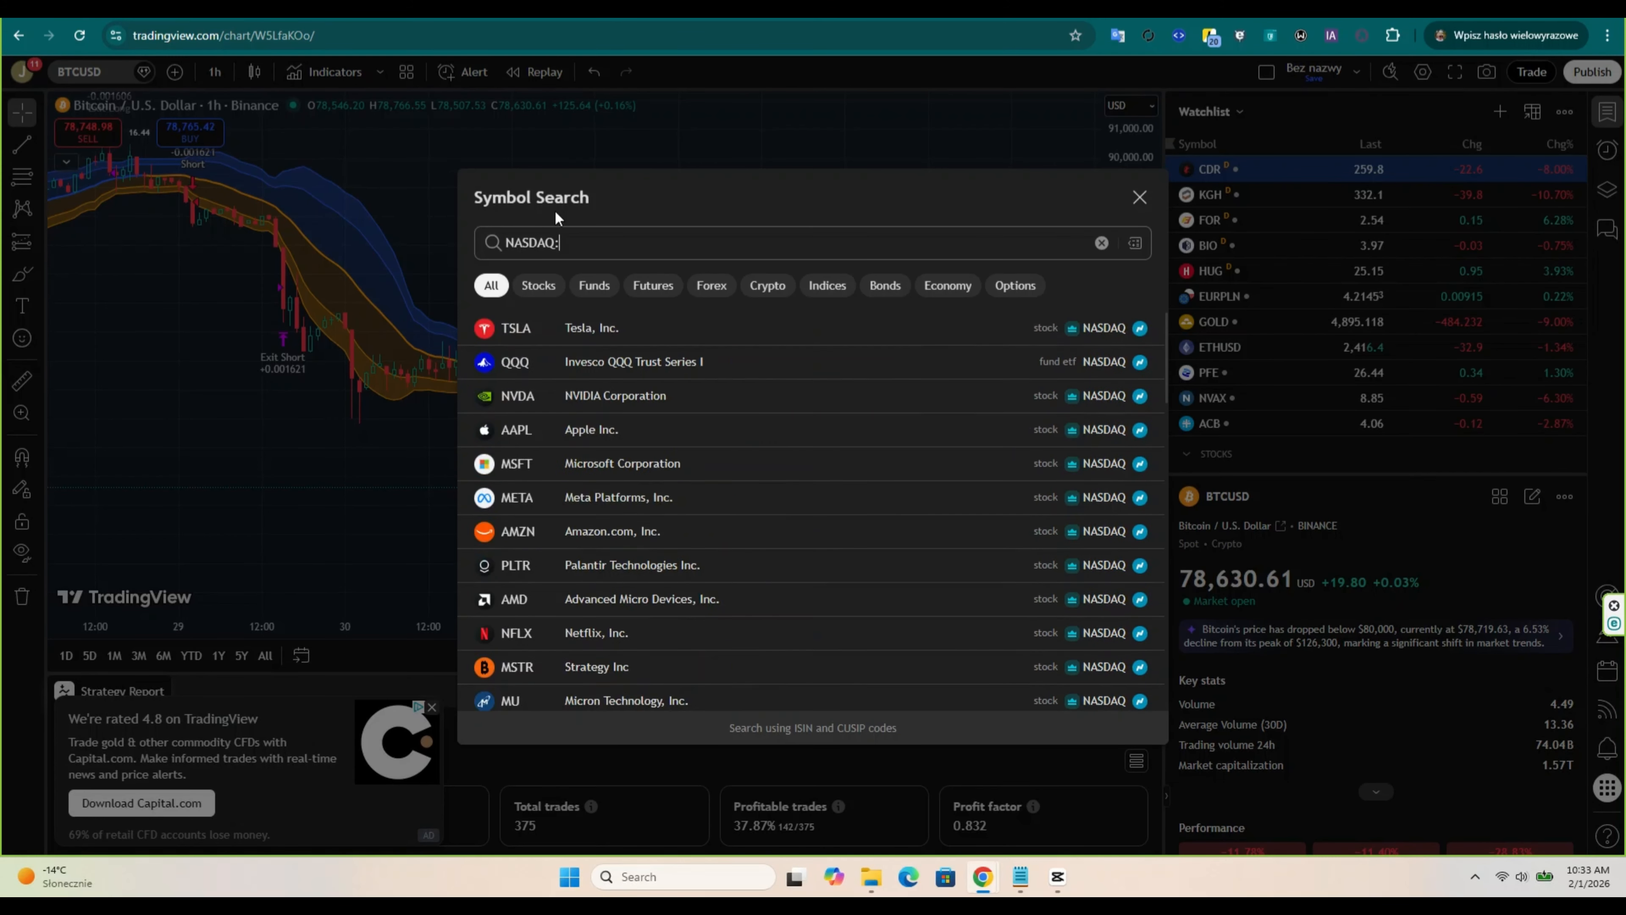
pyautogui.write('INT')
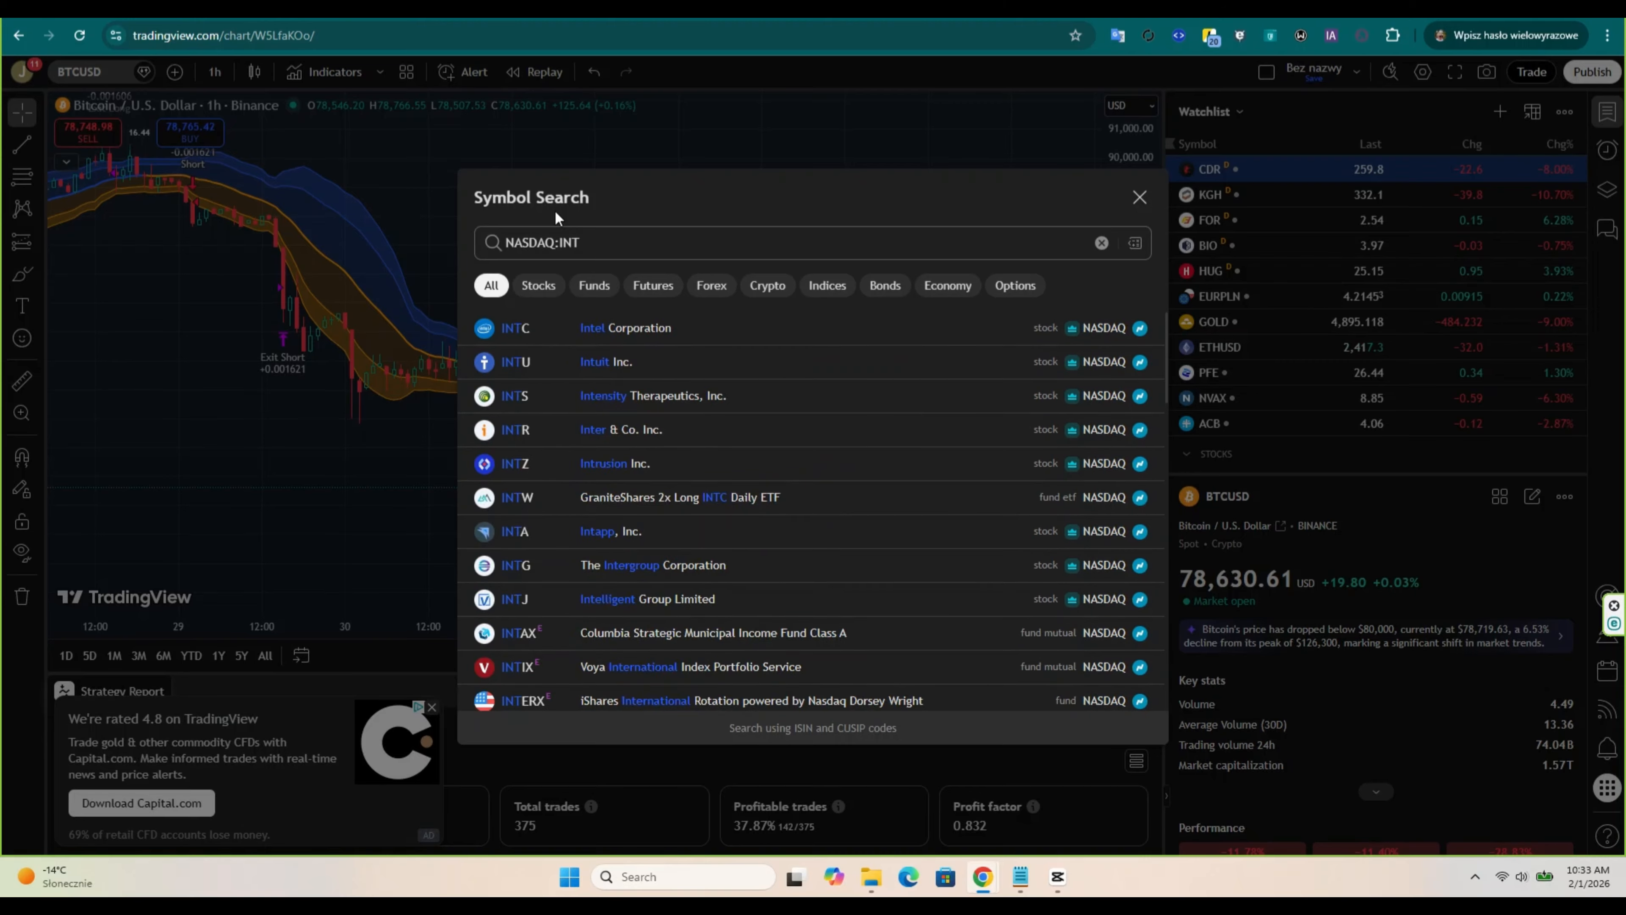
pyautogui.click(516, 327)
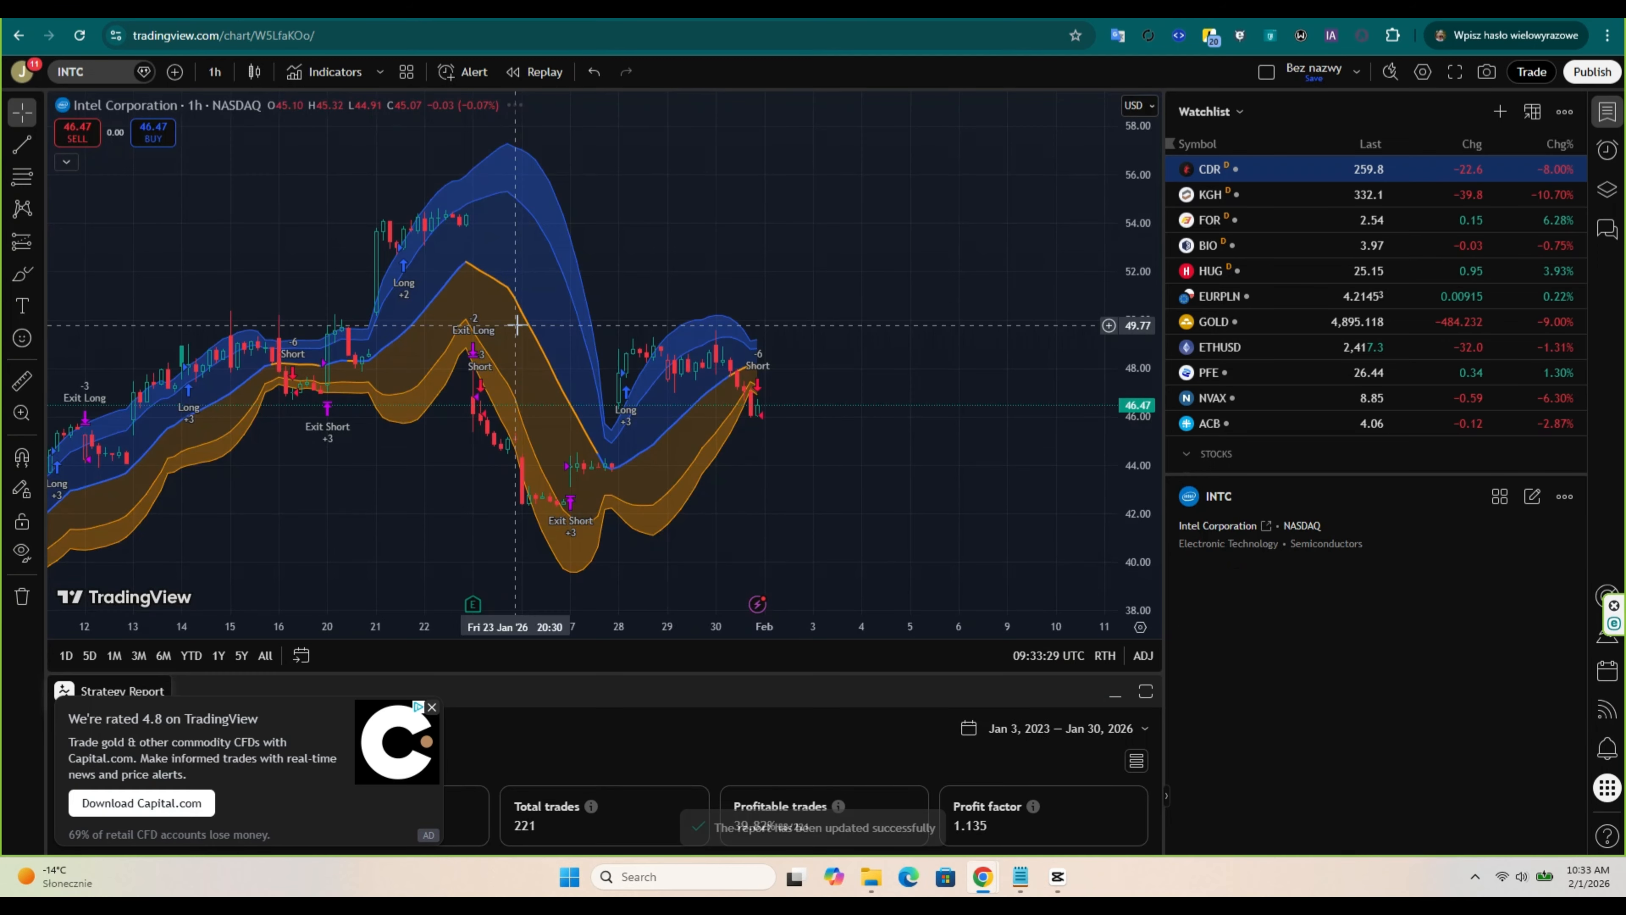
# Step: Search the TradingView symbols for GPW:CDR and choose CD Projekt S.A. on GPW
pyautogui.click(95, 75)
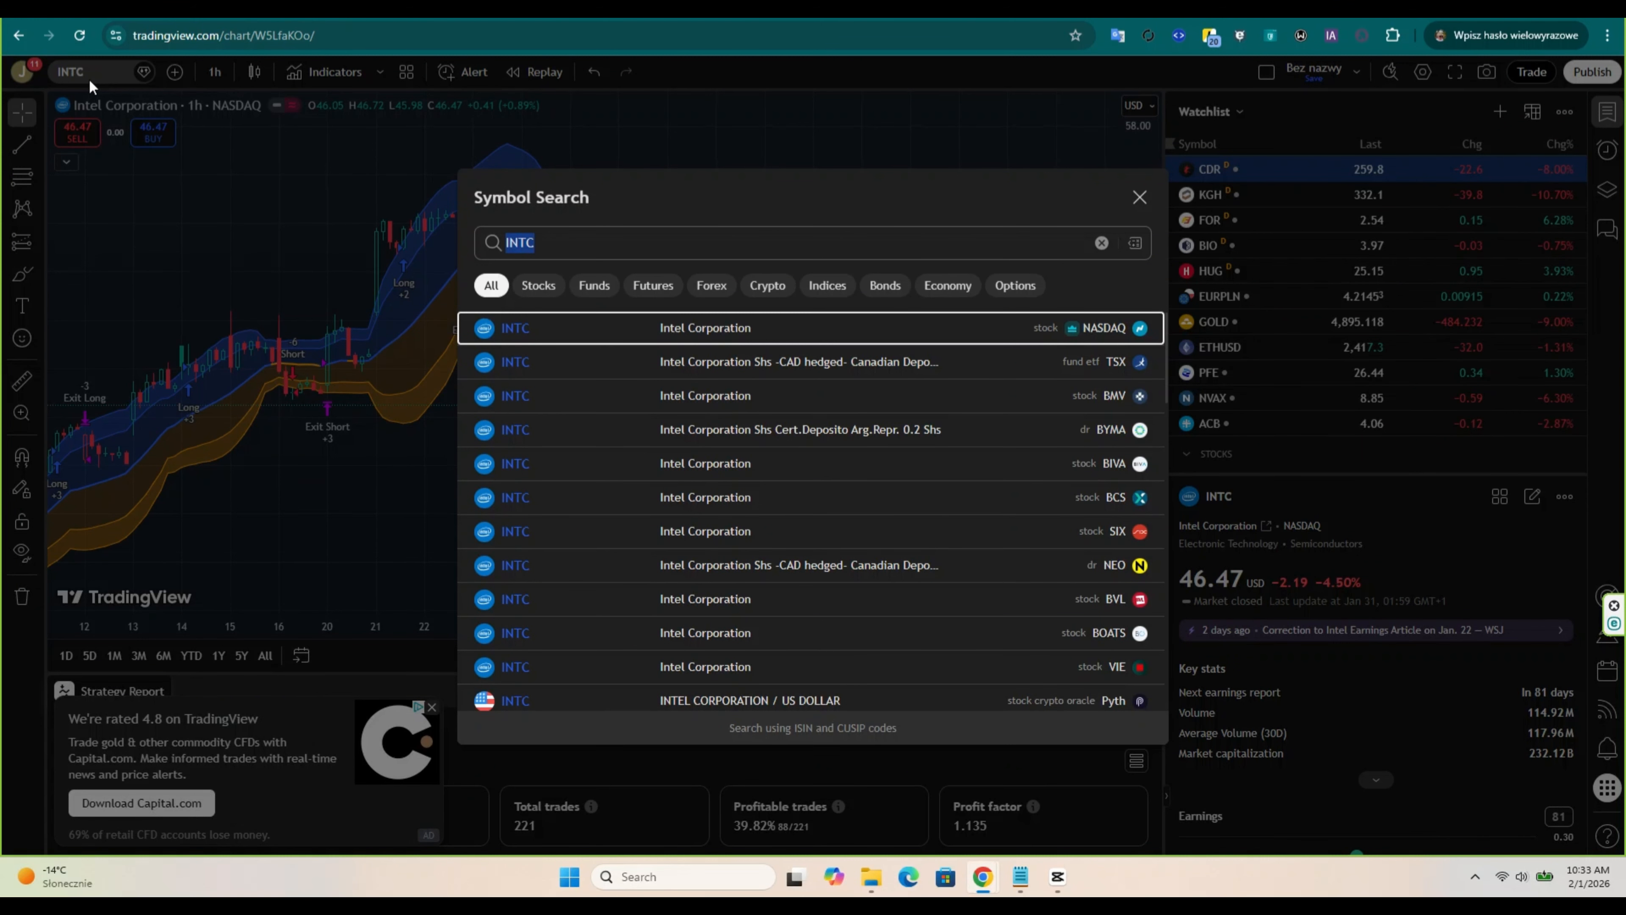
pyautogui.write('GPW:CD')
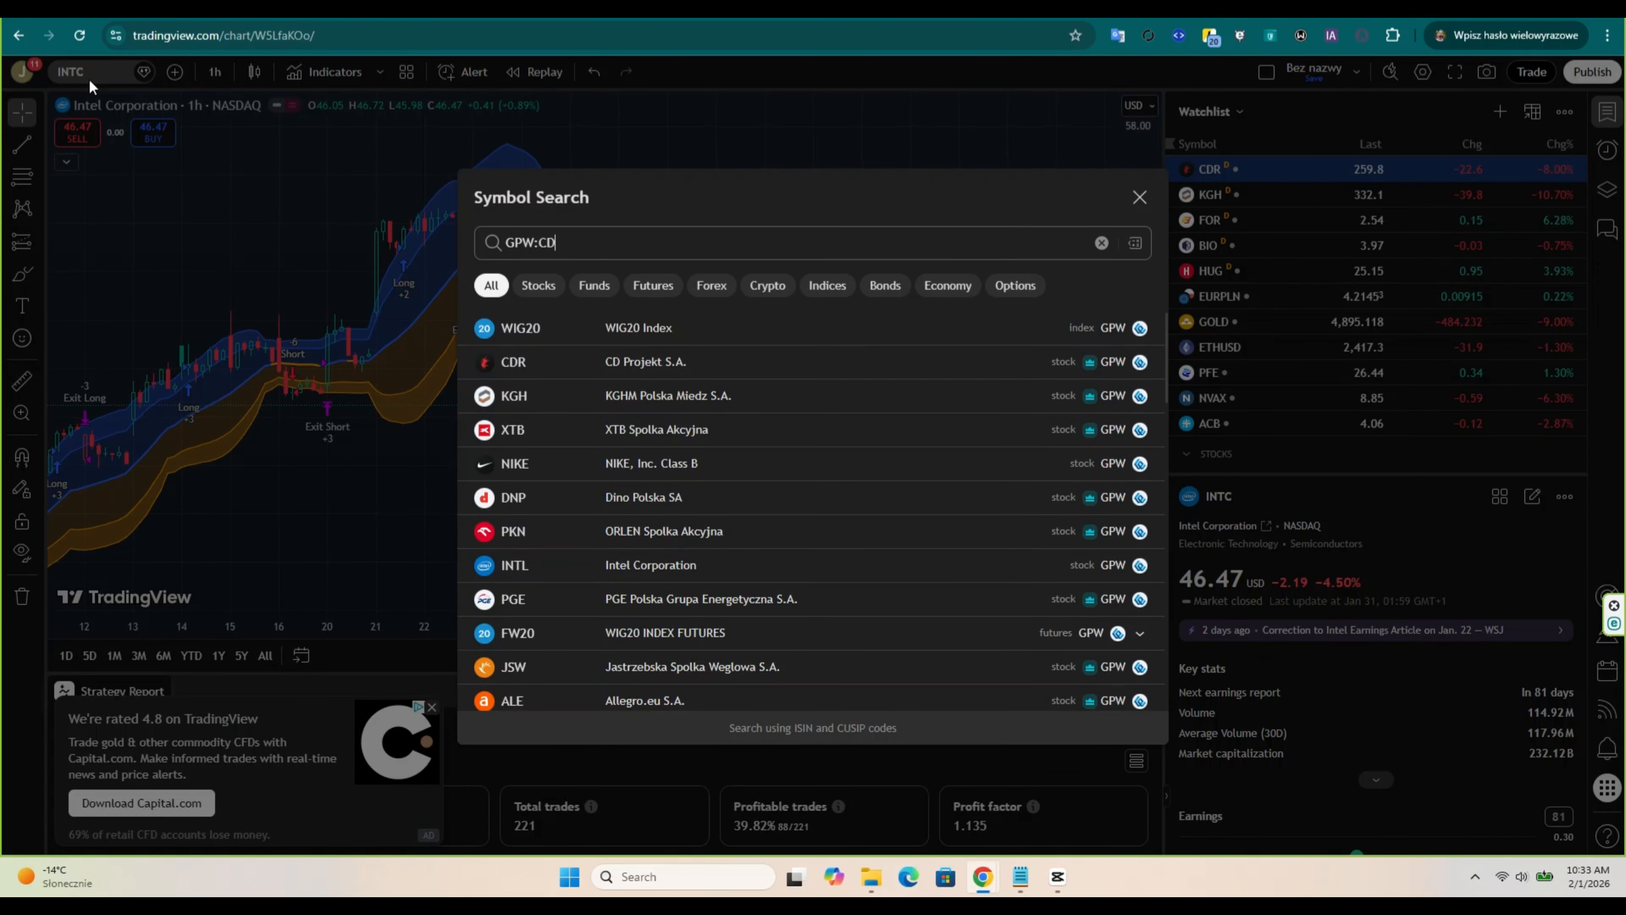
pyautogui.write('R')
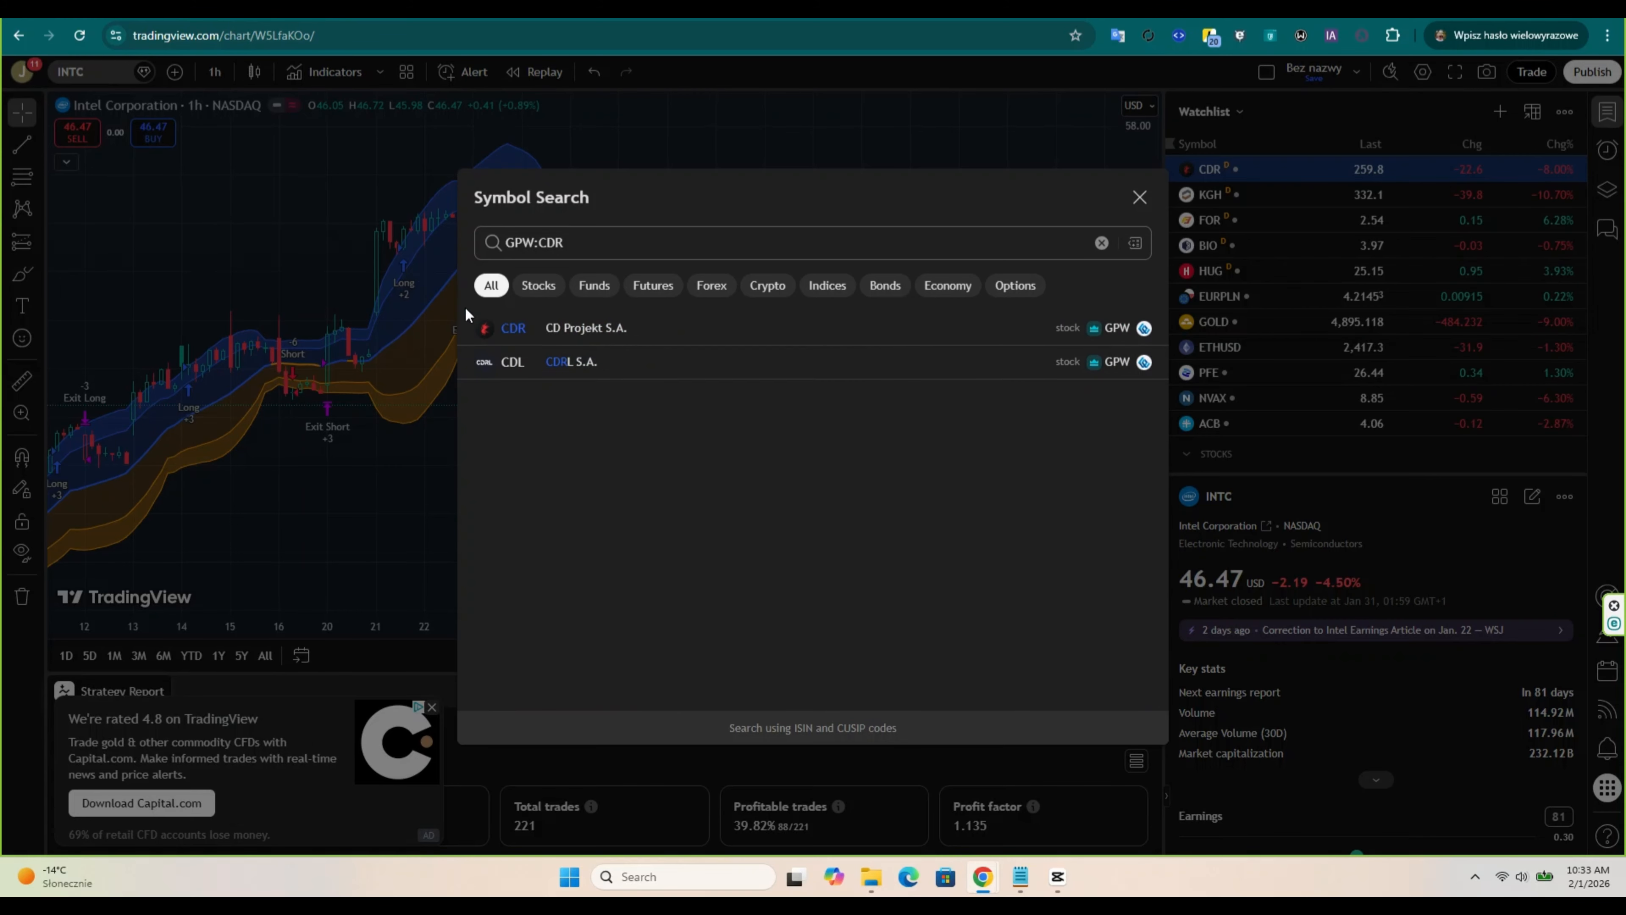
pyautogui.click(545, 338)
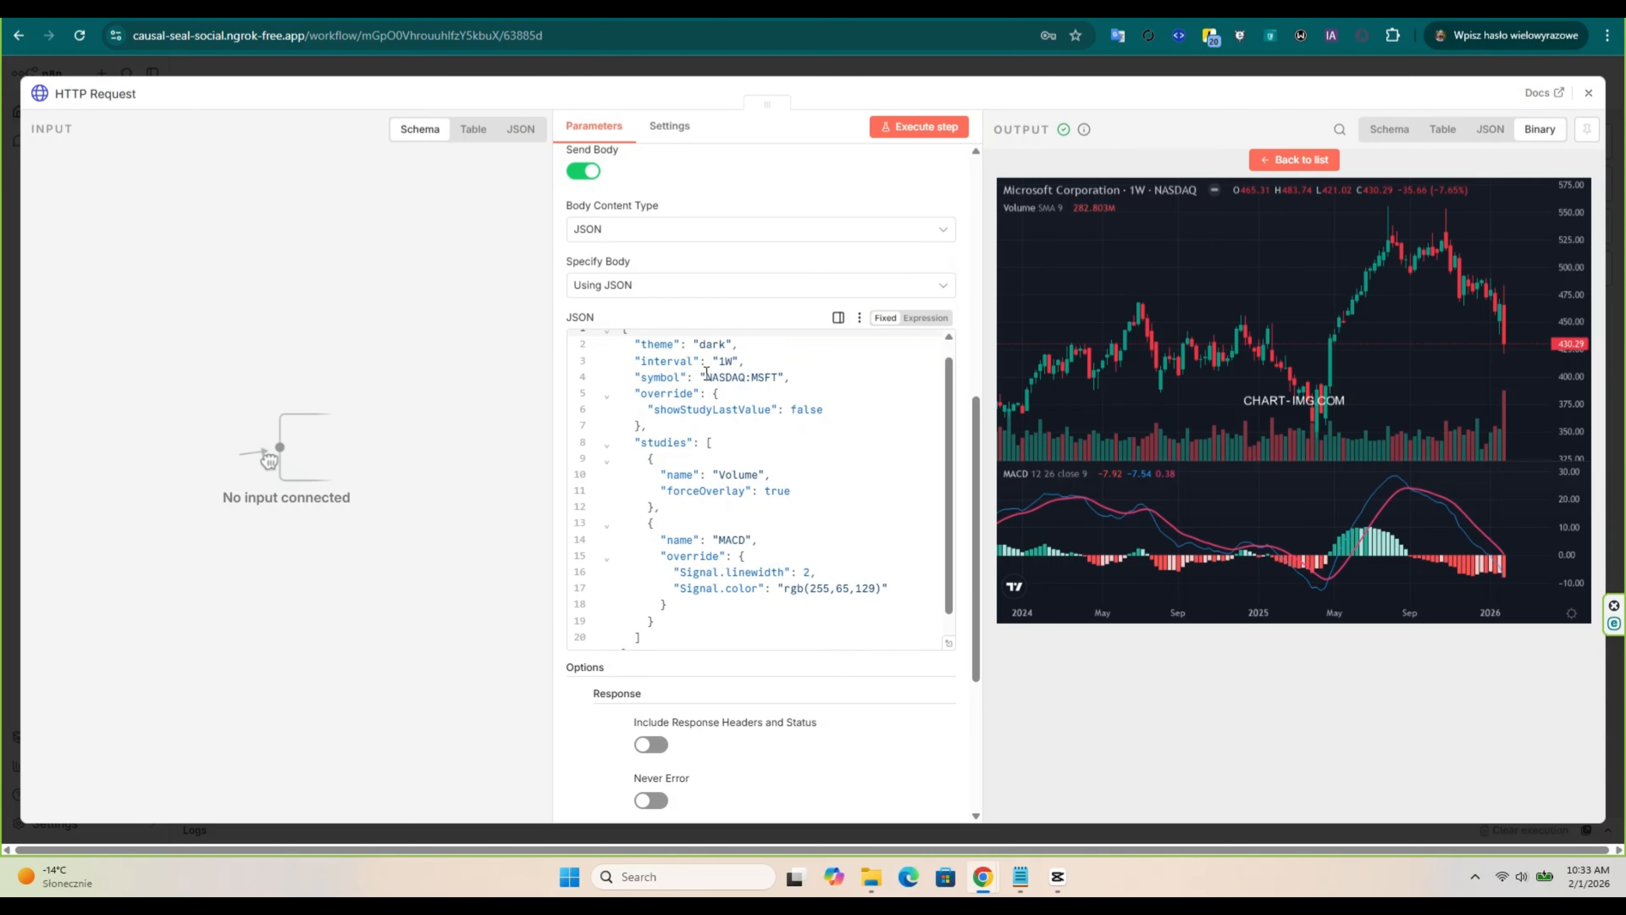
# Step: Check the symbol value in the HTTP Request body, leave its settings and add a Limit node to the canvas
pyautogui.moveTo(706, 375); pyautogui.dragTo(777, 377)
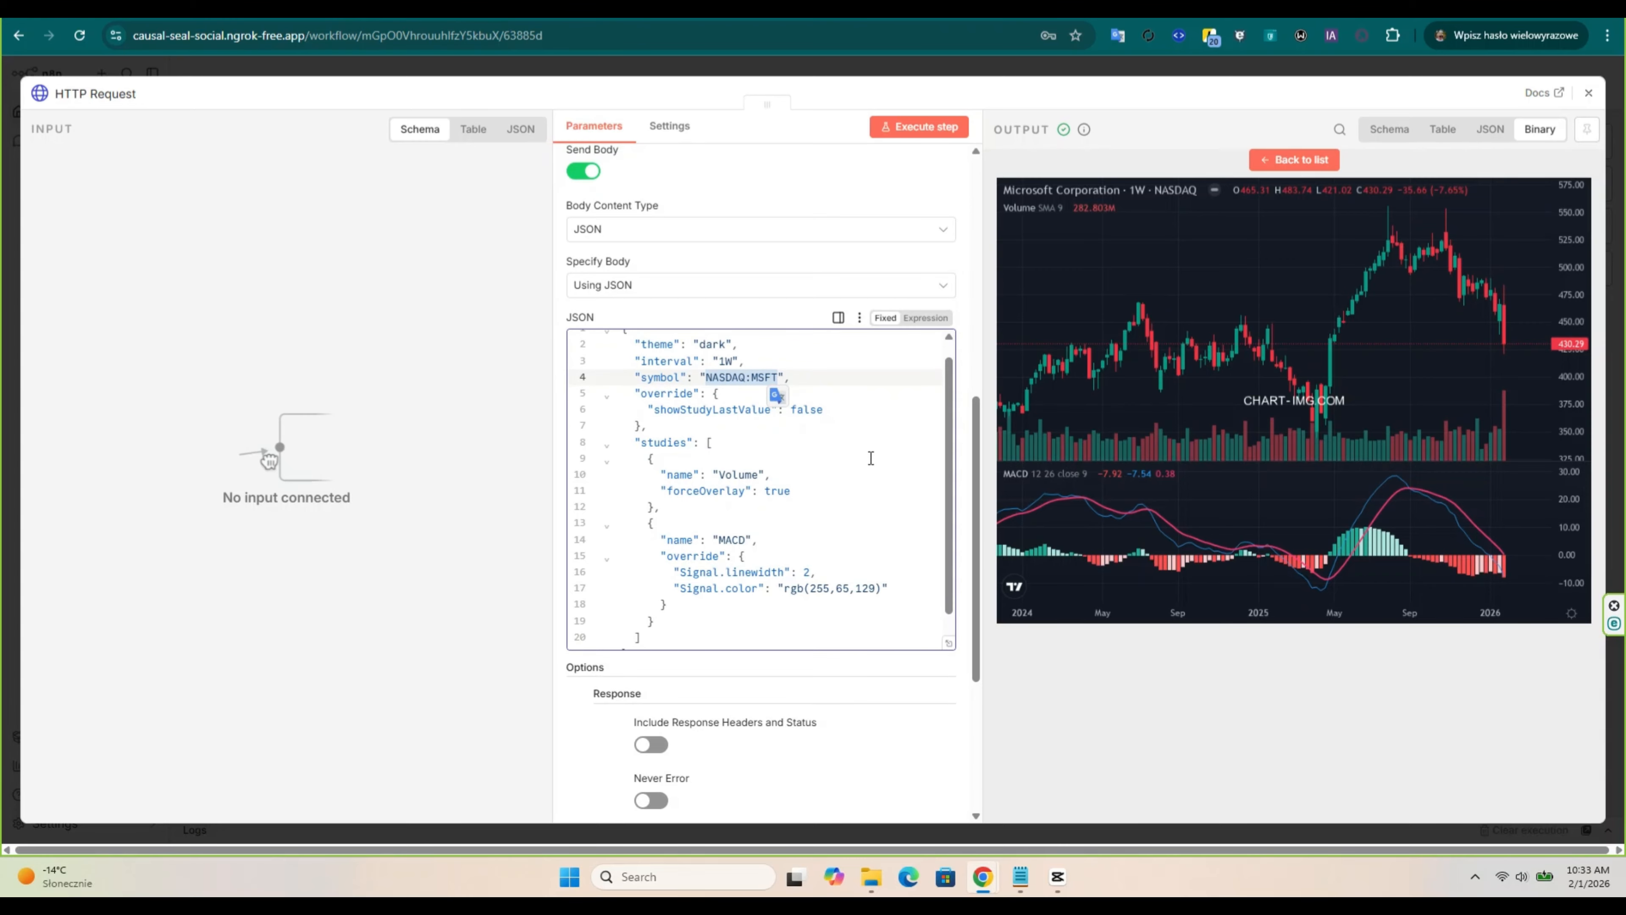
pyautogui.click(1588, 93)
pyautogui.moveTo(609, 514); pyautogui.dragTo(740, 433)
pyautogui.click(1594, 141)
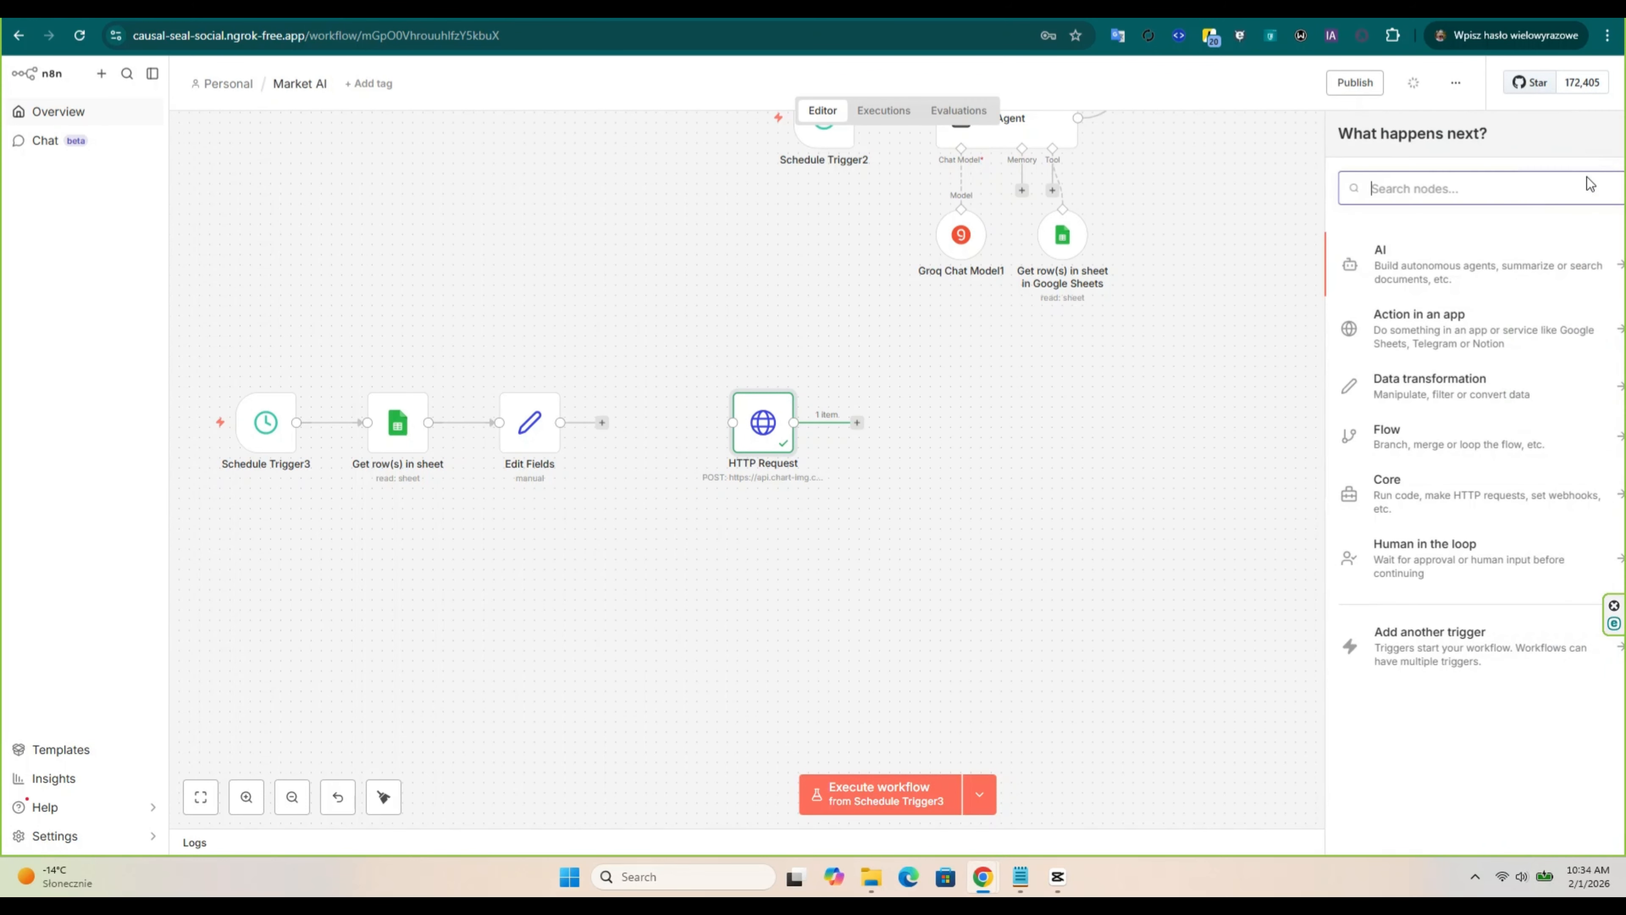
pyautogui.write('limit')
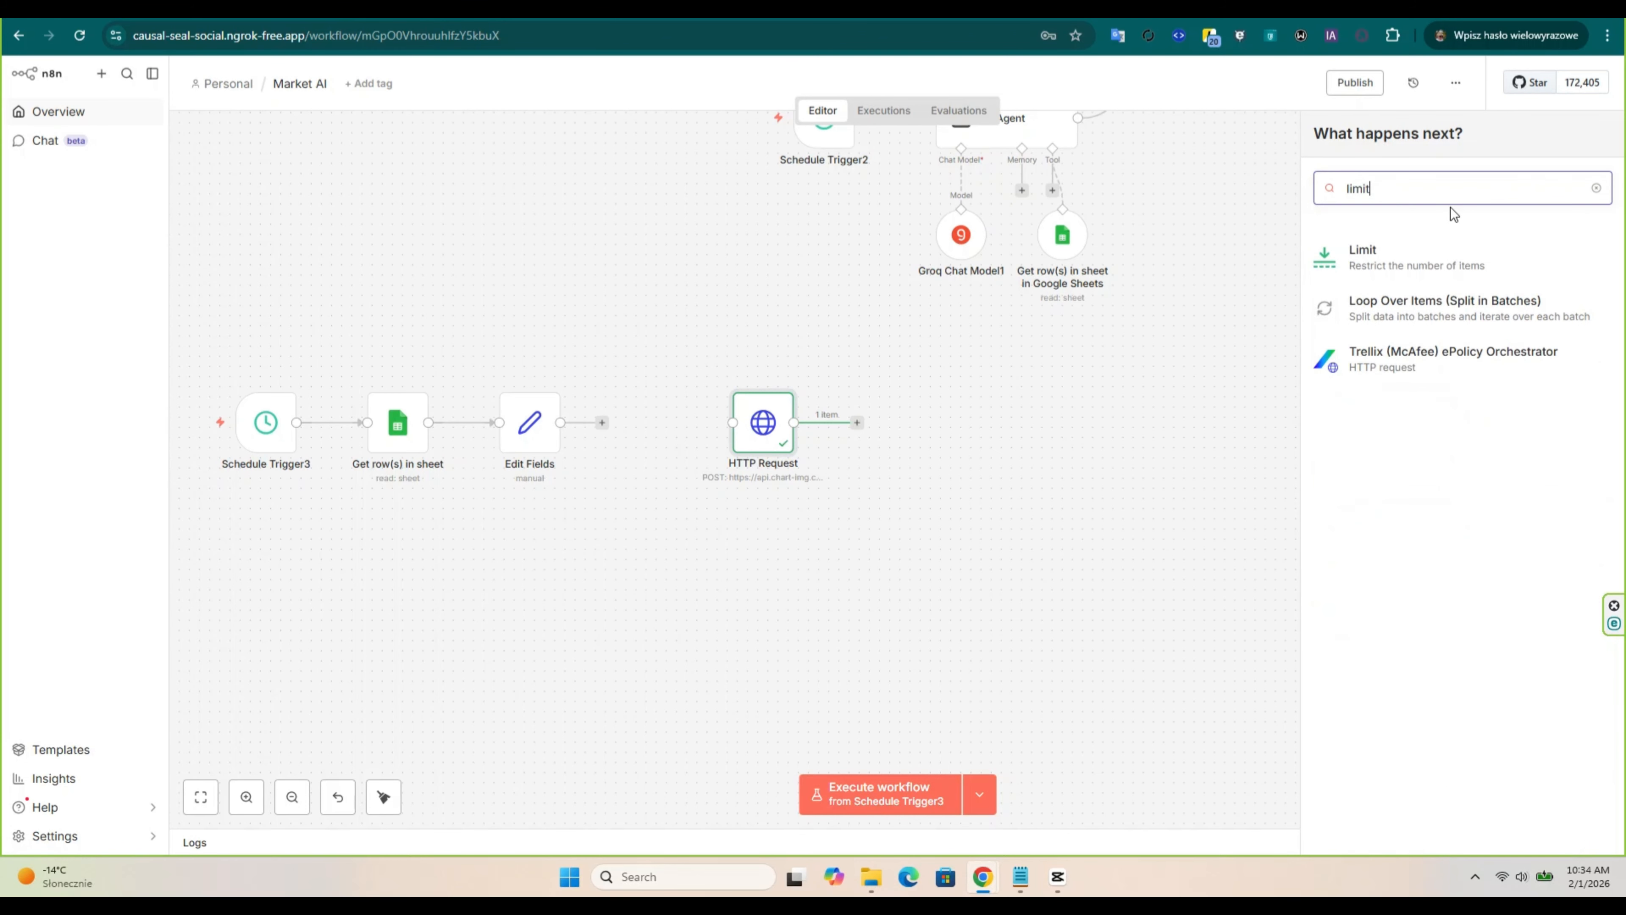
pyautogui.click(1423, 263)
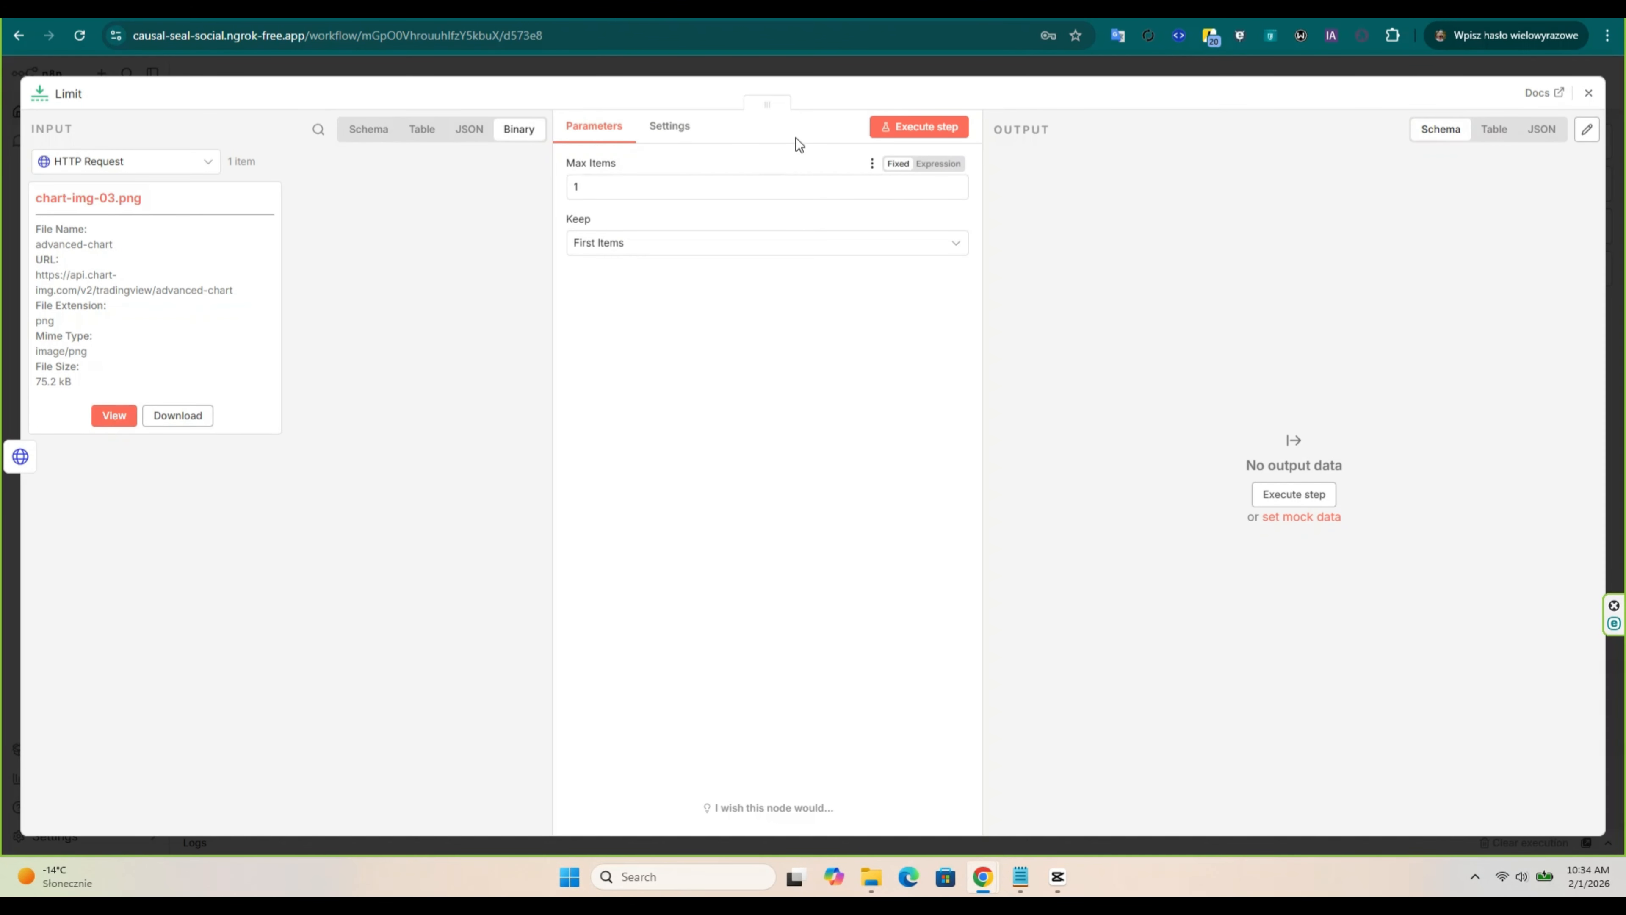
pyautogui.click(1588, 92)
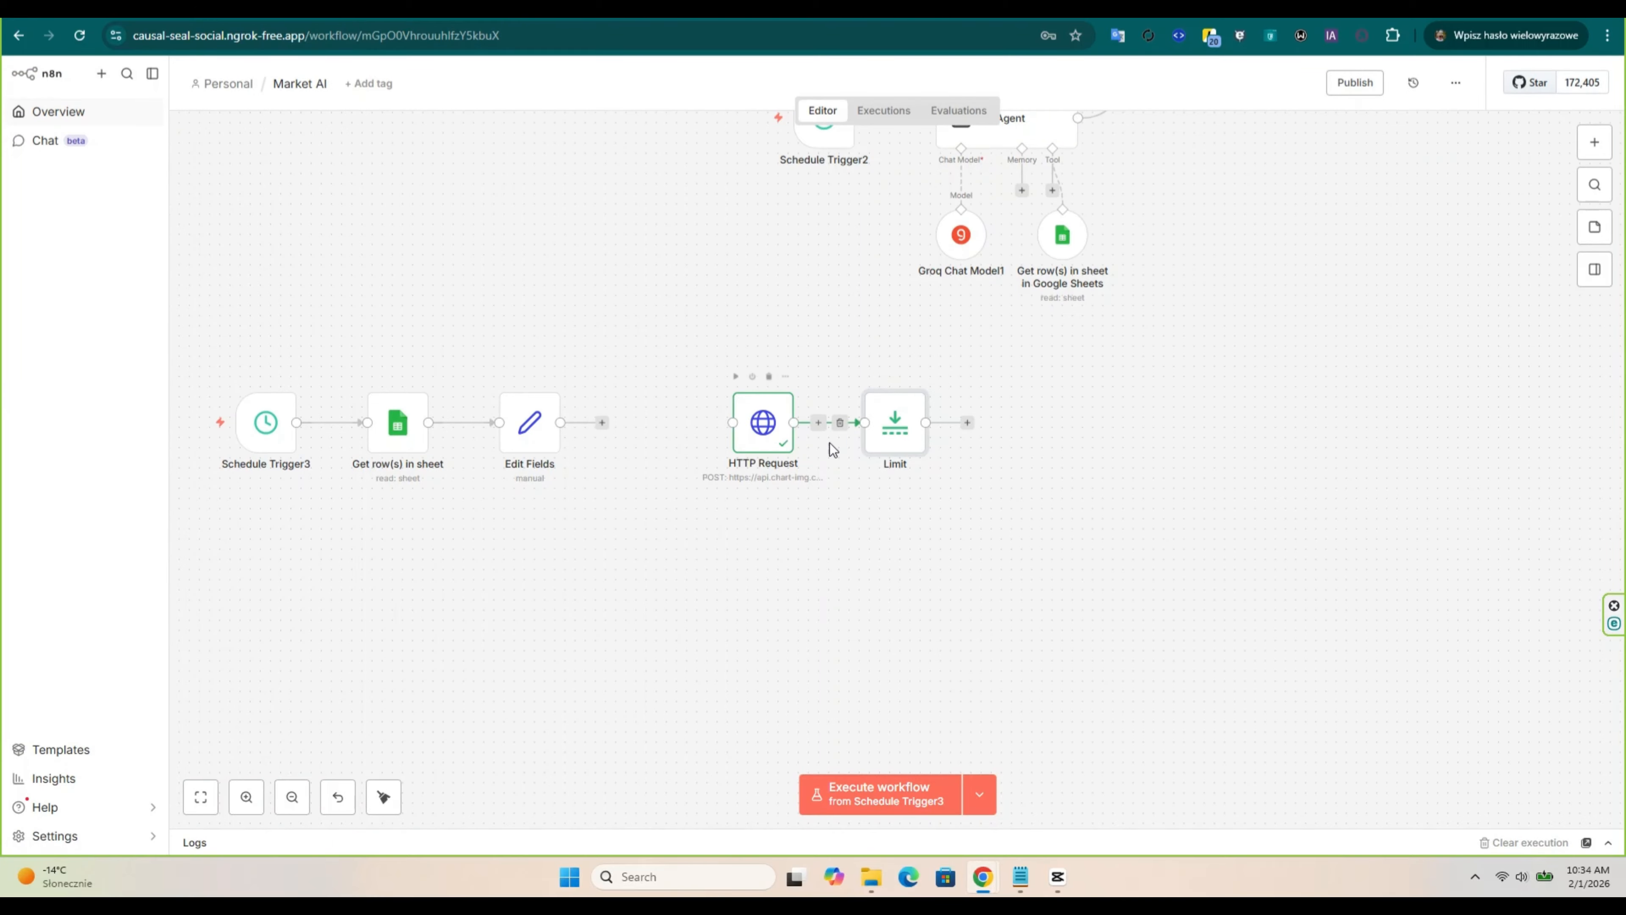
# Step: Place the Limit node between Edit Fields and HTTP Request and connect the three nodes in that order
pyautogui.moveTo(896, 429); pyautogui.dragTo(651, 422)
pyautogui.click(734, 510)
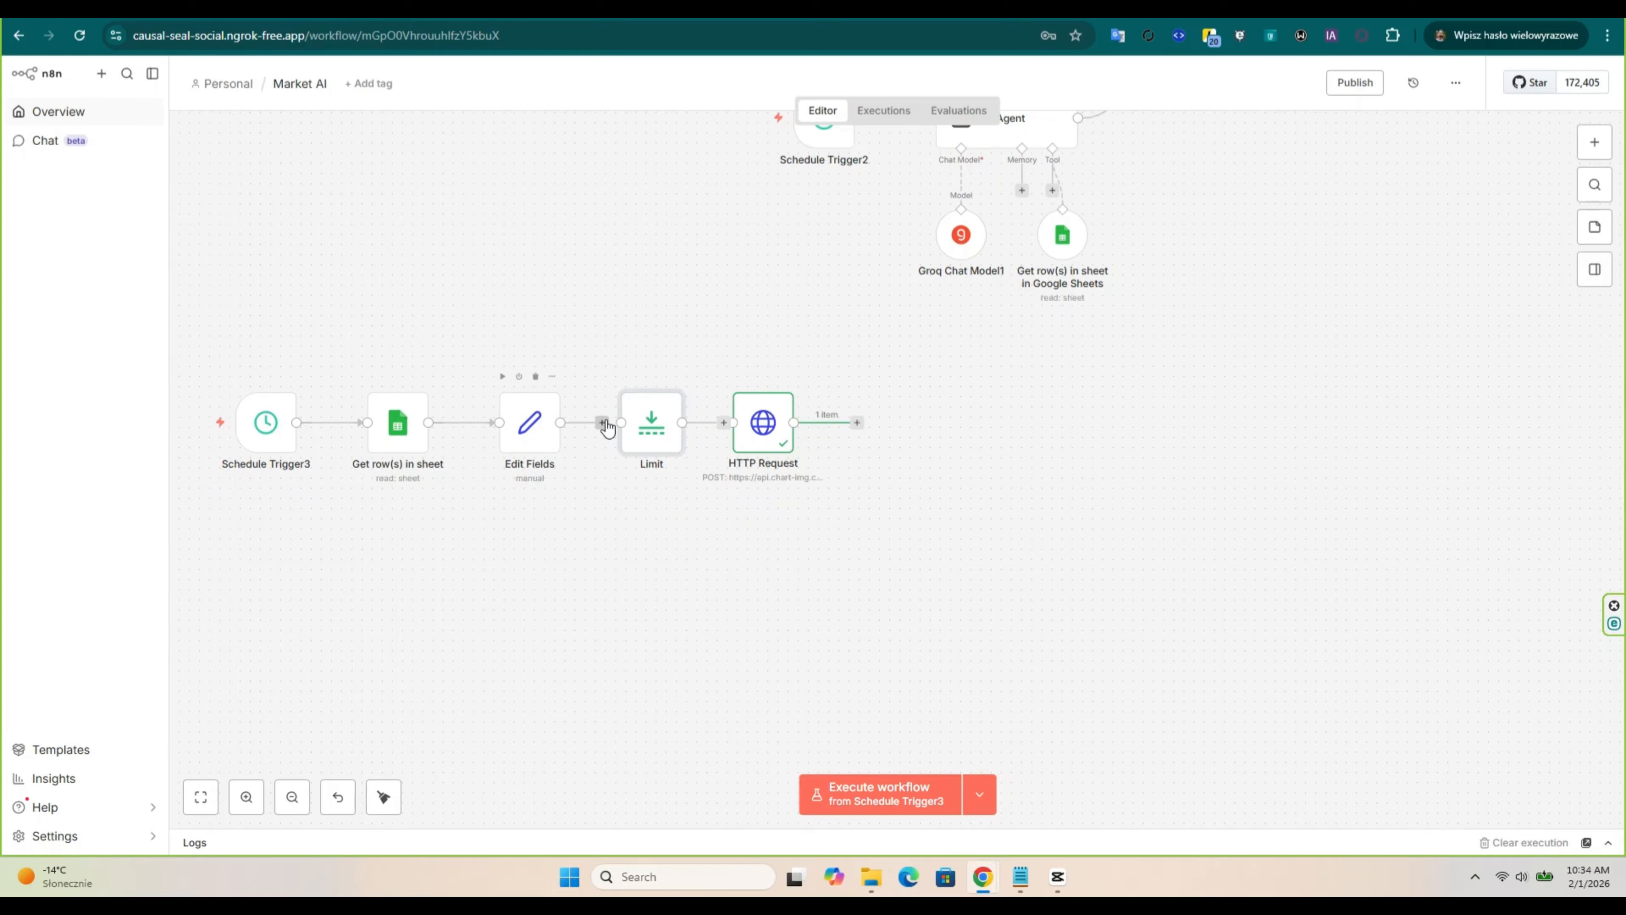
pyautogui.click(837, 424)
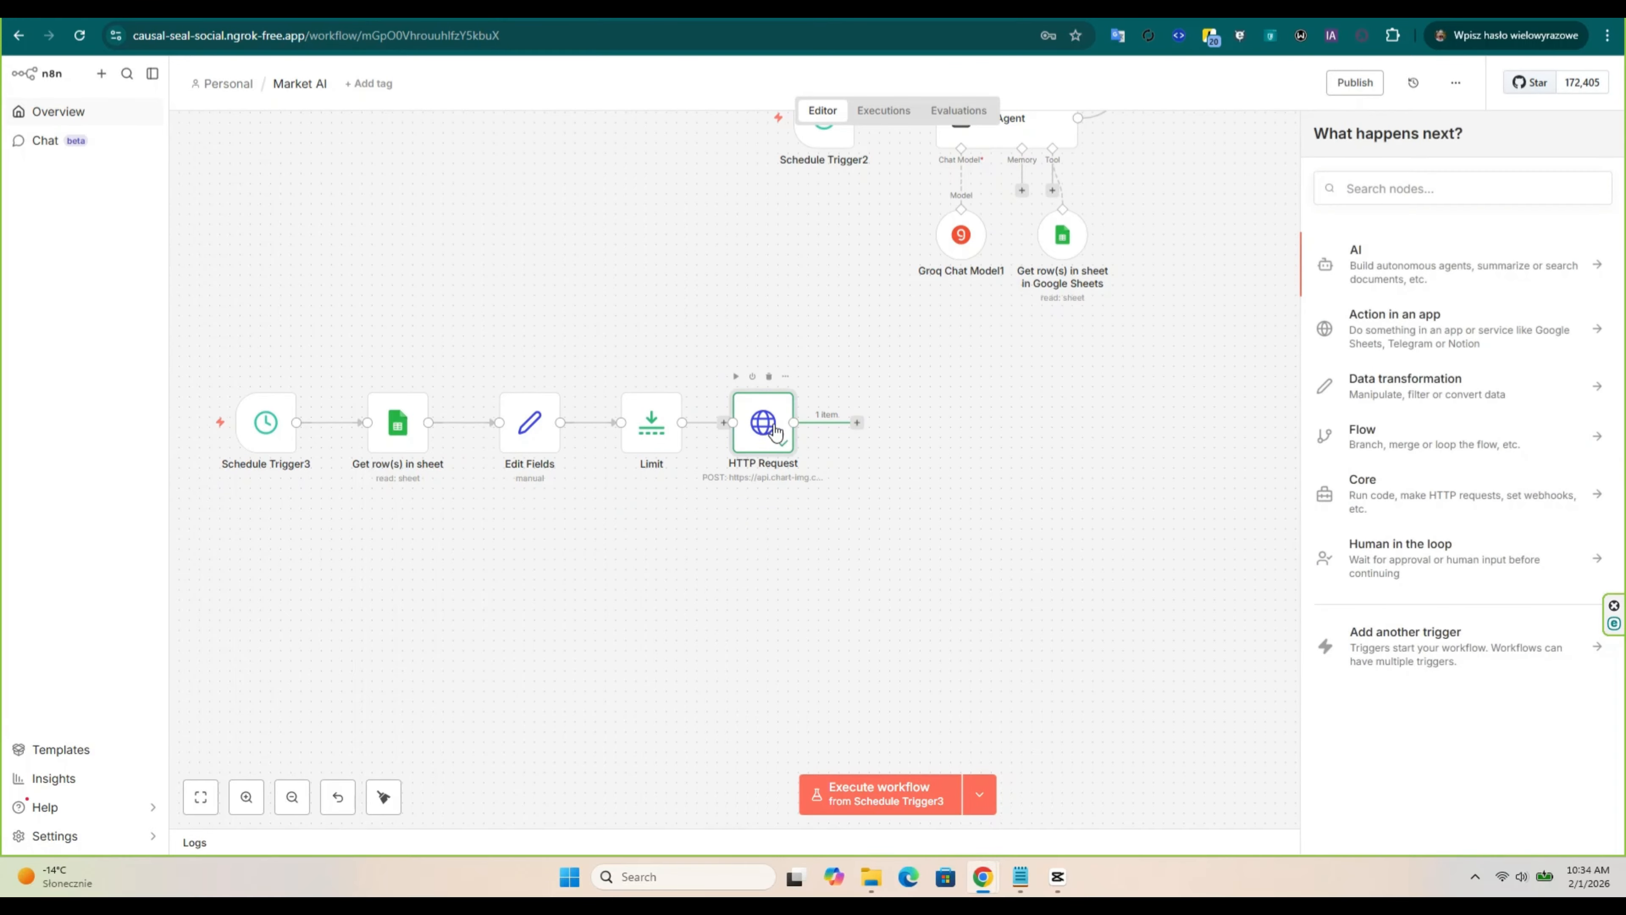
pyautogui.moveTo(774, 436)
pyautogui.mouseDown()
pyautogui.moveTo(815, 446)
pyautogui.moveTo(771, 437)
pyautogui.moveTo(794, 420)
pyautogui.moveTo(777, 429)
pyautogui.mouseUp()
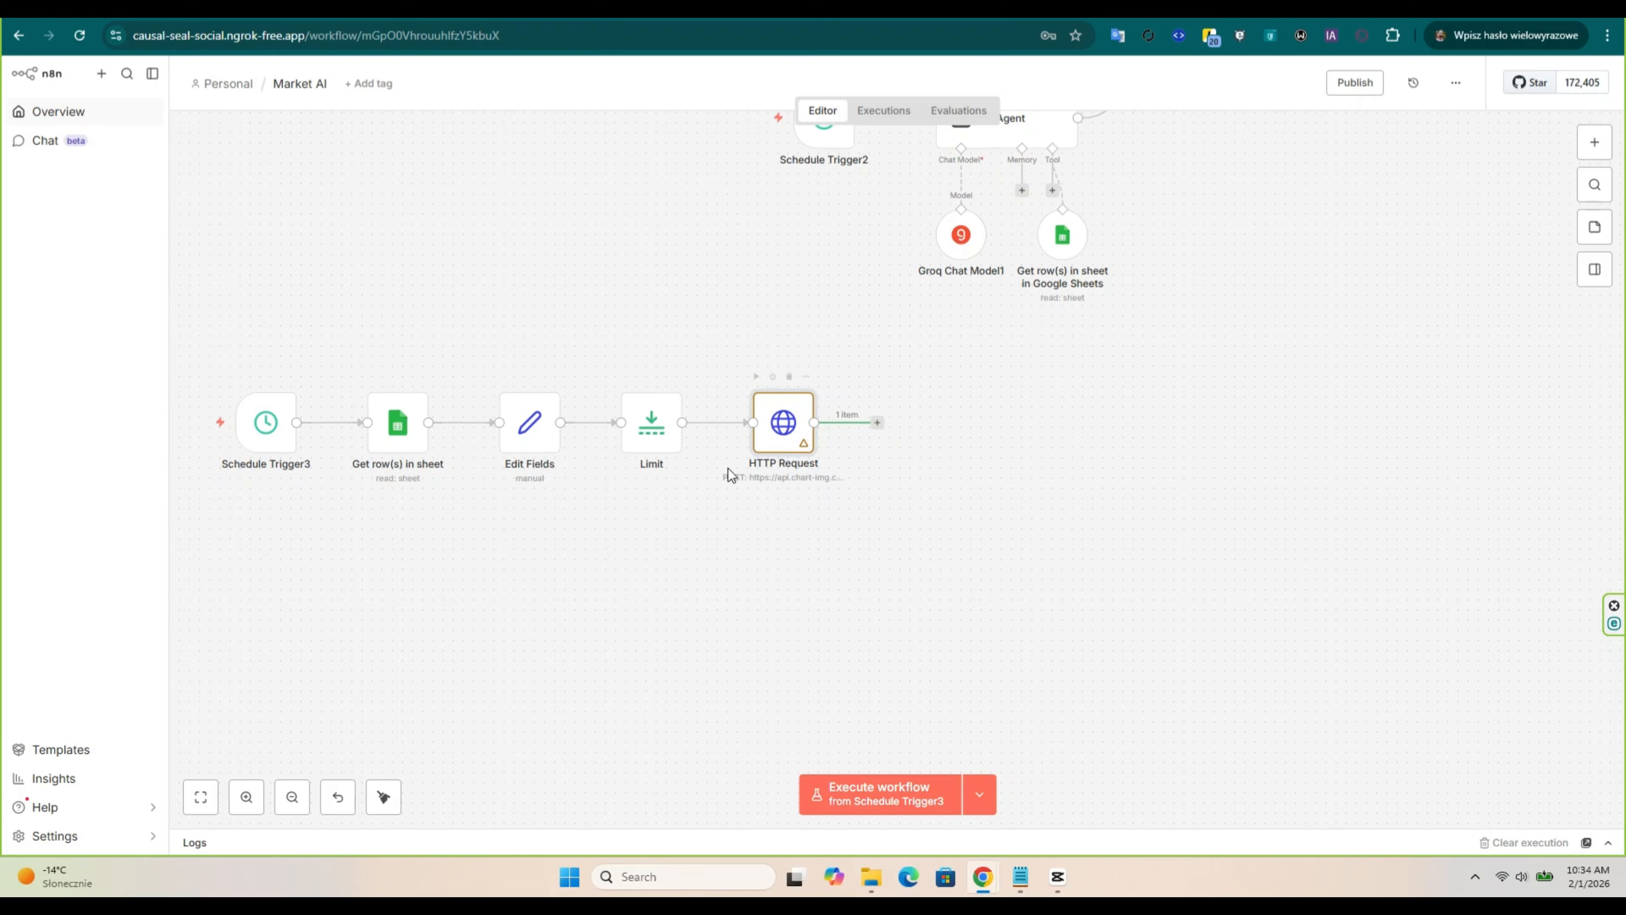
# Step: Execute the Limit node with a maximum of 1 item and return to the canvas
pyautogui.doubleClick(652, 425)
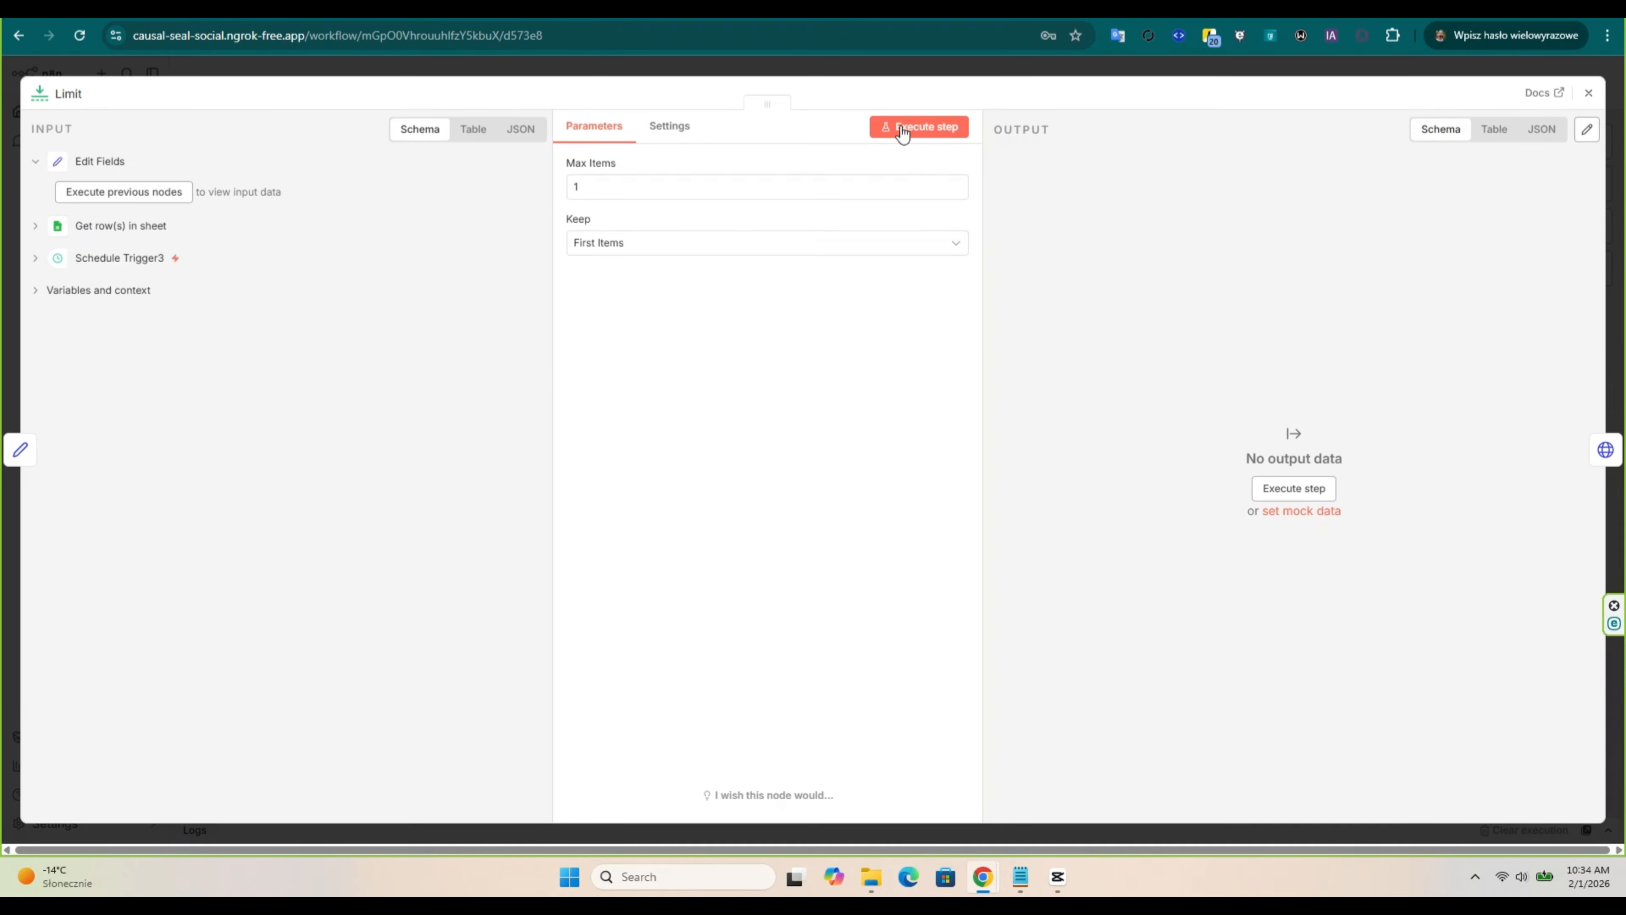
pyautogui.click(915, 126)
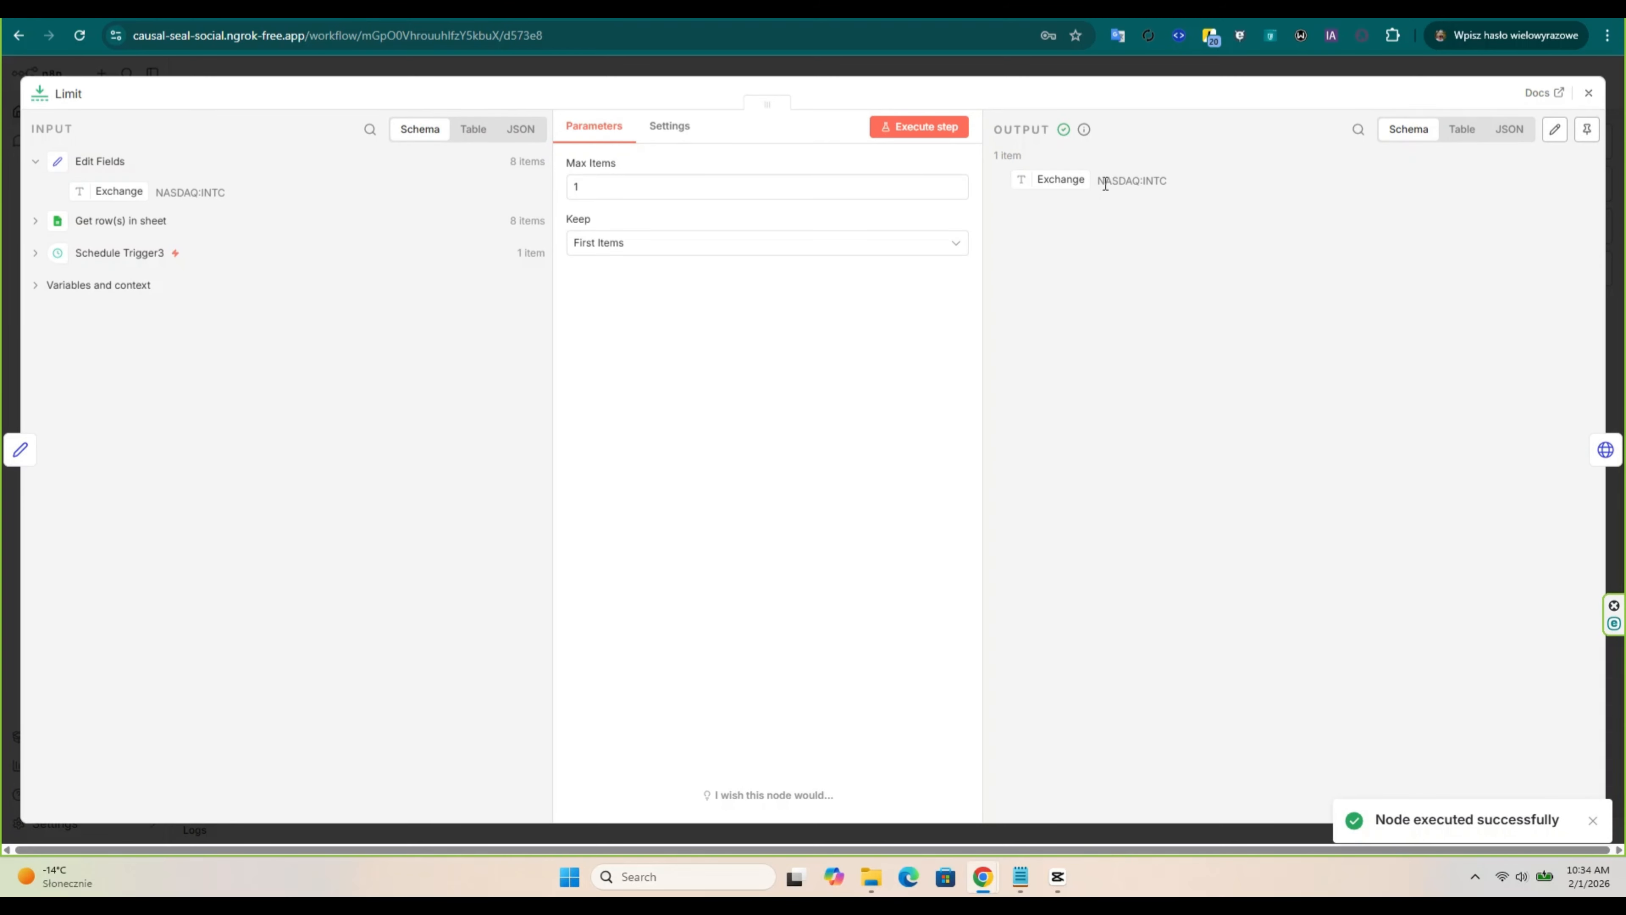
pyautogui.click(1589, 93)
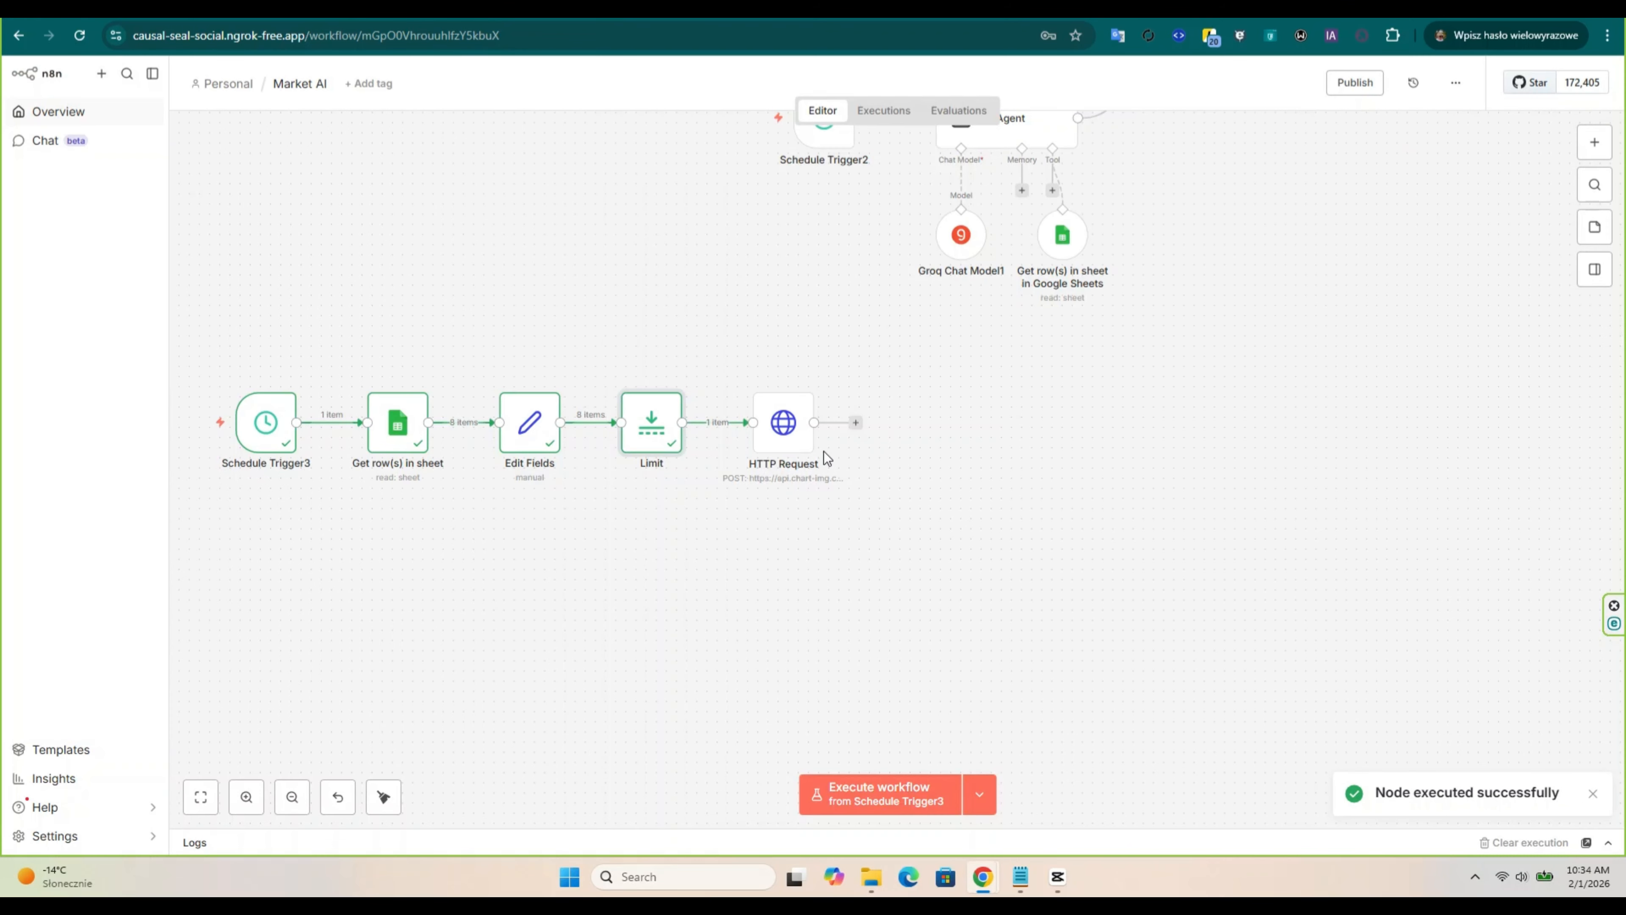
# Step: Map the Limit output's Exchange field into the JSON body of the HTTP Request node as an expression
pyautogui.click(782, 442)
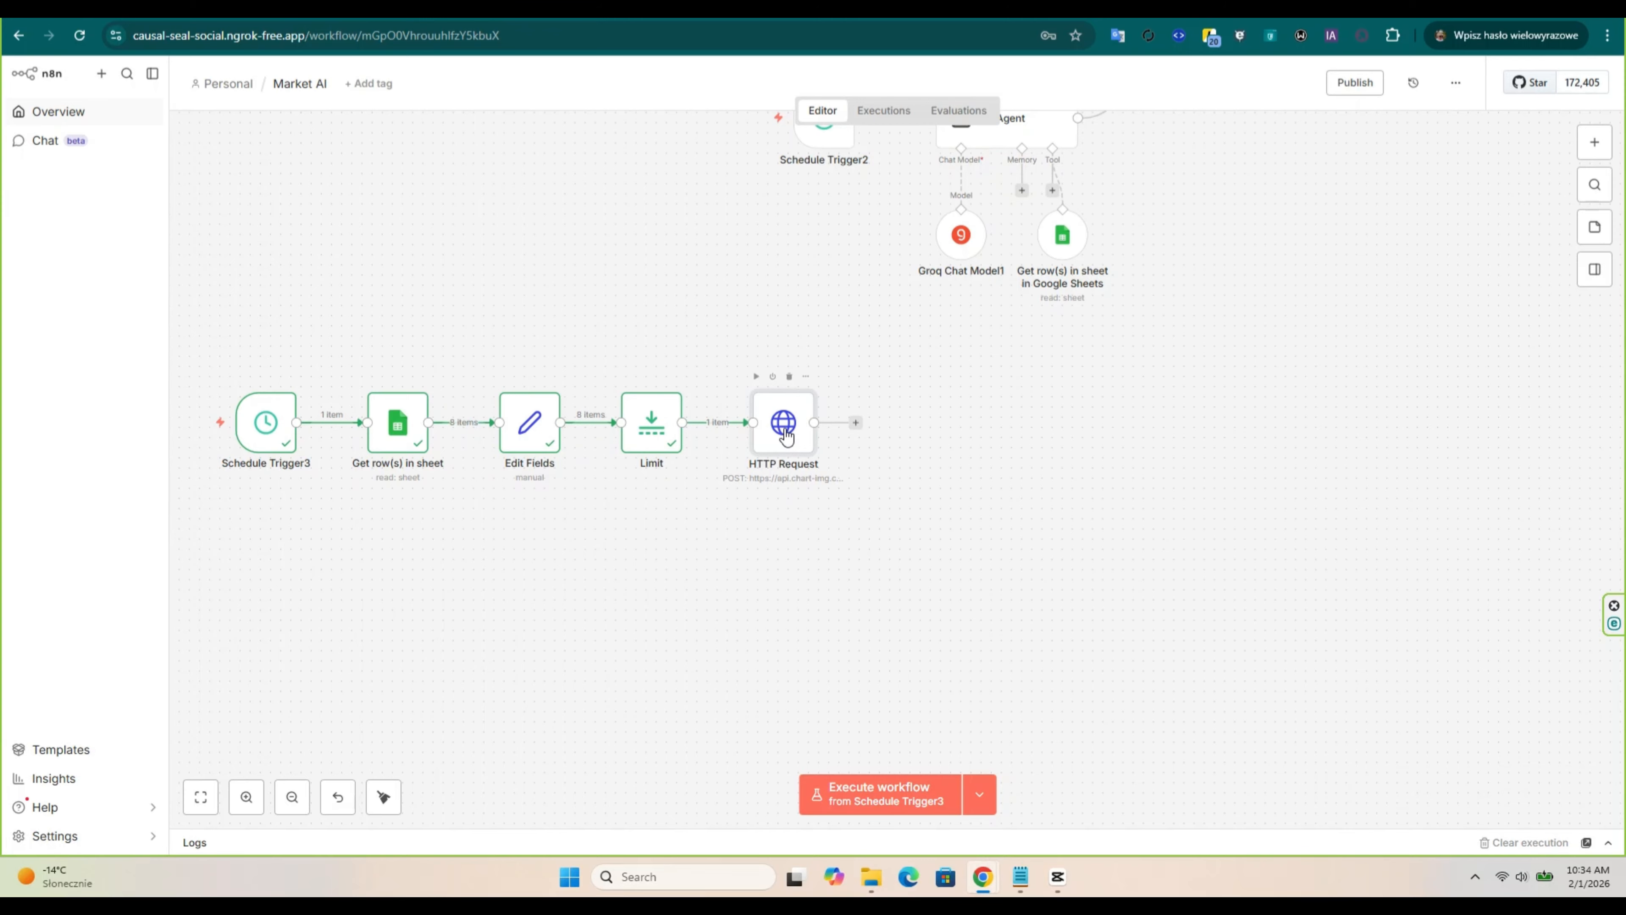
pyautogui.doubleClick(791, 437)
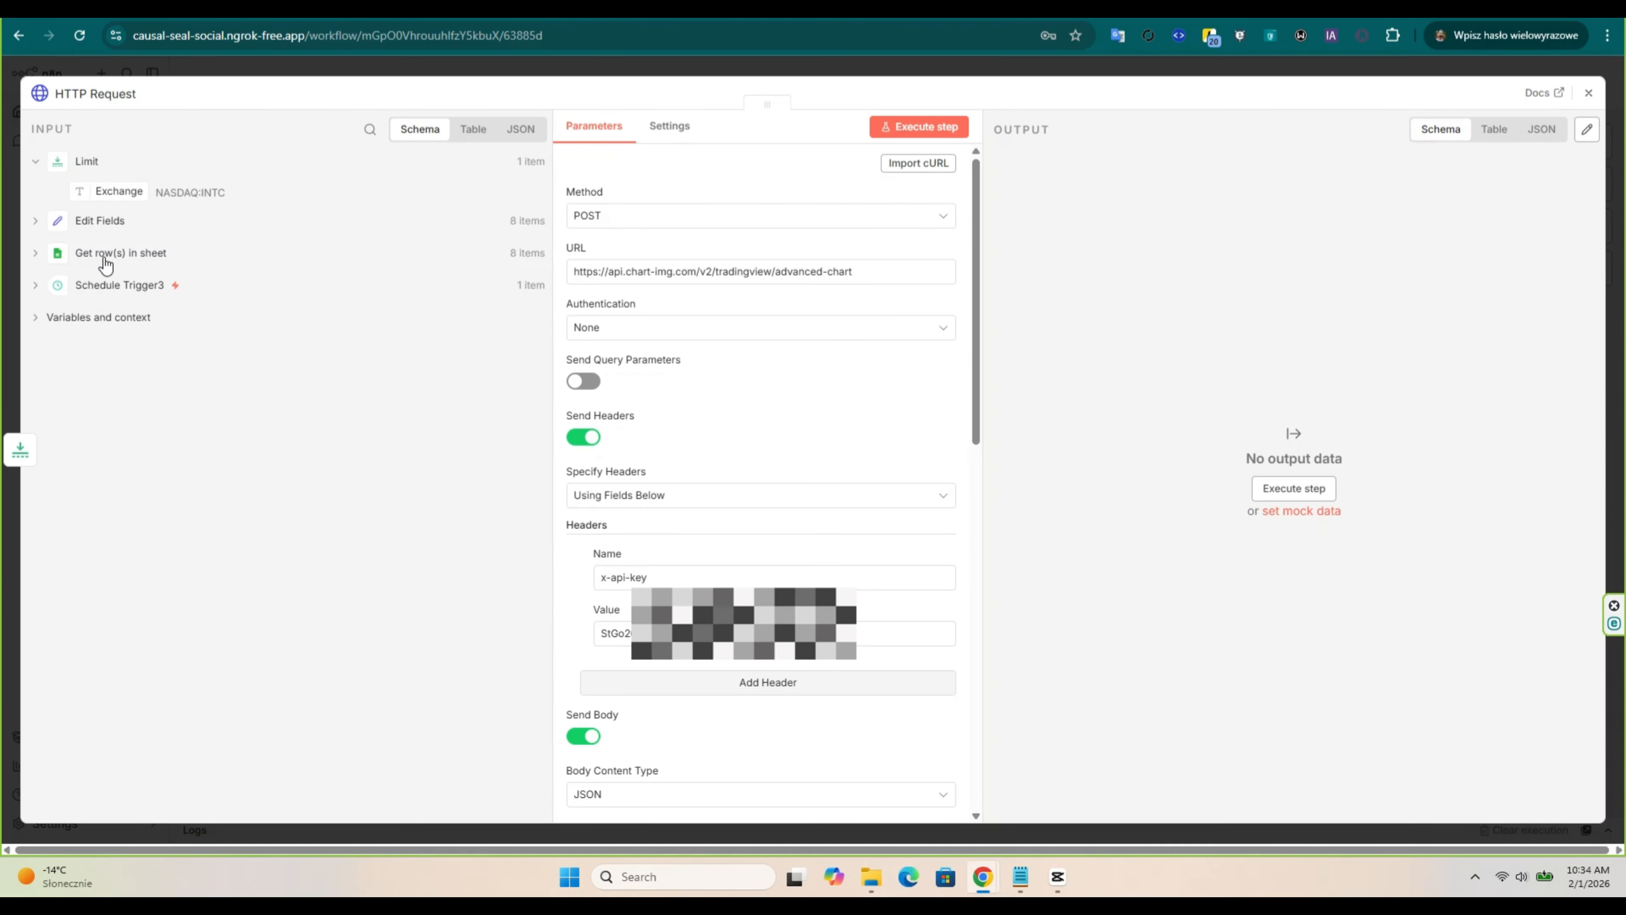
pyautogui.scroll(-6, 740, 493)
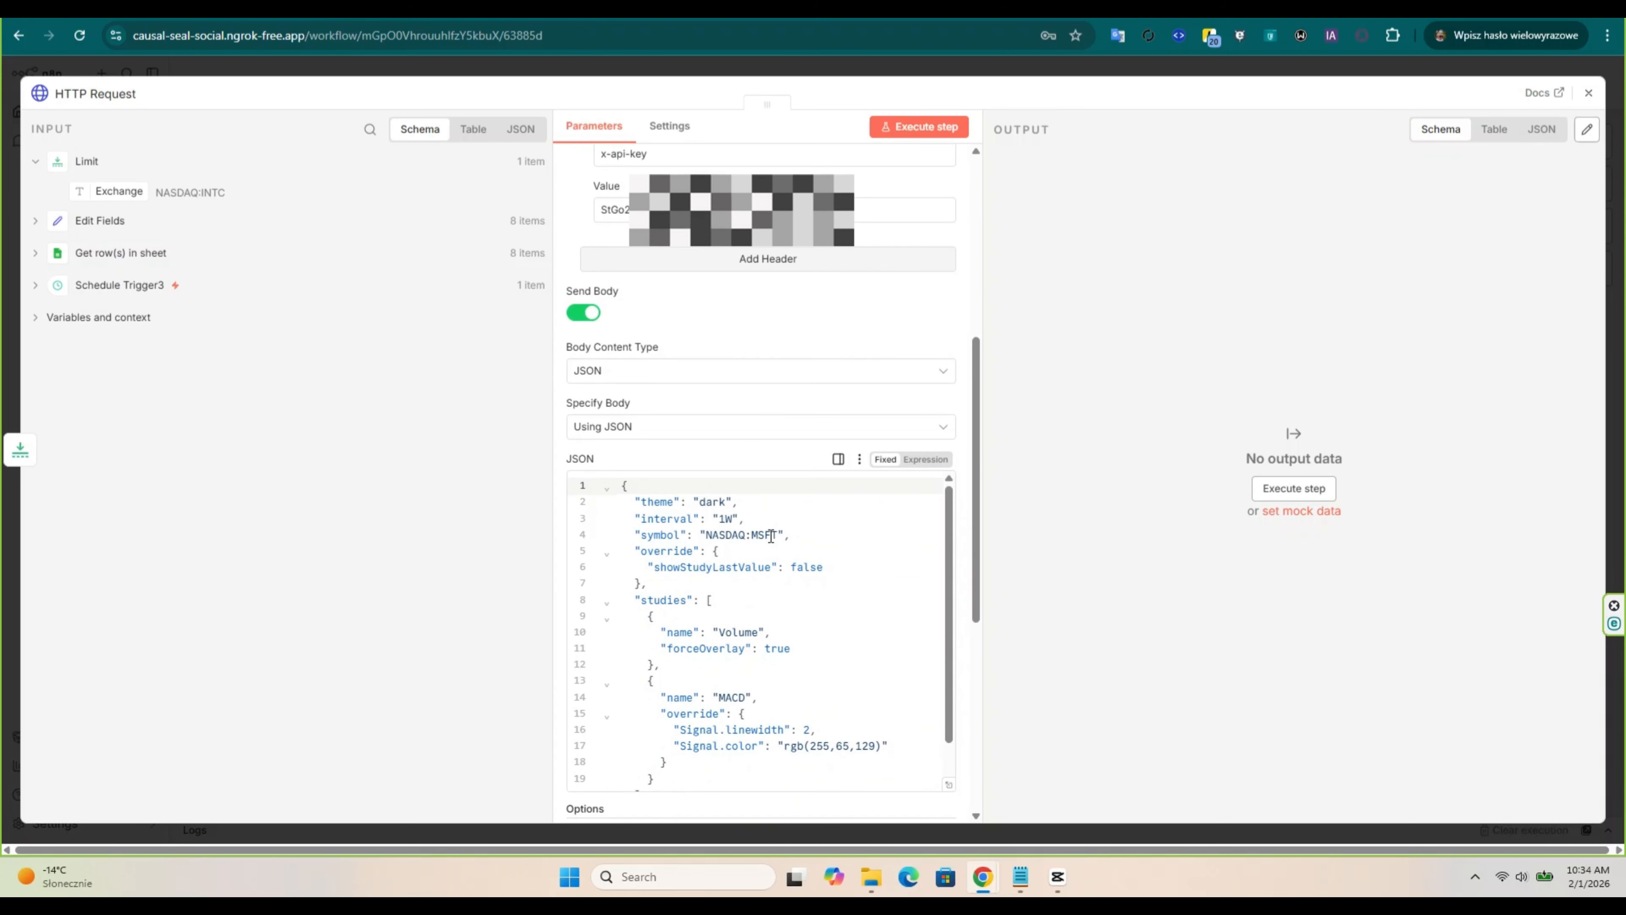
pyautogui.moveTo(778, 535); pyautogui.dragTo(705, 534)
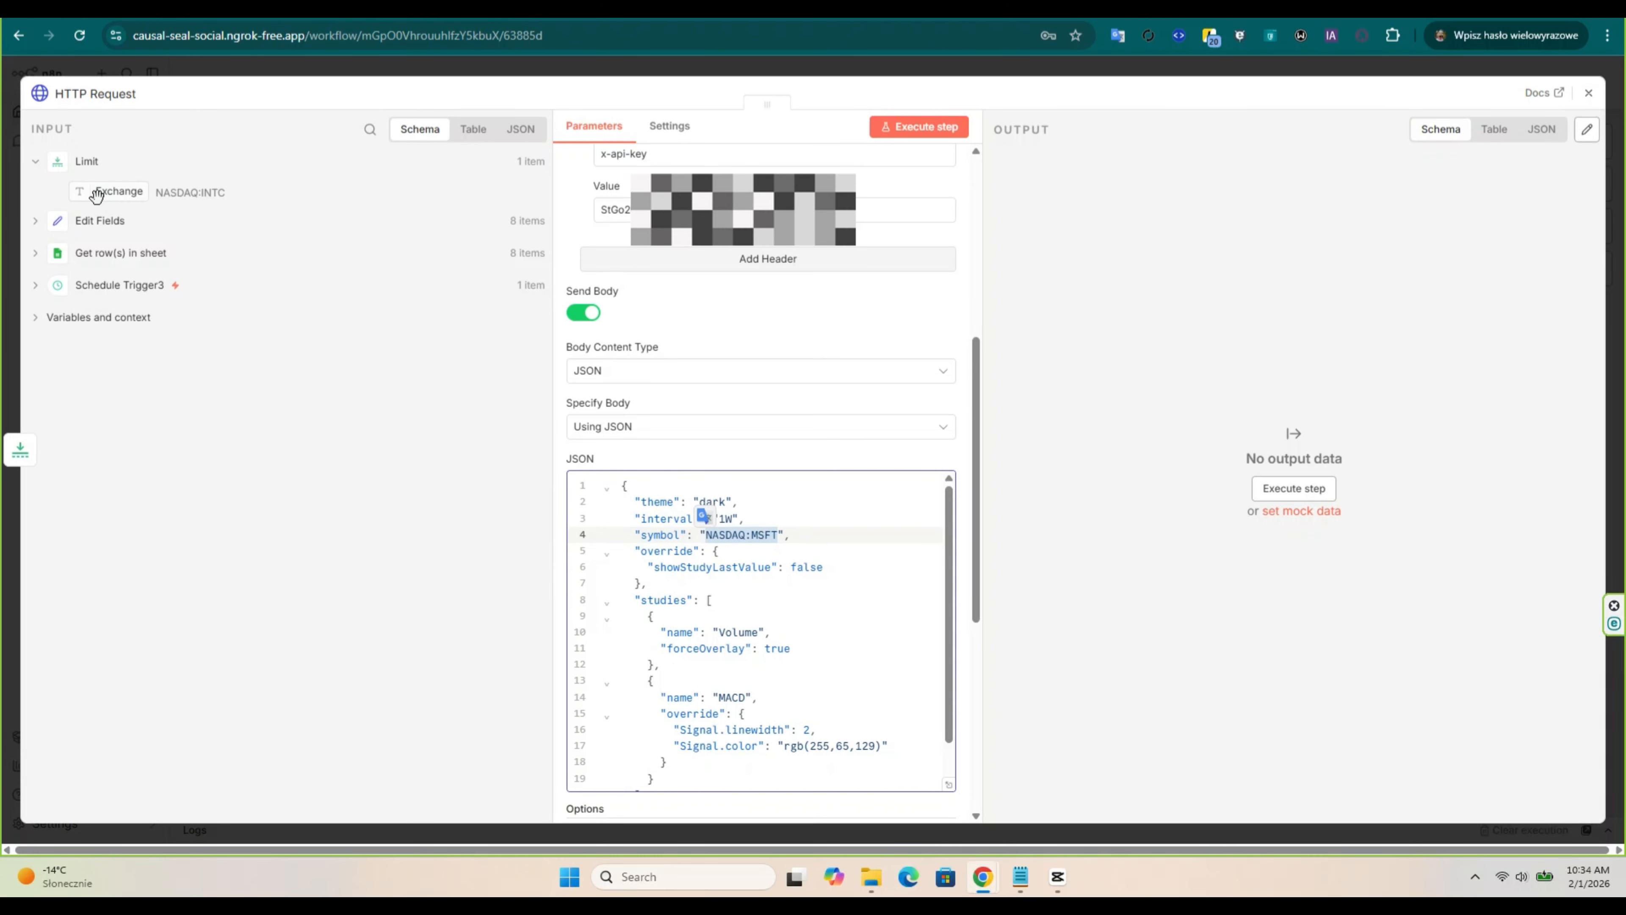
pyautogui.moveTo(125, 191); pyautogui.dragTo(706, 539)
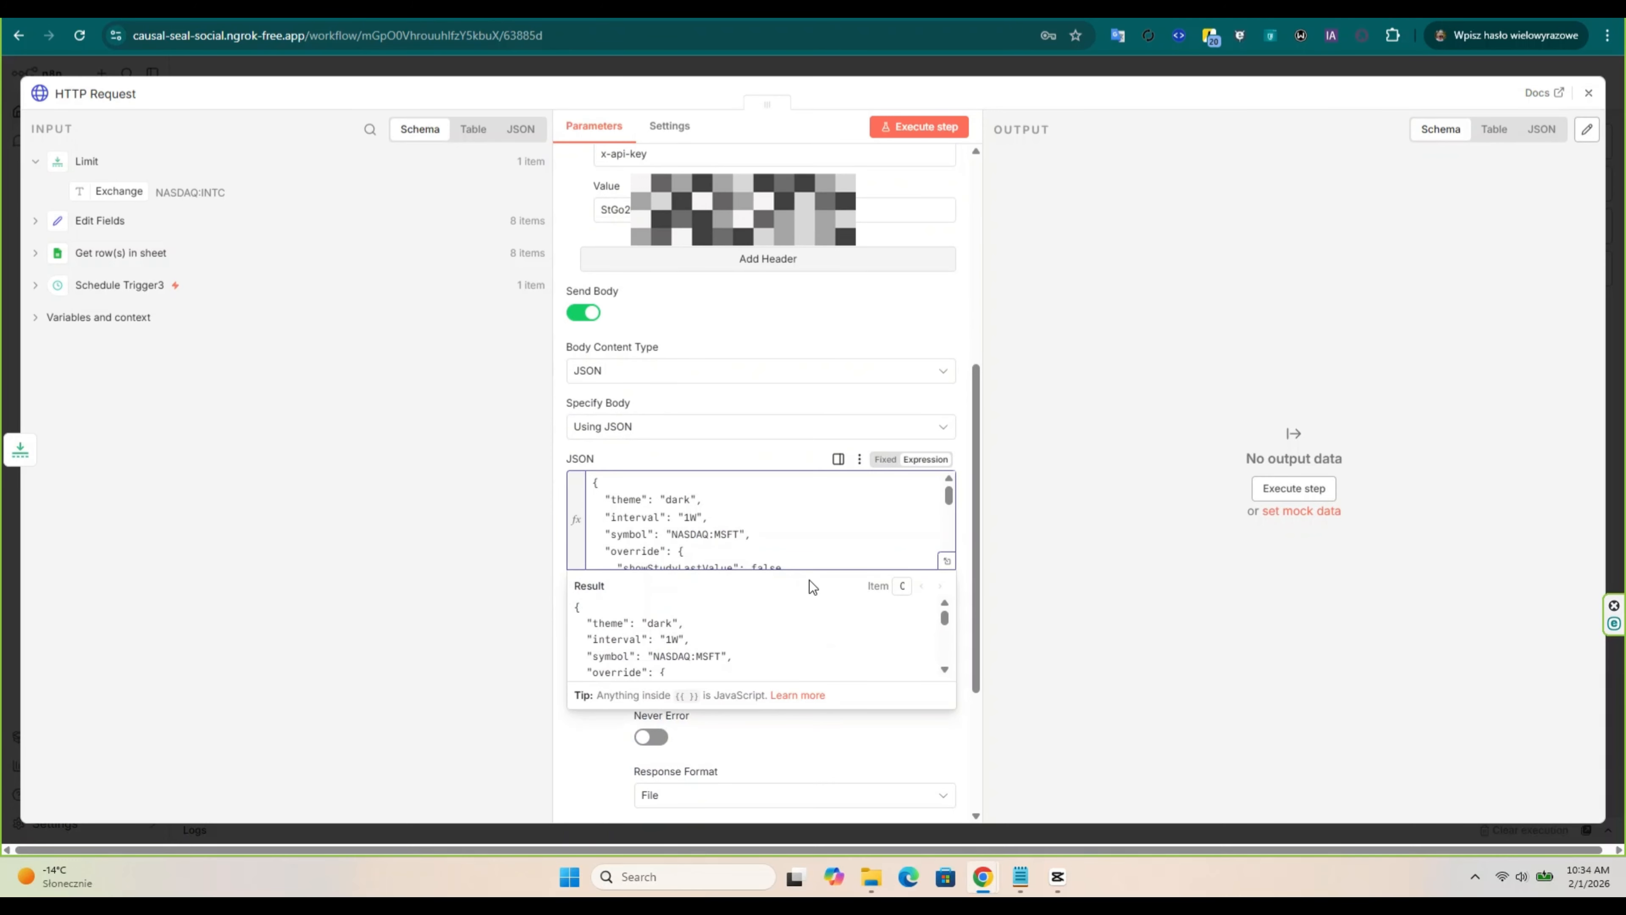
# Step: Move the {{ $json.Exchange }} expression from the end of the JSON body into the symbol value, replacing the fixed ticker
pyautogui.scroll(-5, 777, 525)
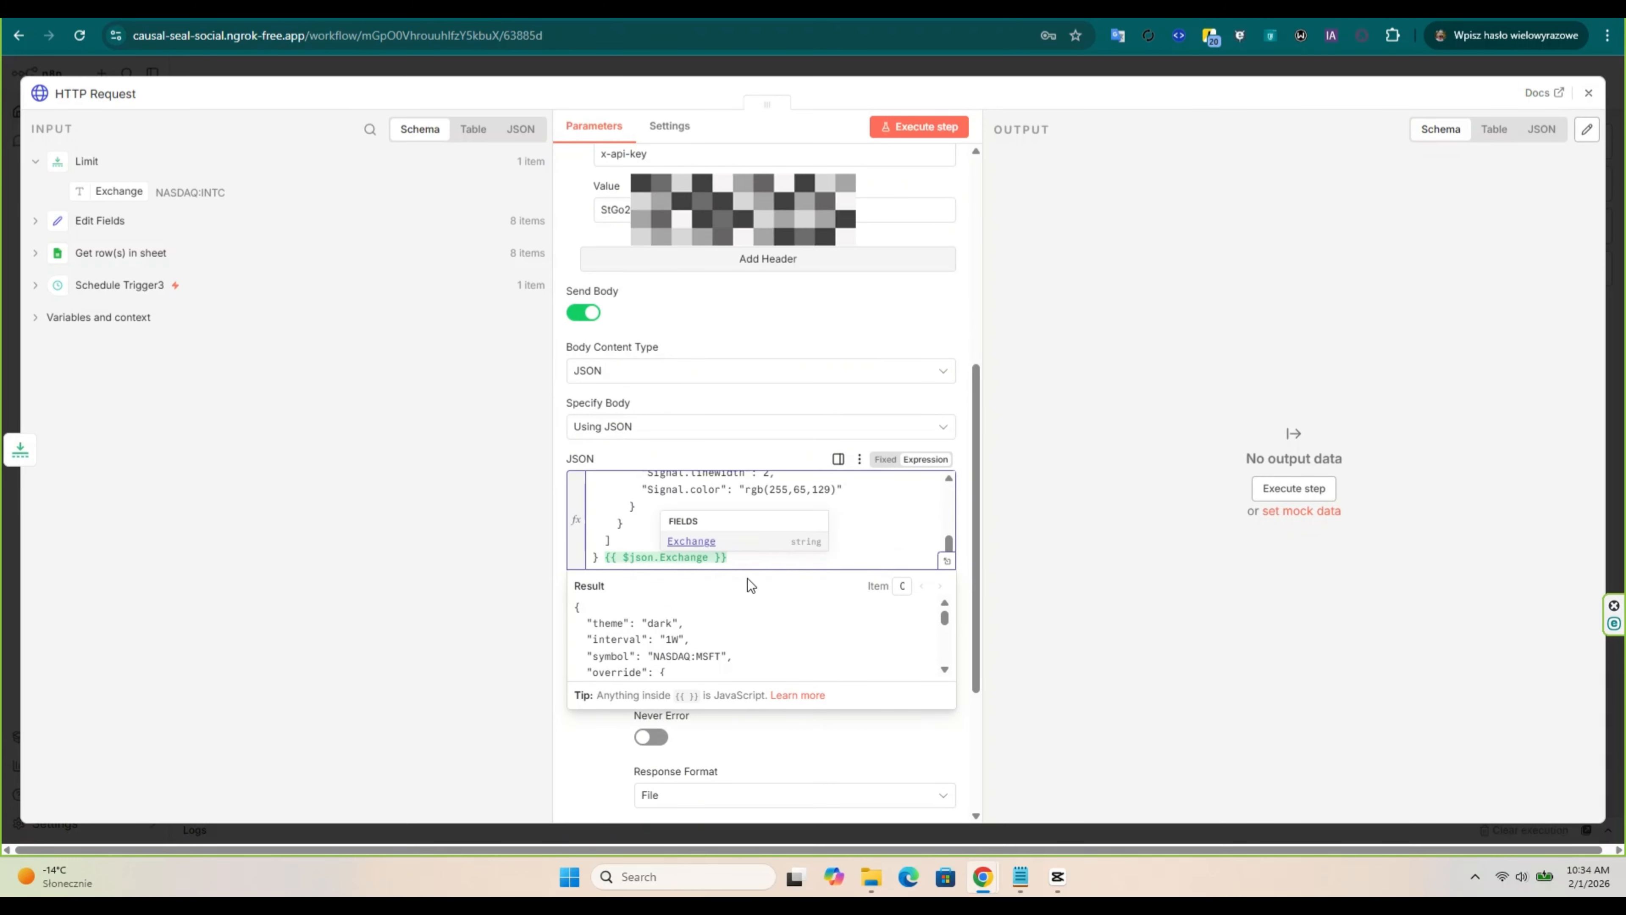
pyautogui.moveTo(751, 557); pyautogui.dragTo(602, 557)
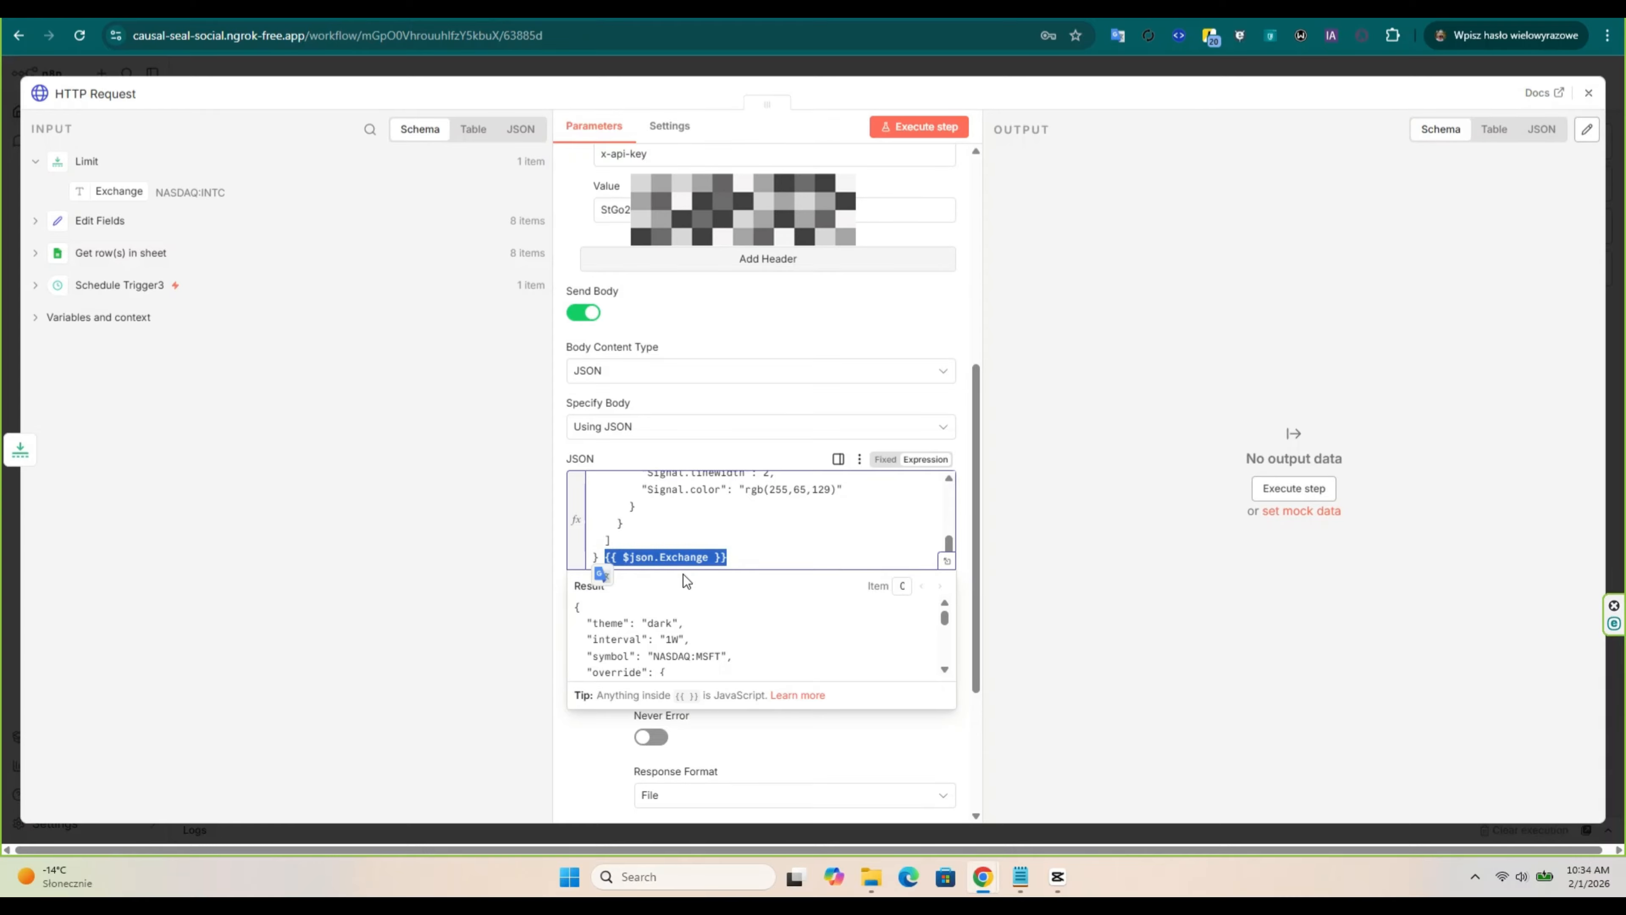
pyautogui.hotkey('ctrl', 'x')
pyautogui.scroll(10, 776, 516)
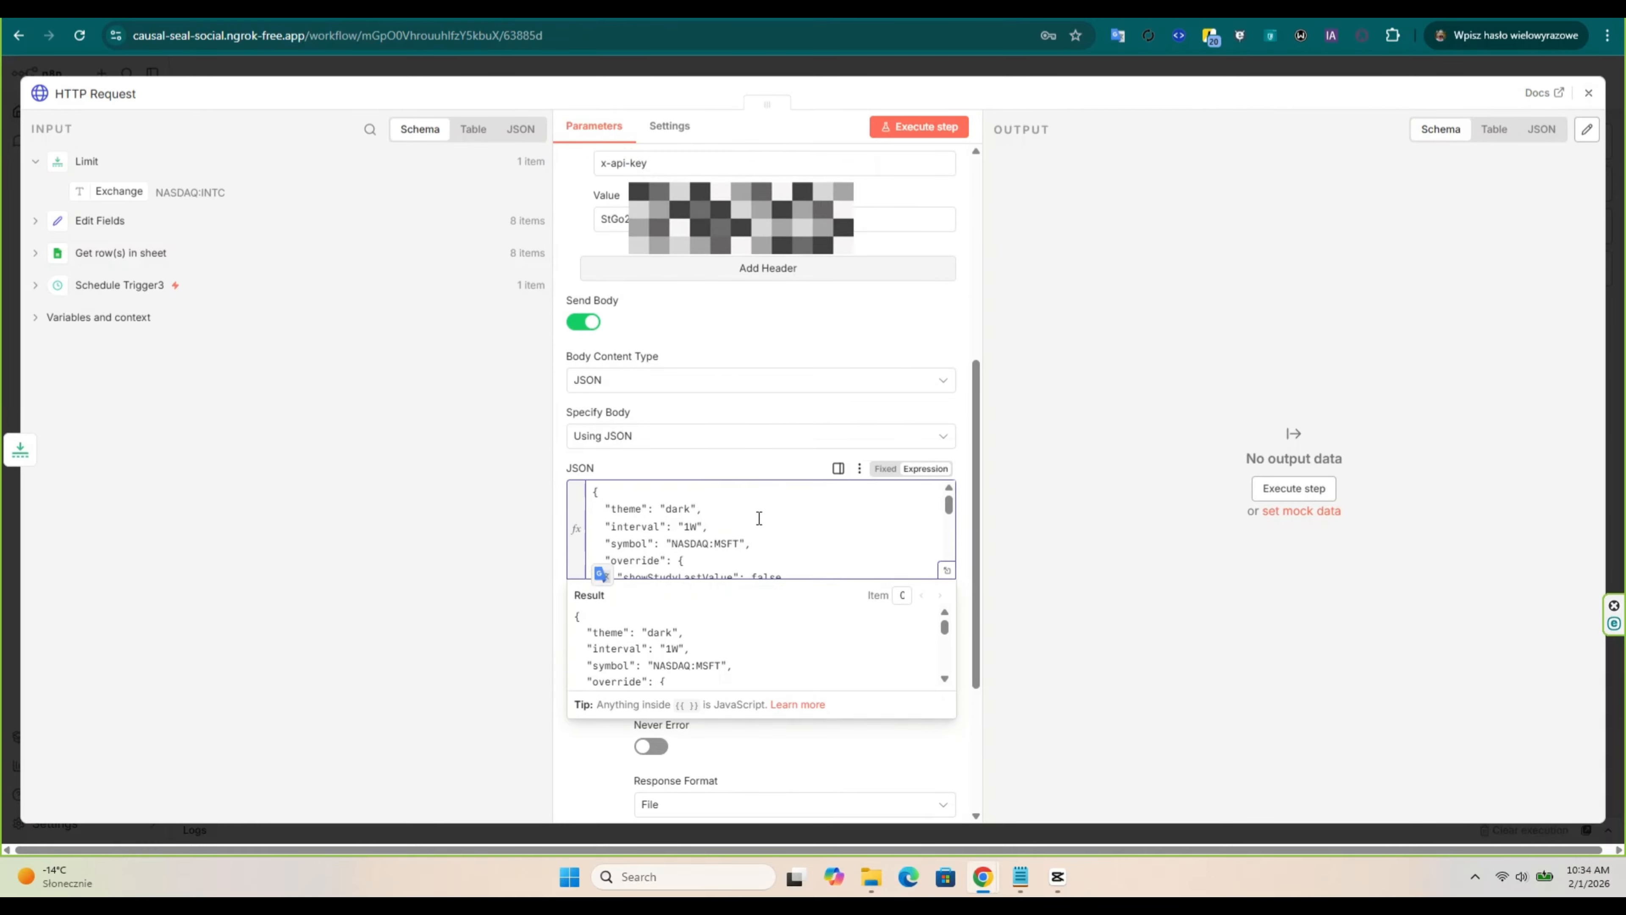
pyautogui.scroll(2, 777, 592)
pyautogui.scroll(-5, 745, 683)
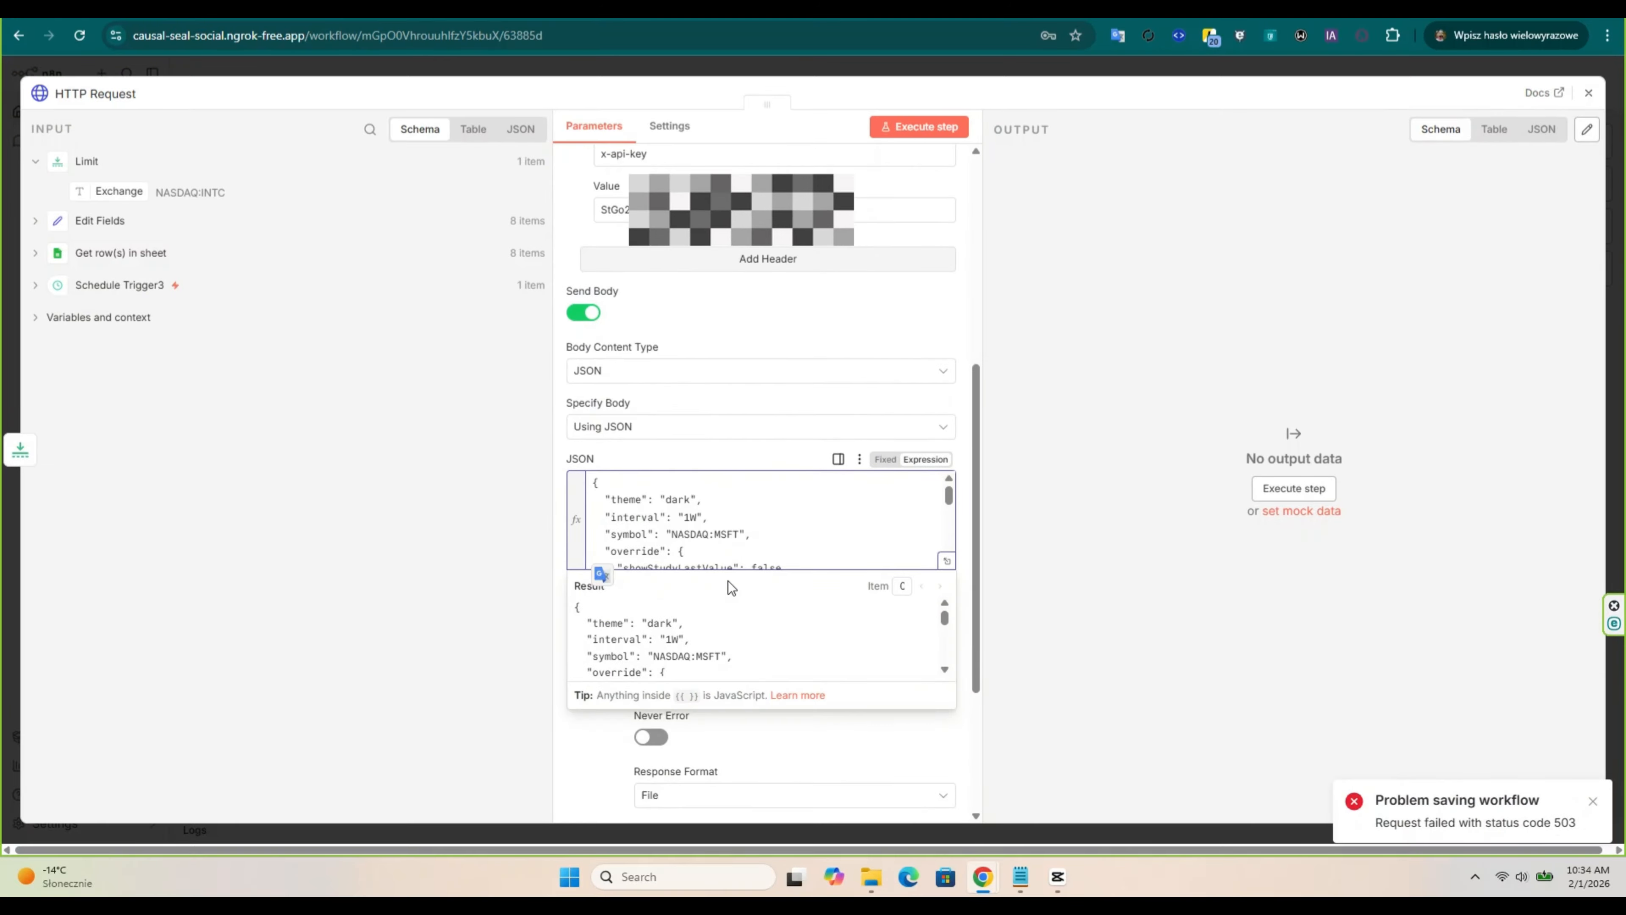
pyautogui.moveTo(673, 532); pyautogui.dragTo(744, 537)
pyautogui.hotkey('ctrl', 'v')
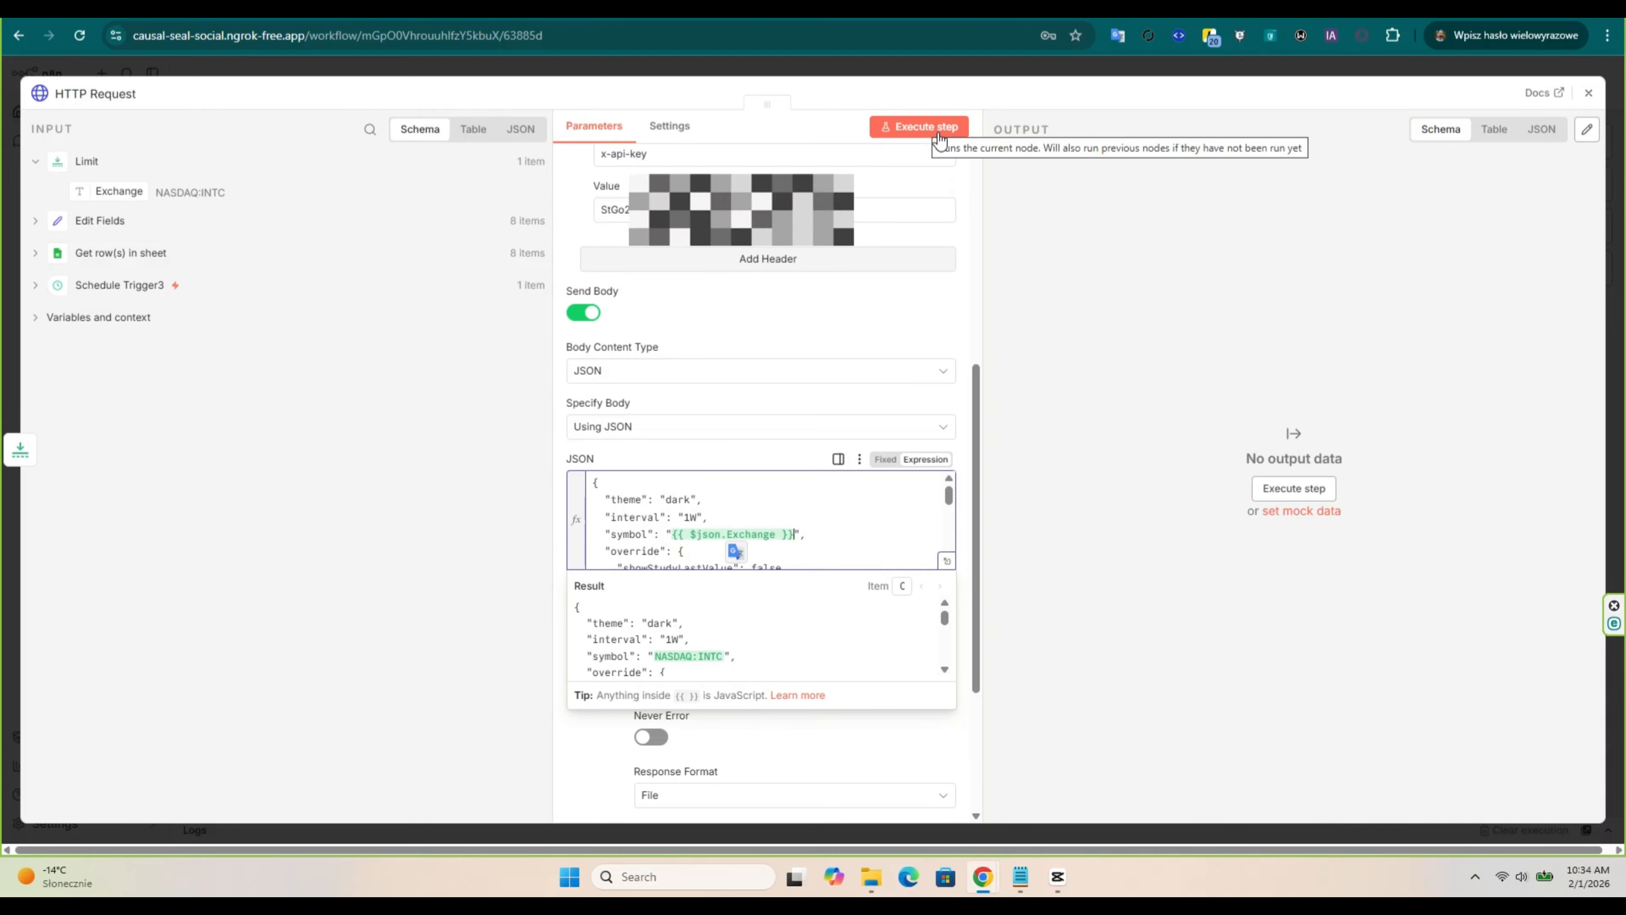
# Step: Execute the HTTP Request node, view the returned chart image and return to the canvas
pyautogui.click(1042, 214)
pyautogui.click(928, 138)
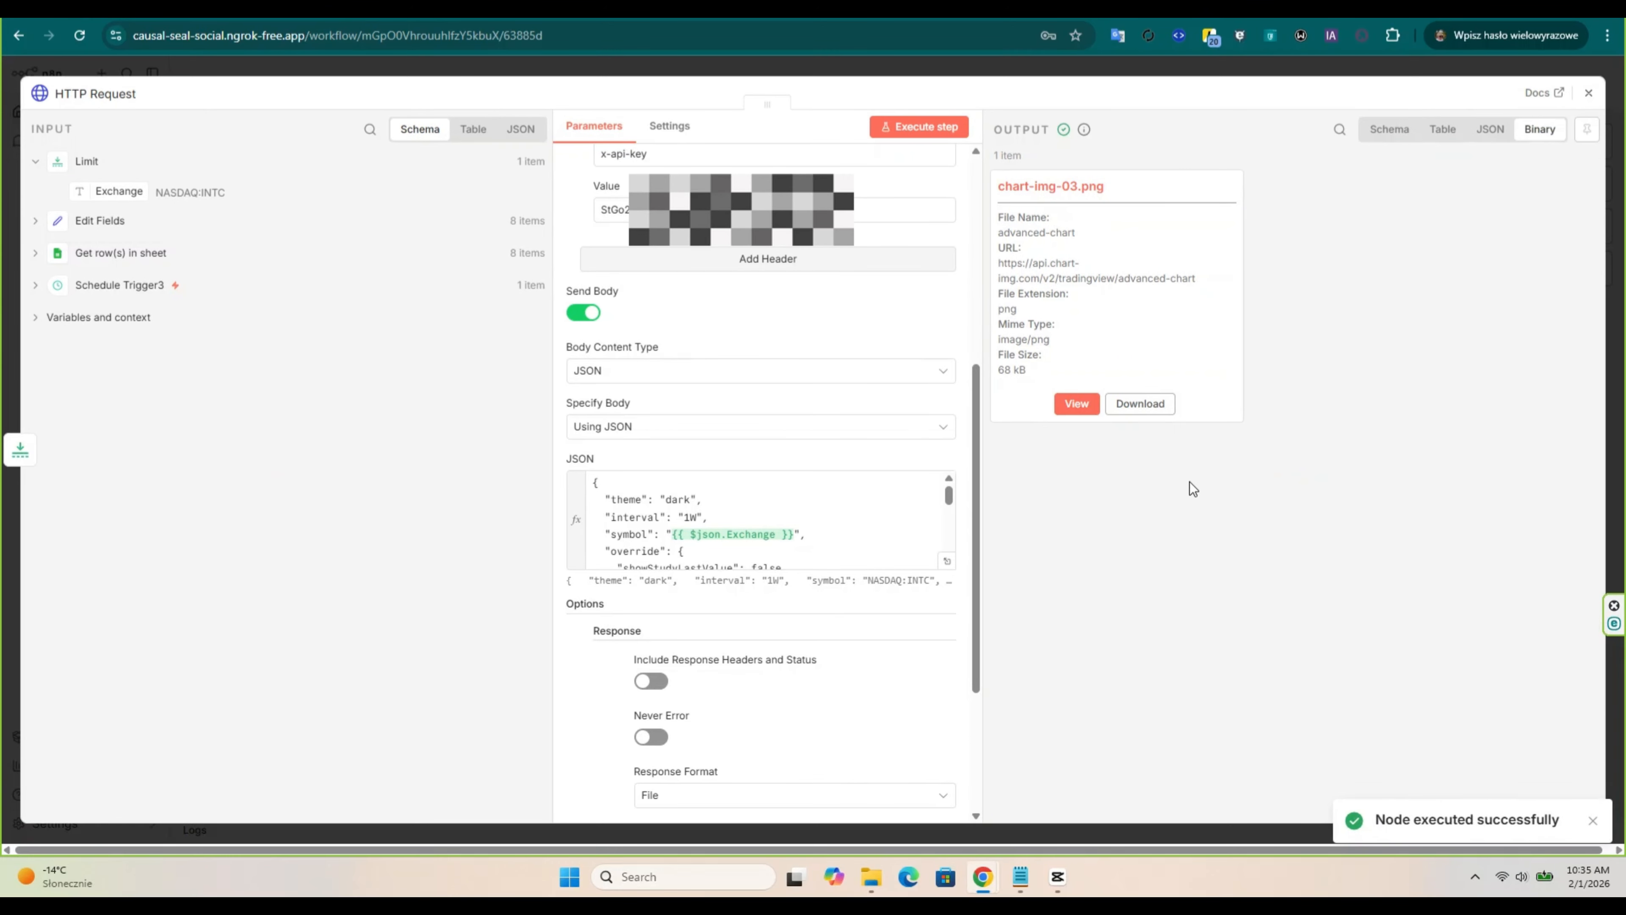
pyautogui.click(1075, 403)
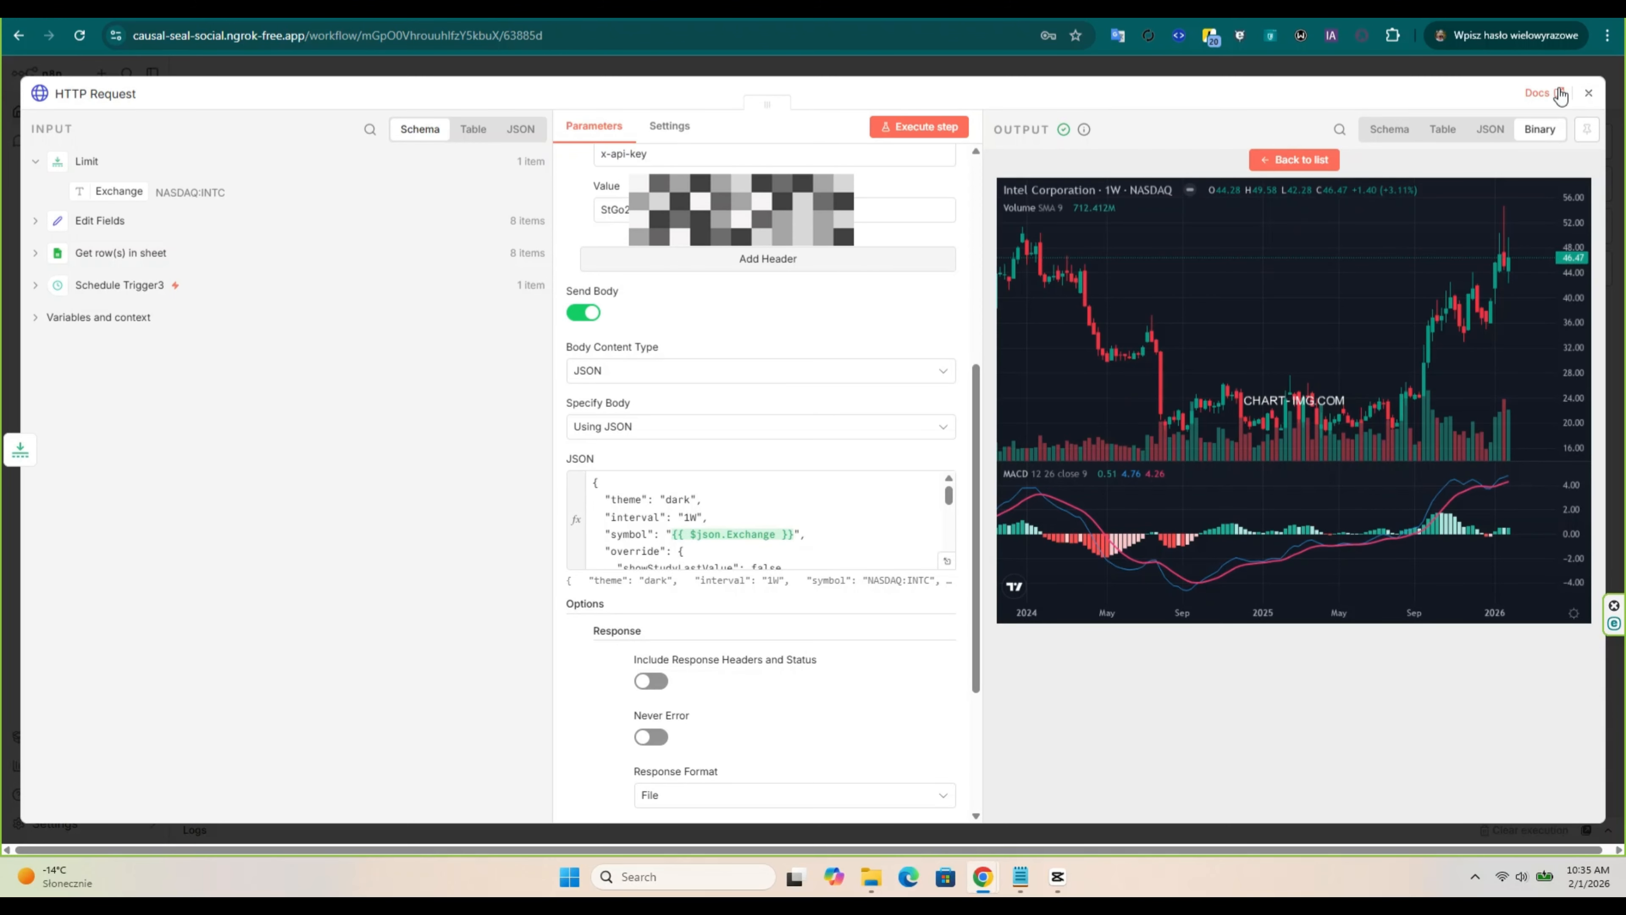
pyautogui.click(1590, 92)
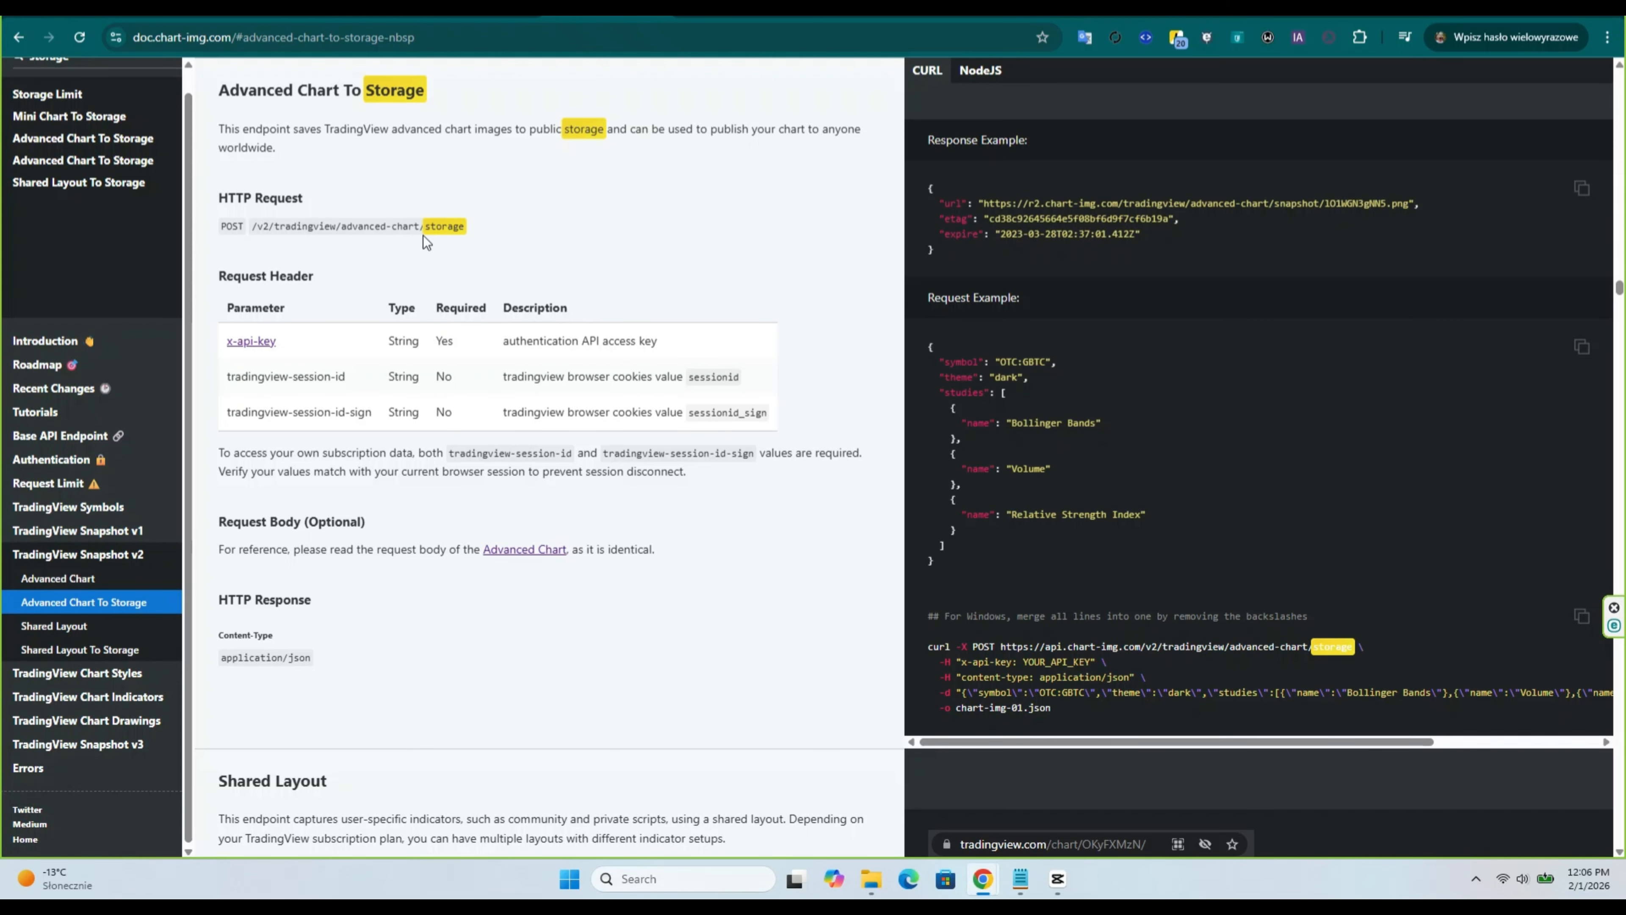
# Step: Check the Advanced Chart To Storage endpoint in the CHART-IMG documentation and append /storage to the HTTP Request node's URL in n8n
pyautogui.moveTo(459, 231); pyautogui.dragTo(423, 241)
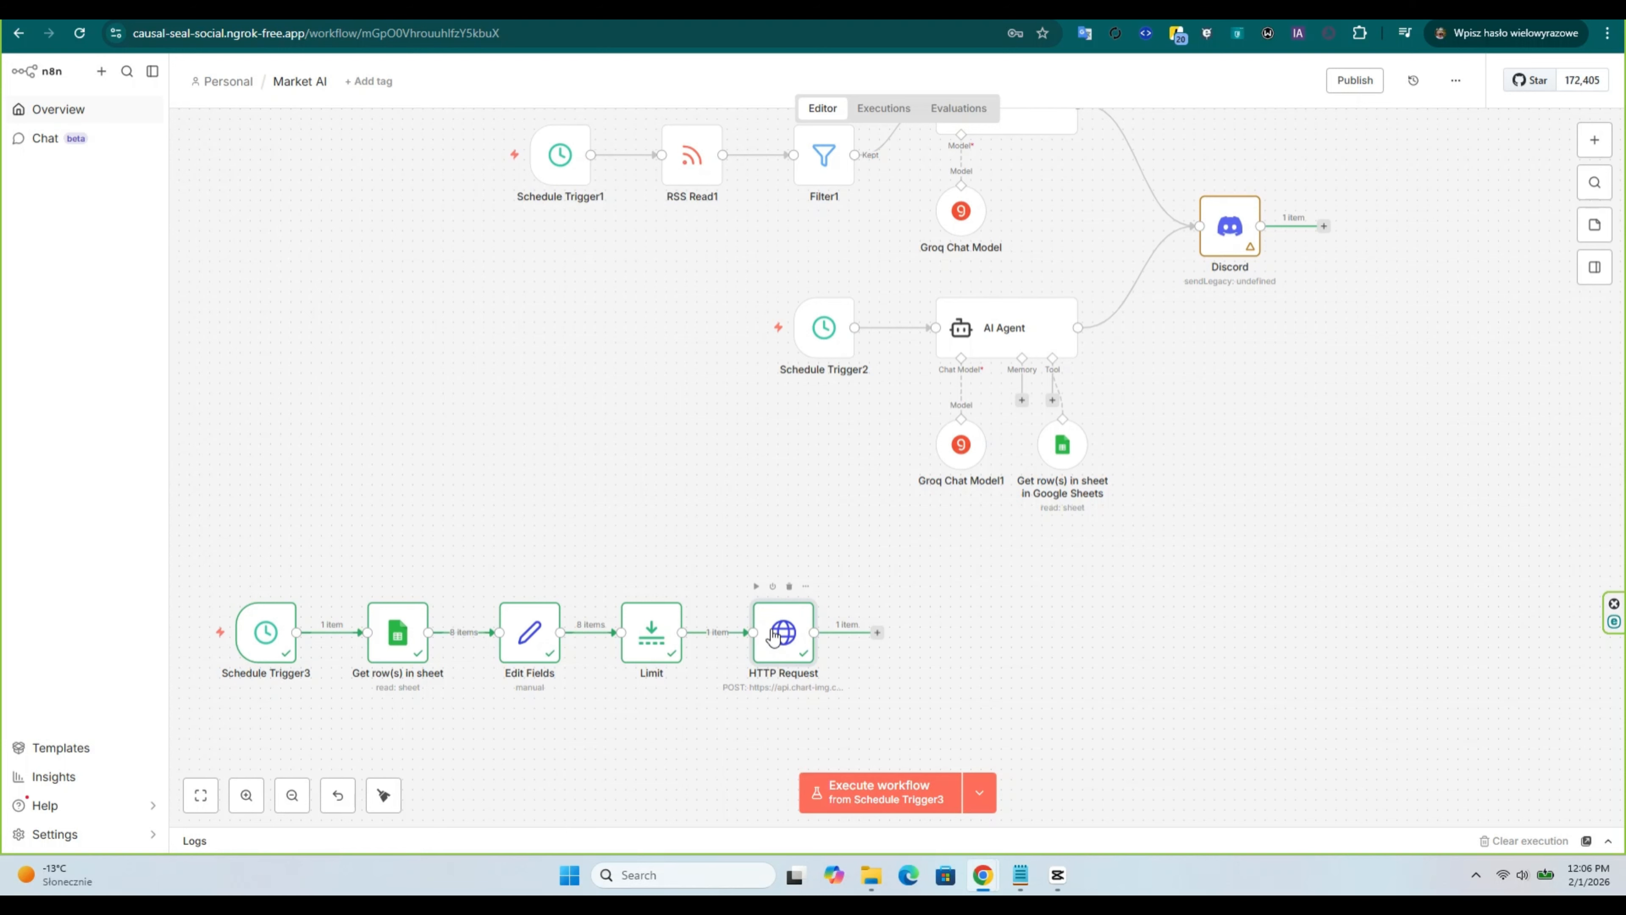
pyautogui.doubleClick(773, 636)
pyautogui.click(888, 276)
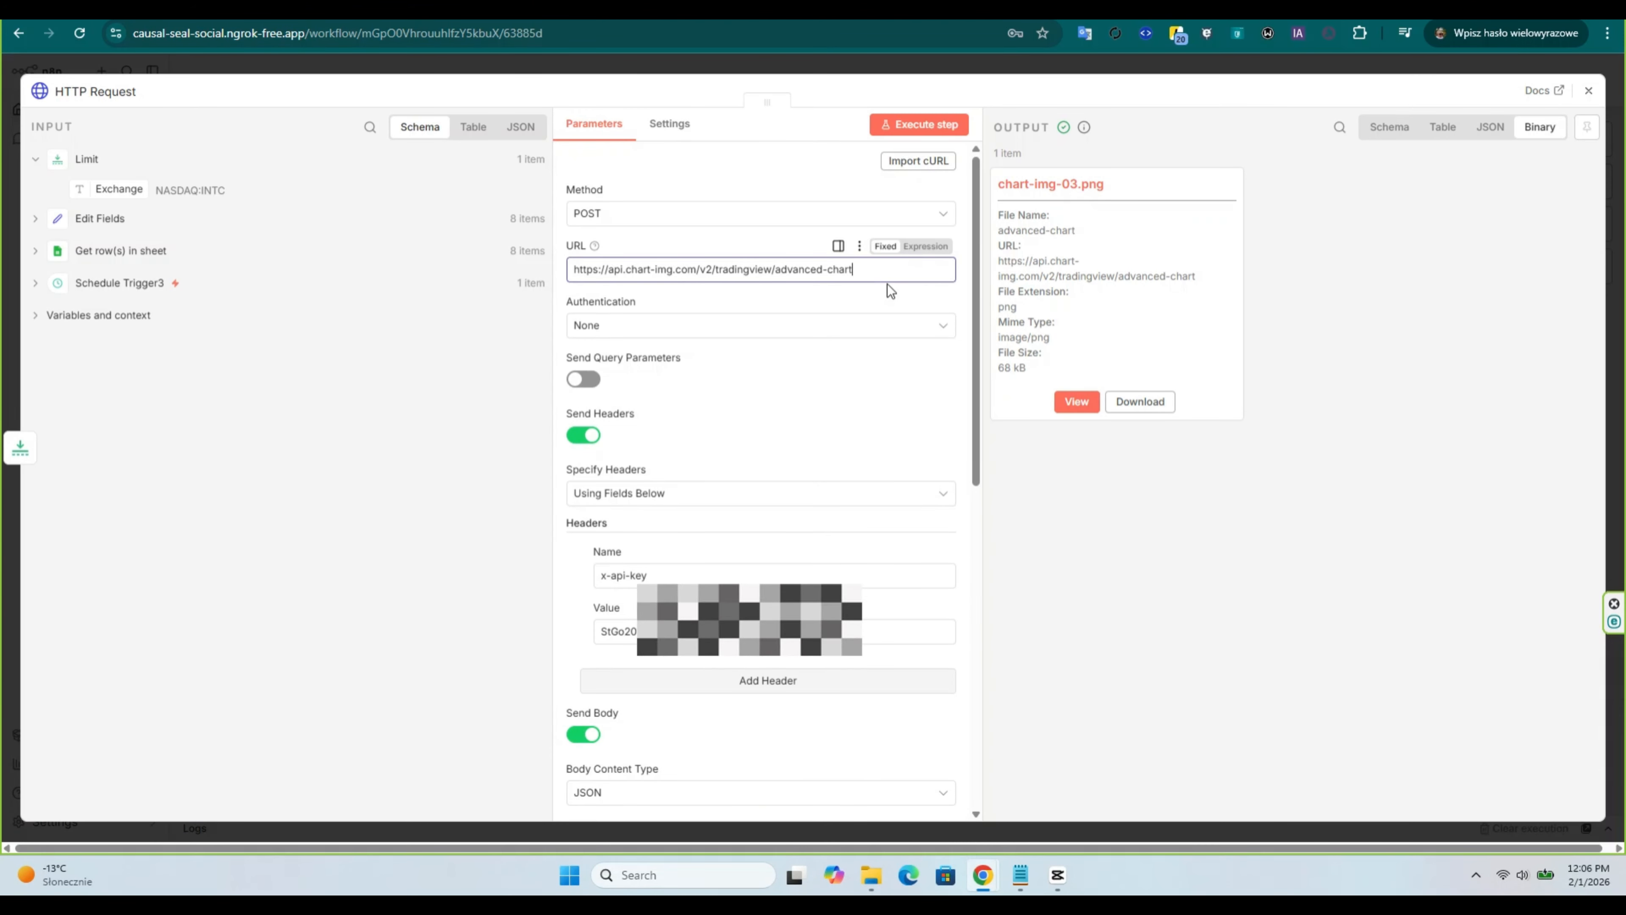
pyautogui.write('/storage')
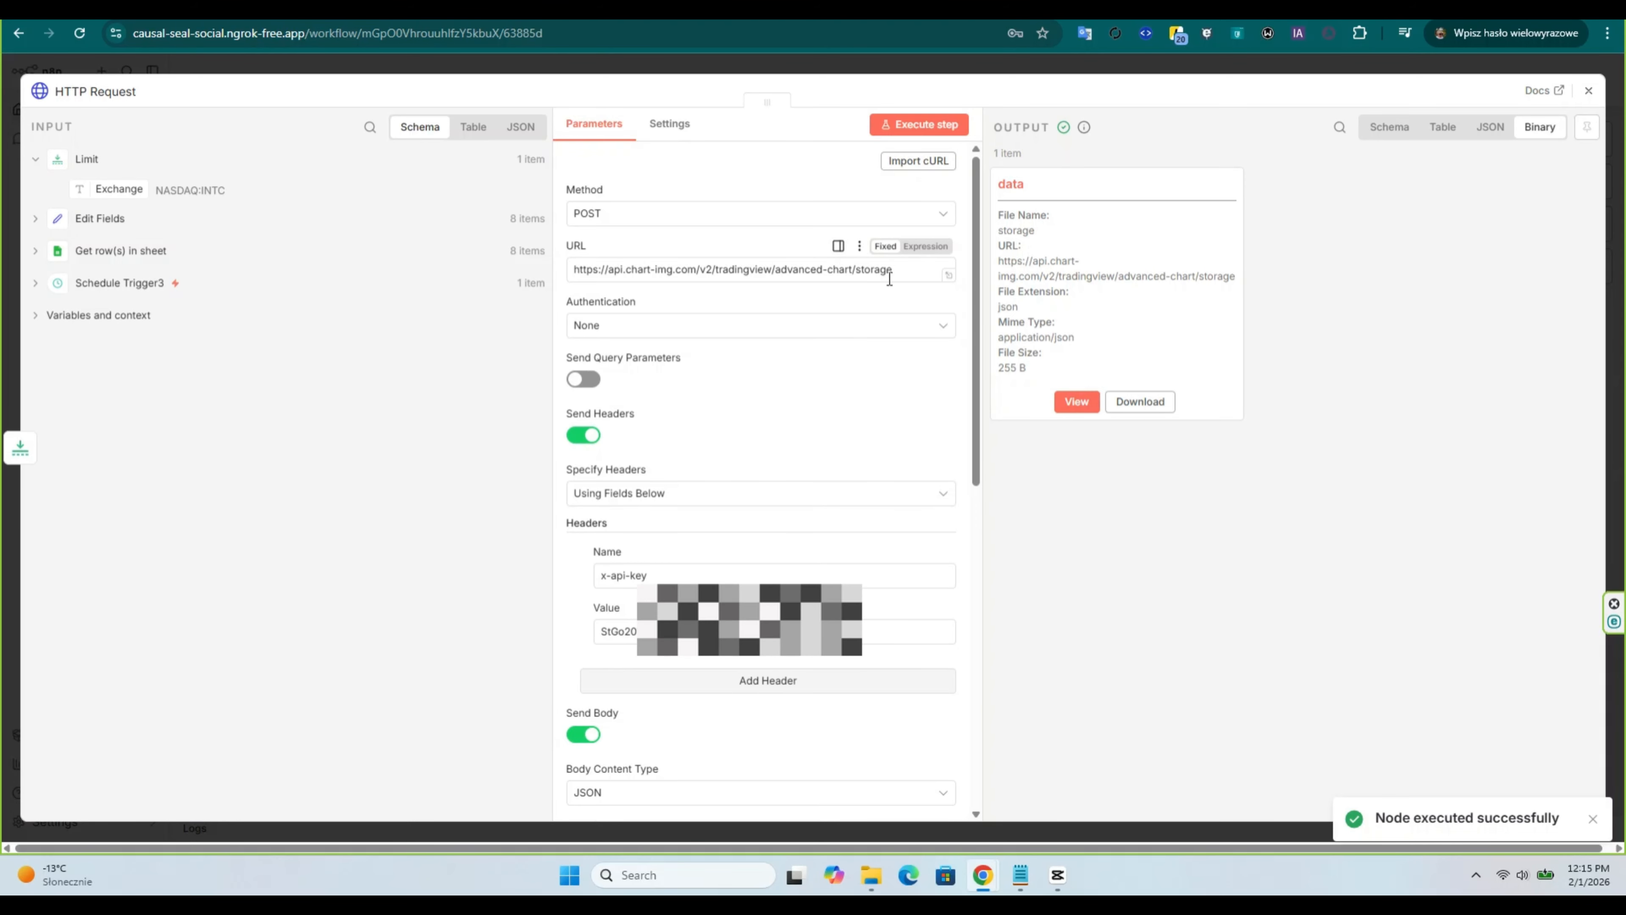
# Step: Set the HTTP Request node's response format to JSON, execute it and return to the canvas
pyautogui.scroll(-8, 890, 280)
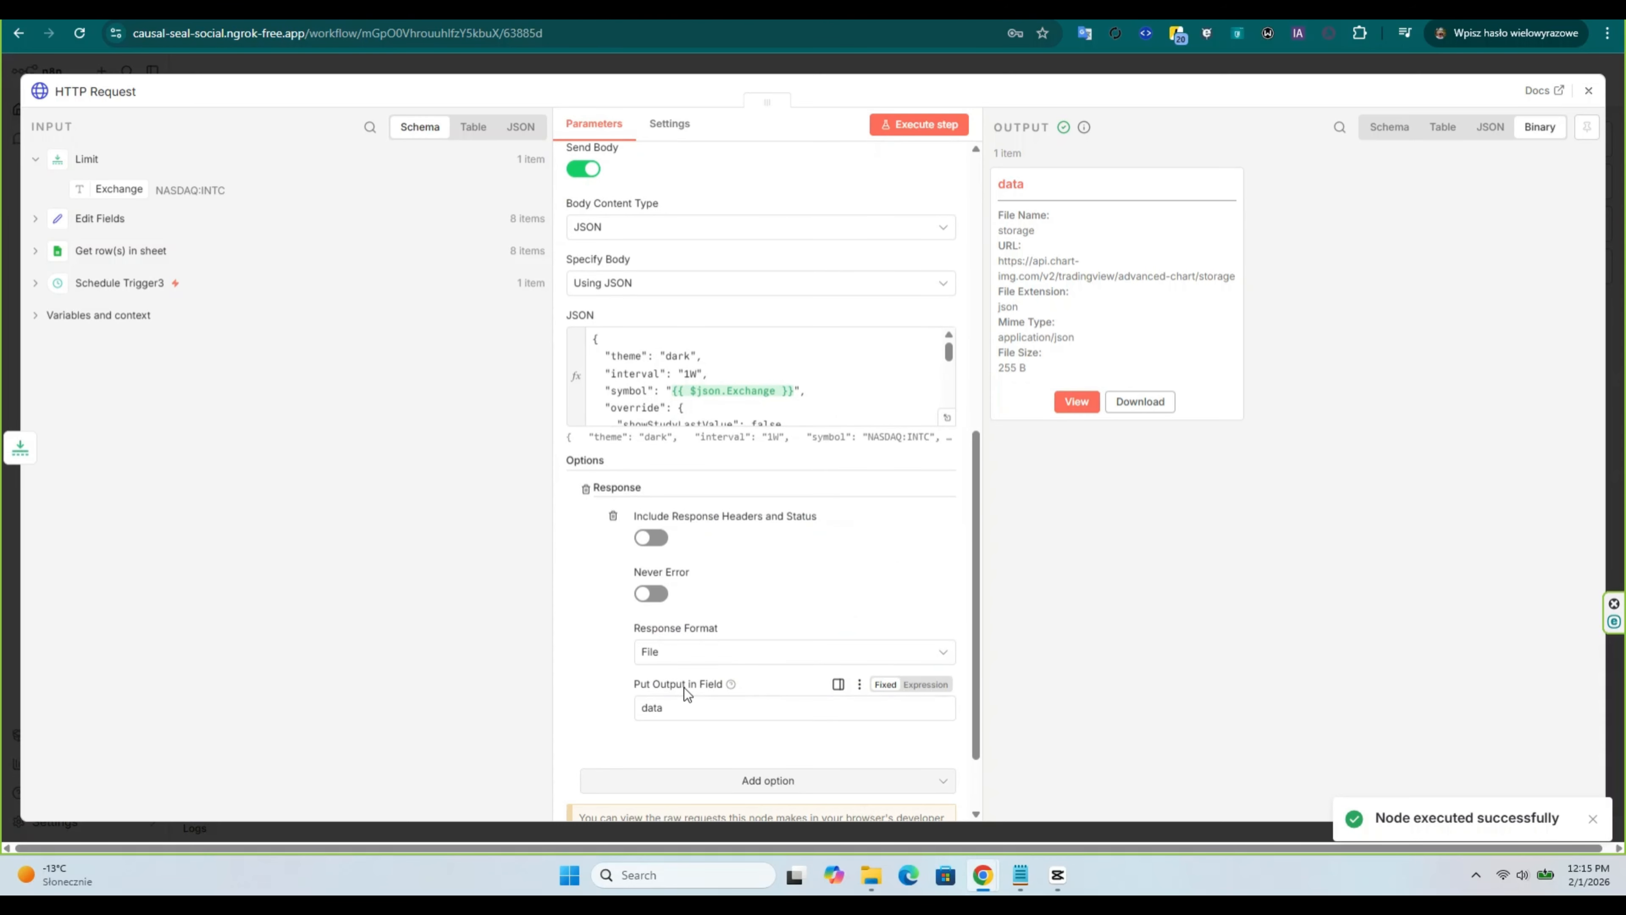
pyautogui.click(680, 656)
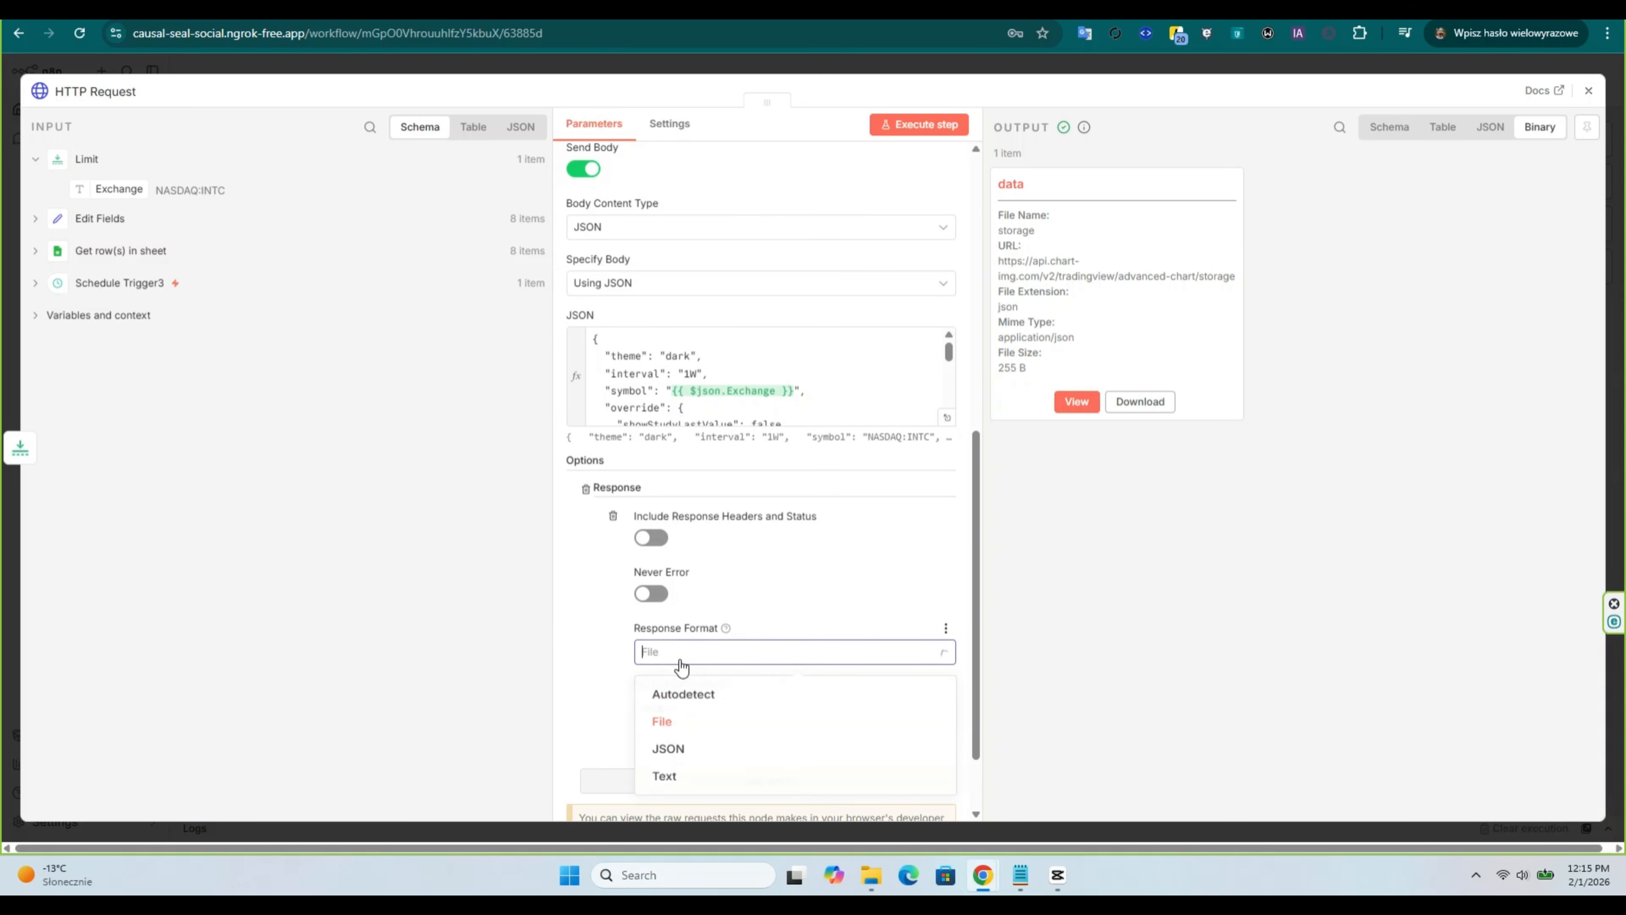
pyautogui.click(696, 748)
pyautogui.click(932, 125)
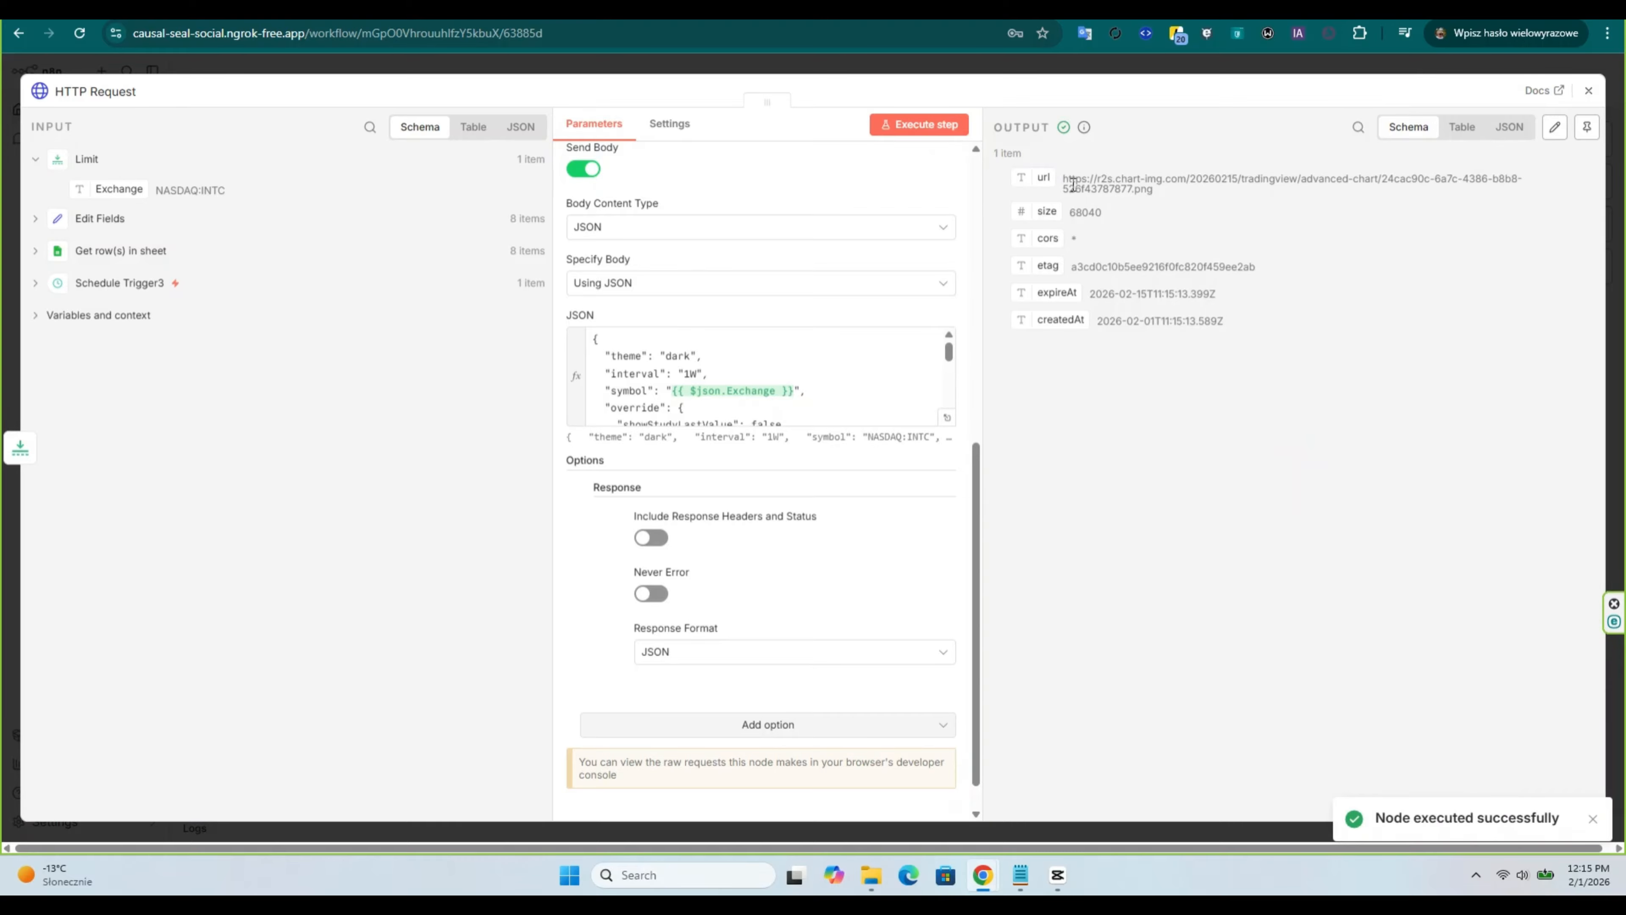
pyautogui.click(1589, 96)
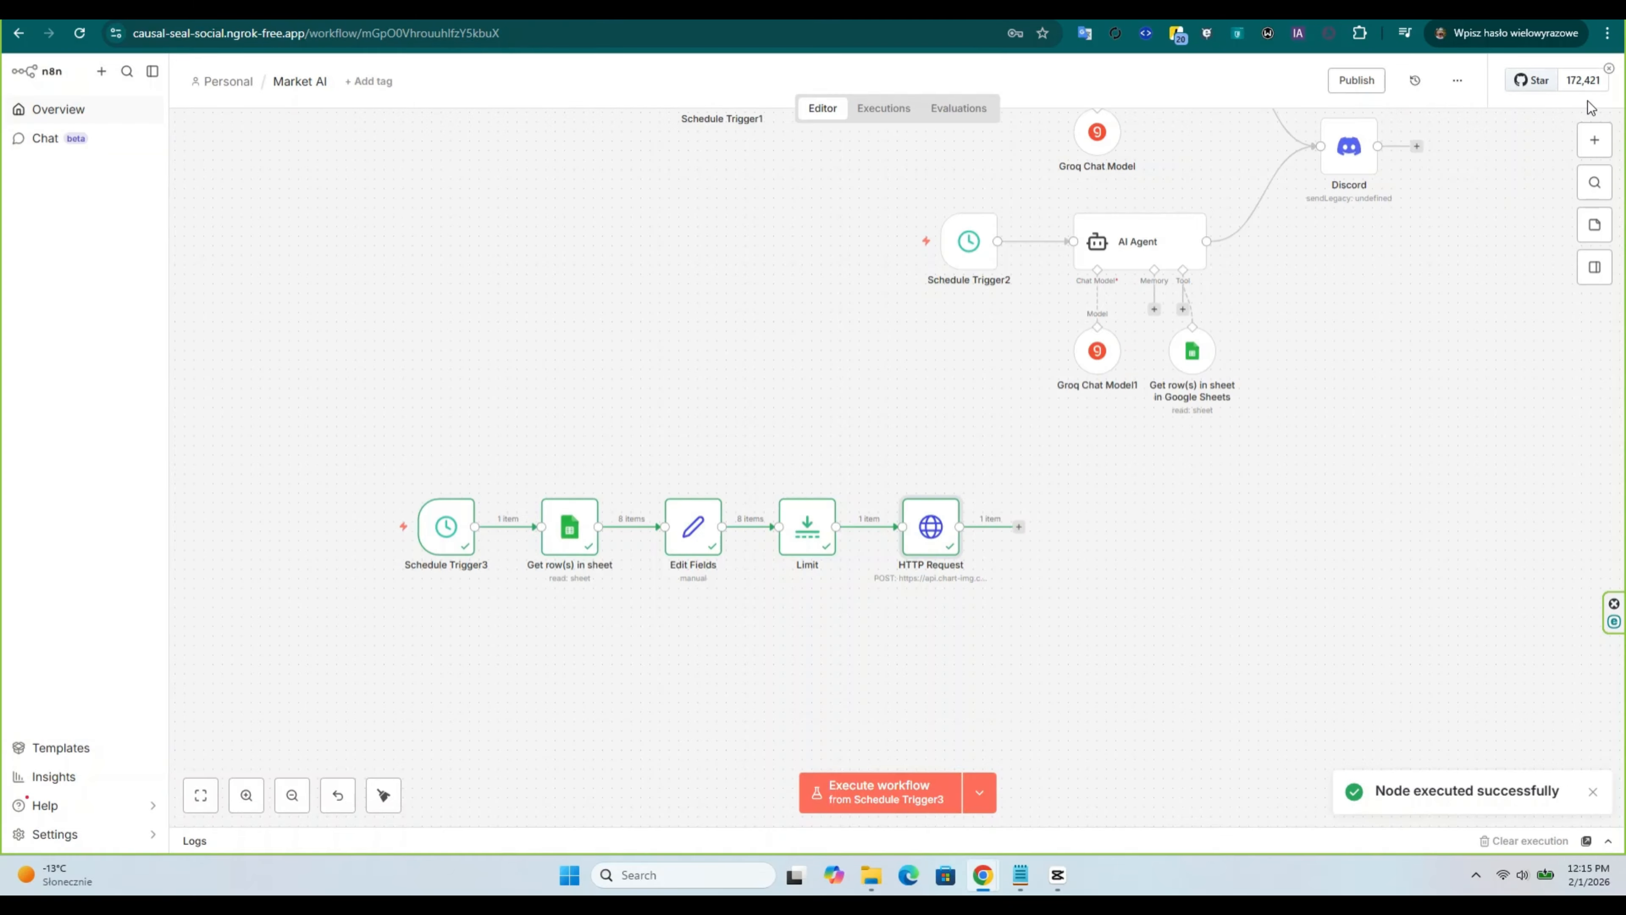
# Step: Add a second HTTP Request node after the first one and set its URL to {{ $json.url }}
pyautogui.click(1018, 527)
pyautogui.write('http')
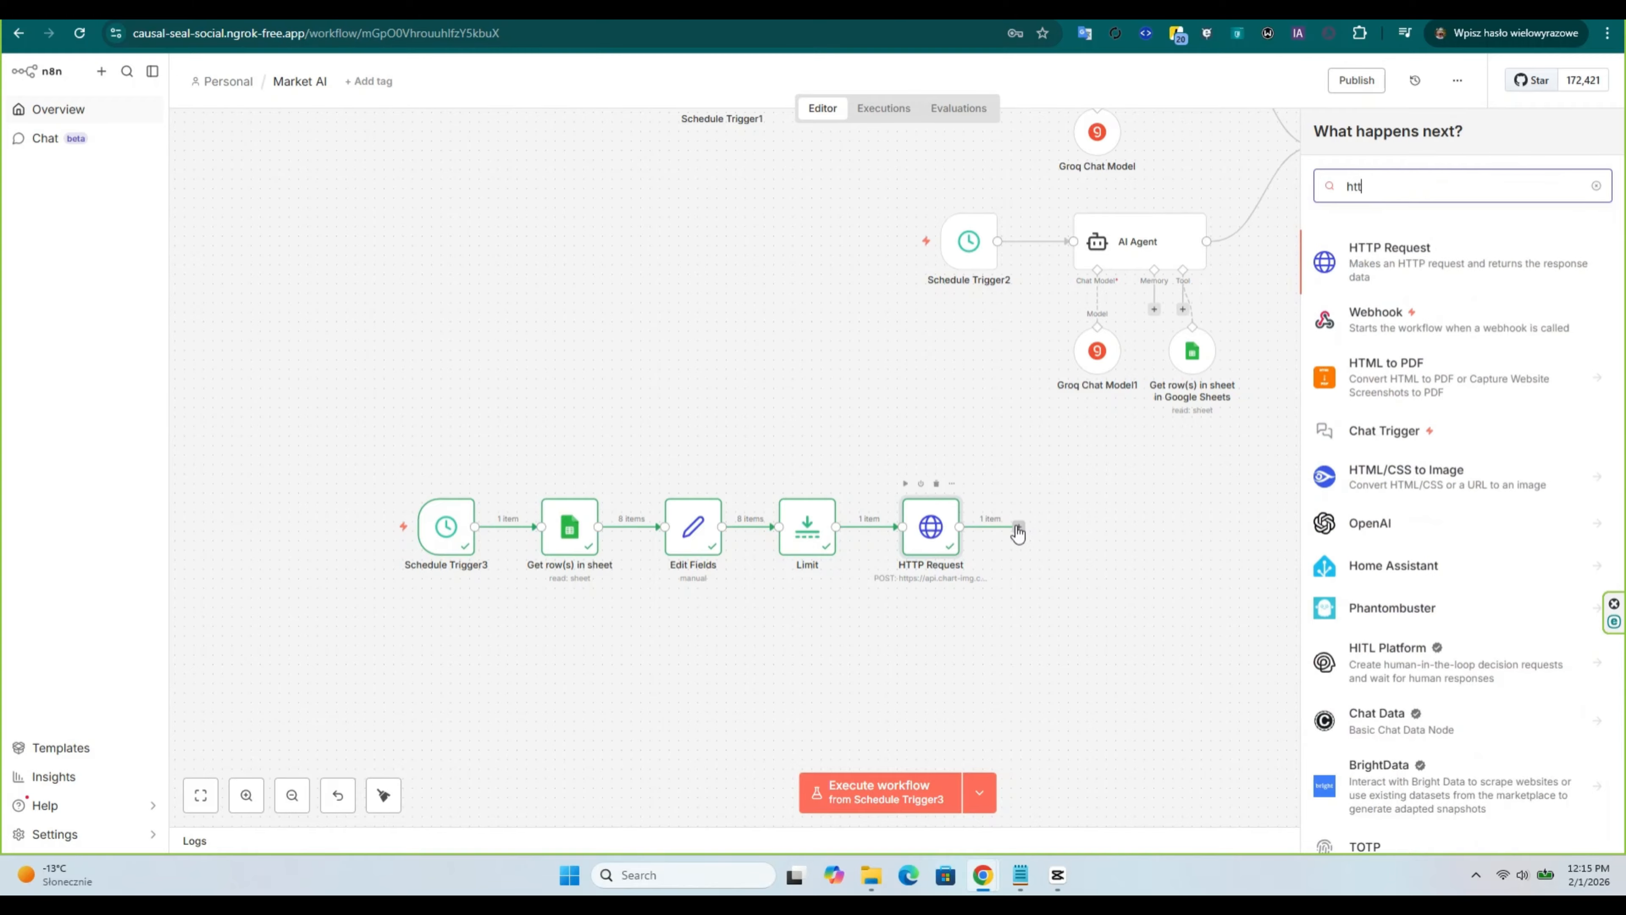
pyautogui.click(1384, 263)
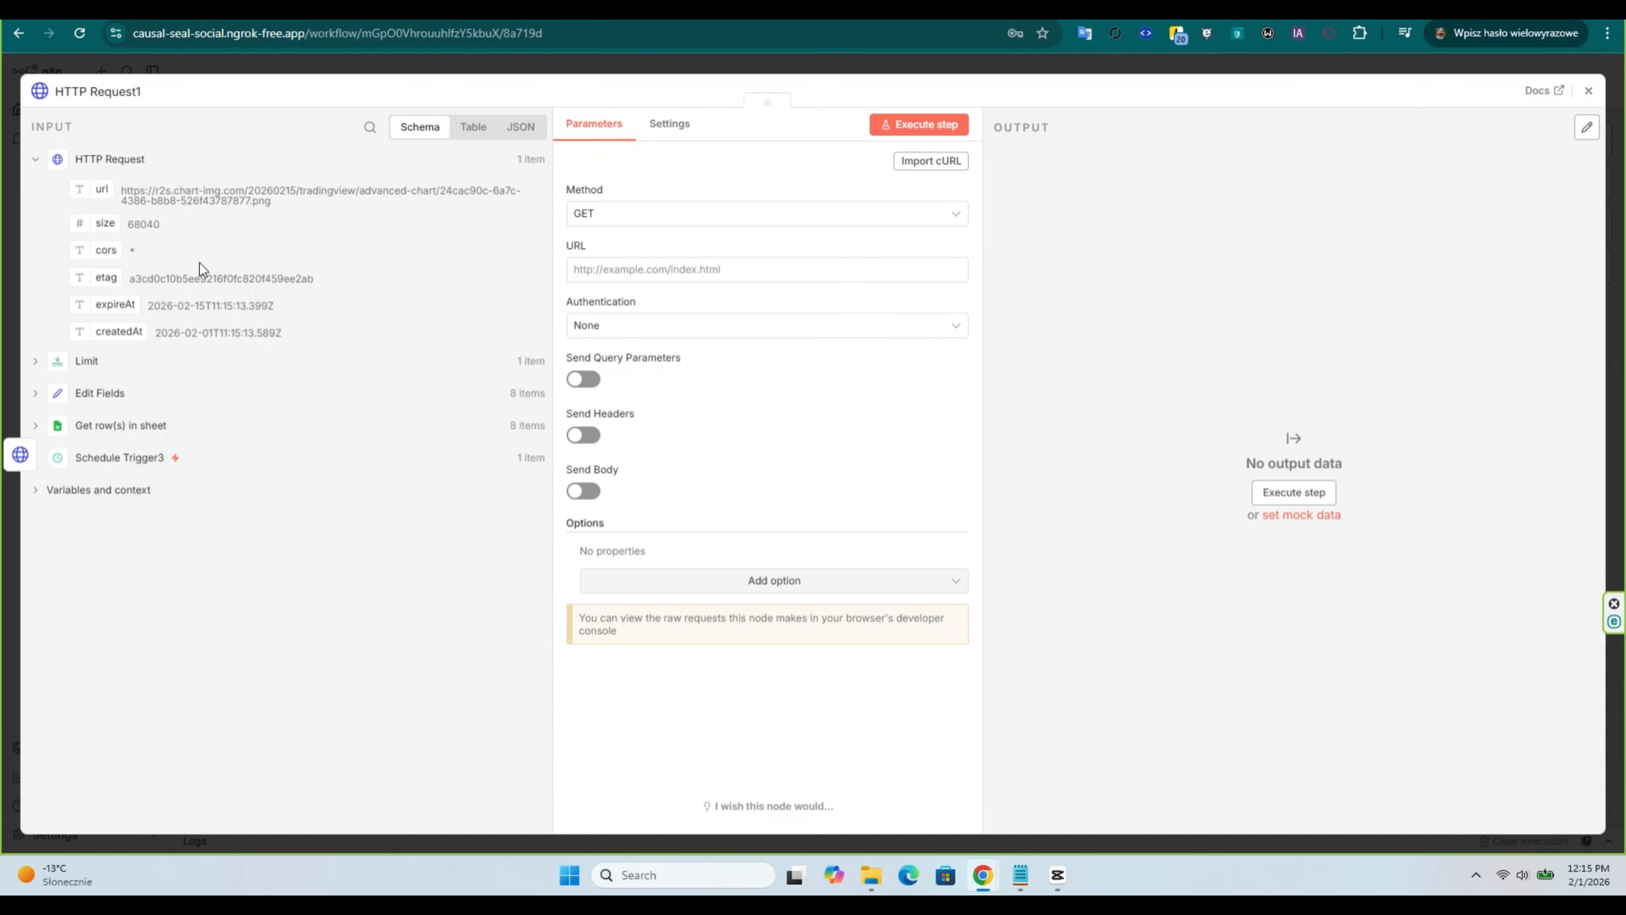
pyautogui.moveTo(101, 189); pyautogui.dragTo(657, 268)
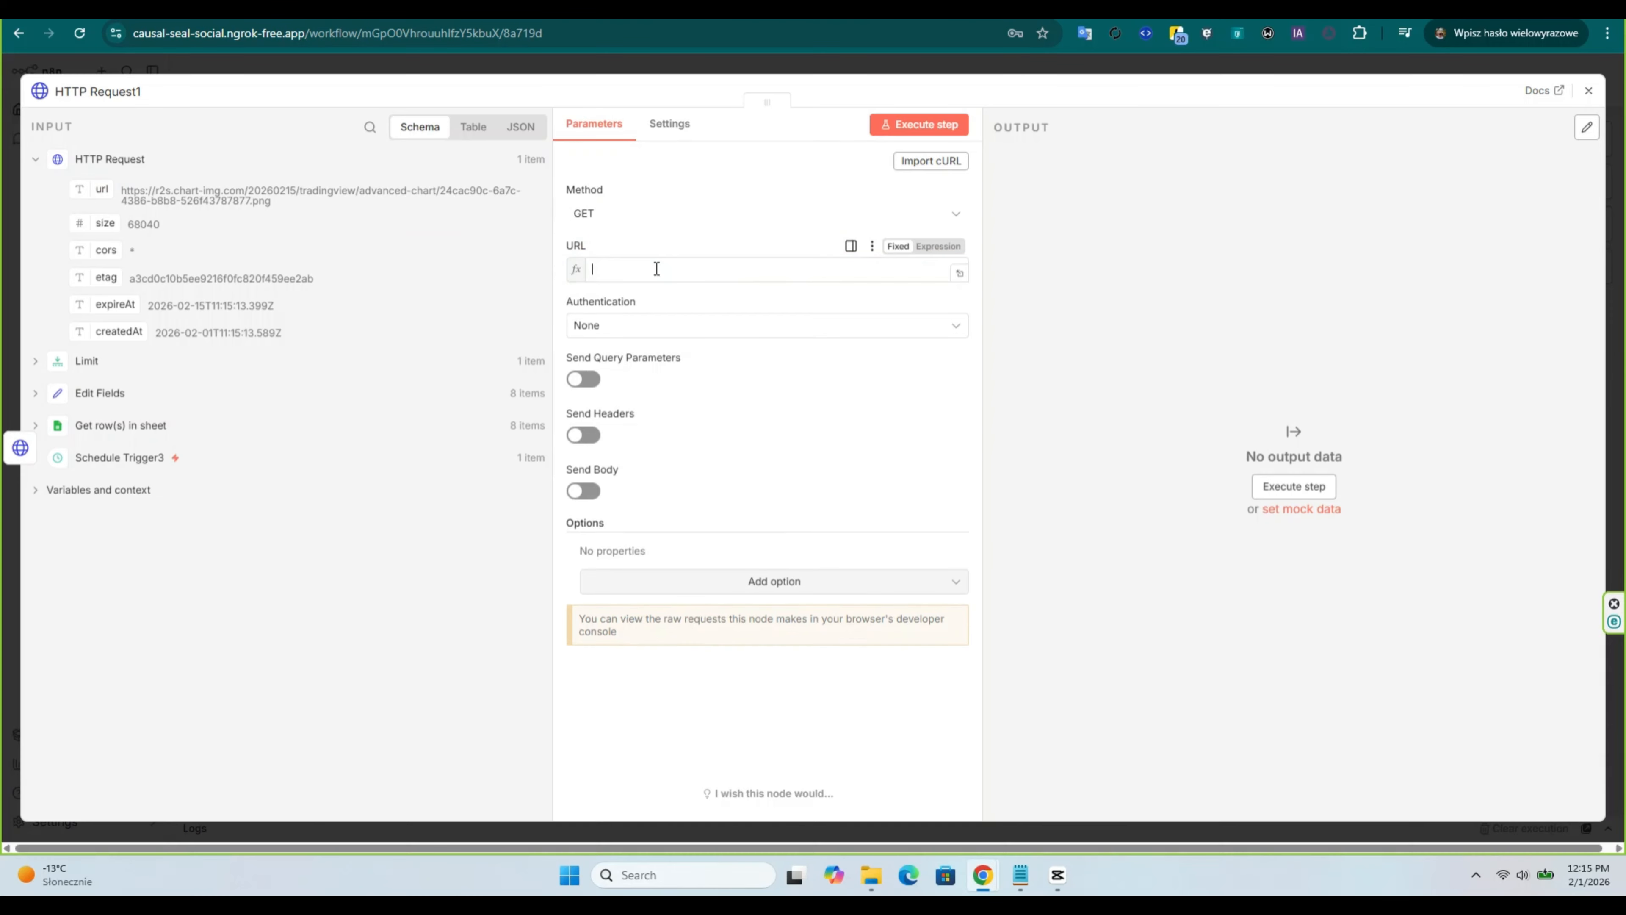
pyautogui.click(709, 448)
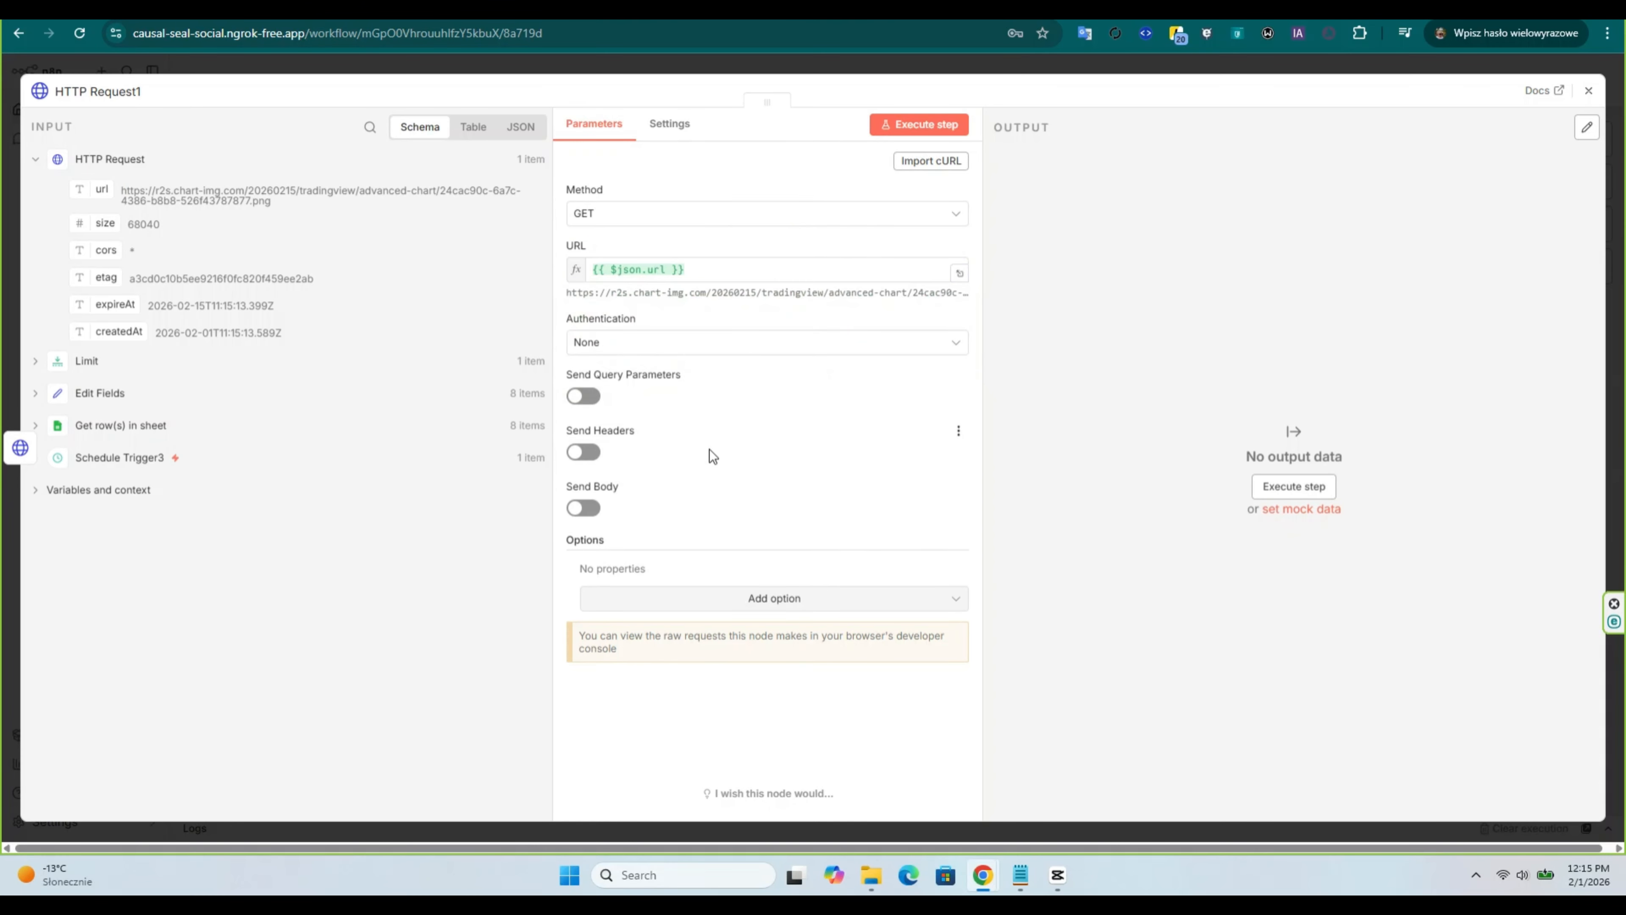
# Step: Execute the HTTP Request1 node, view the downloaded chart image and return to the canvas
pyautogui.click(932, 132)
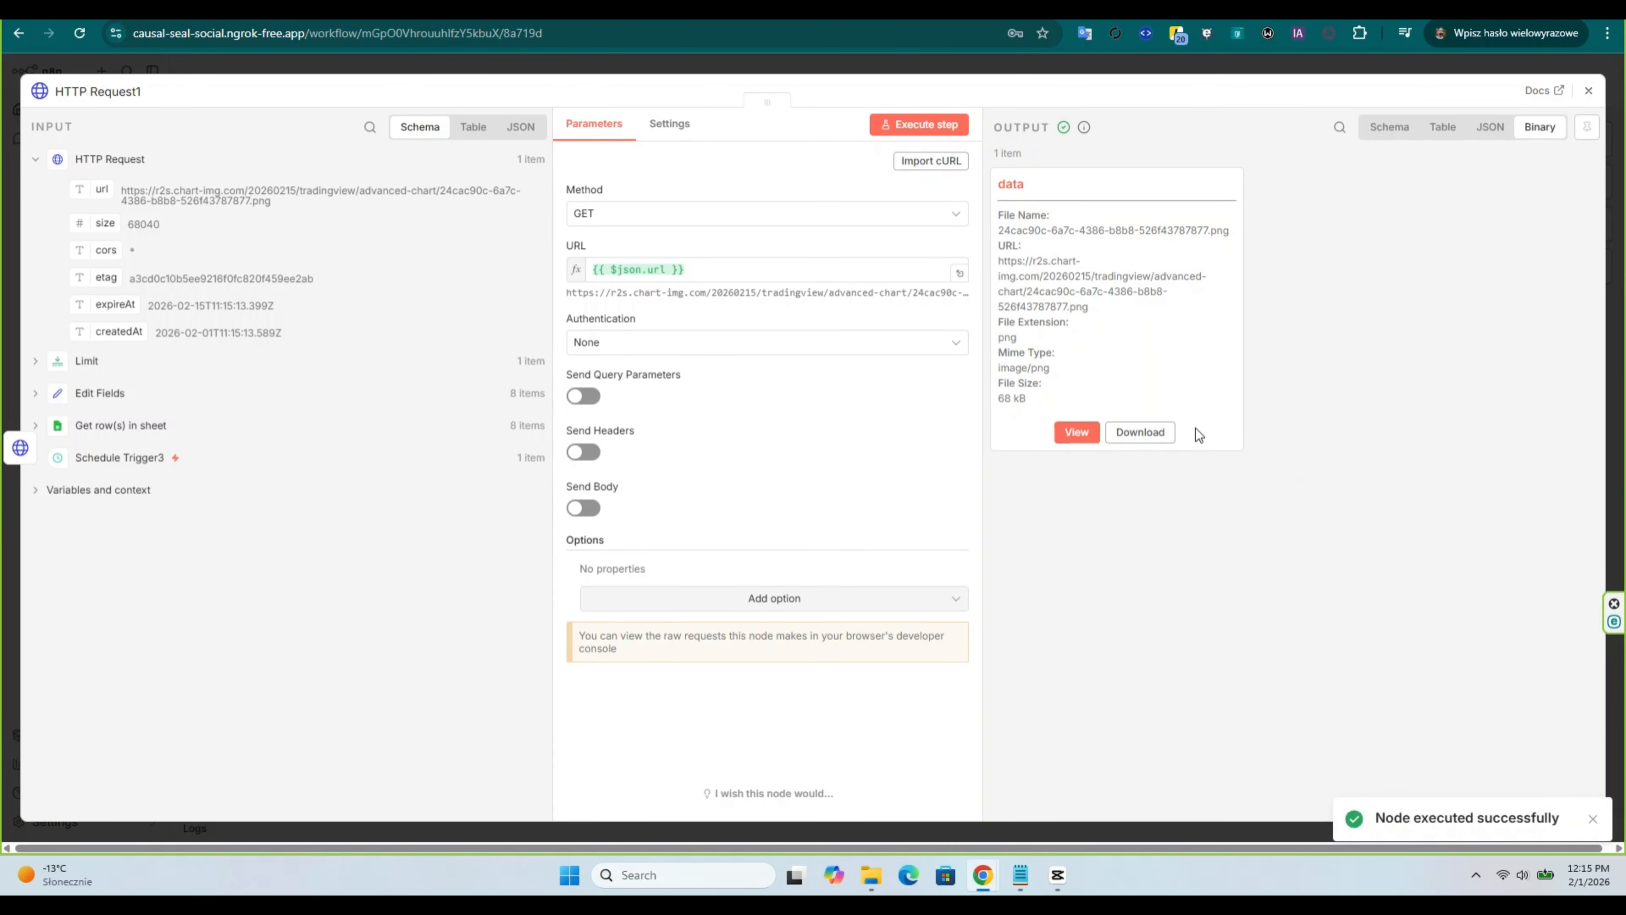
pyautogui.click(1076, 431)
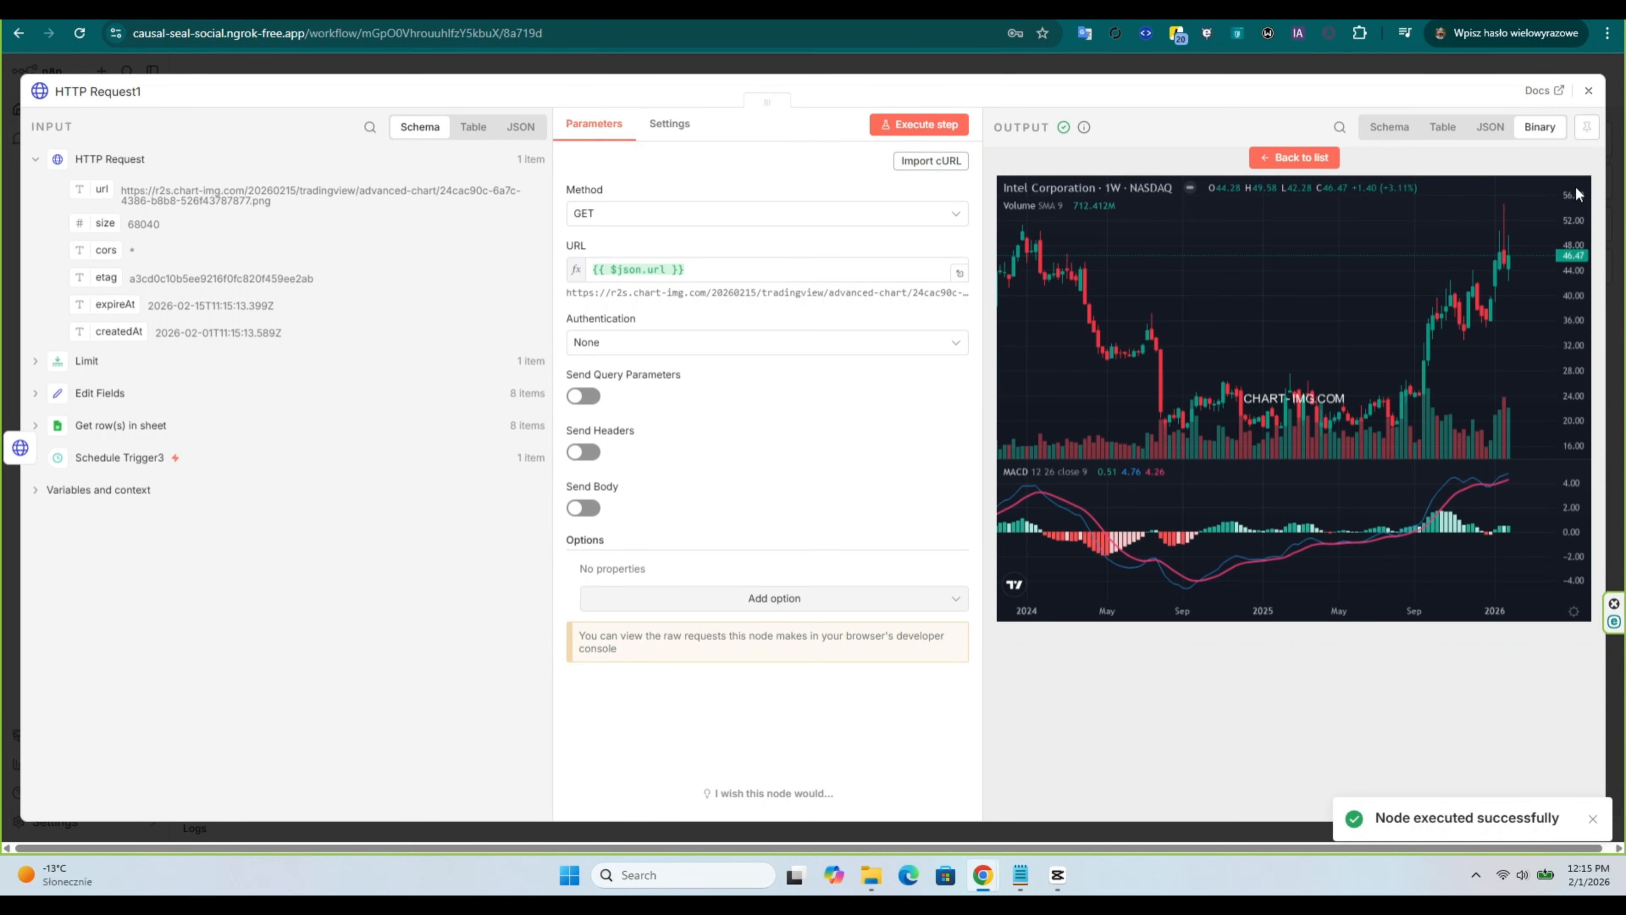
pyautogui.click(1589, 90)
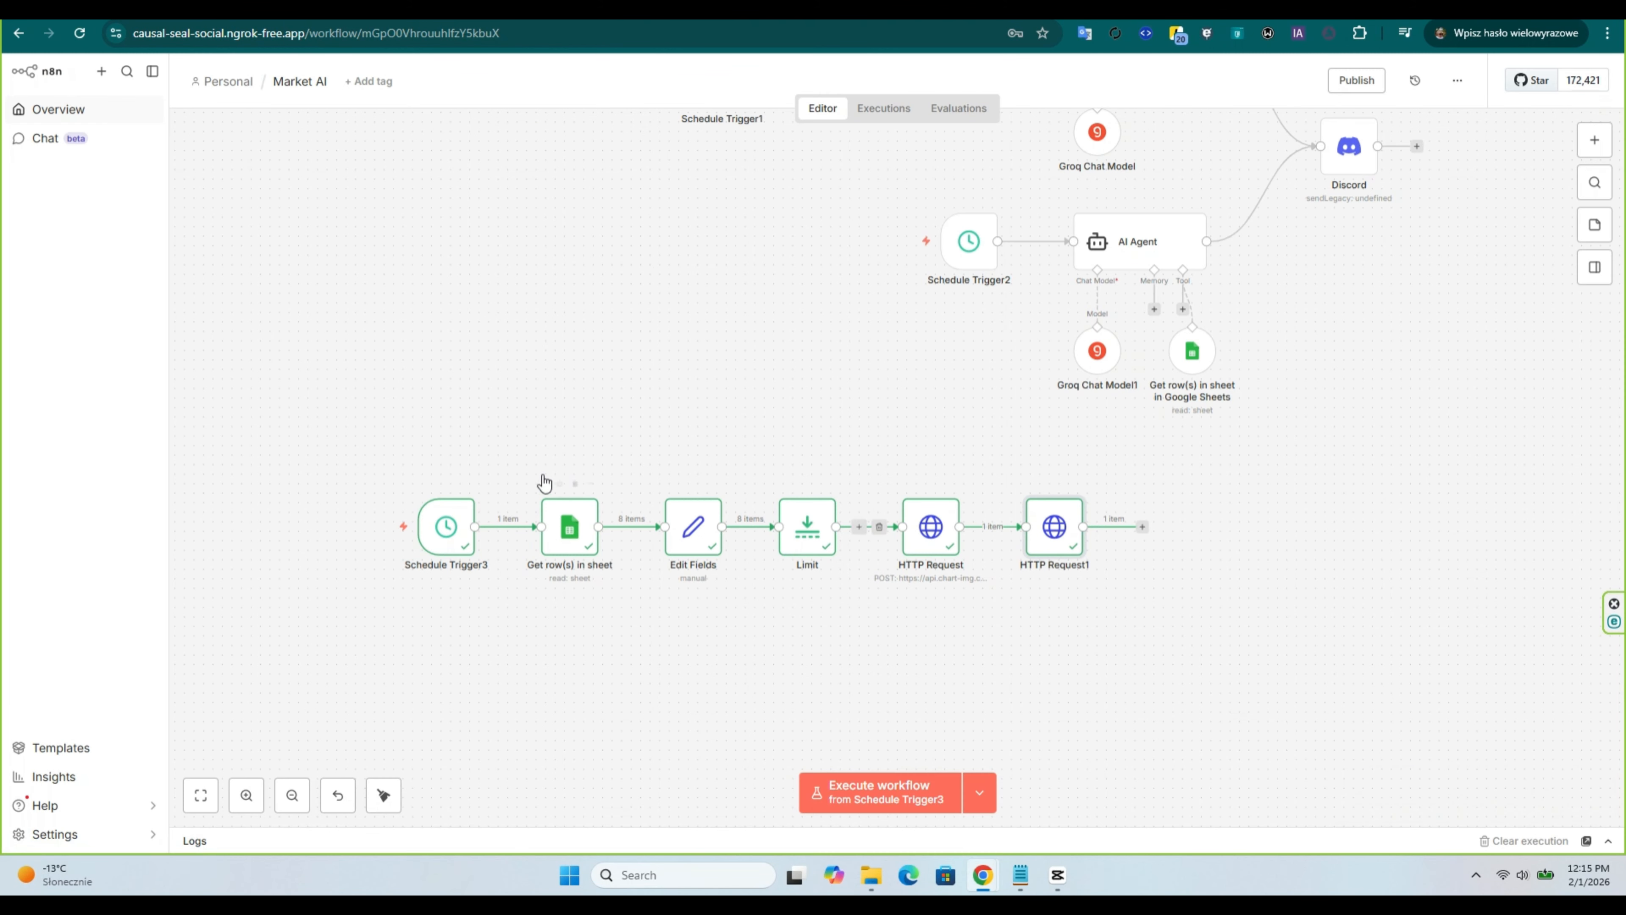
# Step: Select the whole Schedule Trigger3 branch and move its six nodes left on the canvas
pyautogui.moveTo(348, 447); pyautogui.dragTo(1217, 651)
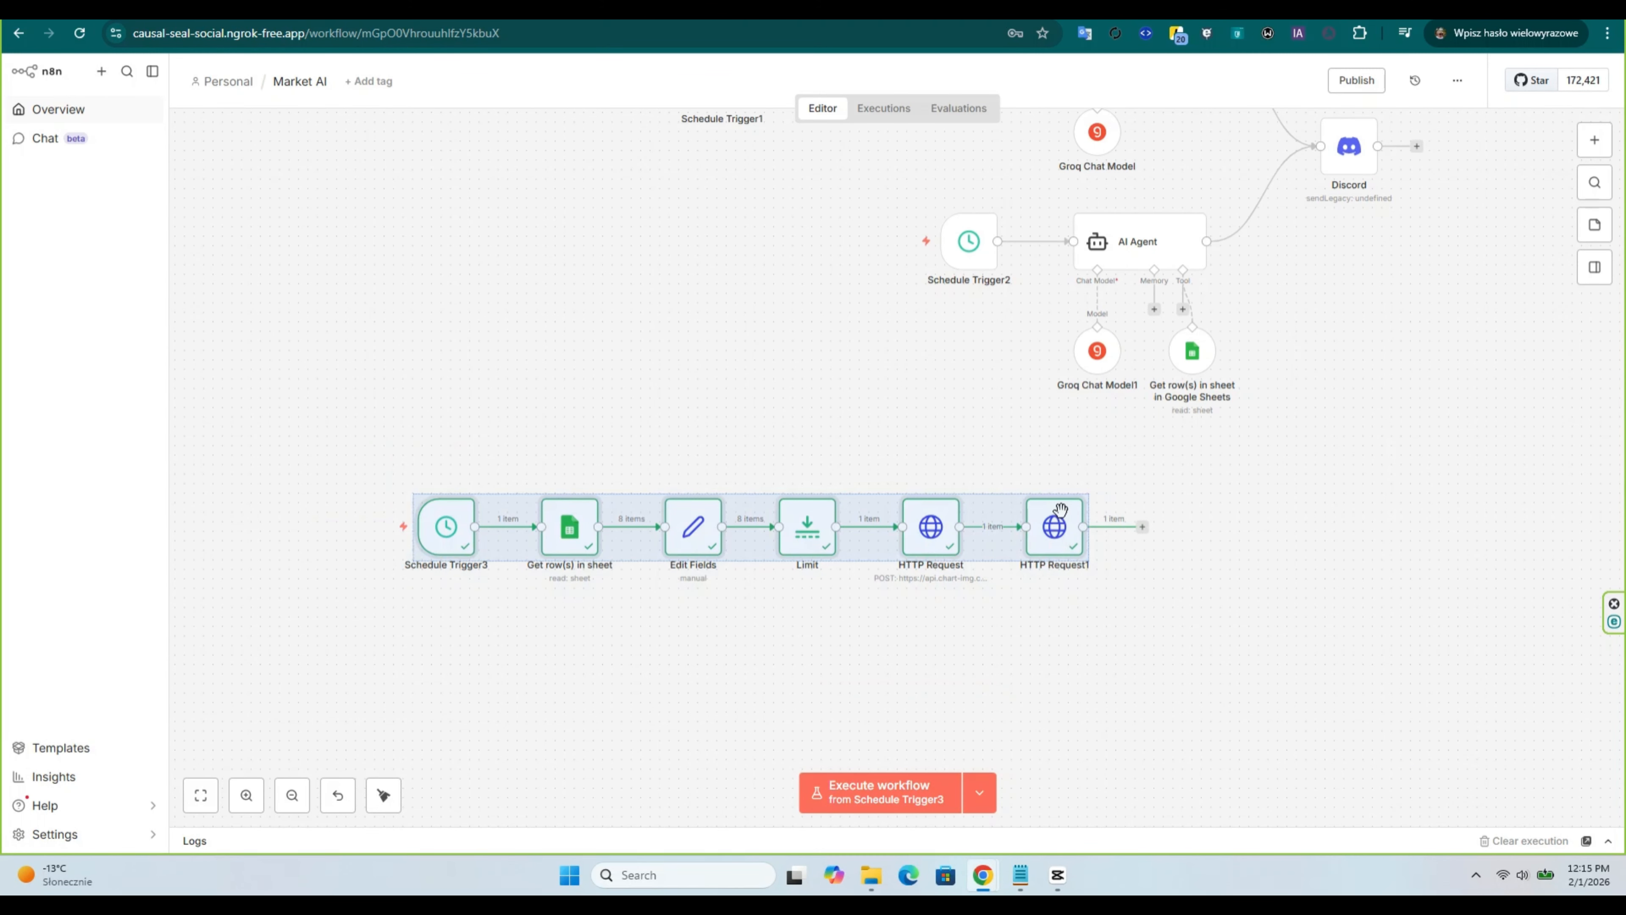
pyautogui.moveTo(1060, 509); pyautogui.dragTo(937, 500)
pyautogui.click(970, 587)
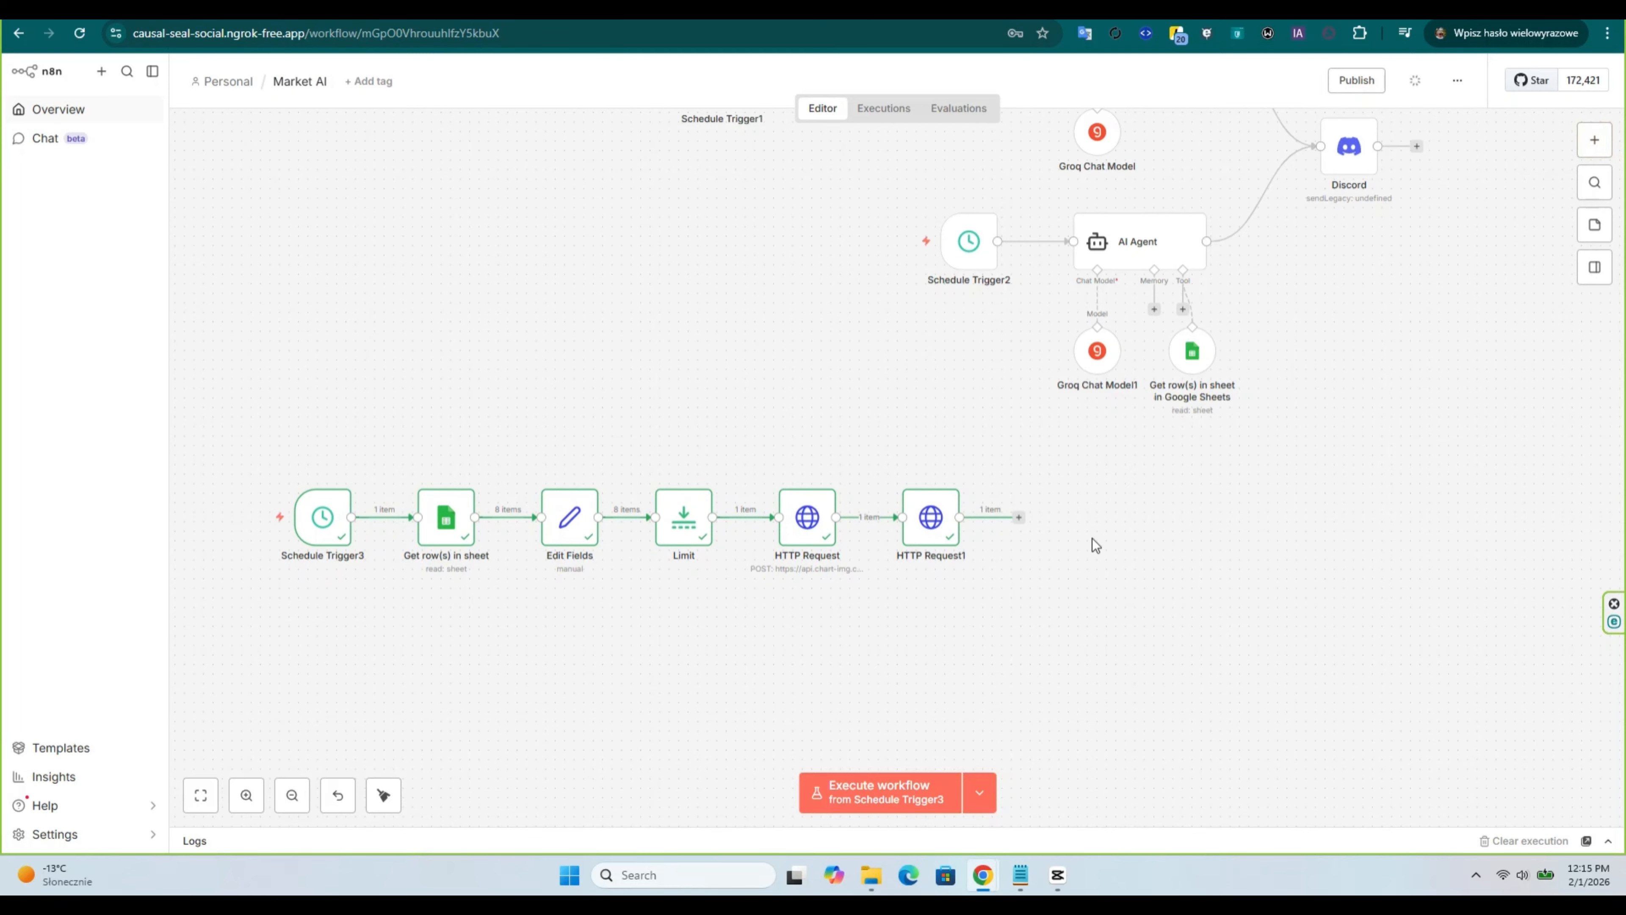
# Step: Add a Basic LLM Chain node after HTTP Request1, inspect its input as JSON and schema, and return to the canvas
pyautogui.click(1019, 517)
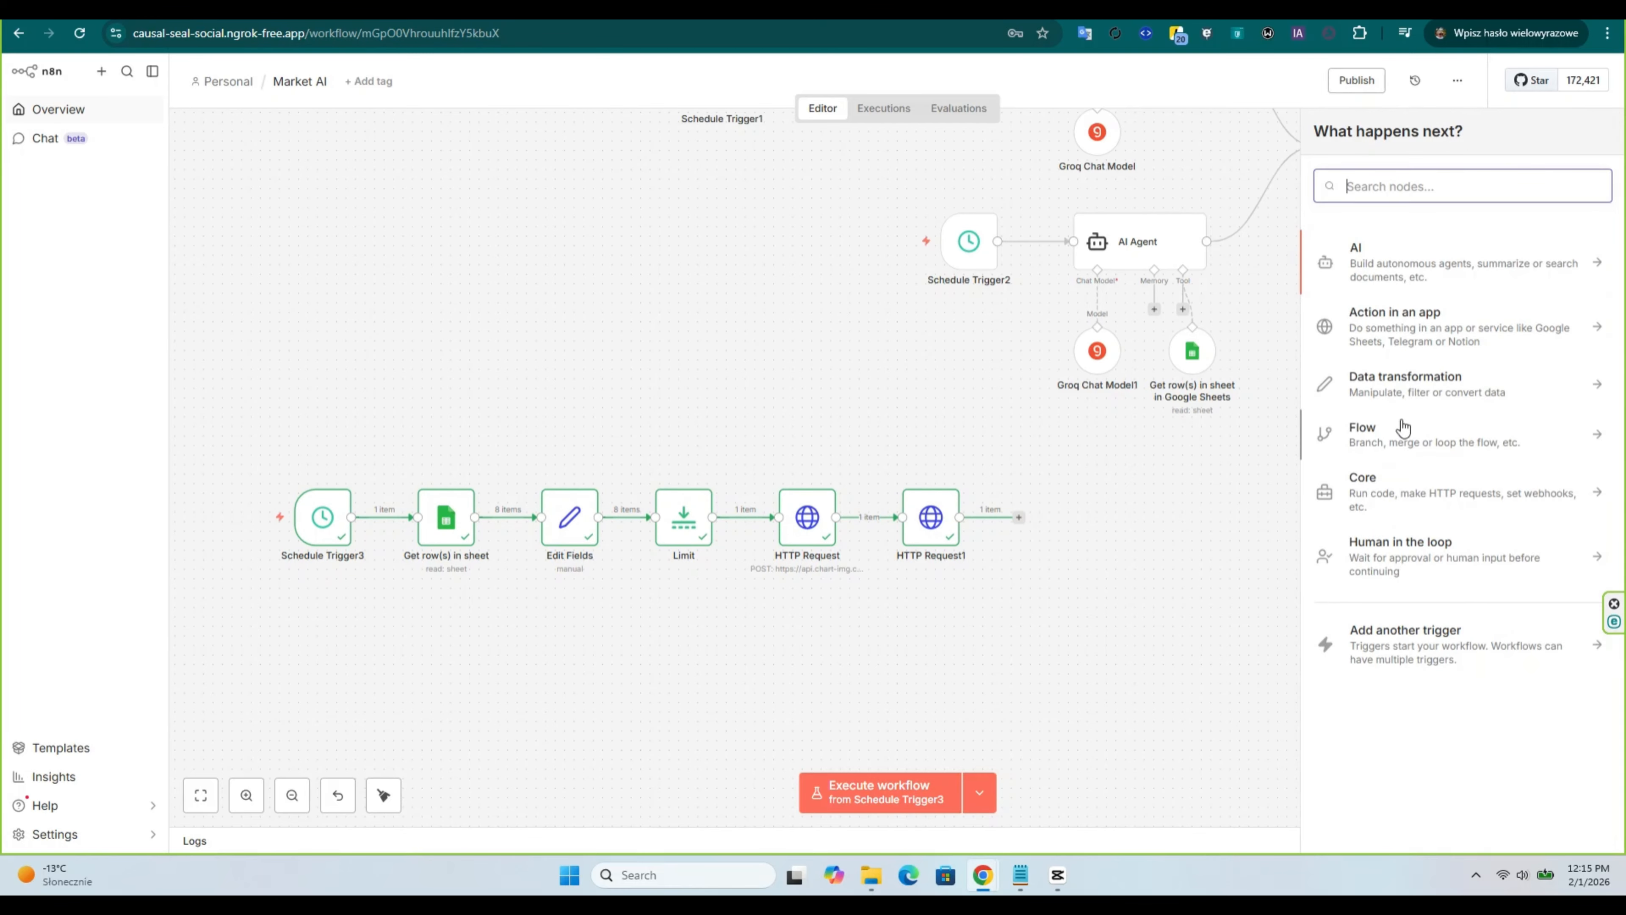
pyautogui.write('llm')
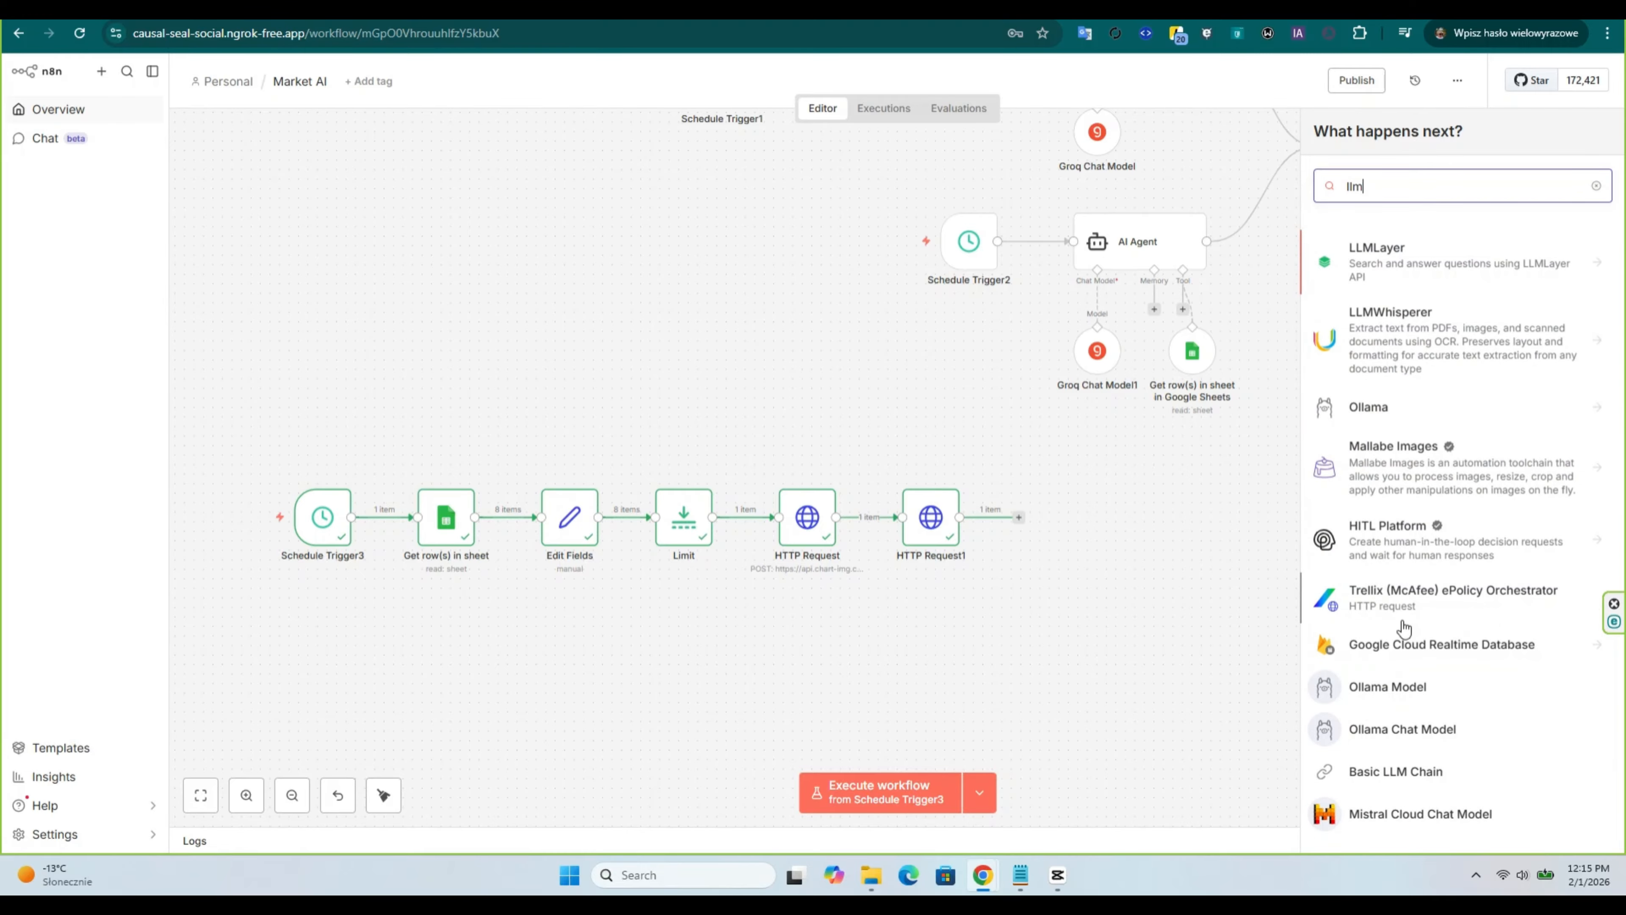
pyautogui.click(1408, 772)
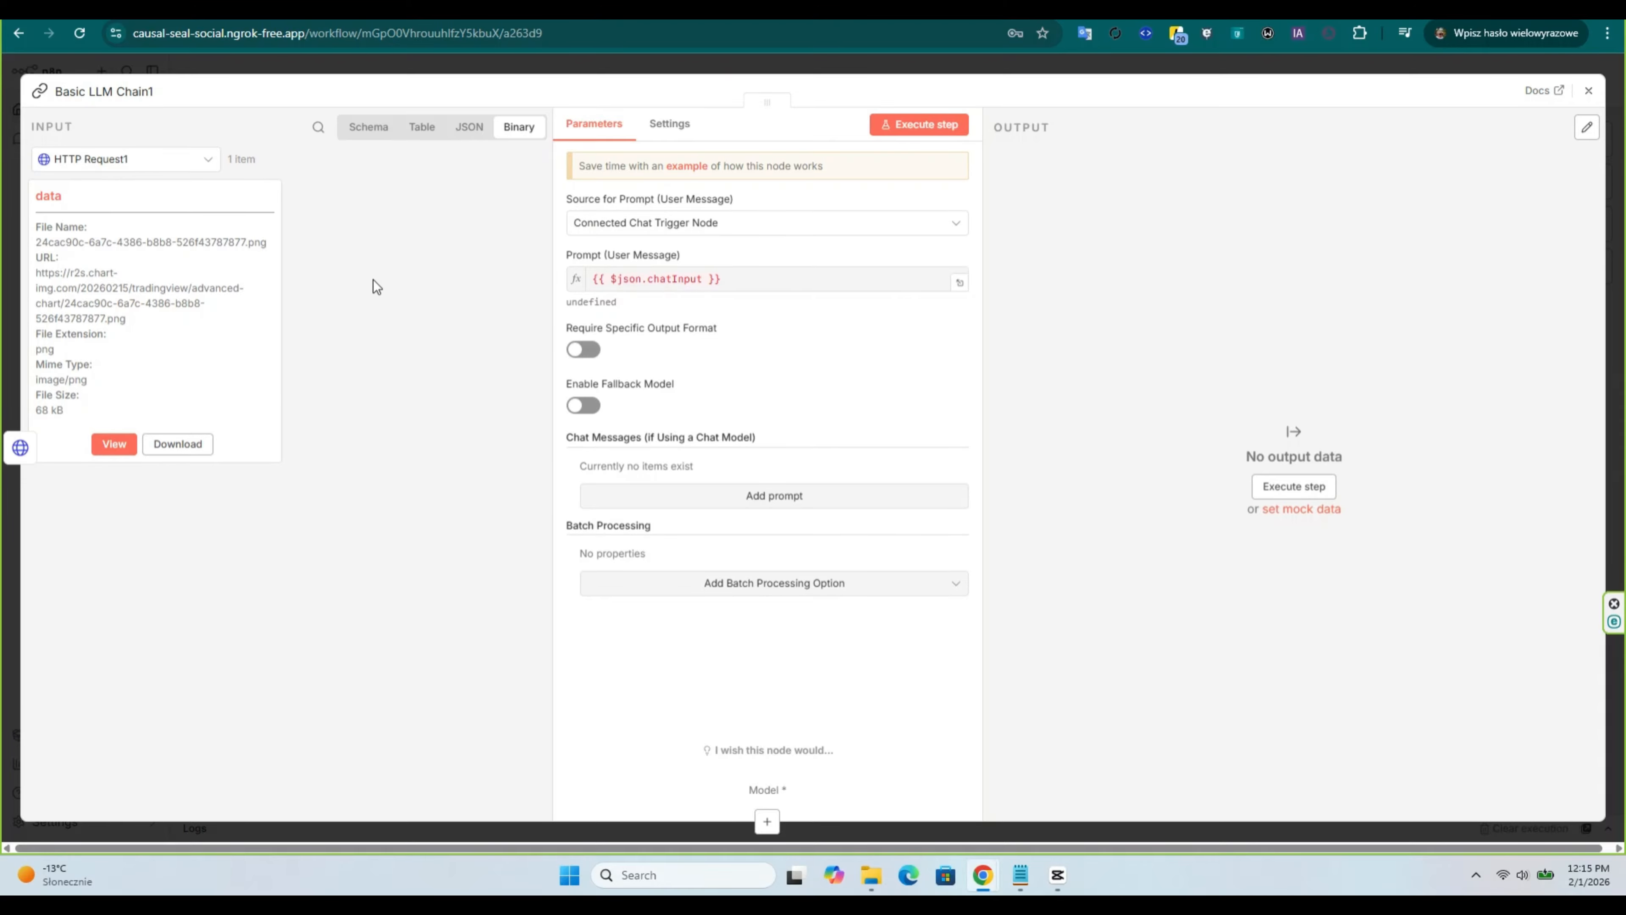
pyautogui.click(468, 127)
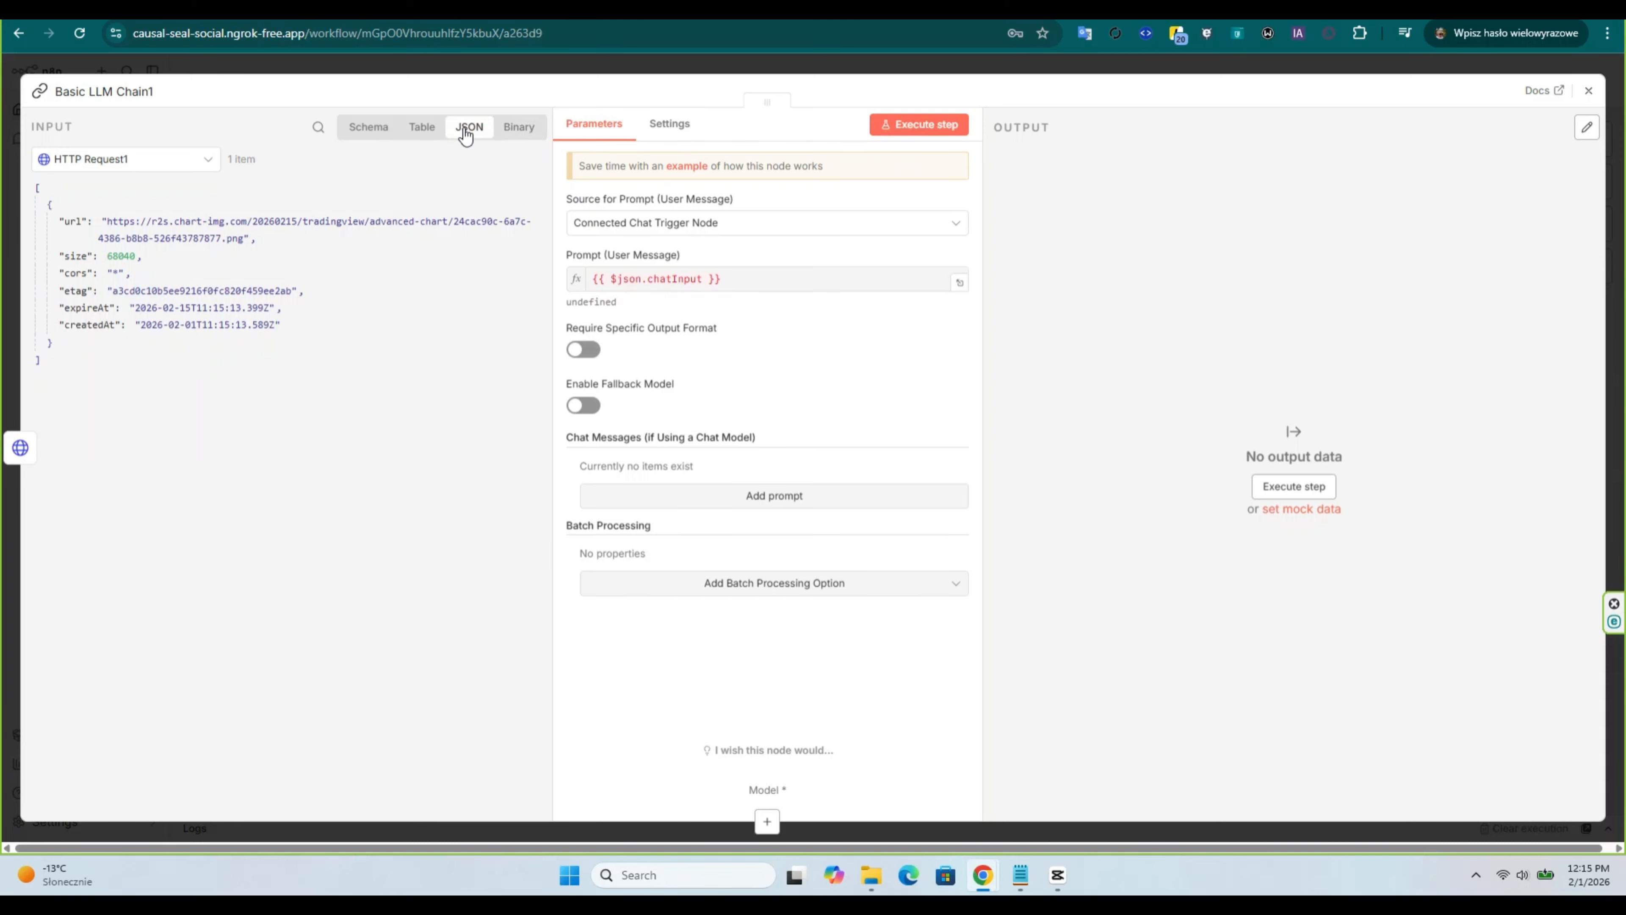
pyautogui.click(372, 127)
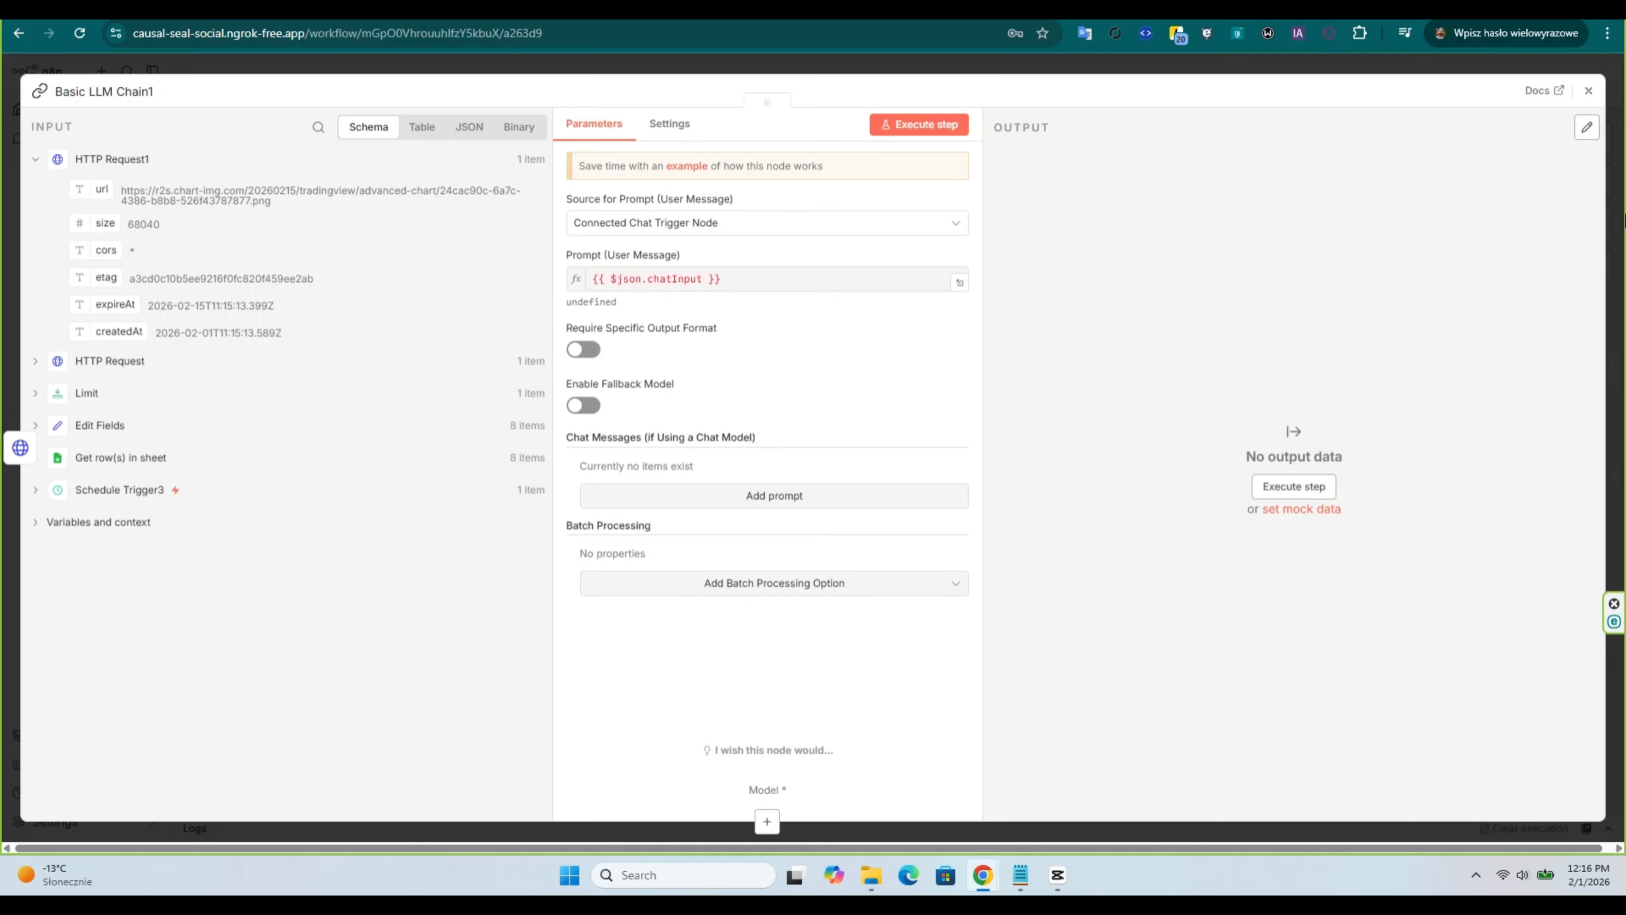
pyautogui.click(1588, 92)
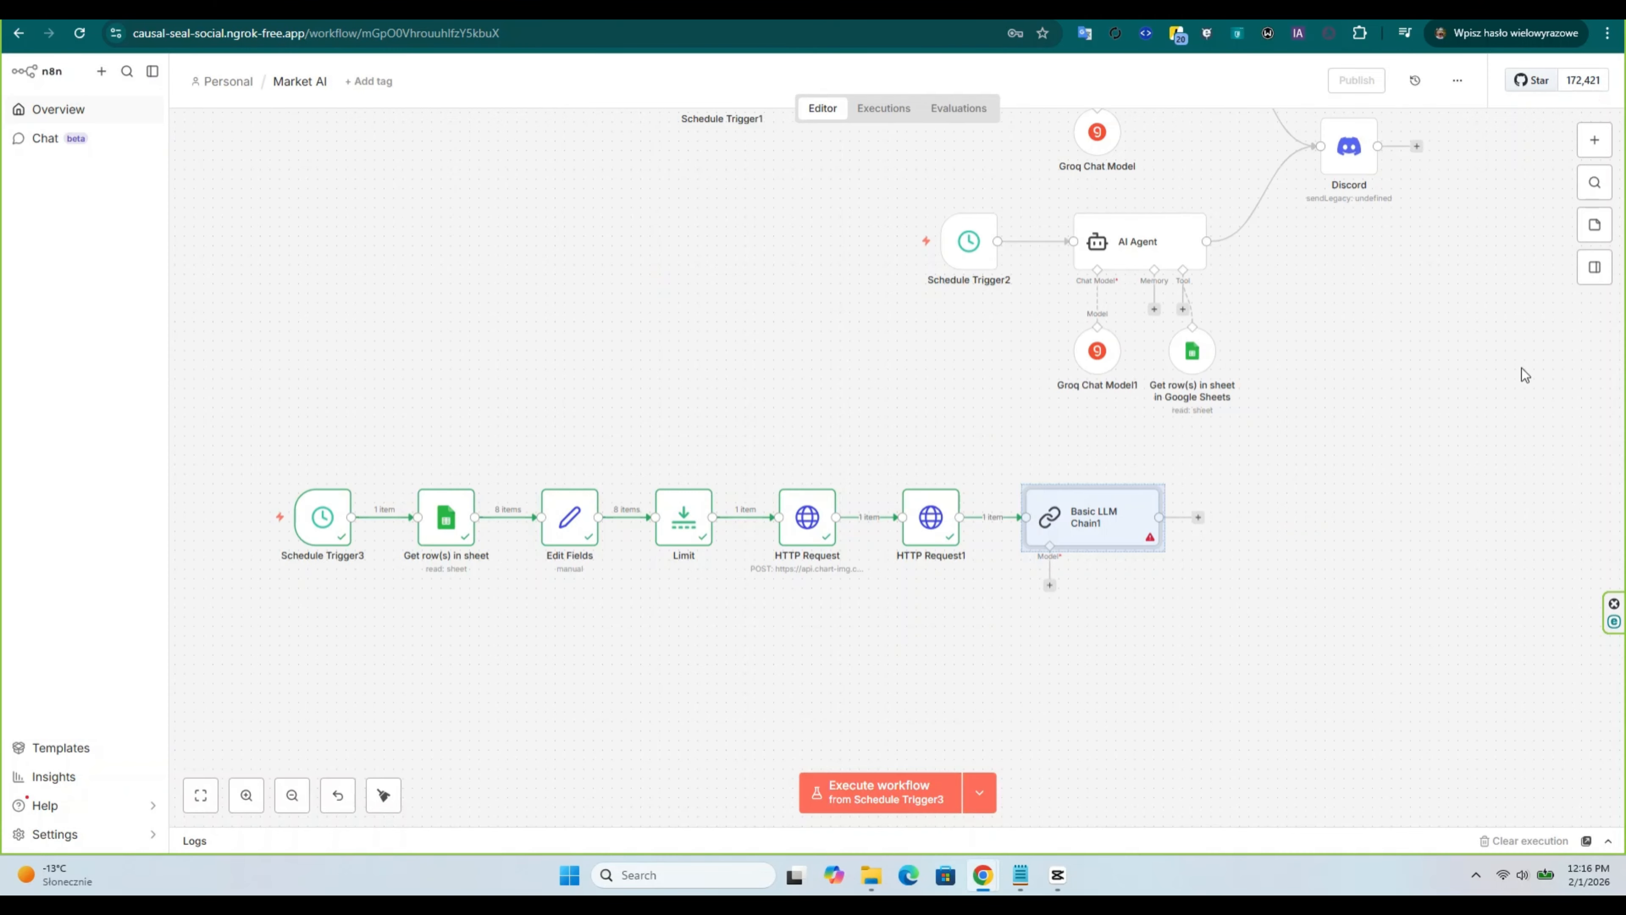
# Step: Attach a Groq Chat Model to the Basic LLM Chain1 node with the model meta-llama/llama-4-maverick-17b-128e-instruct
pyautogui.click(1050, 585)
pyautogui.click(1350, 692)
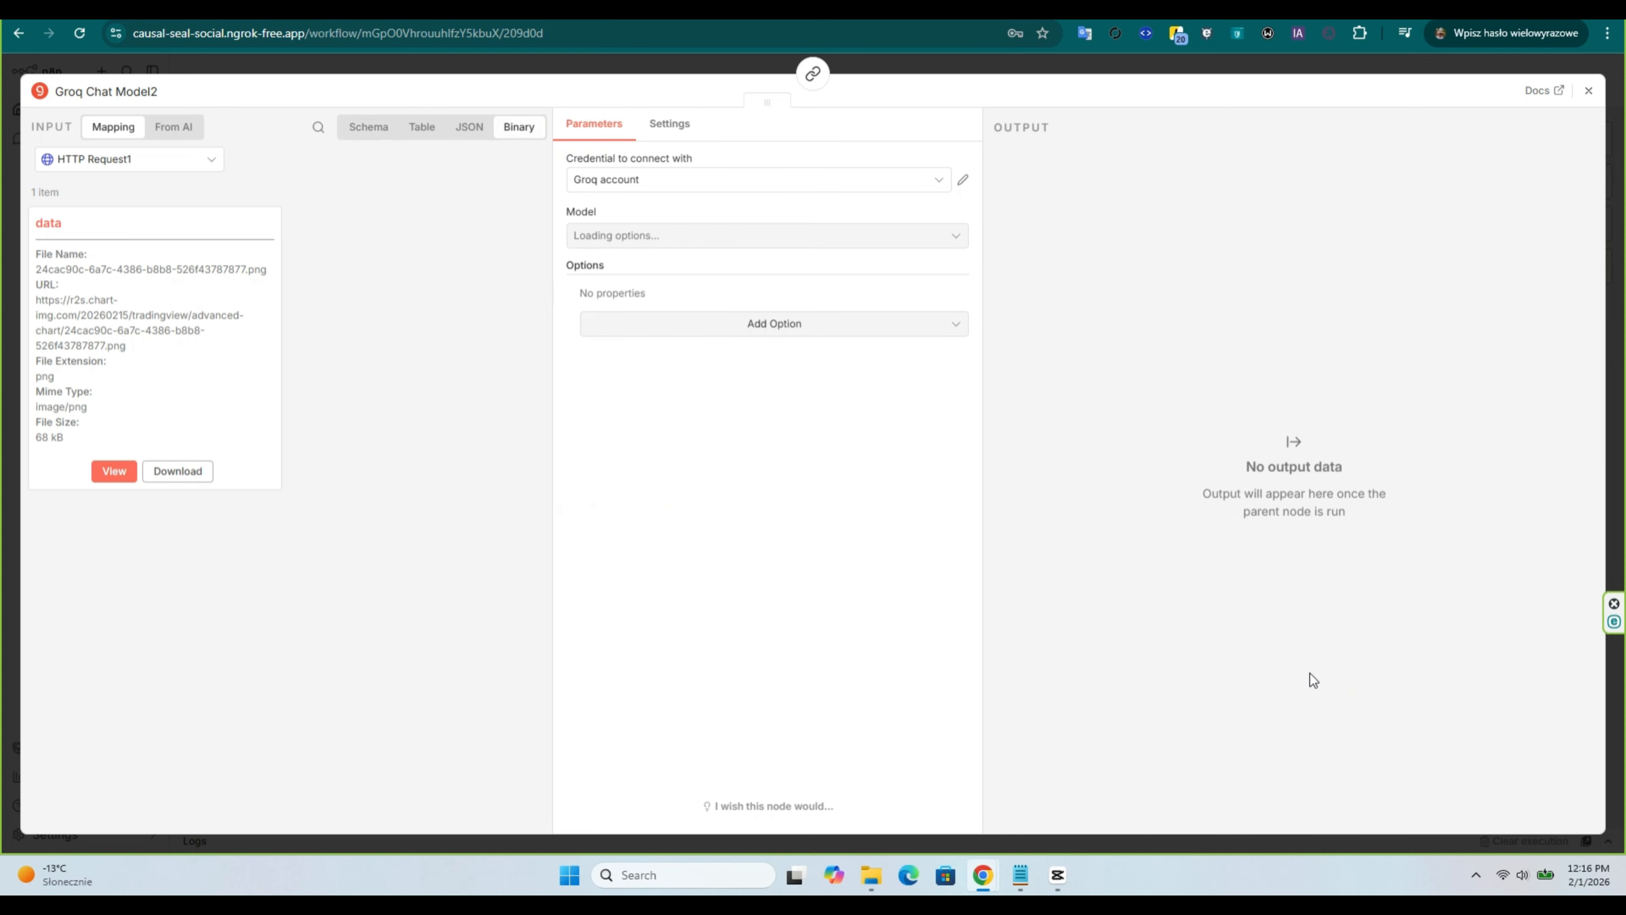
pyautogui.click(813, 240)
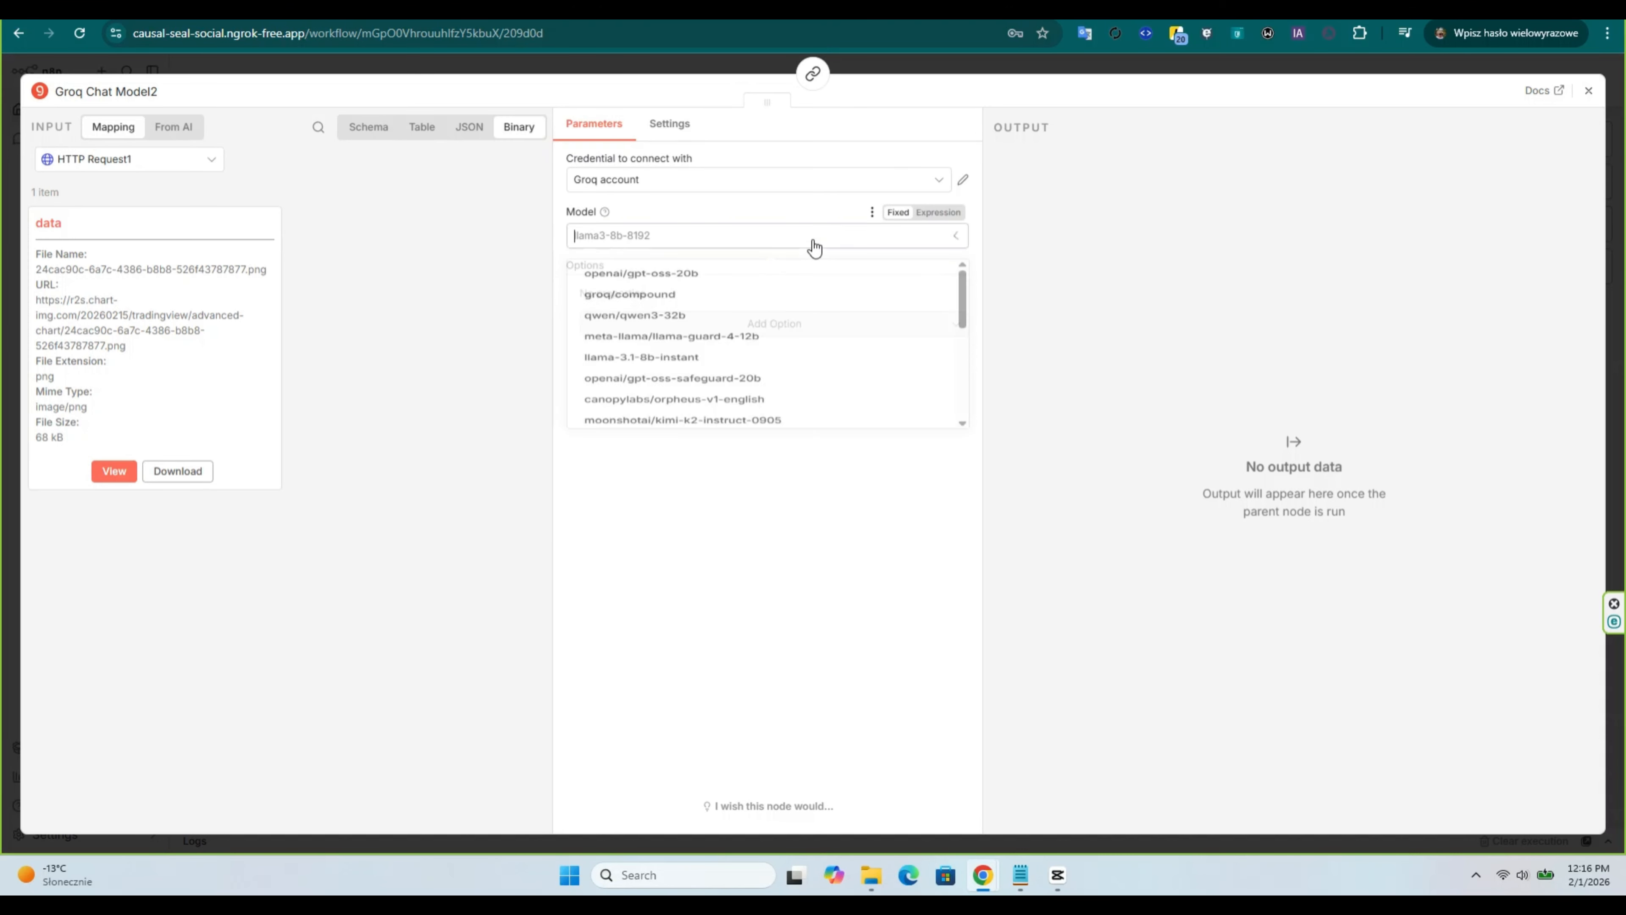
pyautogui.scroll(-5, 804, 385)
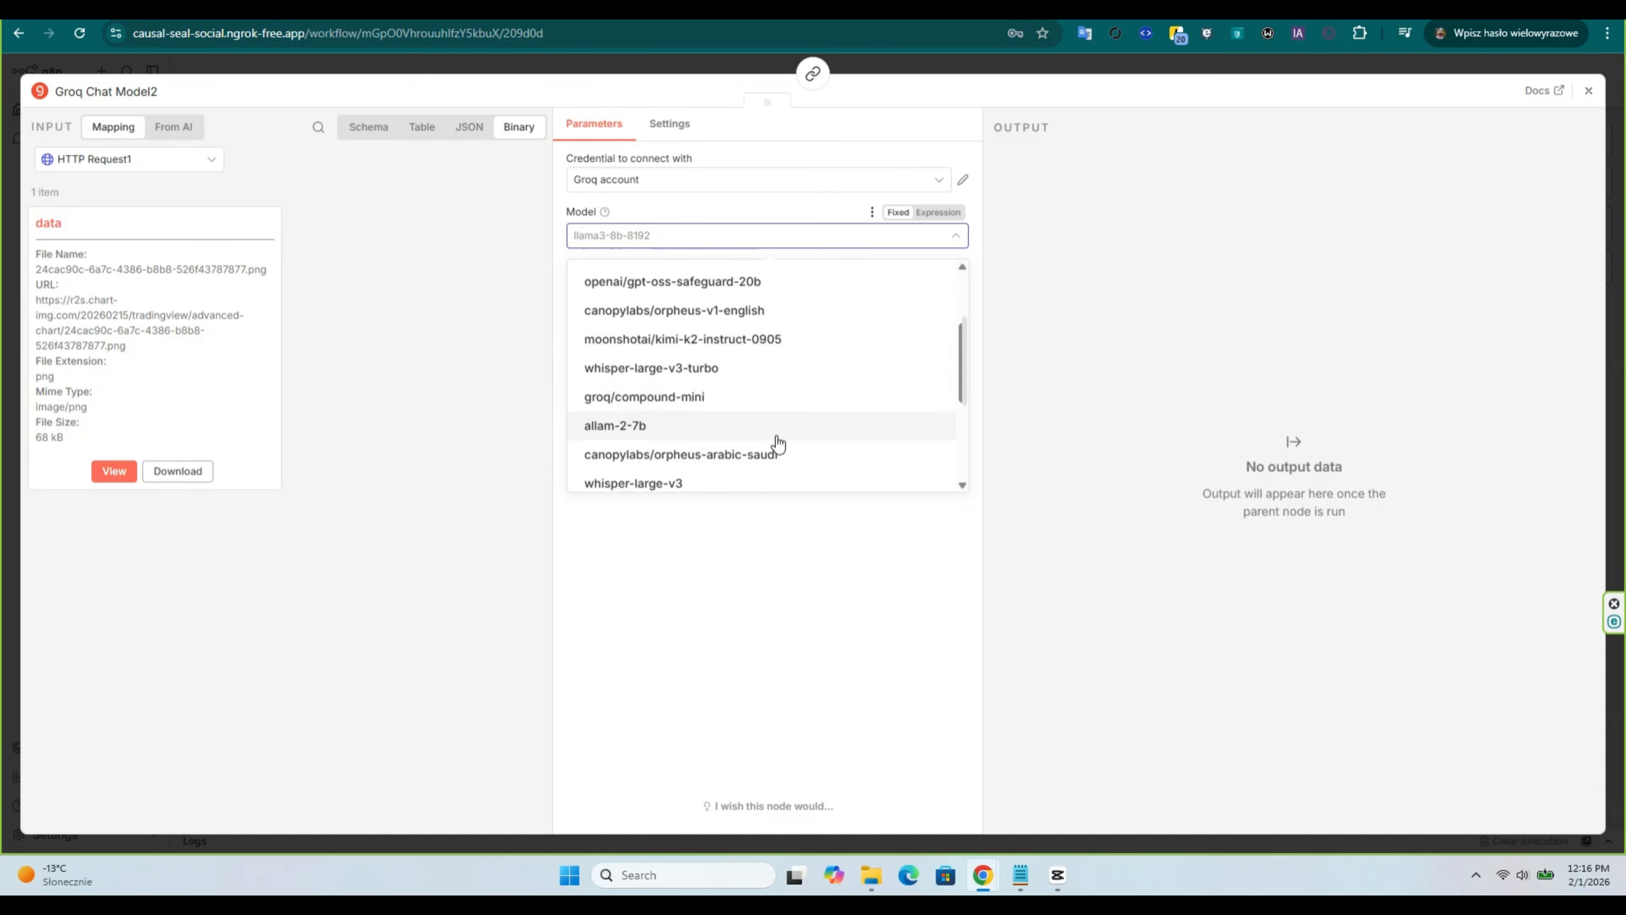
pyautogui.scroll(-3, 775, 440)
pyautogui.scroll(-1, 752, 466)
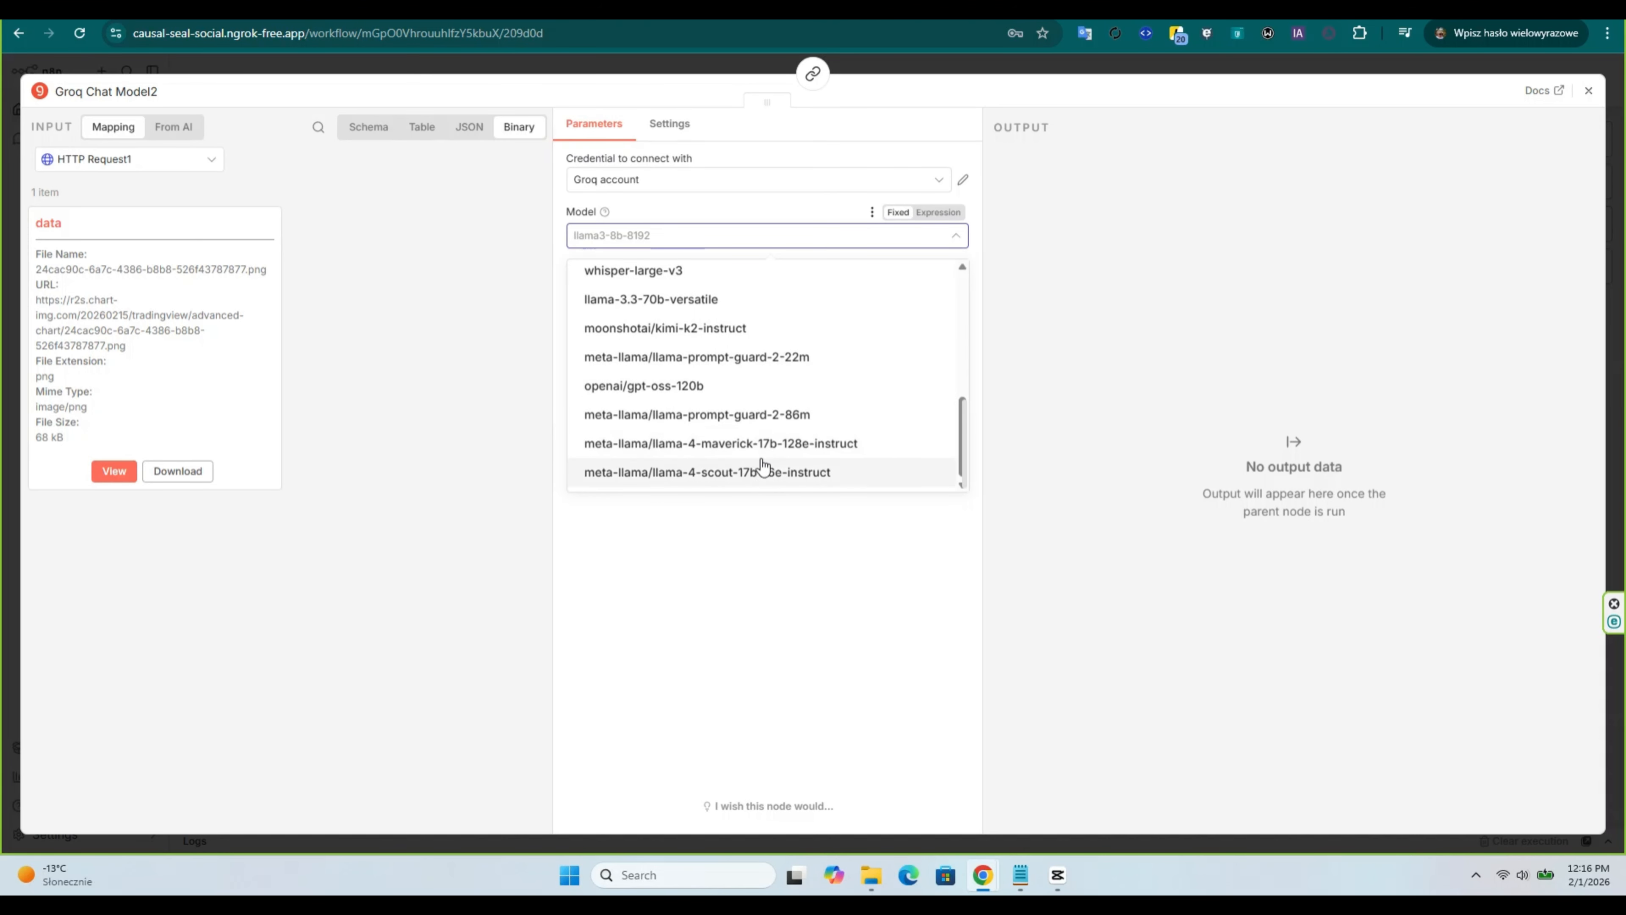
pyautogui.click(752, 446)
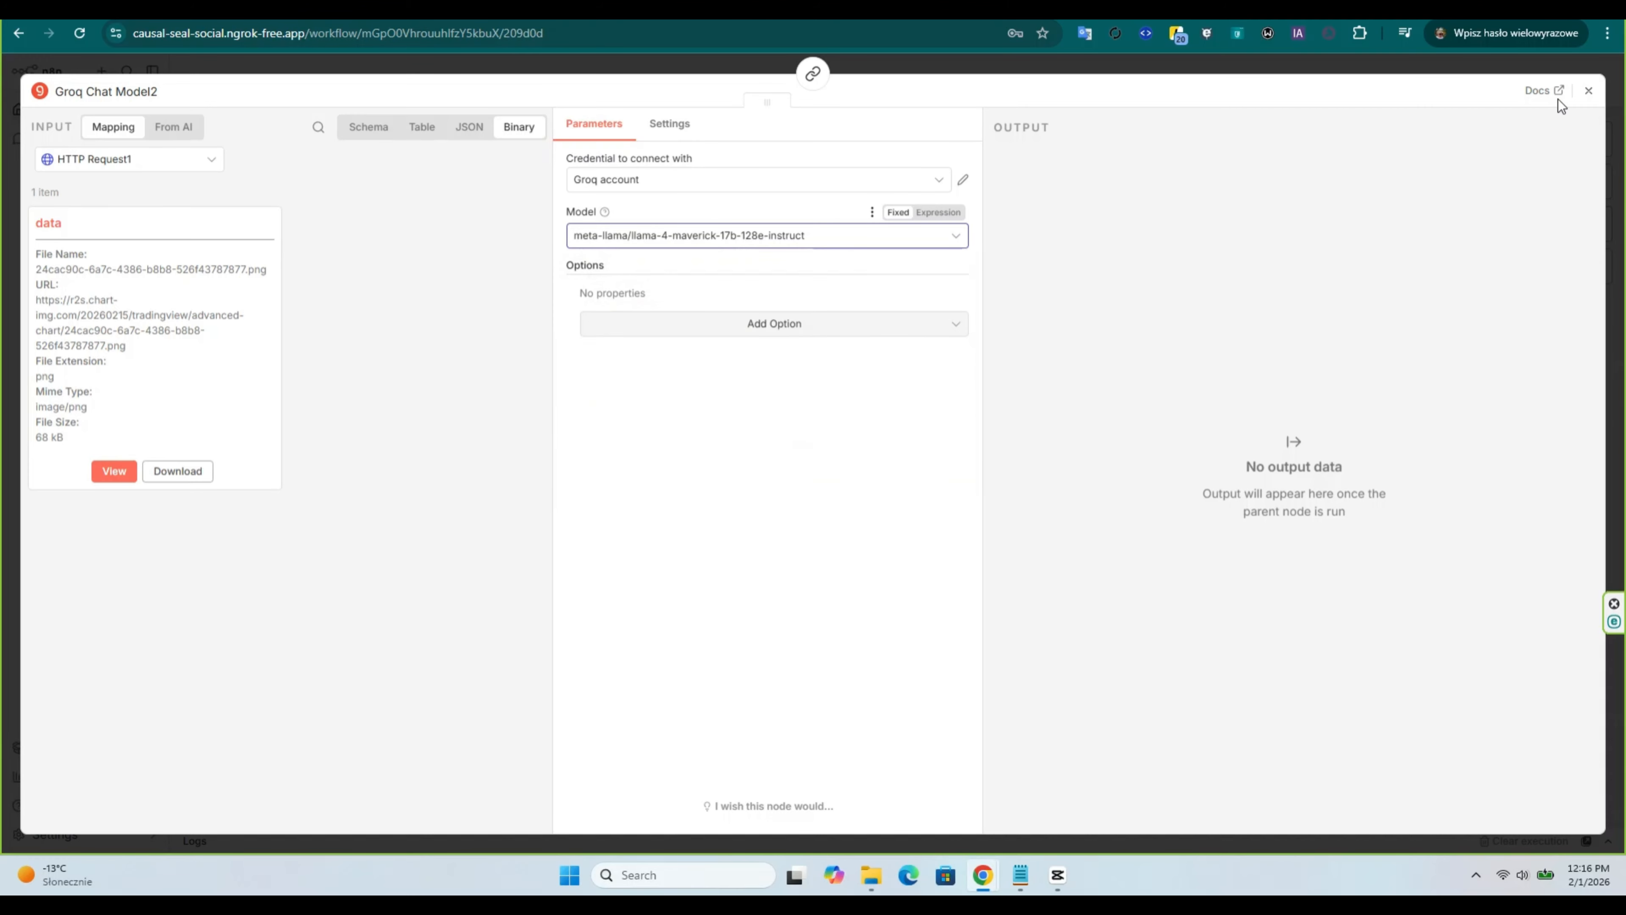
pyautogui.click(1589, 90)
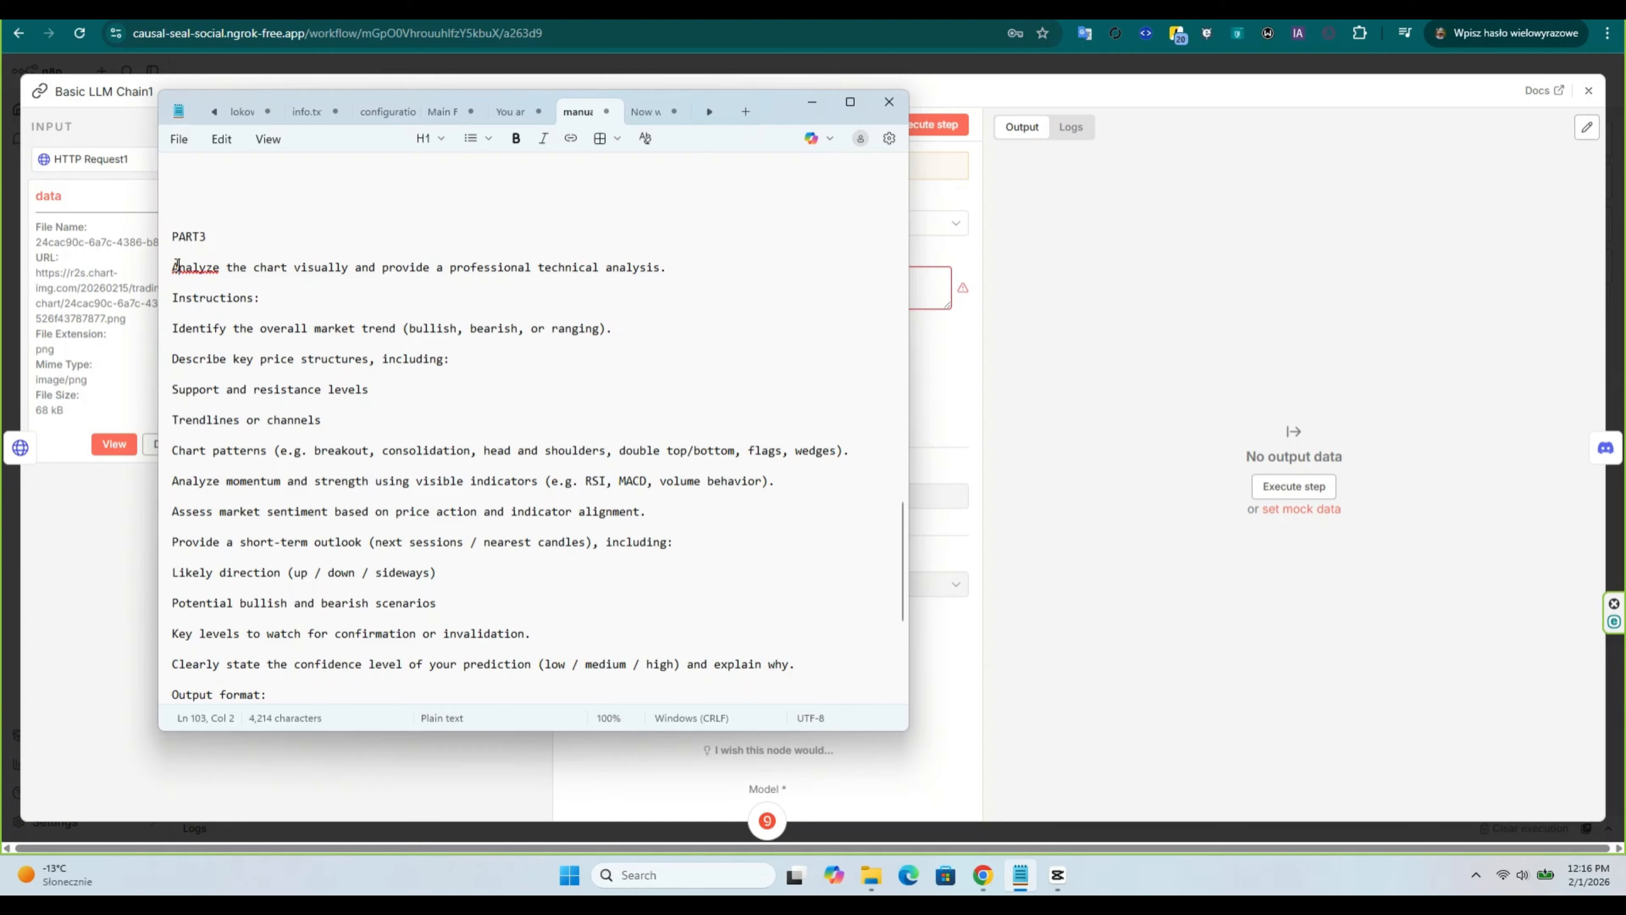
# Step: Copy the PART3 chart analysis prompt from the Notepad notes into Basic LLM Chain1's user prompt in n8n and execute the node
pyautogui.moveTo(172, 266); pyautogui.dragTo(214, 295)
pyautogui.moveTo(387, 499); pyautogui.dragTo(704, 643)
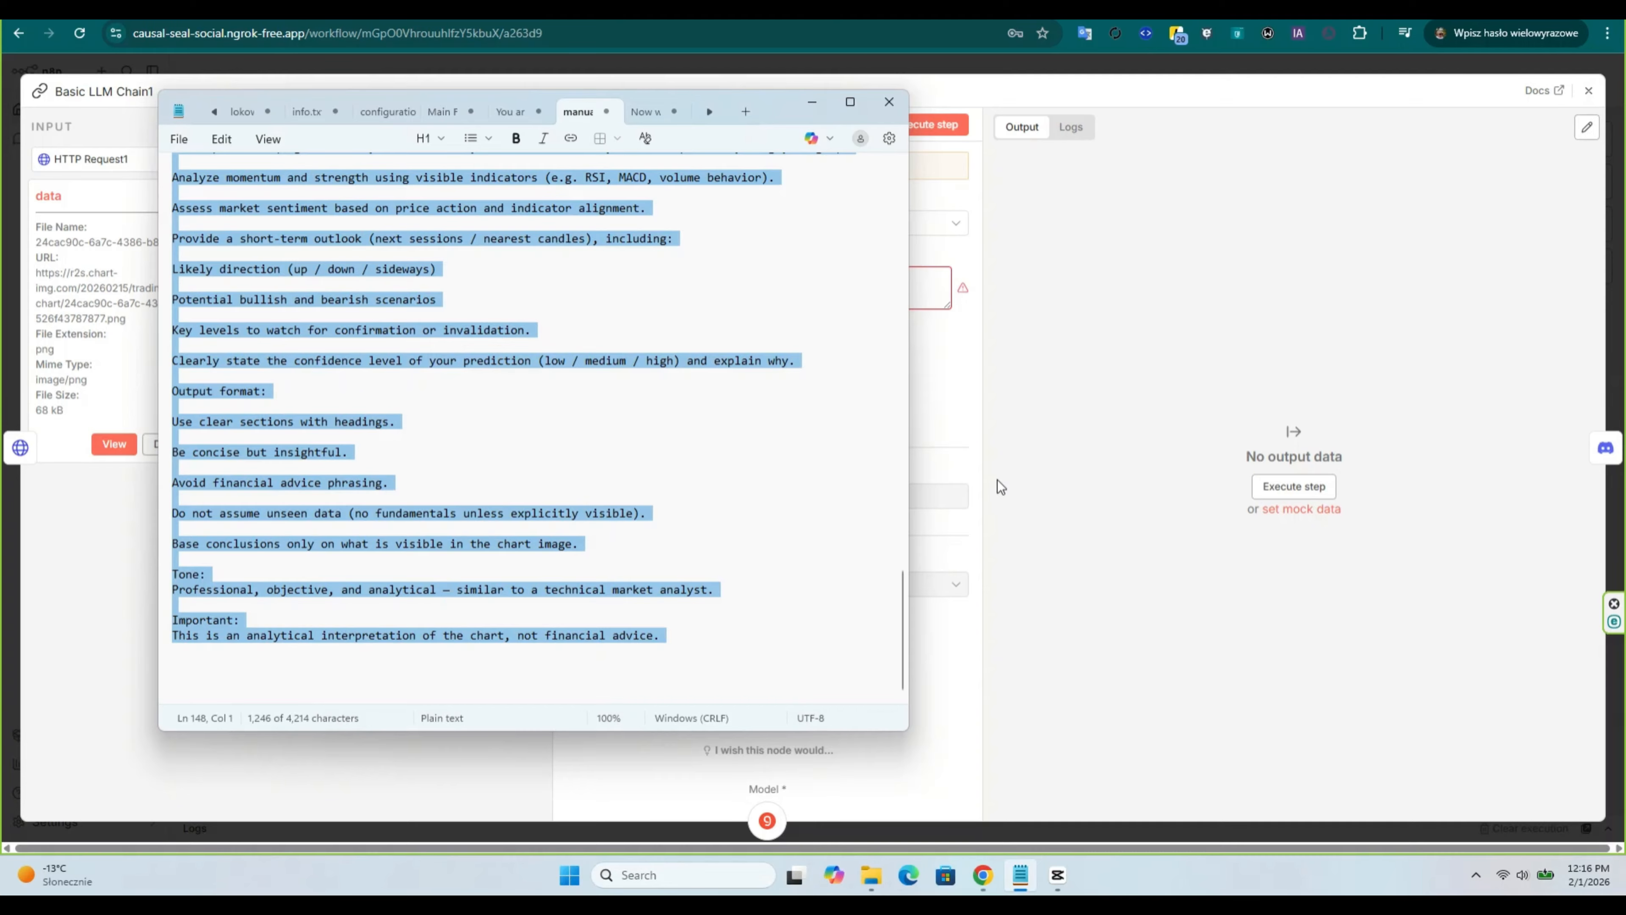
pyautogui.click(1008, 422)
pyautogui.hotkey('ctrl', 'v')
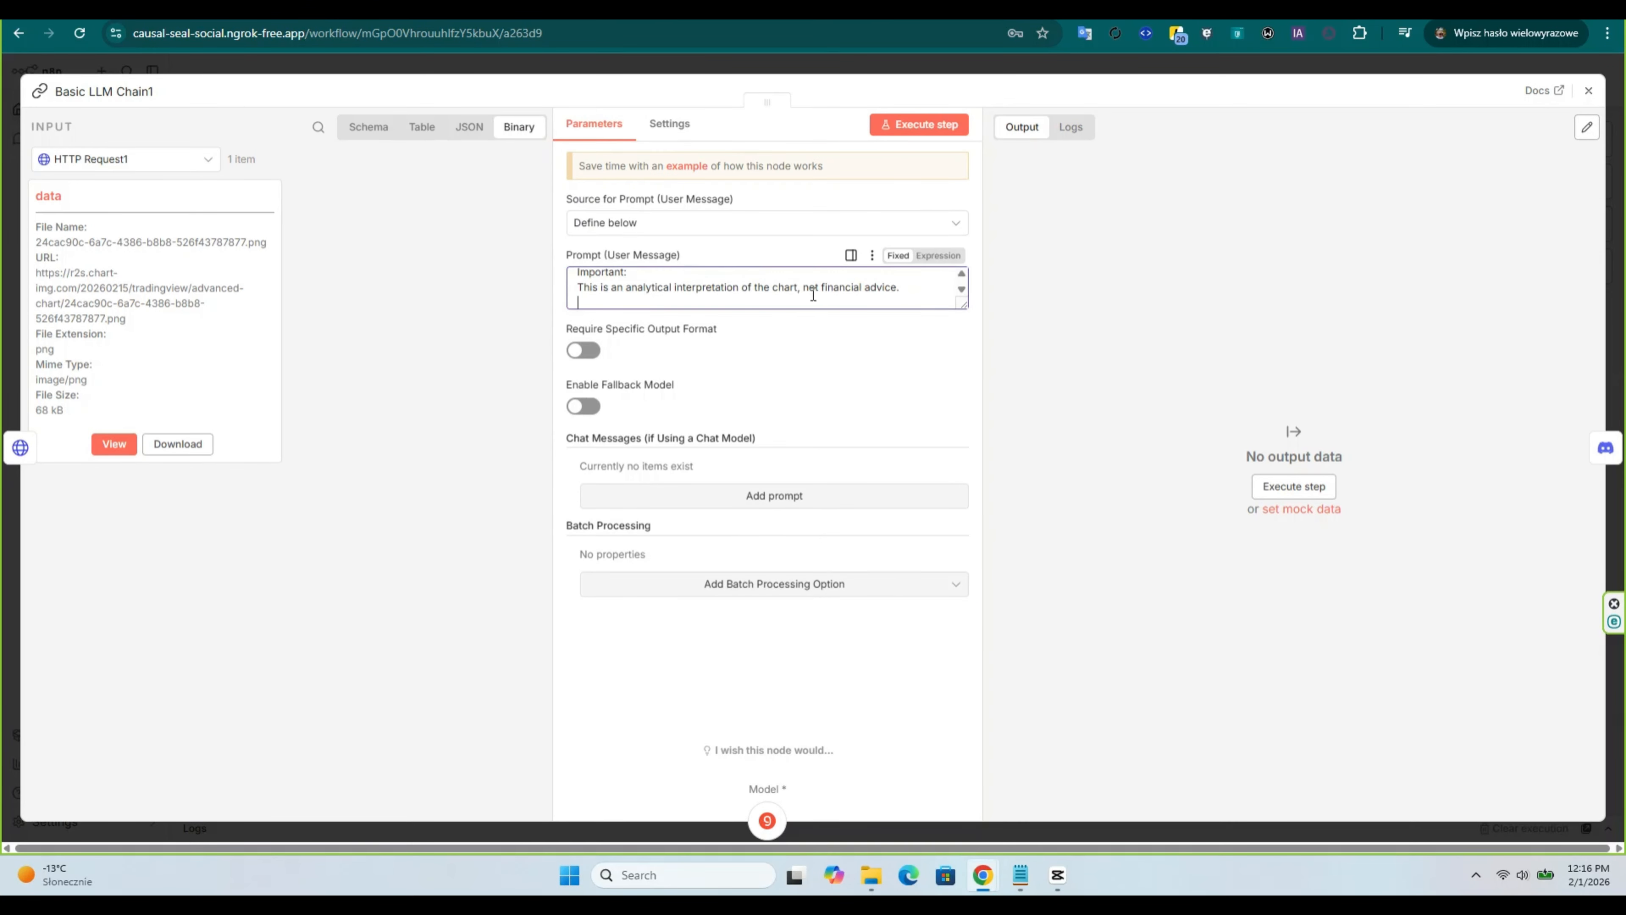
pyautogui.click(916, 128)
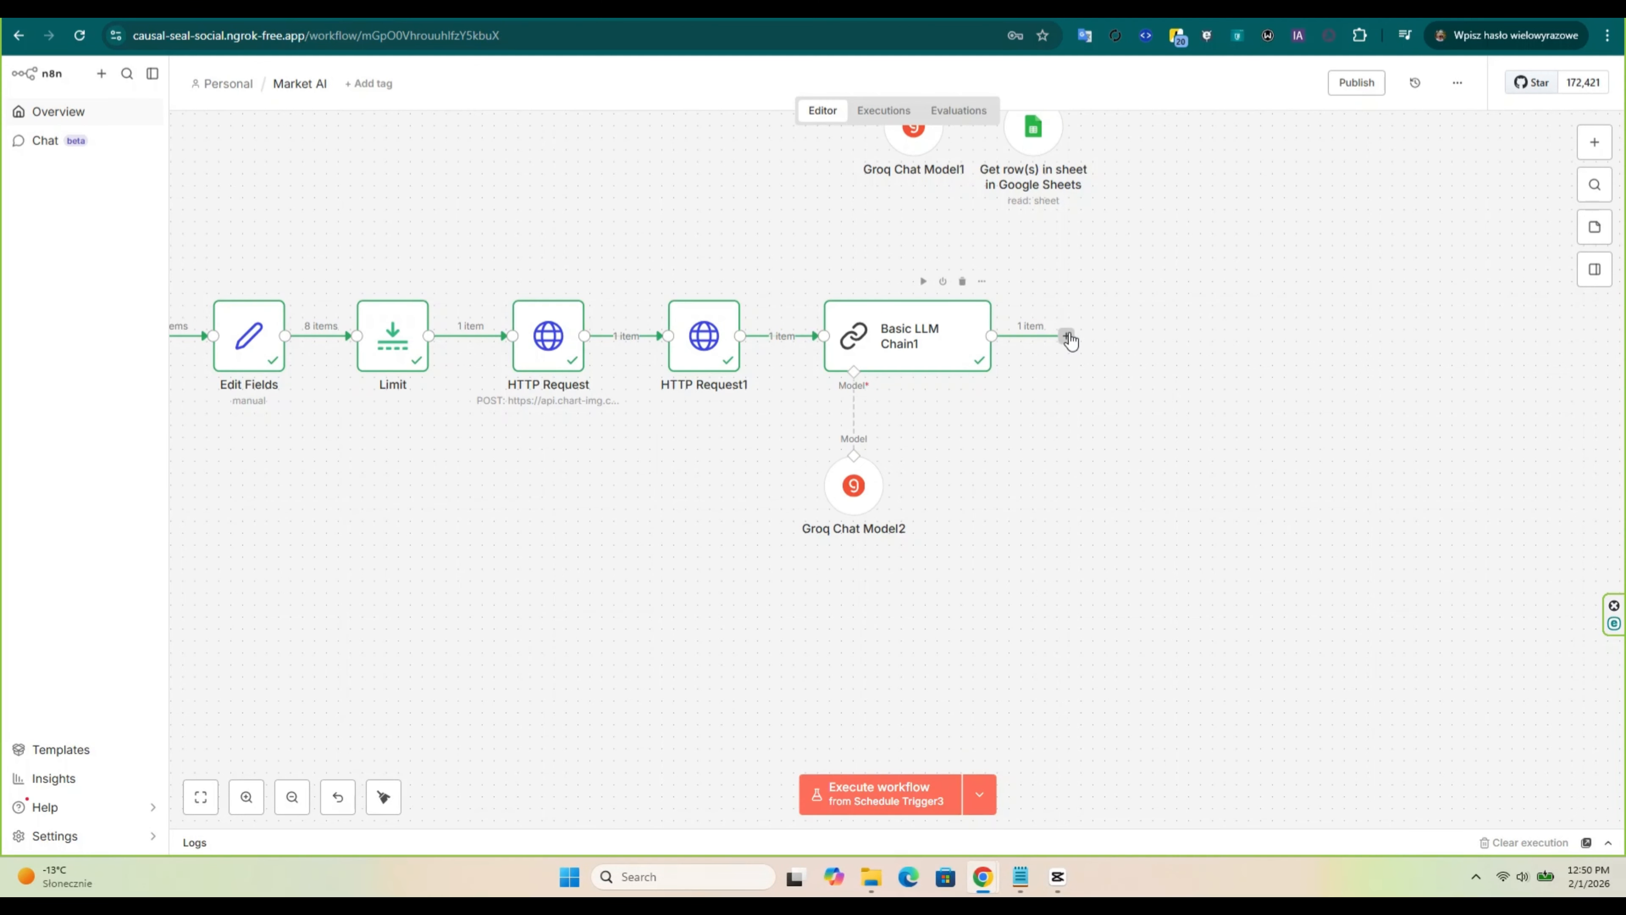
# Step: Add a Discord Send a message node after Basic LLM Chain1, using the Webhook connection type and the Discord Webhook account credential
pyautogui.click(1066, 336)
pyautogui.write('di')
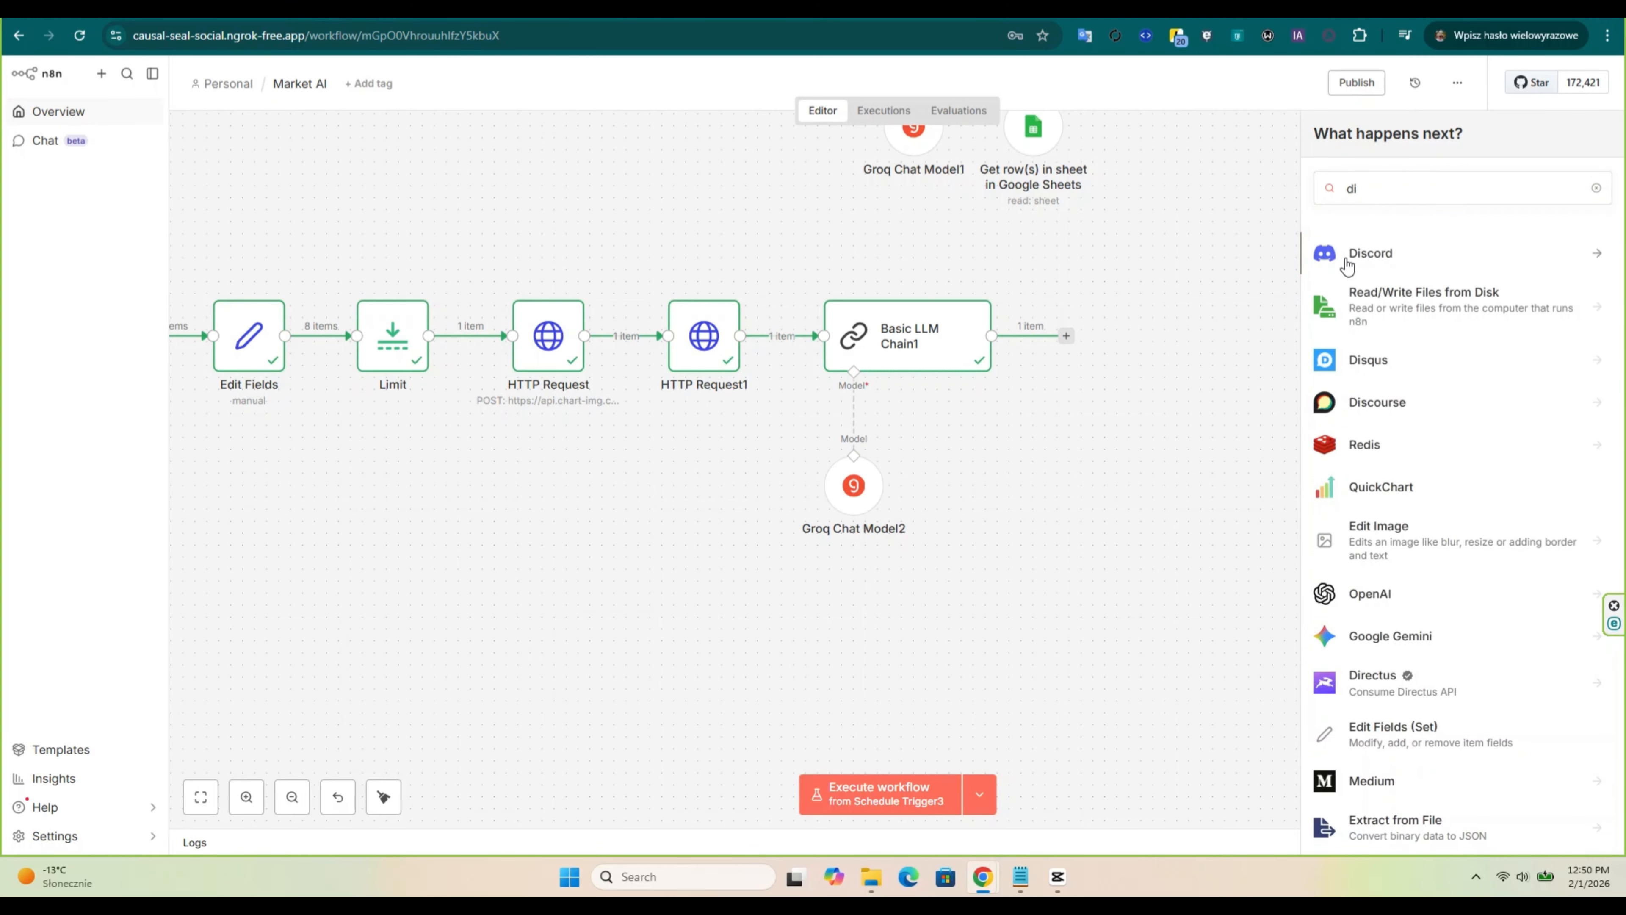
pyautogui.click(1345, 256)
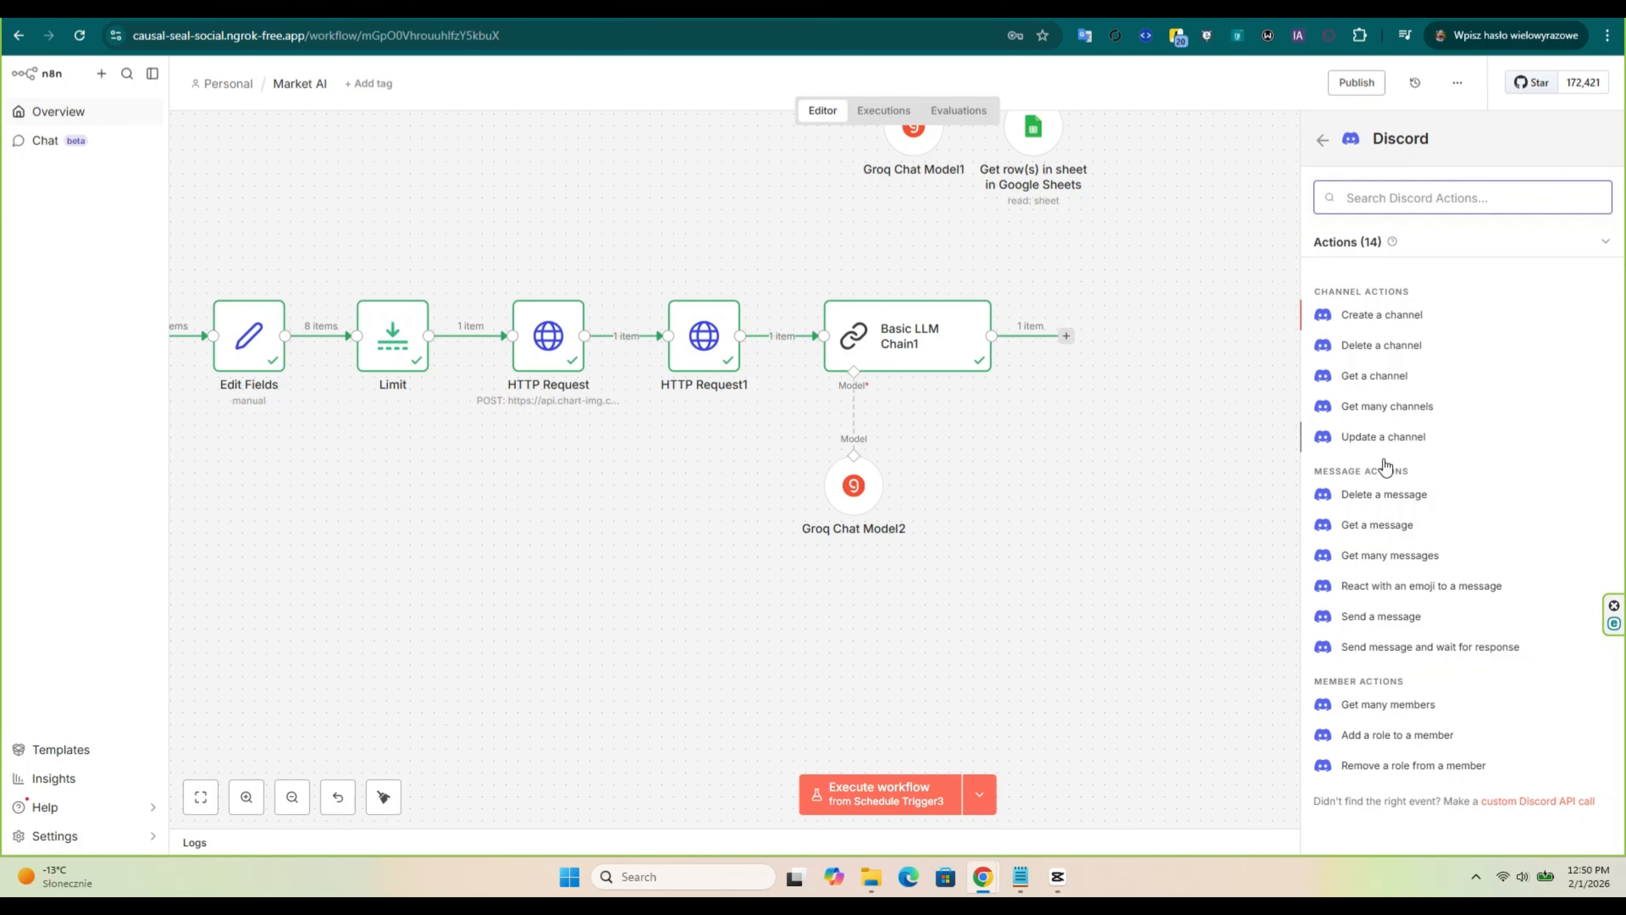
pyautogui.click(1381, 618)
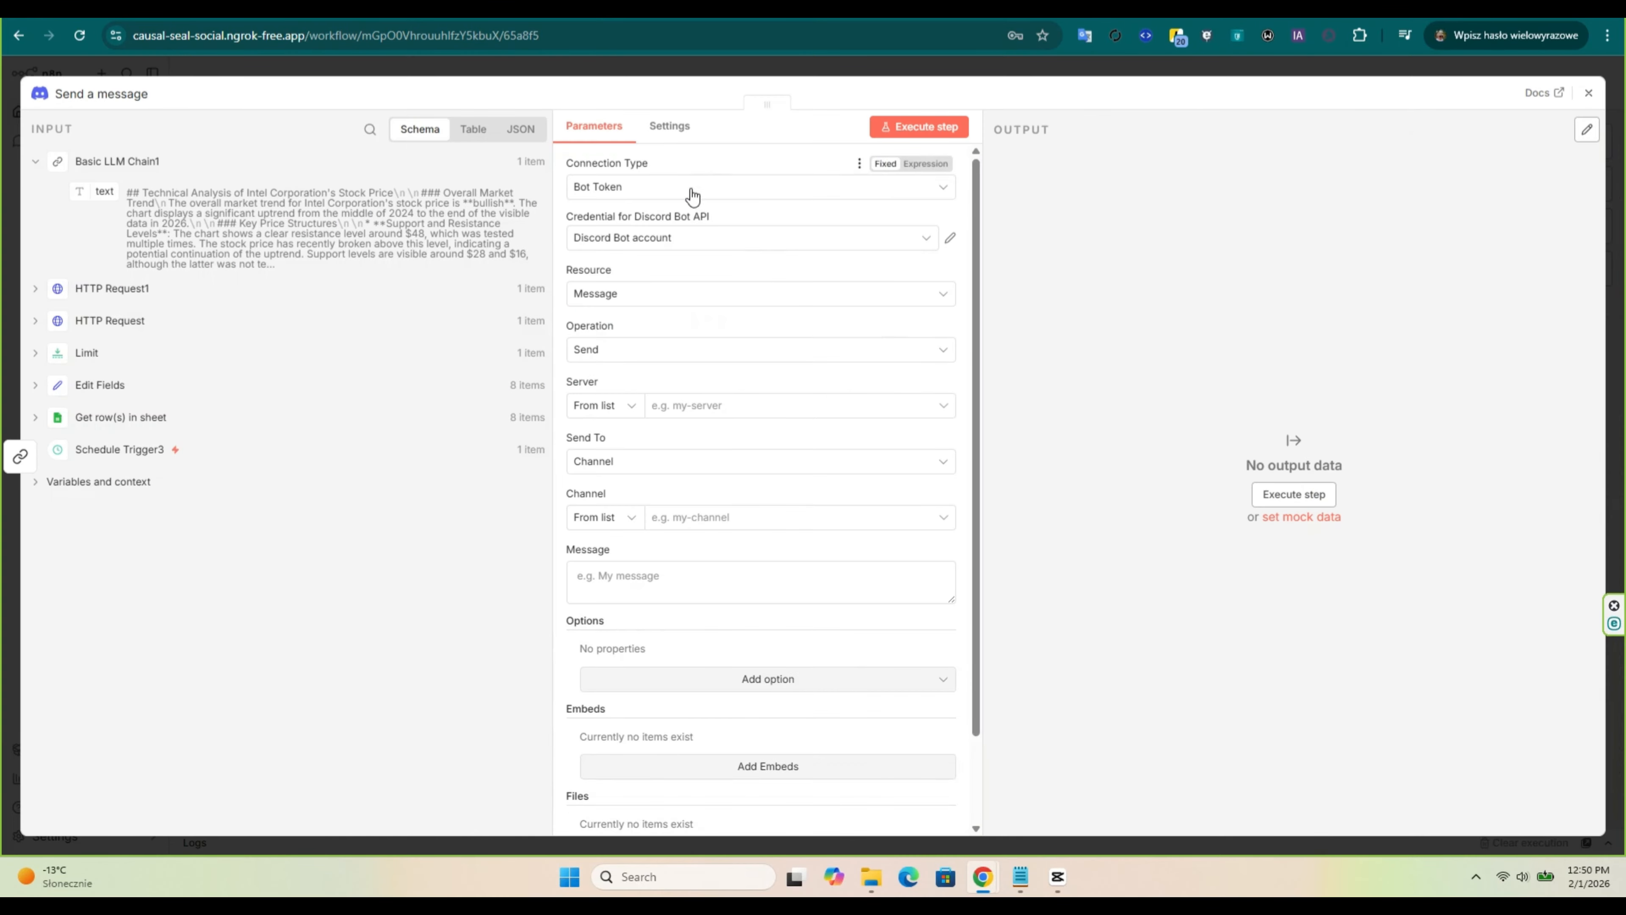
pyautogui.click(714, 189)
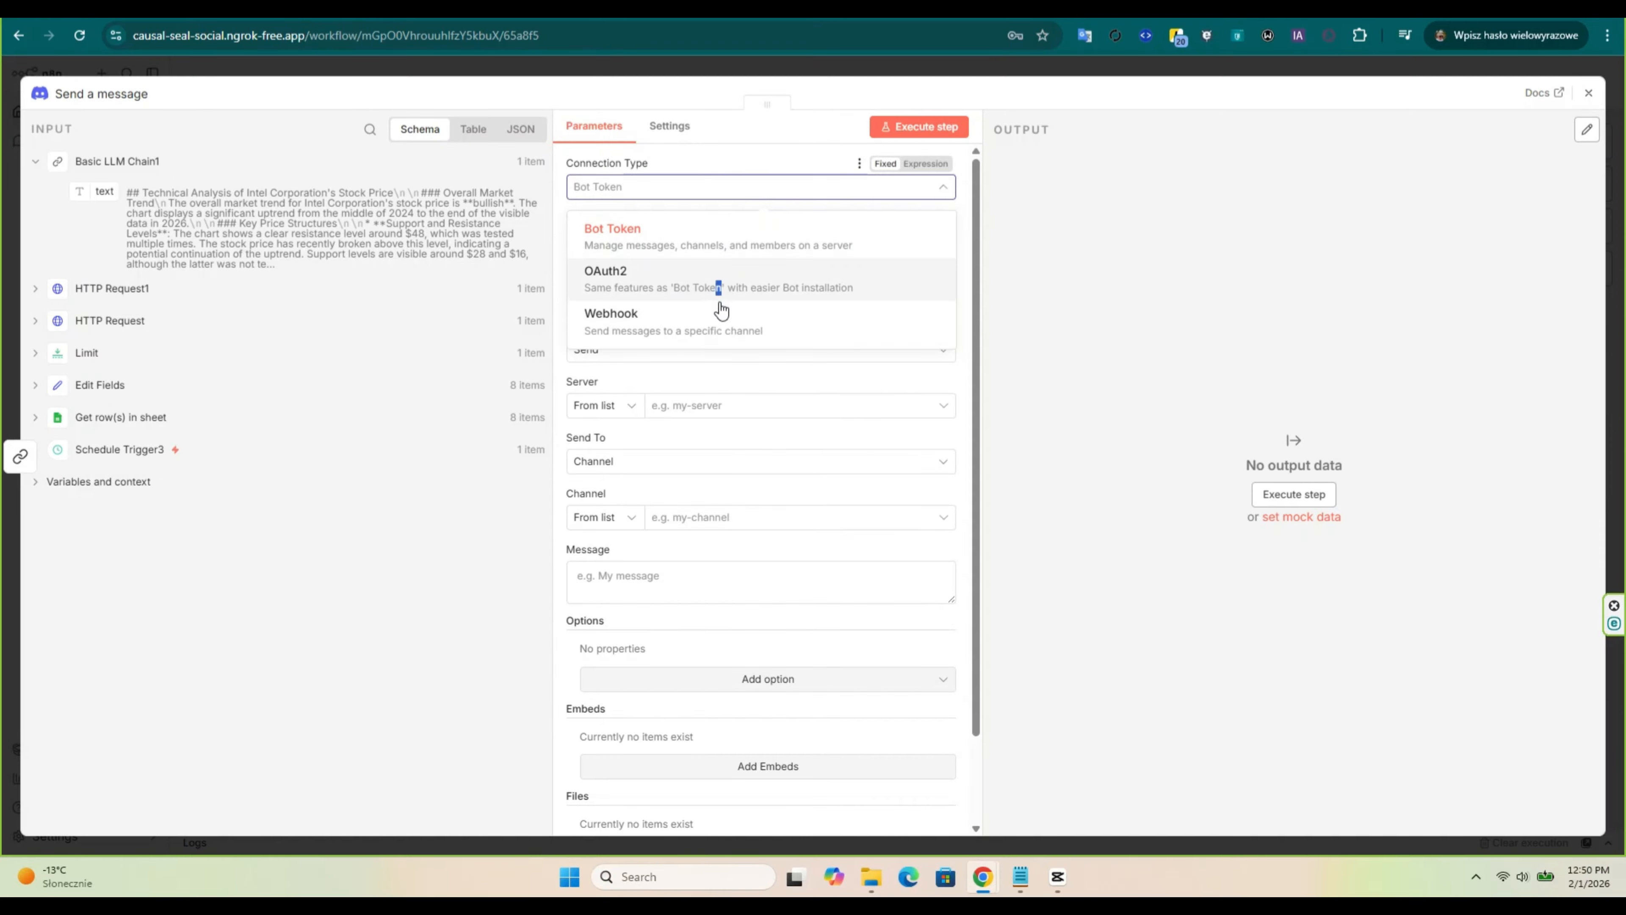
pyautogui.click(715, 323)
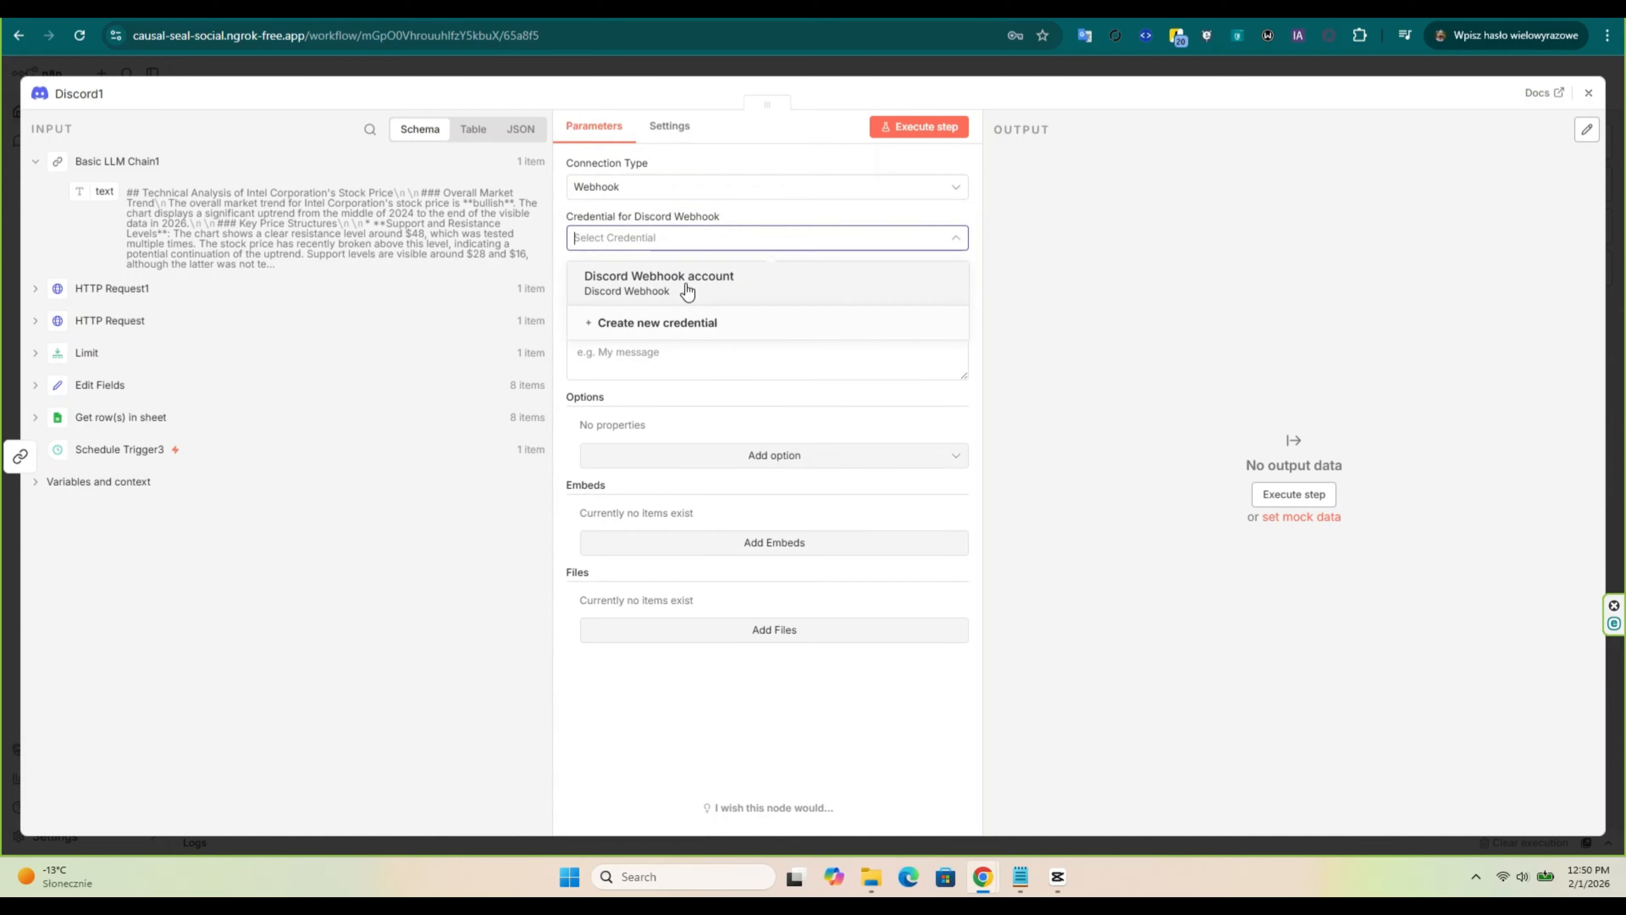
pyautogui.click(682, 280)
pyautogui.click(713, 356)
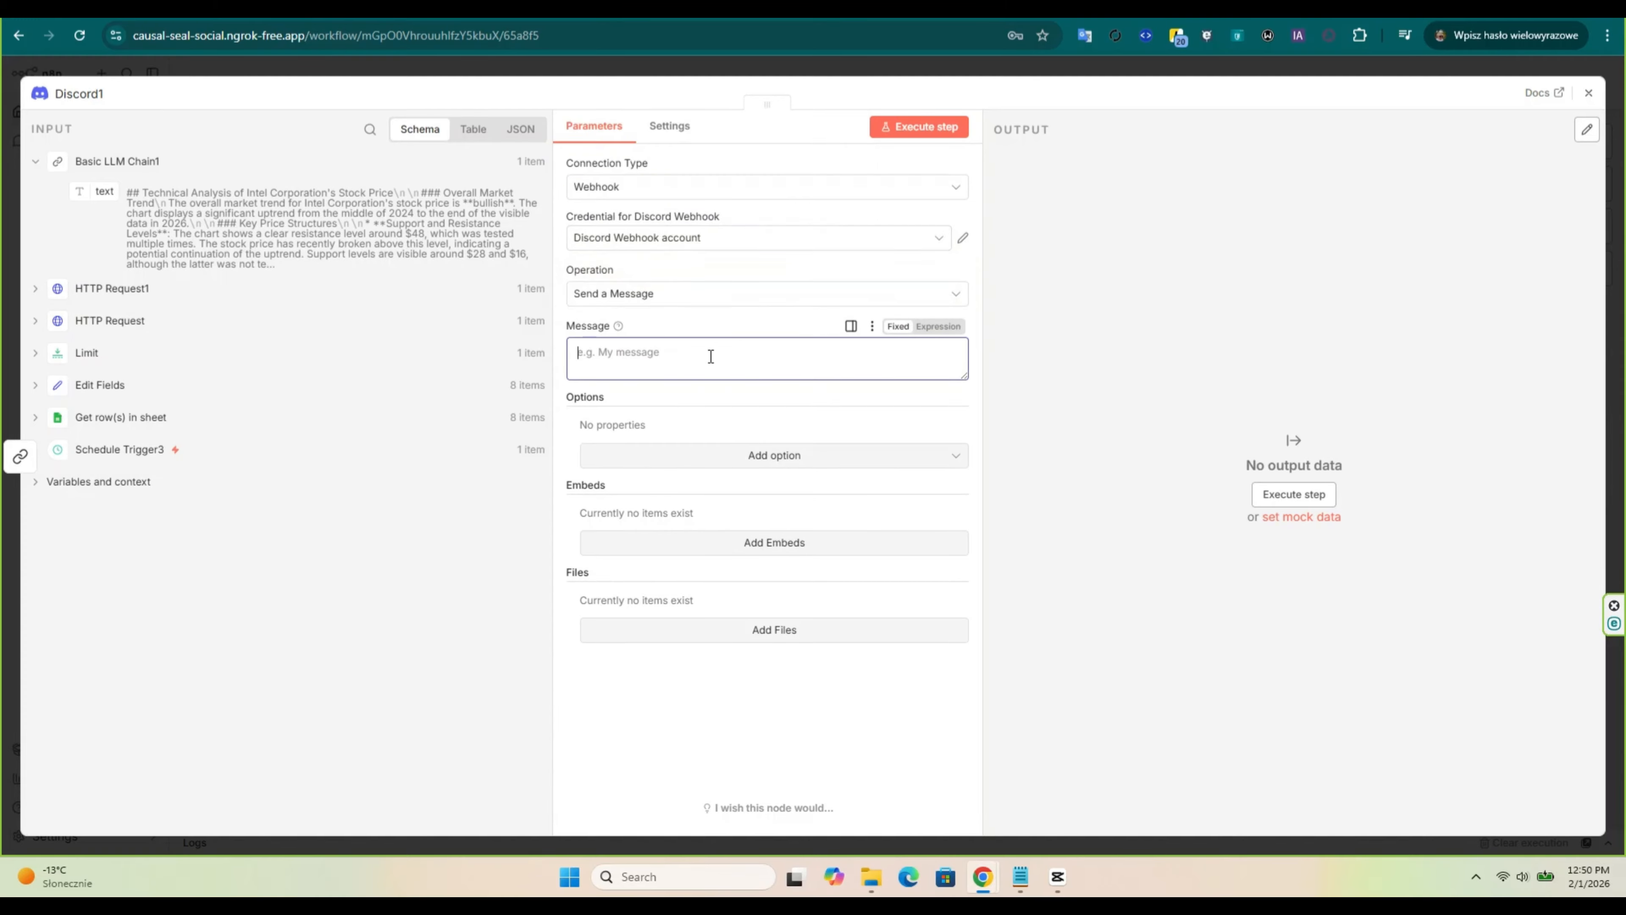
pyautogui.click(1022, 882)
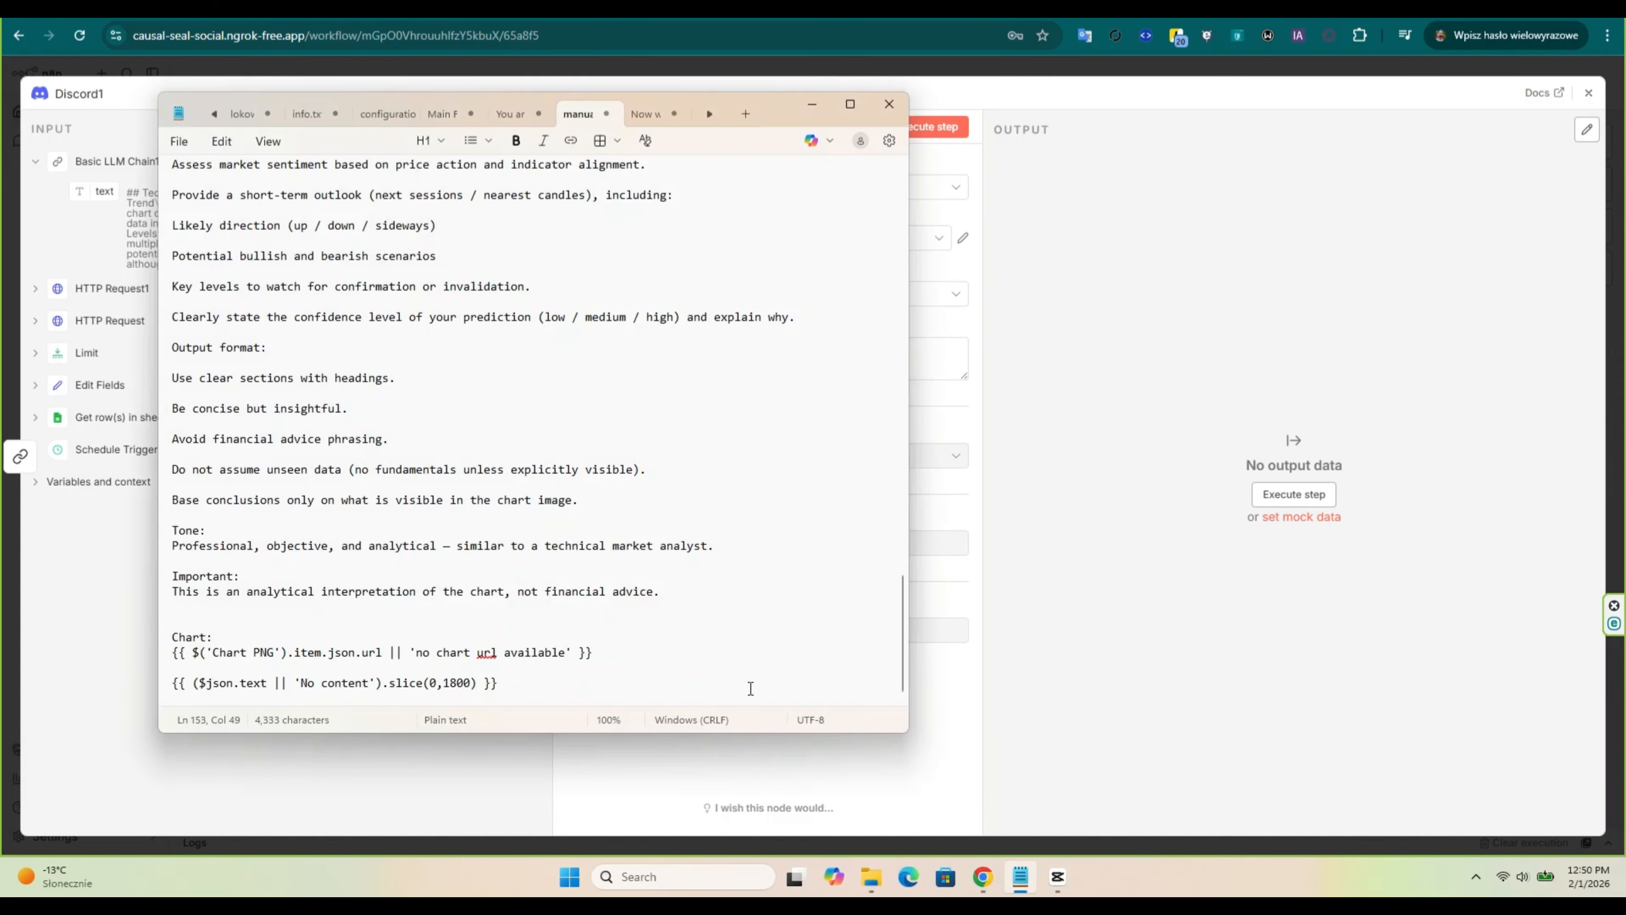
pyautogui.moveTo(539, 679); pyautogui.dragTo(166, 652)
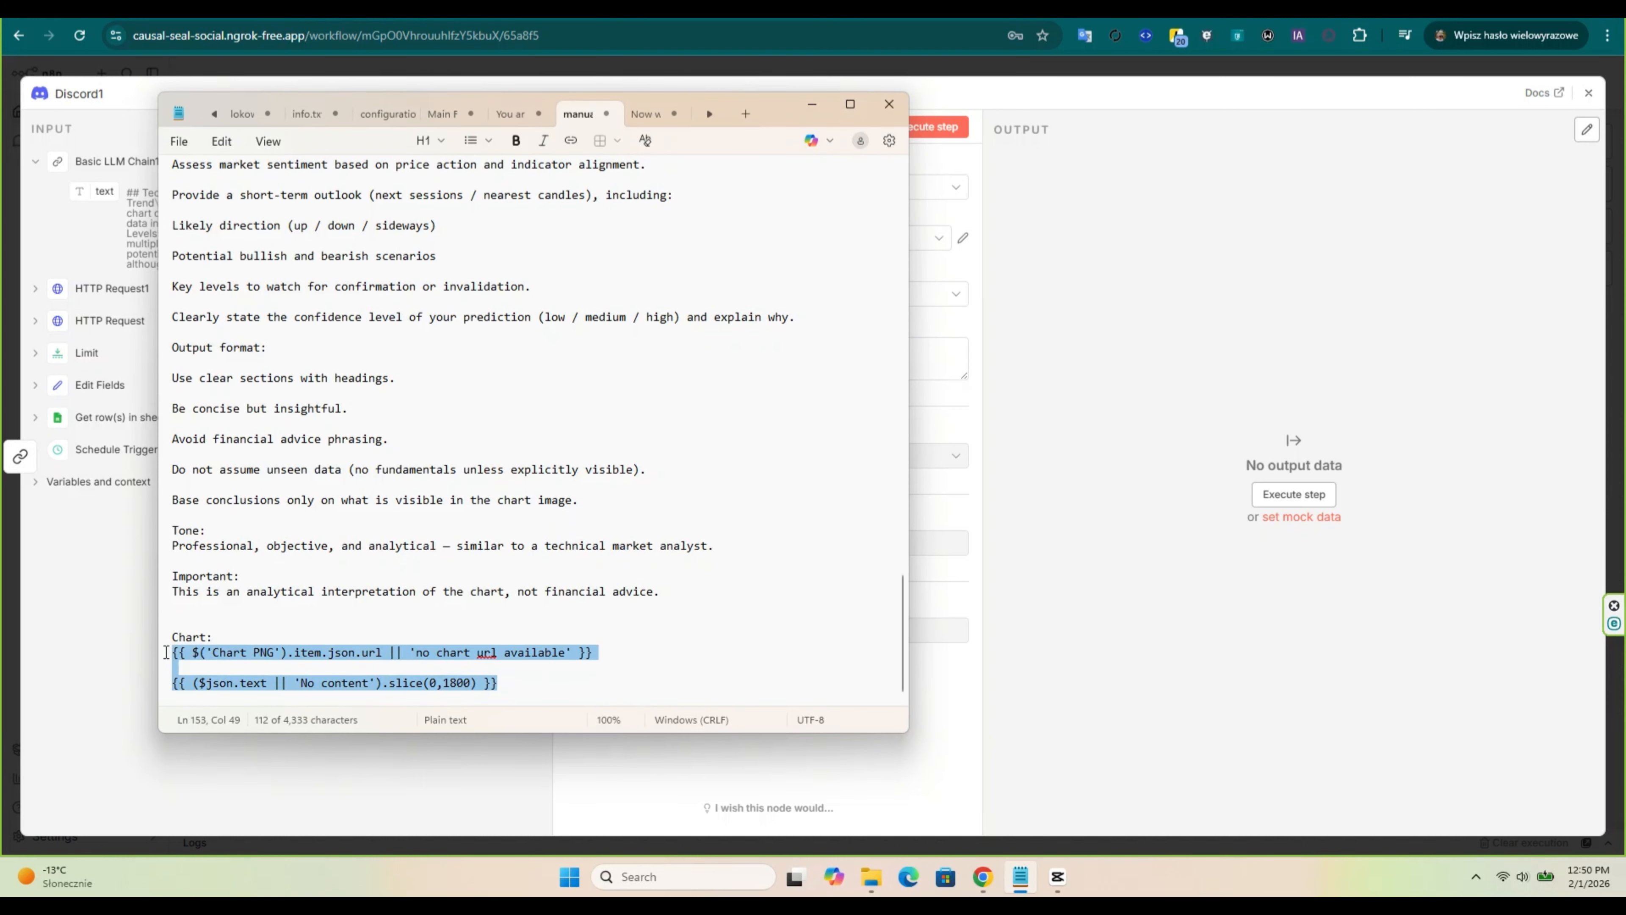
pyautogui.click(1012, 427)
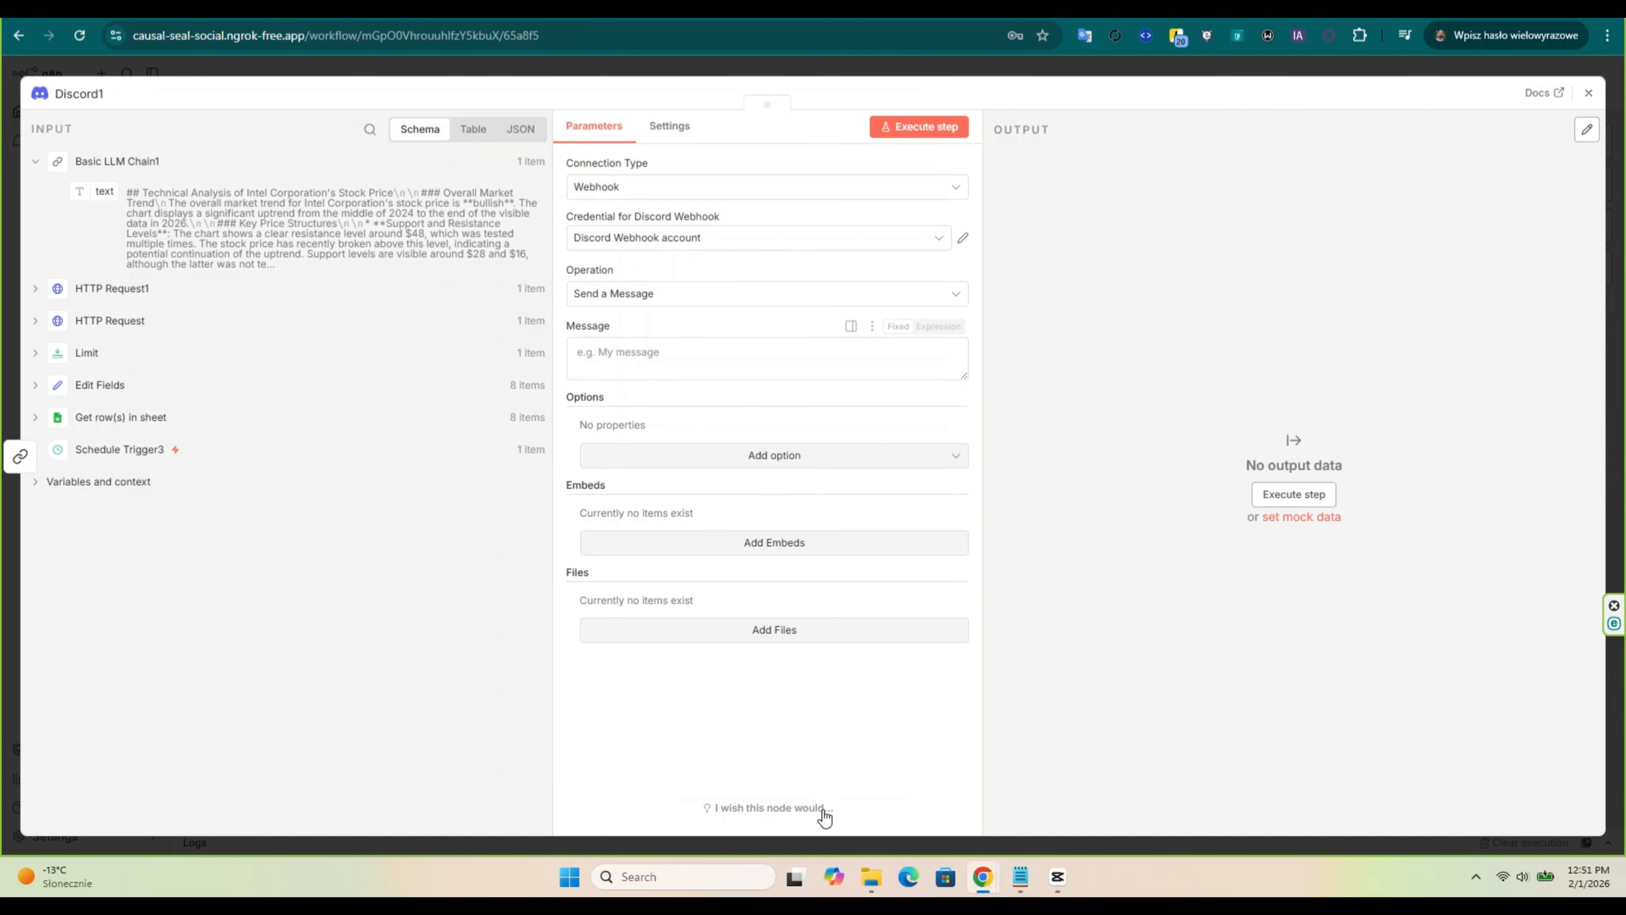
# Step: Copy the "Chart:" line and the two expressions below it from the Notepad notes into the Discord node's message in n8n
pyautogui.click(1020, 877)
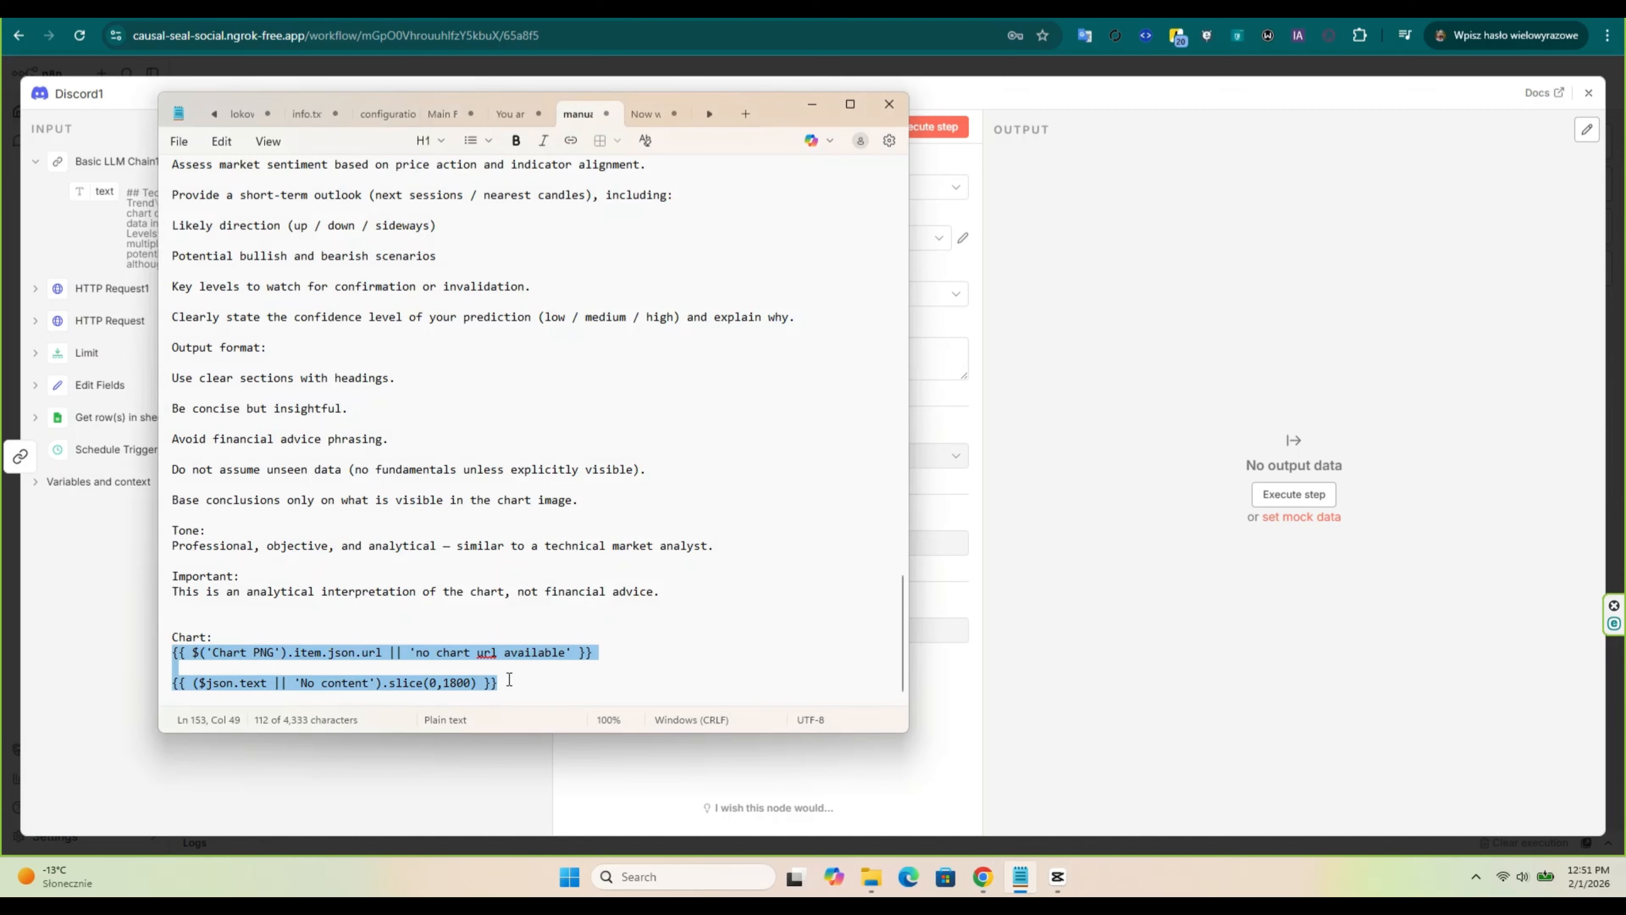
pyautogui.moveTo(501, 682); pyautogui.dragTo(170, 637)
pyautogui.hotkey('ctrl', 'c')
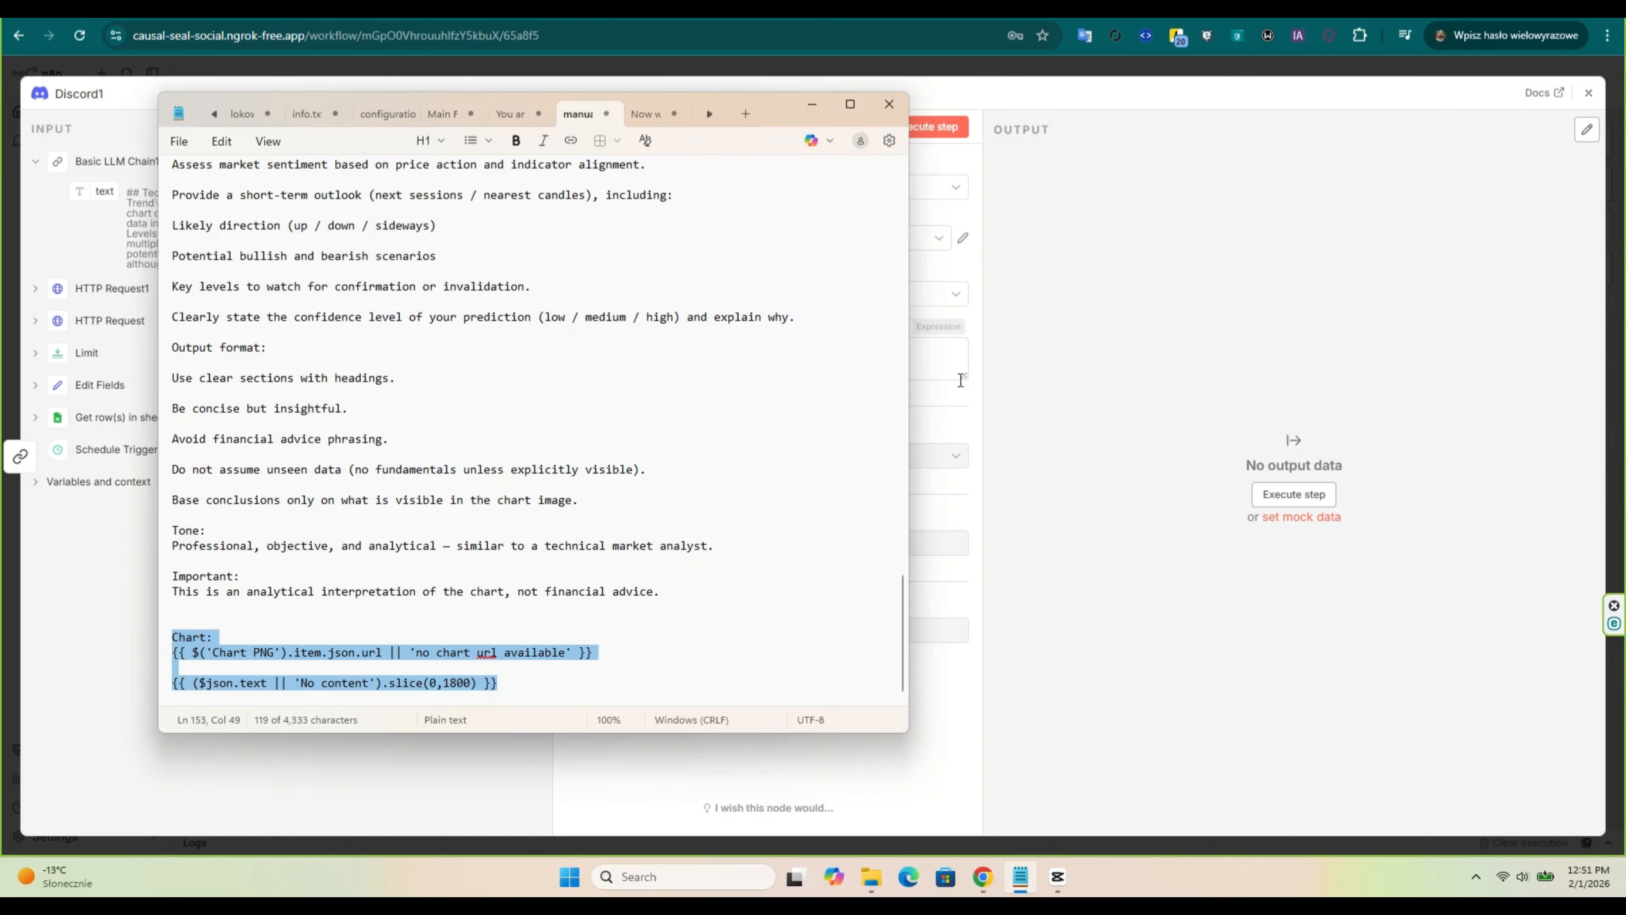
pyautogui.click(1032, 368)
pyautogui.click(855, 371)
pyautogui.hotkey('ctrl', 'v')
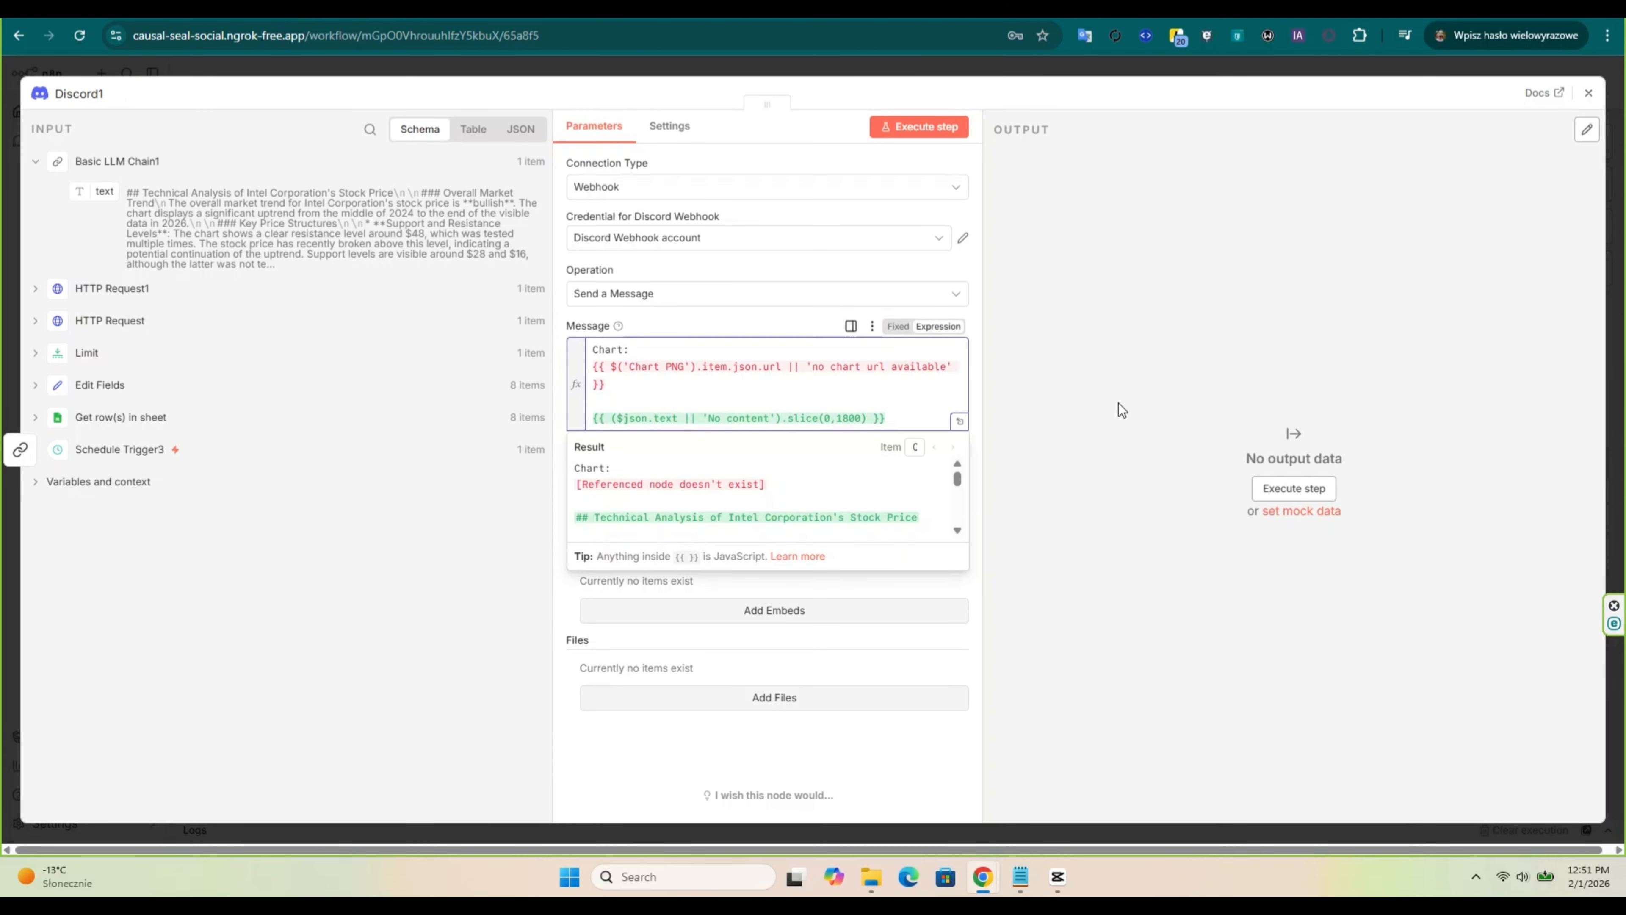
# Step: Replace the 'Chart PNG' reference in the Discord1 message with the url field from the HTTP Request node's output
pyautogui.click(1114, 402)
pyautogui.click(845, 371)
pyautogui.click(35, 322)
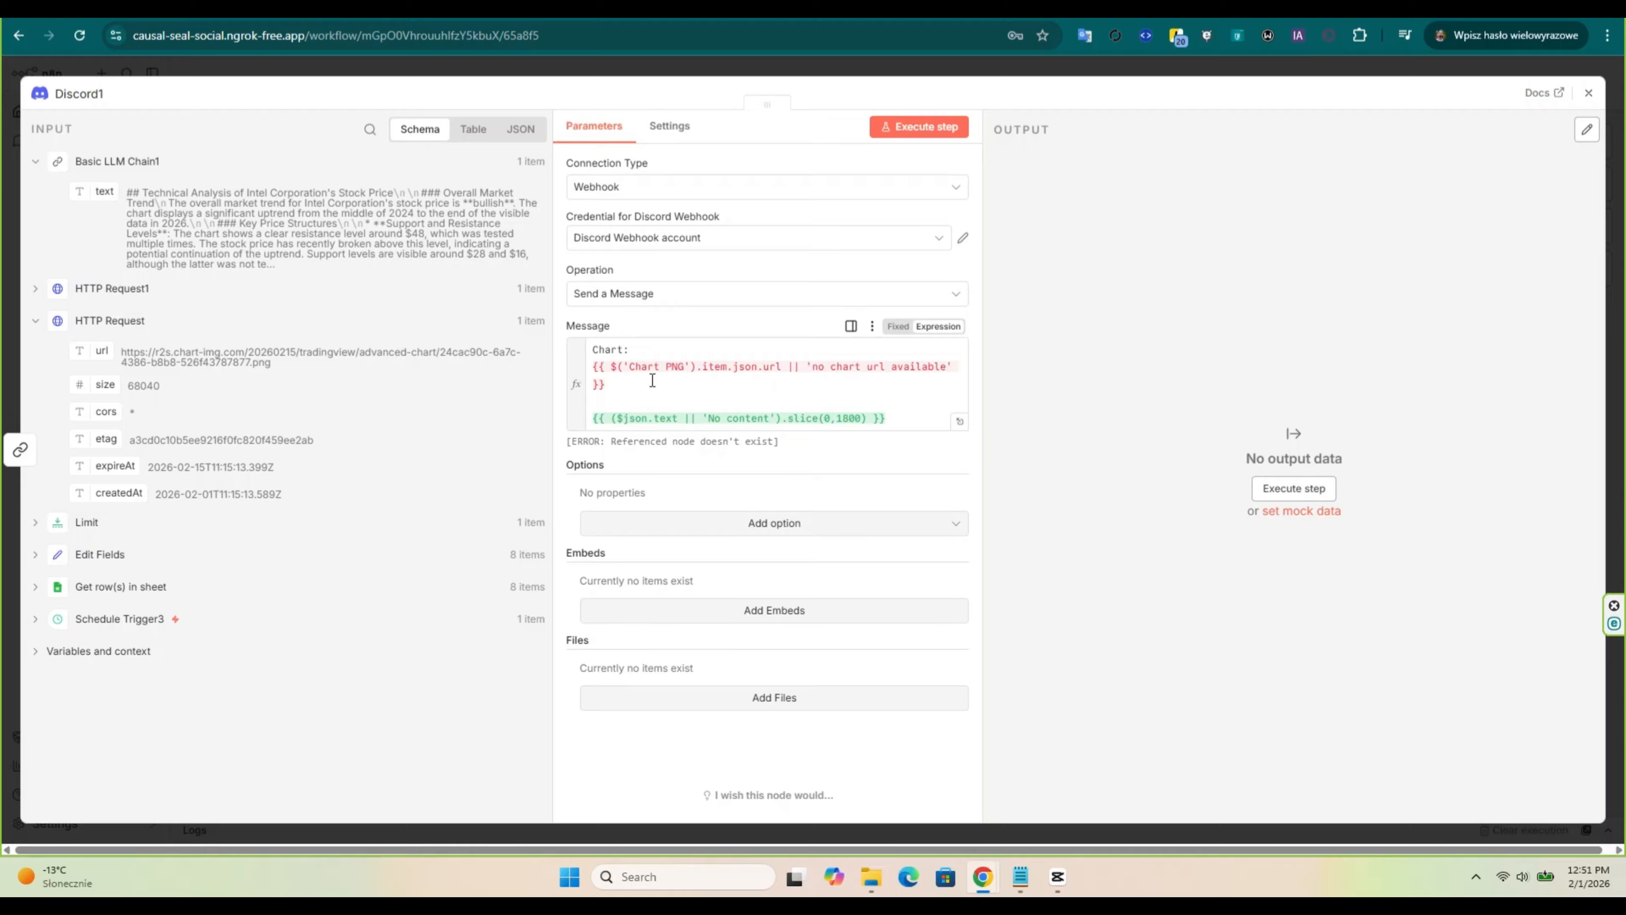
pyautogui.click(36, 290)
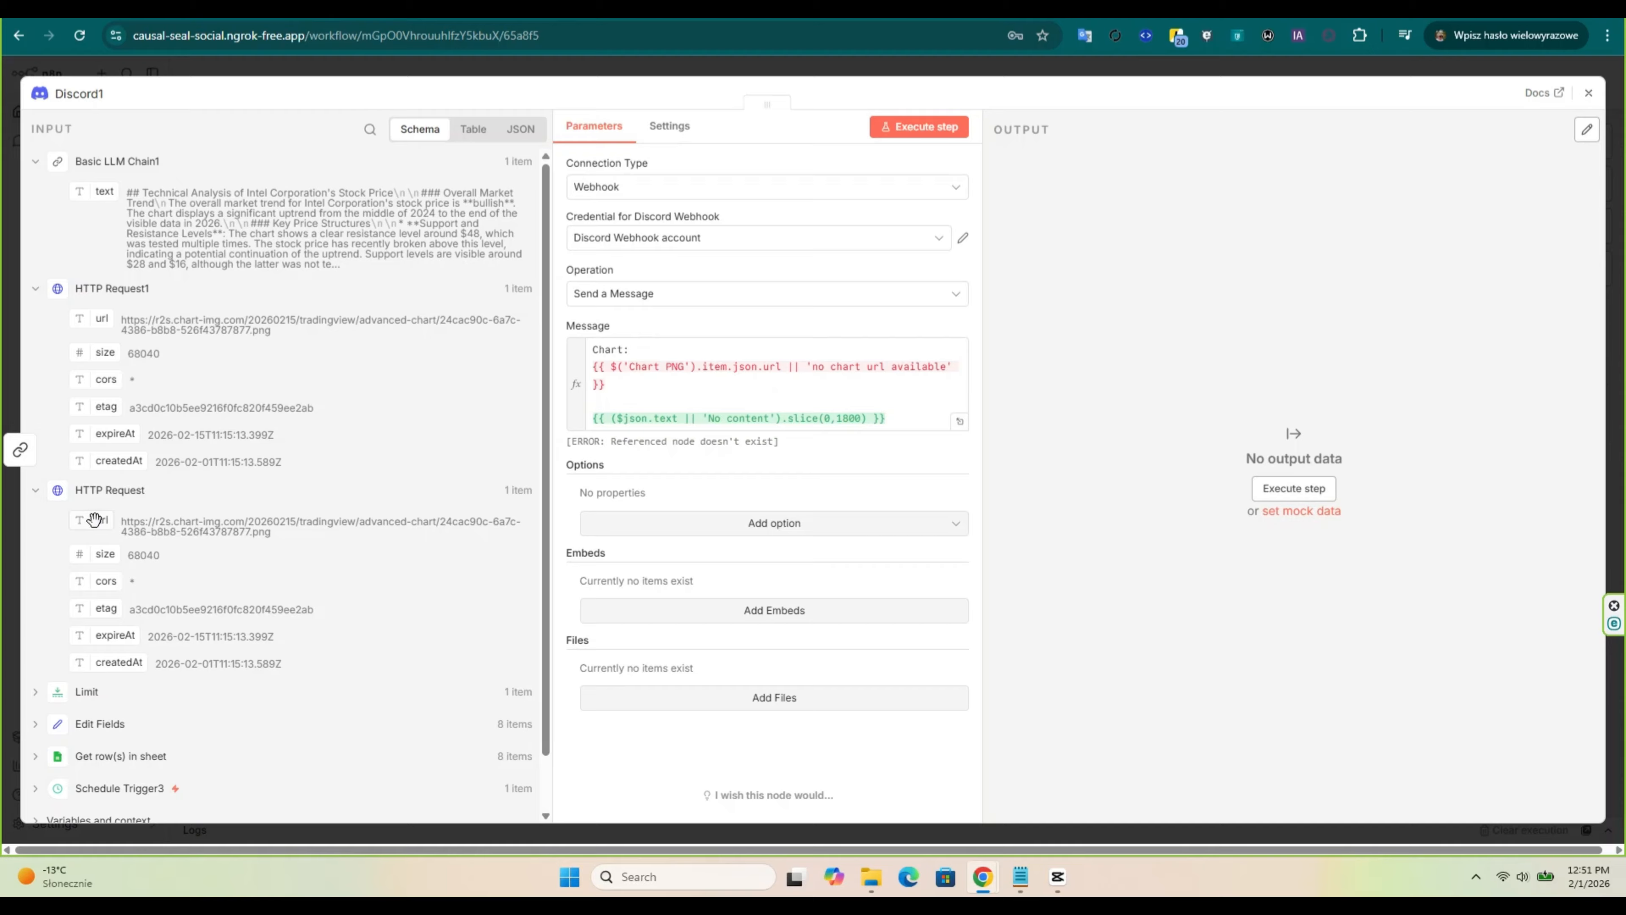
pyautogui.click(726, 366)
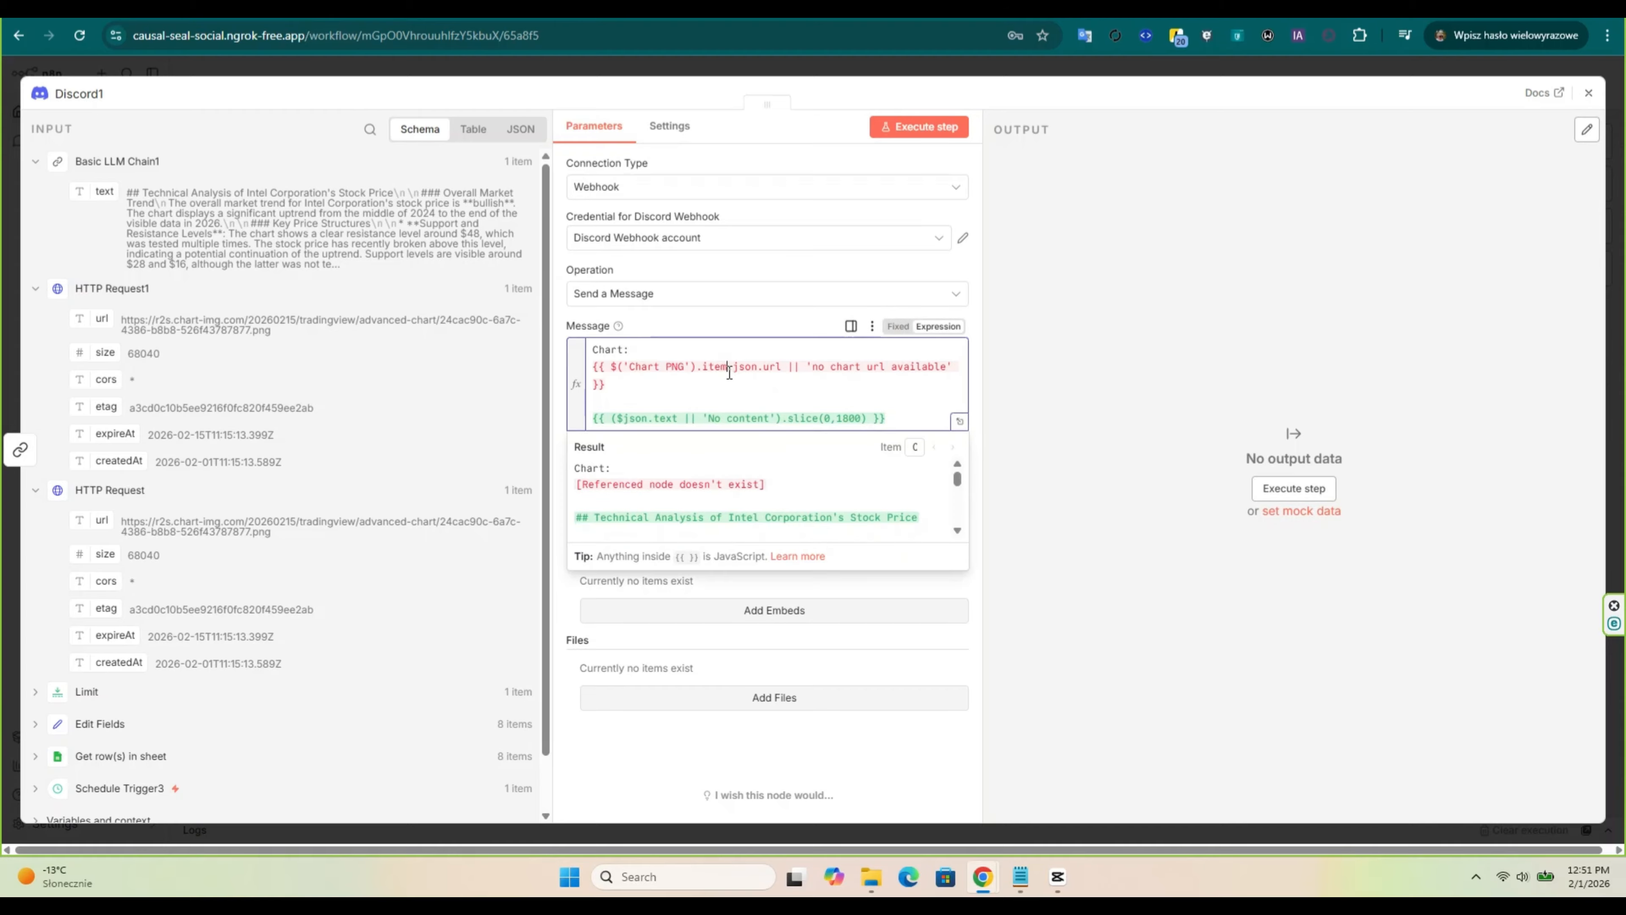
pyautogui.moveTo(779, 366); pyautogui.dragTo(610, 366)
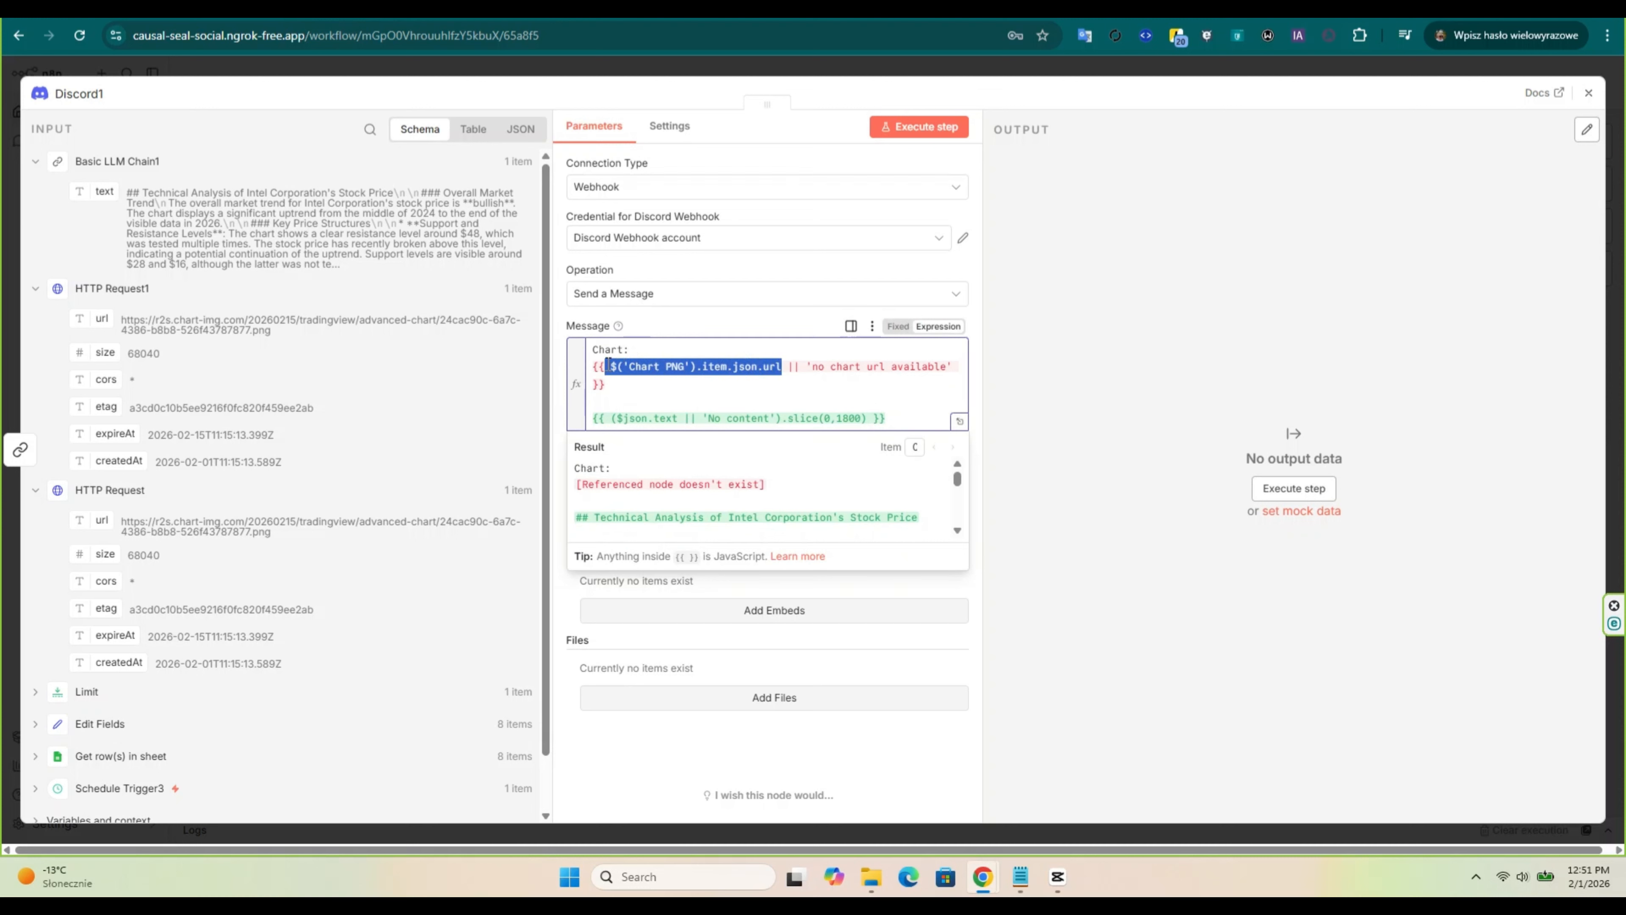
pyautogui.press('Delete')
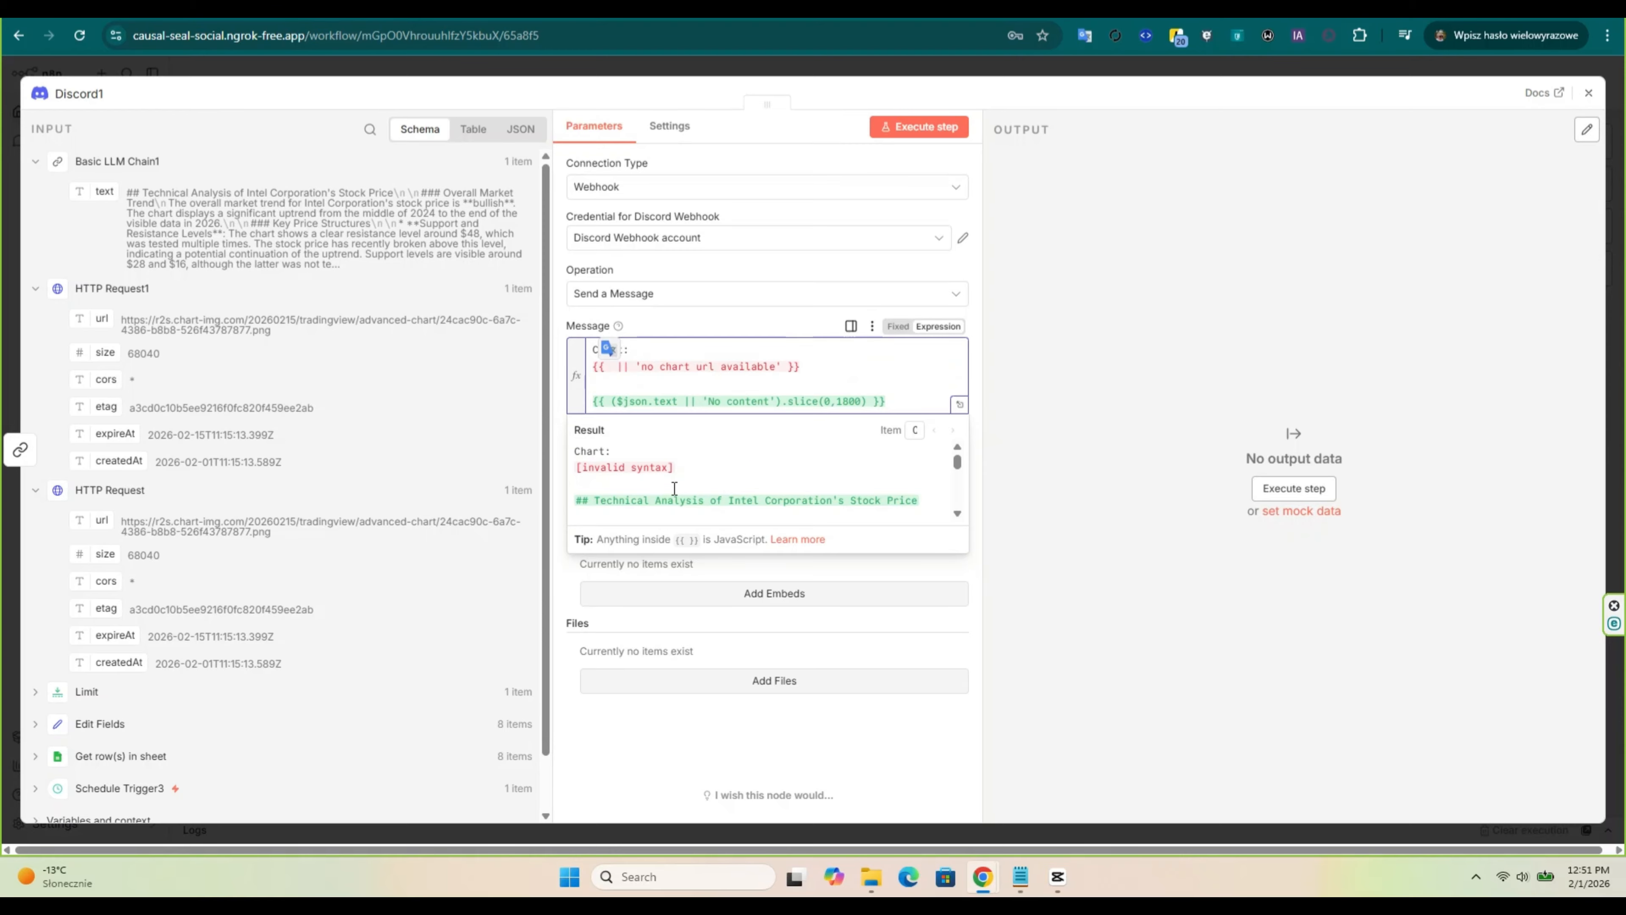
pyautogui.moveTo(100, 522); pyautogui.dragTo(608, 370)
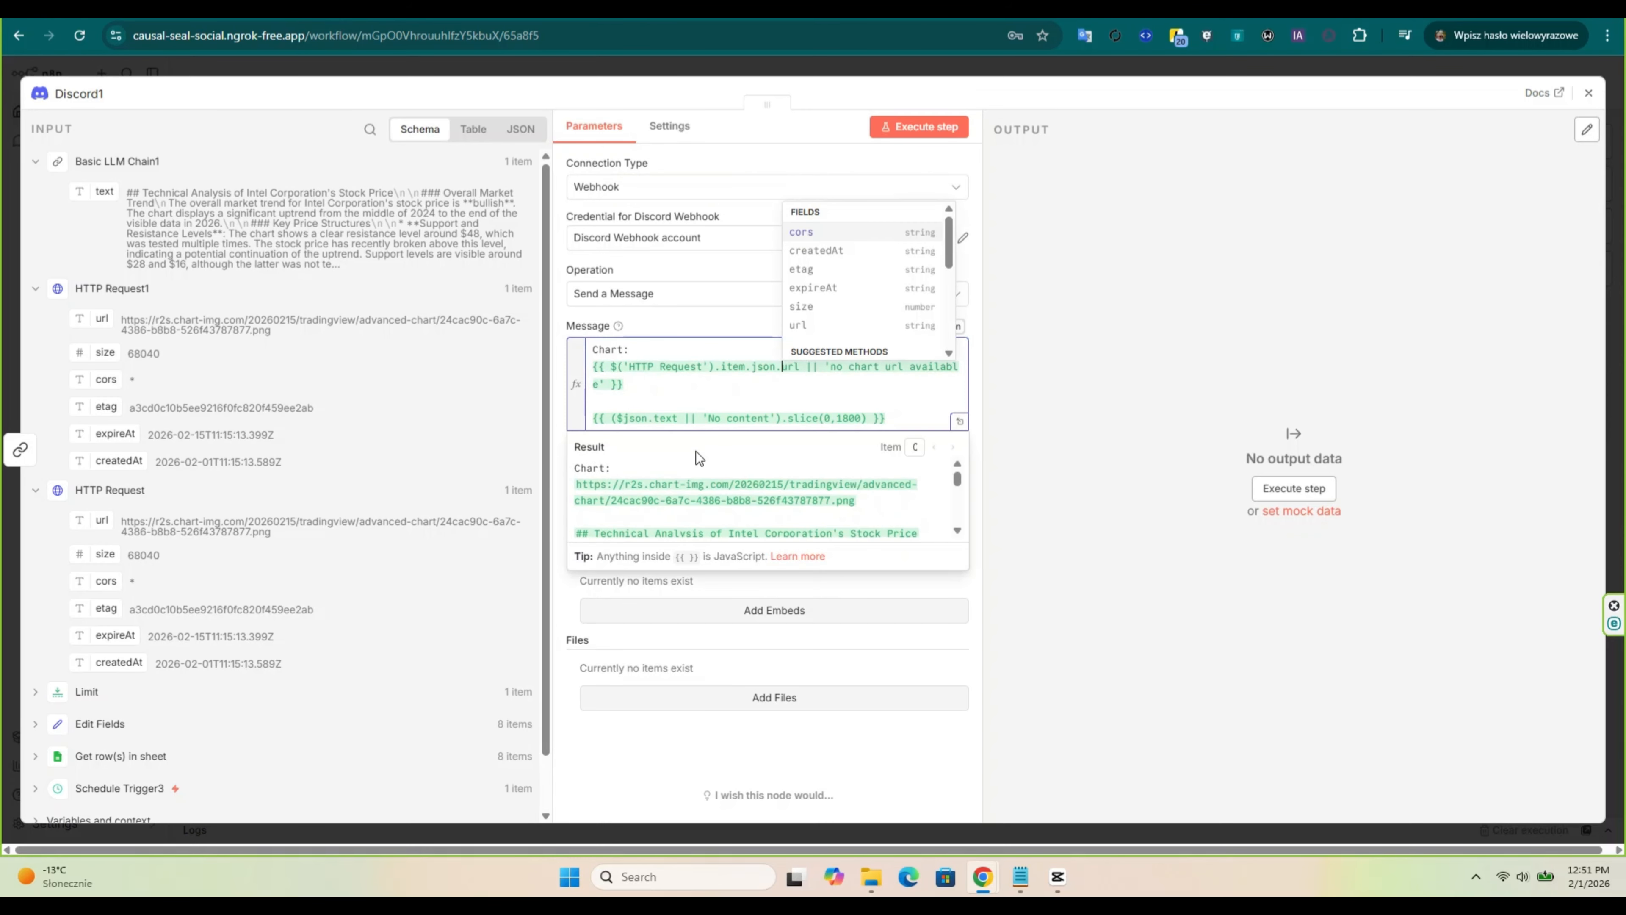
pyautogui.click(1059, 398)
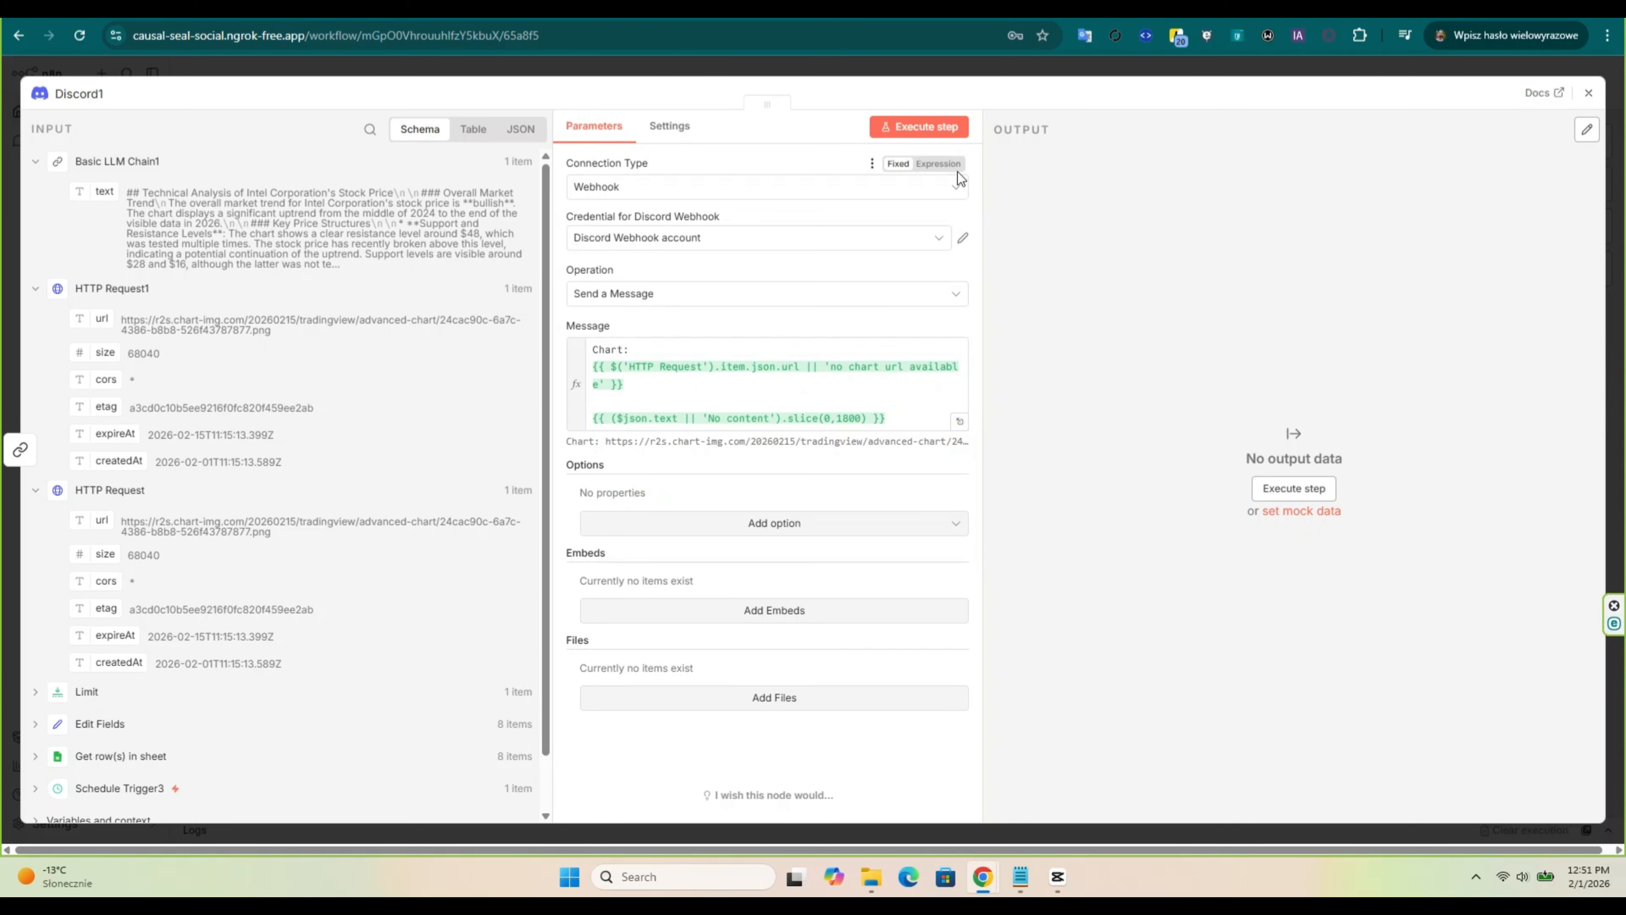
# Step: Execute the Discord1 node to send the chart message, and run it again from the workflow canvas
pyautogui.click(957, 131)
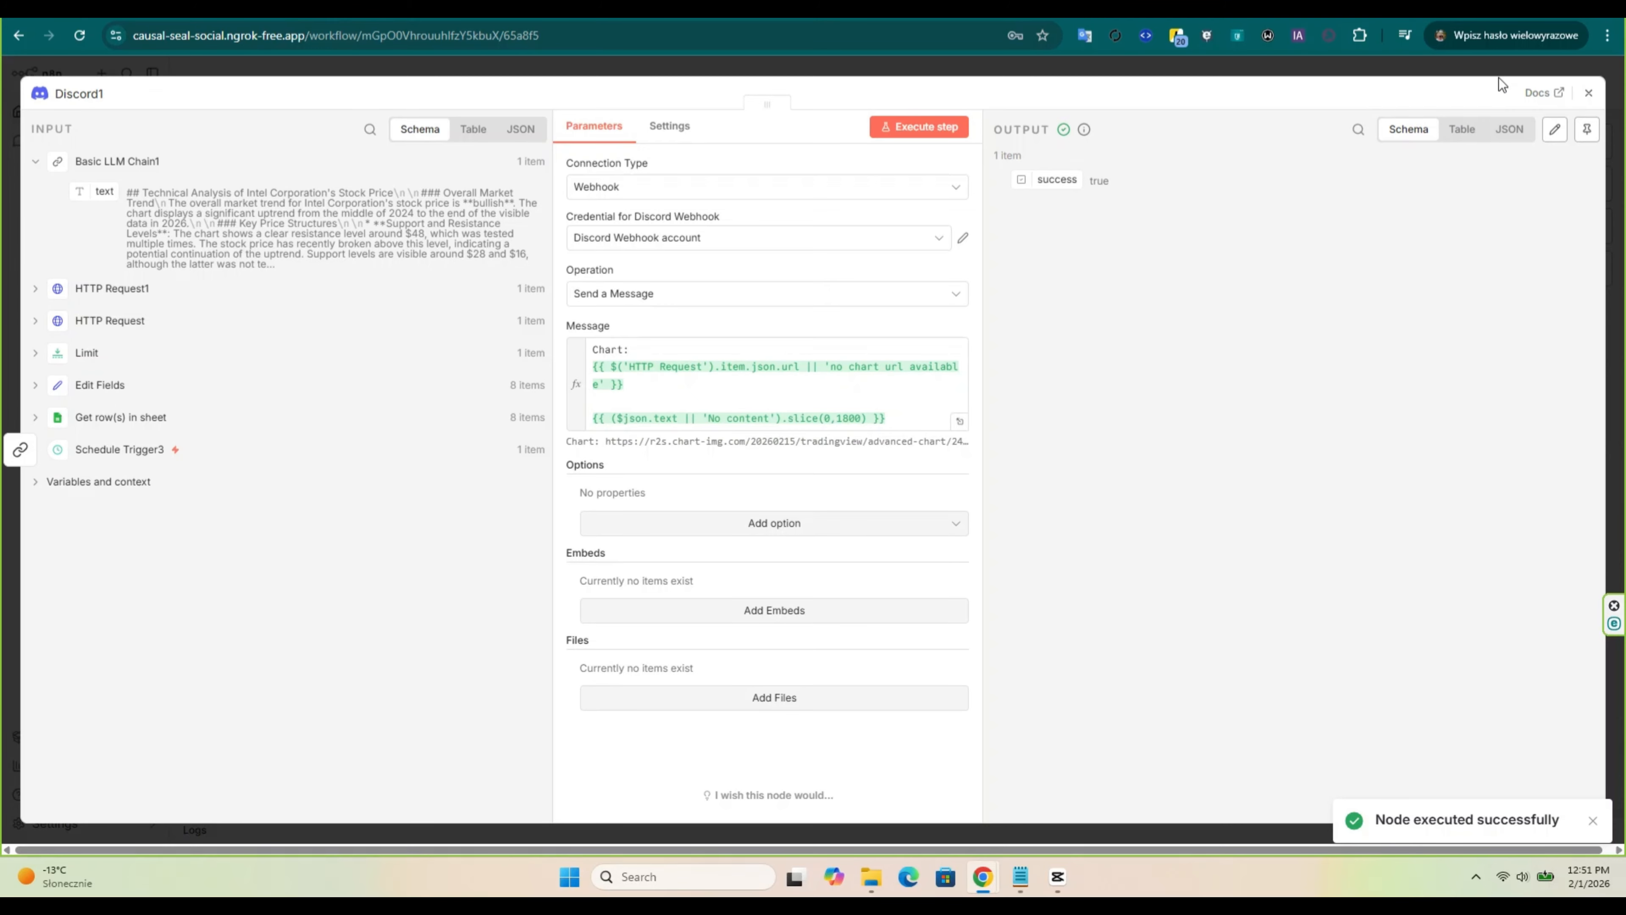
pyautogui.click(1589, 93)
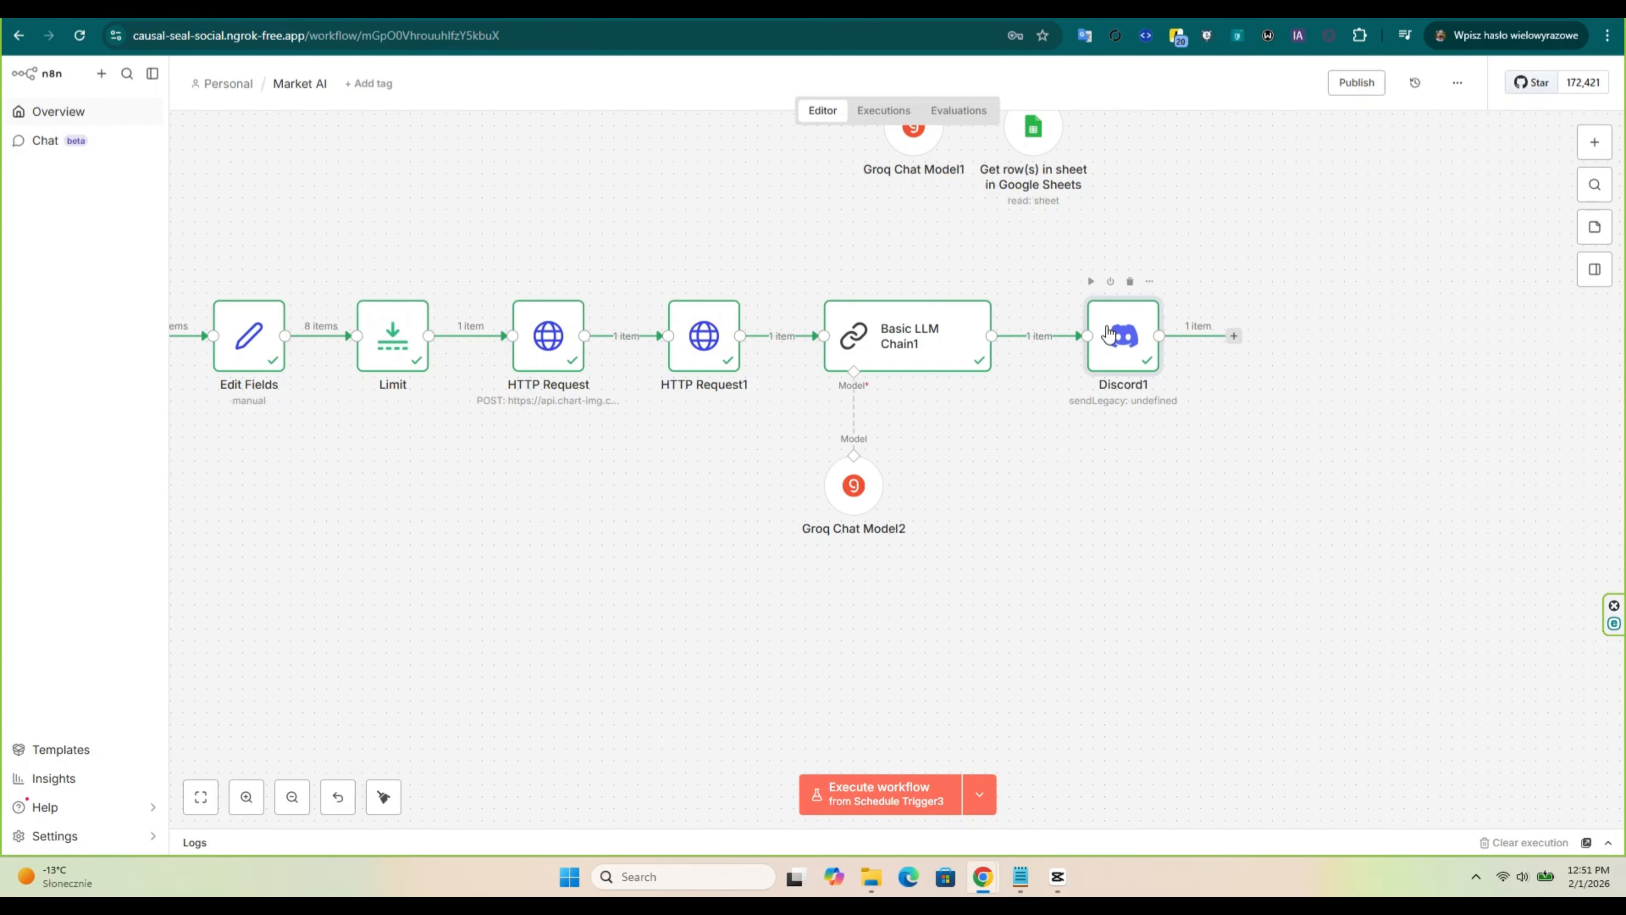
pyautogui.click(1092, 282)
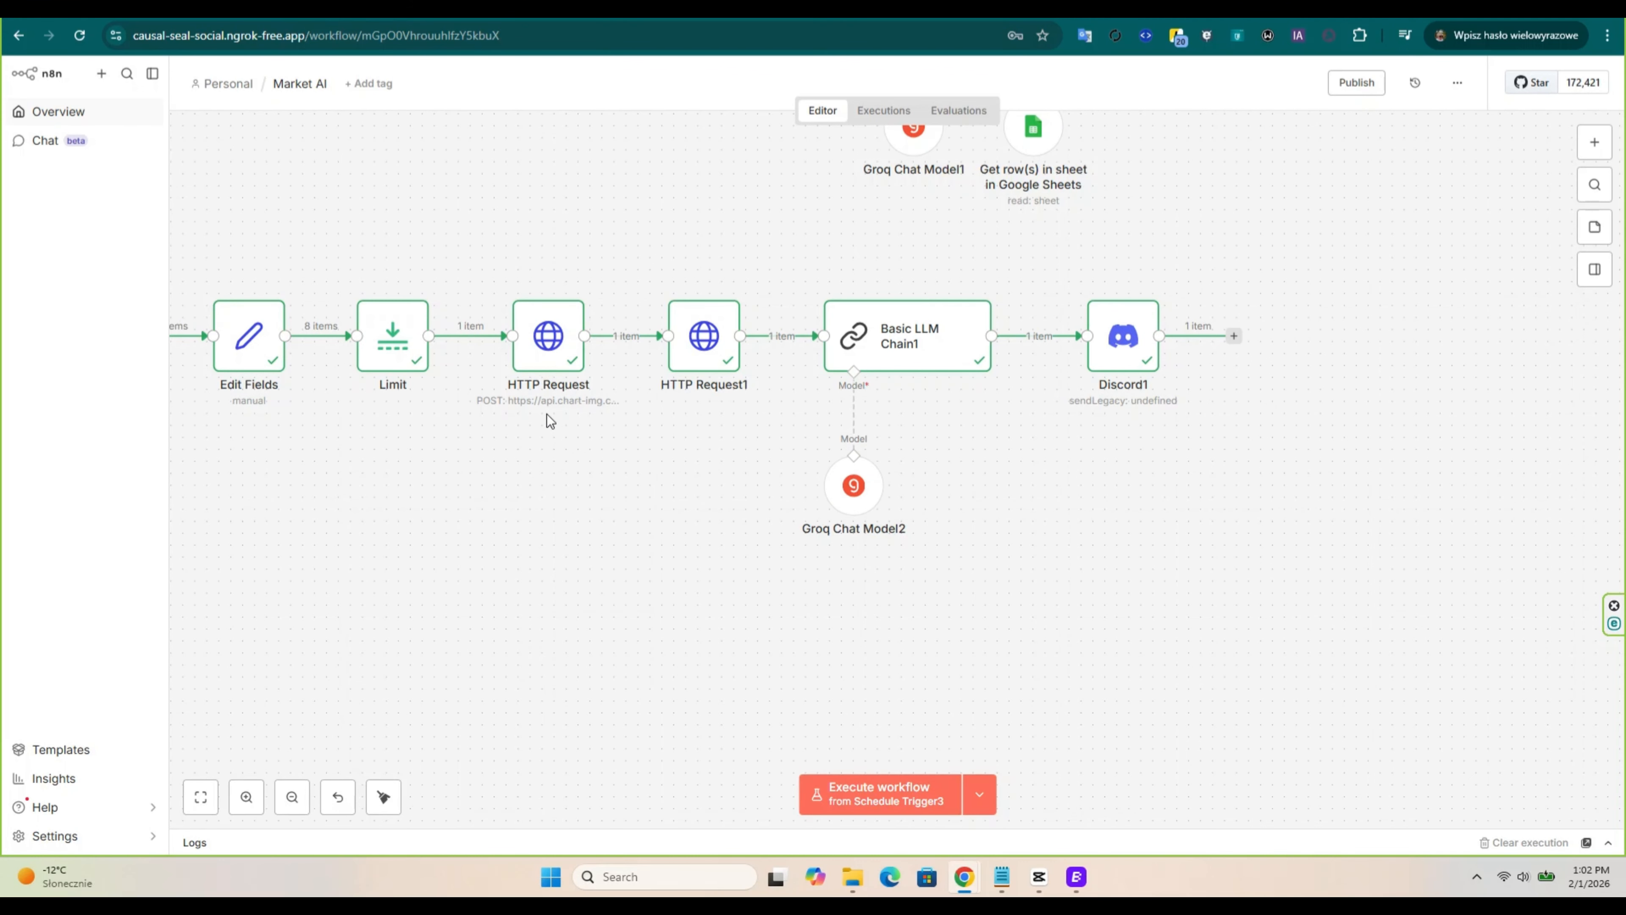
# Step: Delete the Limit node and the remaining connection between Edit Fields and HTTP Request
pyautogui.moveTo(482, 339)
pyautogui.moveTo(401, 315)
pyautogui.click(399, 283)
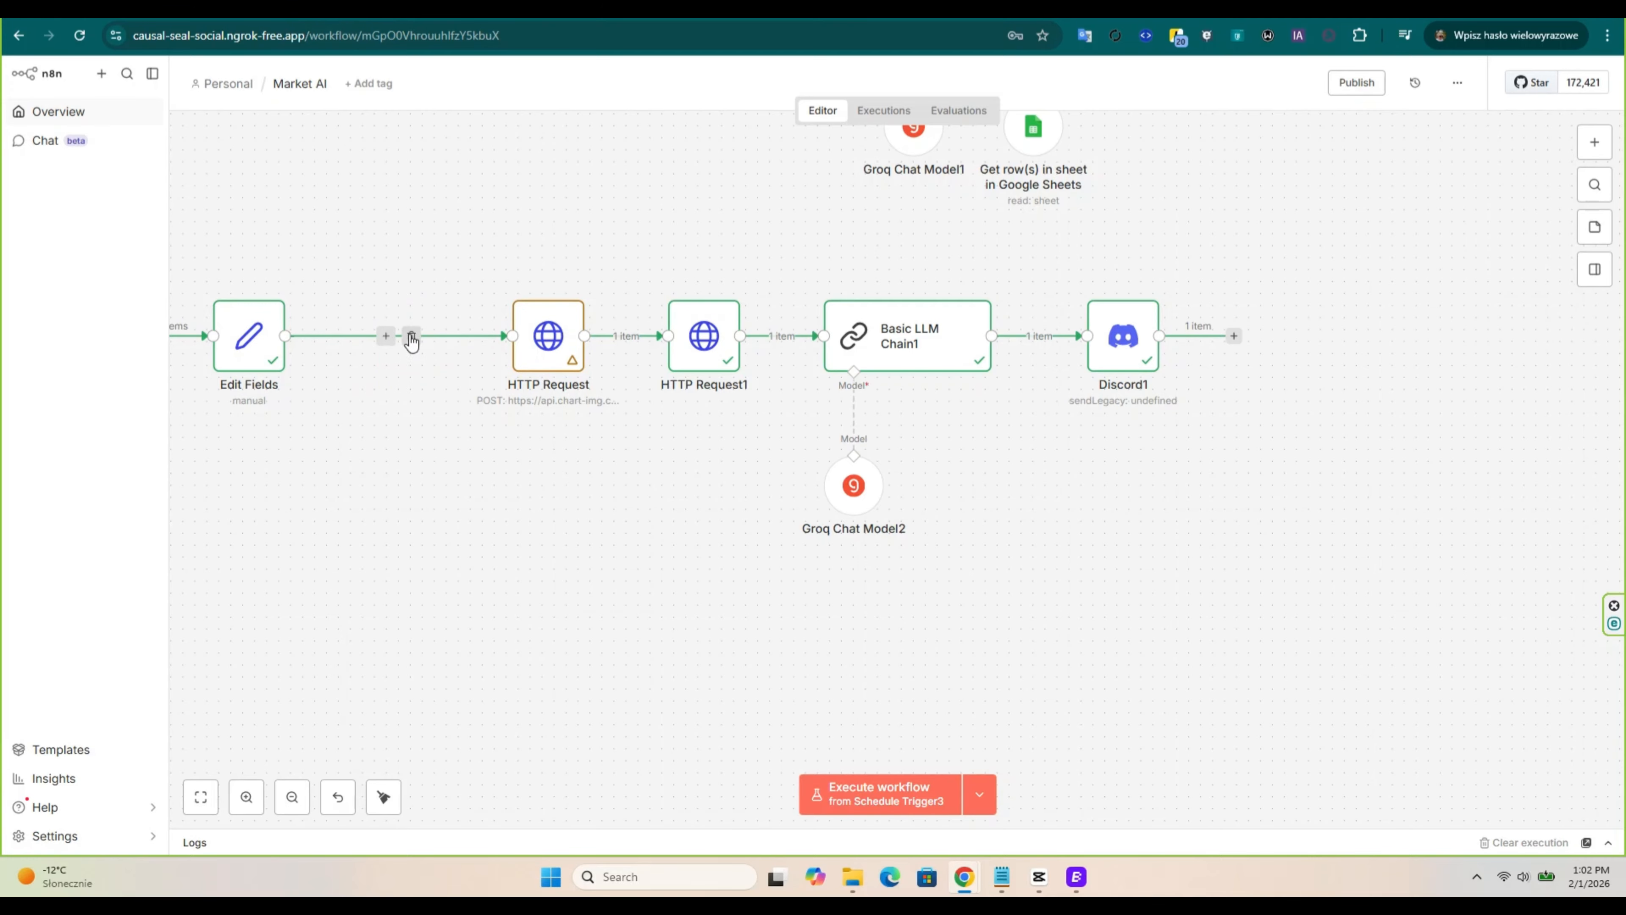
# Step: Add a Loop Over Items (Split in Batches) node after Edit Fields
pyautogui.click(360, 336)
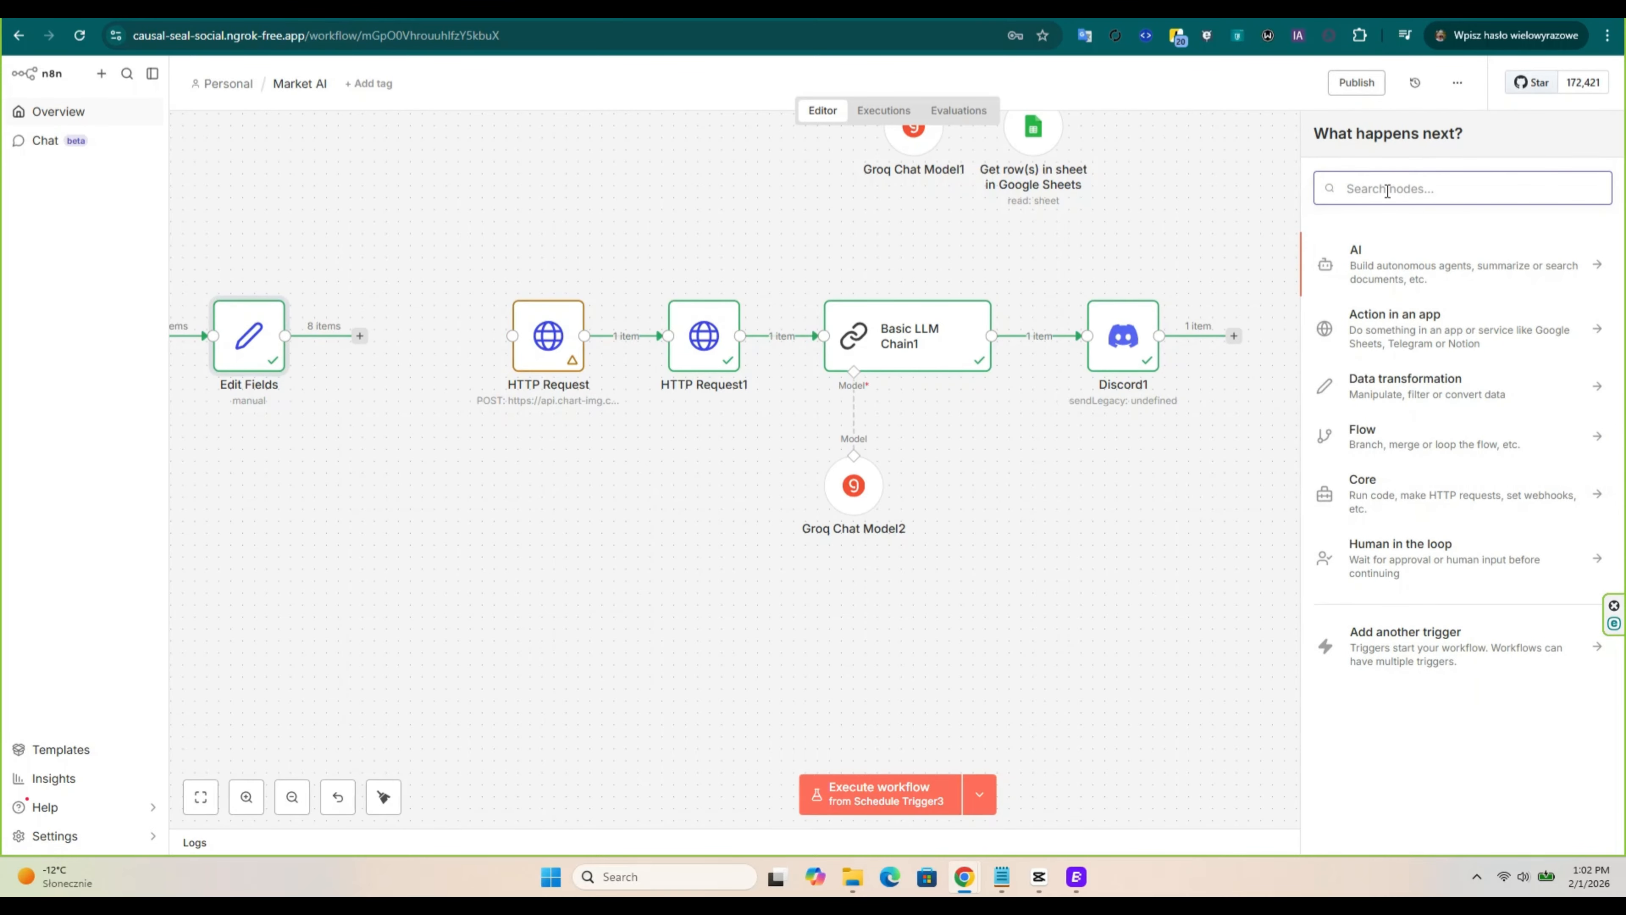
pyautogui.write('loop')
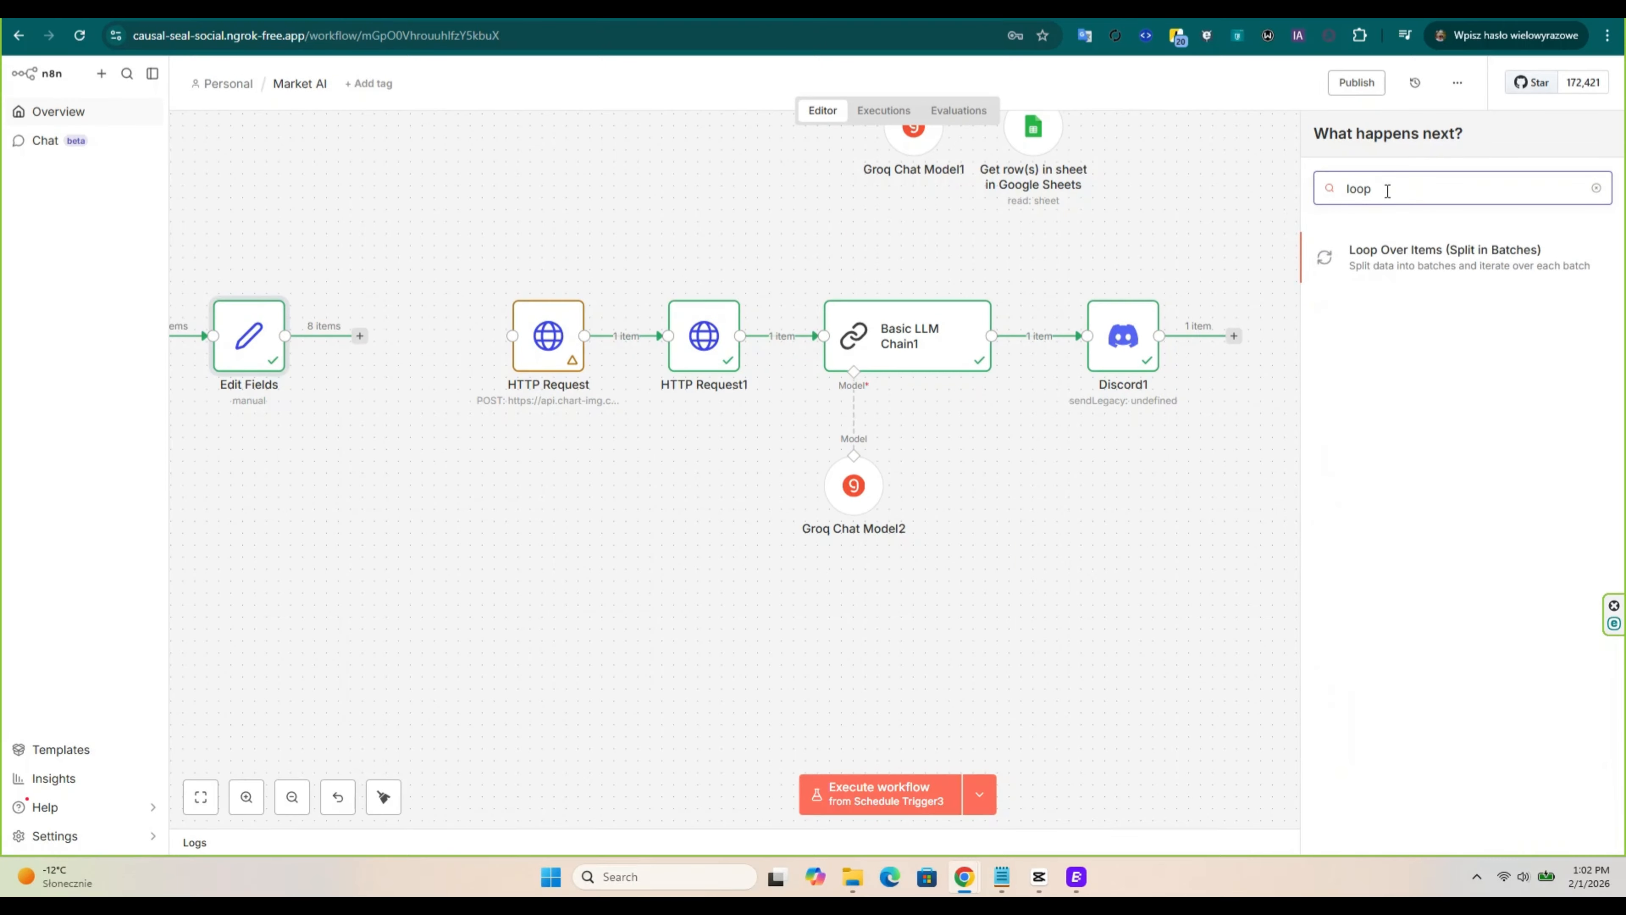
pyautogui.click(1397, 260)
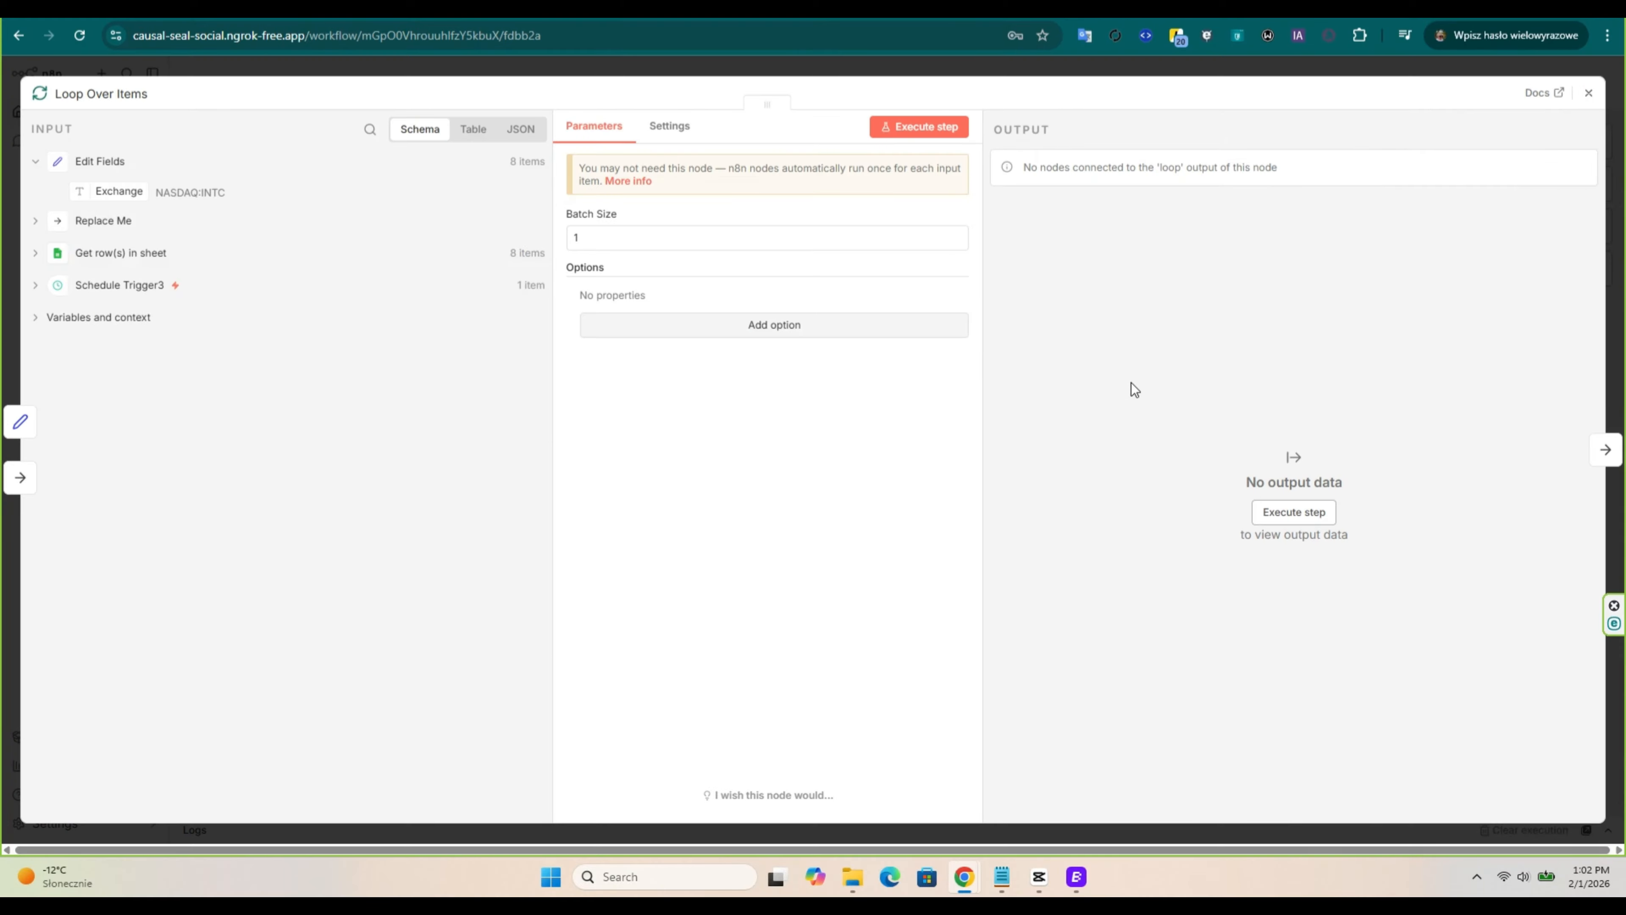
pyautogui.click(1589, 96)
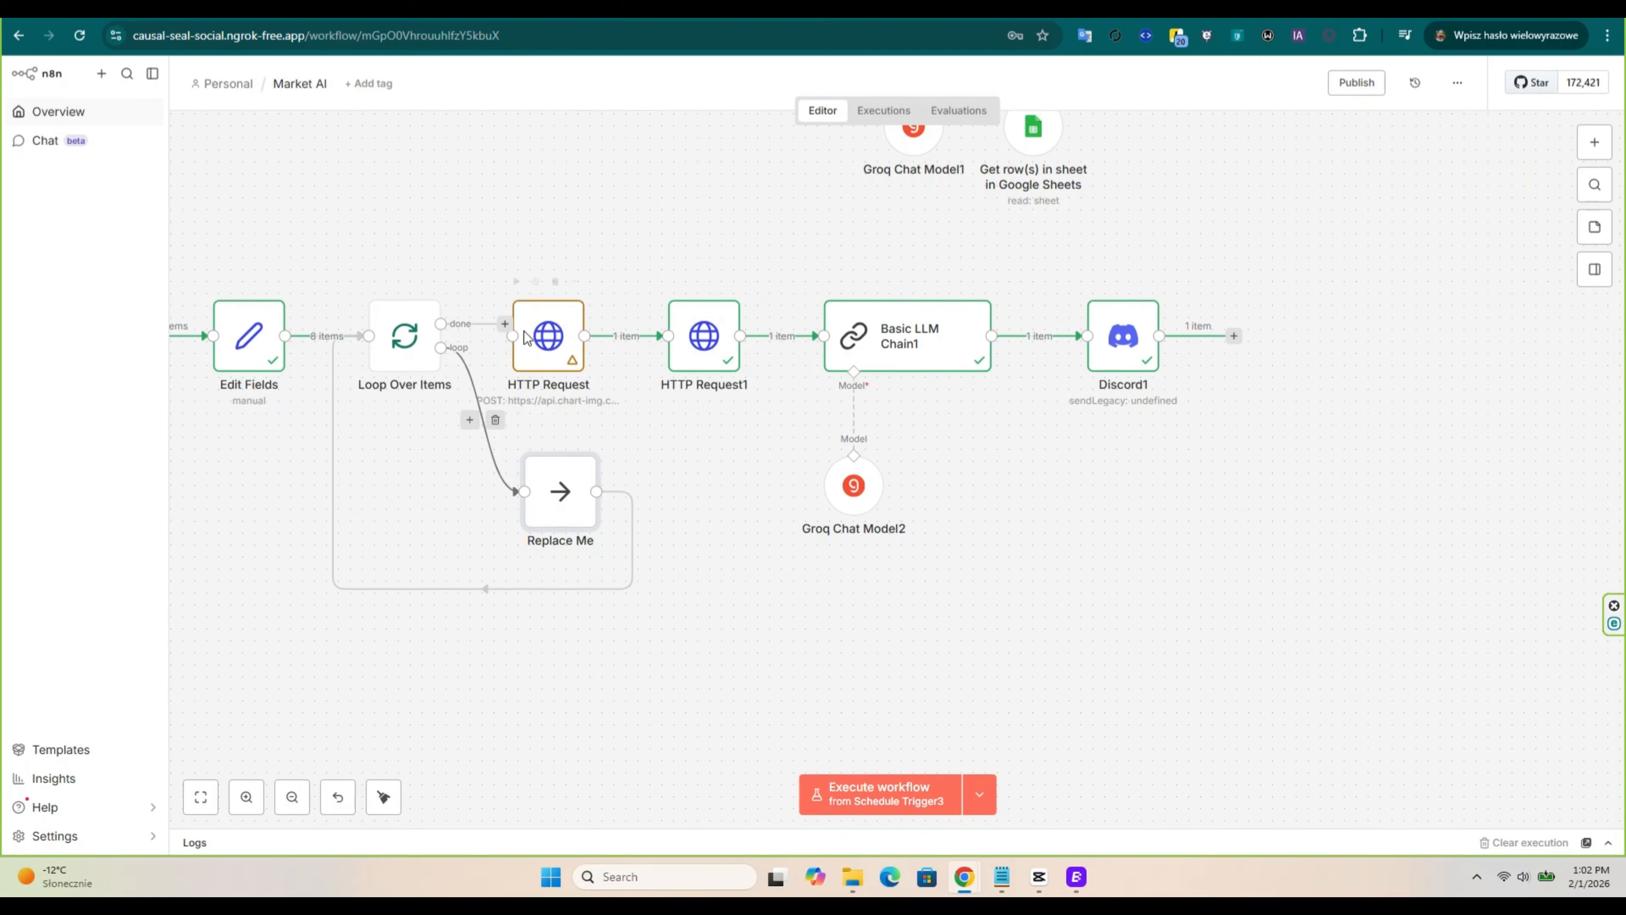
# Step: Make room by moving the HTTP Request-to-Discord1 chain and Replace Me away from Loop Over Items, and delete the connection from its loop output to Replace Me
pyautogui.moveTo(544, 233)
pyautogui.mouseDown()
pyautogui.moveTo(646, 370)
pyautogui.moveTo(1144, 475)
pyautogui.mouseUp()
pyautogui.moveTo(548, 336)
pyautogui.mouseDown()
pyautogui.moveTo(595, 324)
pyautogui.moveTo(572, 336)
pyautogui.mouseUp()
pyautogui.moveTo(513, 223); pyautogui.dragTo(1307, 565)
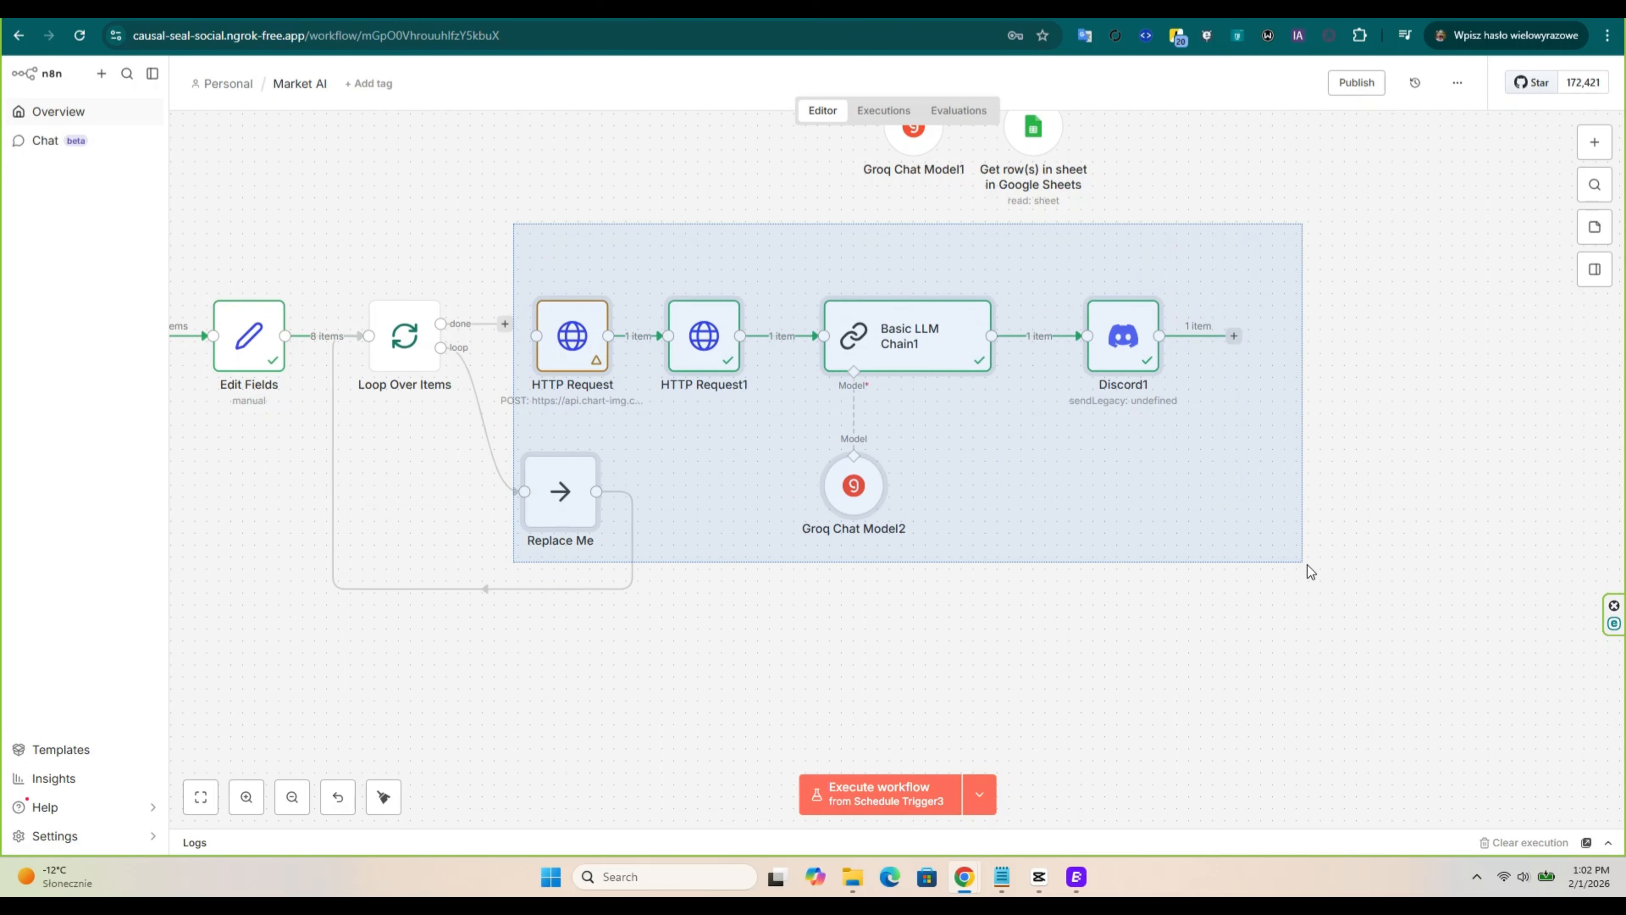
pyautogui.moveTo(854, 486); pyautogui.dragTo(1010, 486)
pyautogui.click(897, 576)
pyautogui.moveTo(695, 510); pyautogui.dragTo(612, 509)
pyautogui.click(531, 422)
# Step: Add a Wait node to the loop output of Loop Over Items with a wait amount of 30
pyautogui.click(505, 348)
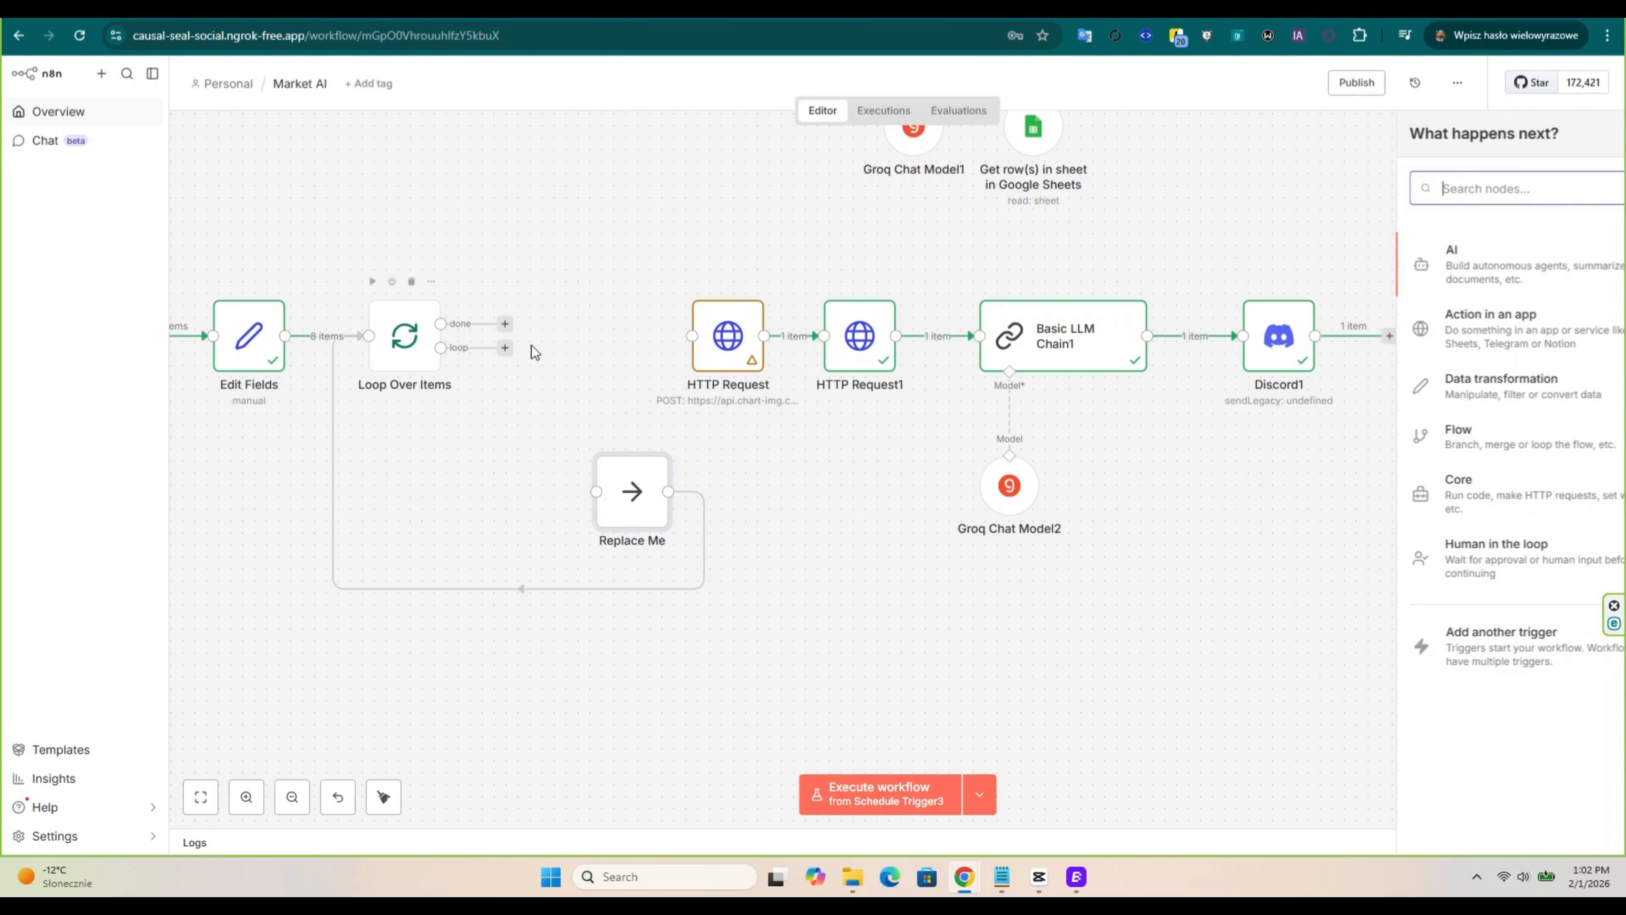
pyautogui.write('wait')
pyautogui.click(1351, 250)
pyautogui.moveTo(773, 241); pyautogui.dragTo(483, 247)
pyautogui.write('30')
pyautogui.click(1589, 95)
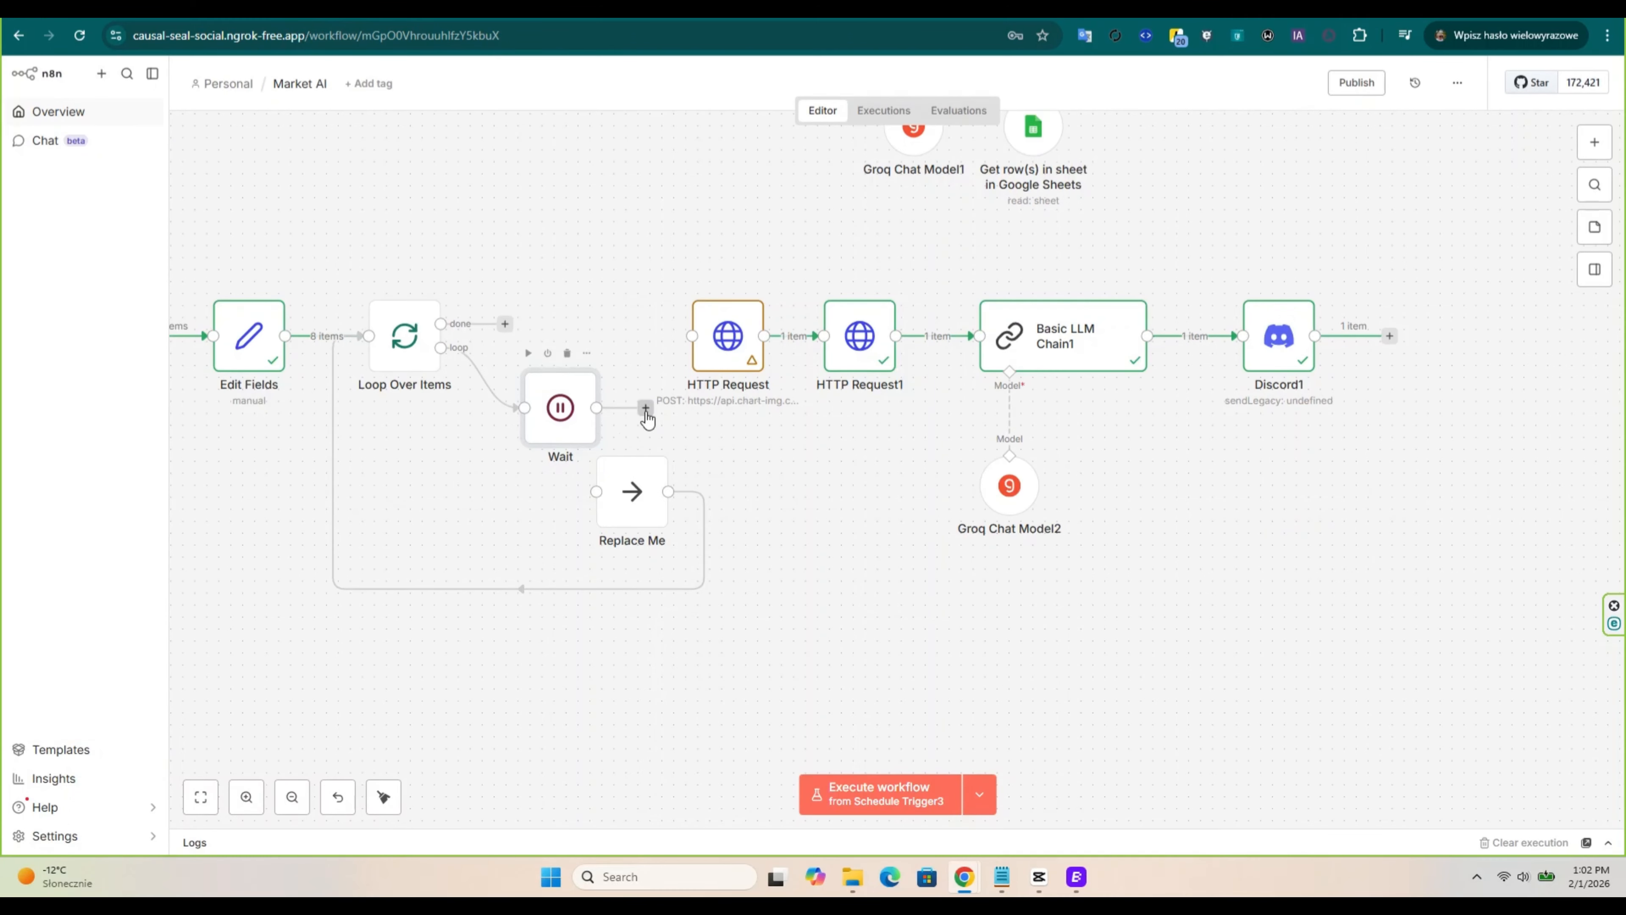
# Step: Connect Wait to Replace Me and the loop output to HTTP Request, and execute the workflow from Schedule Trigger3
pyautogui.moveTo(632, 495); pyautogui.dragTo(692, 495)
pyautogui.moveTo(559, 411); pyautogui.dragTo(547, 495)
pyautogui.moveTo(584, 491); pyautogui.dragTo(655, 491)
pyautogui.click(691, 500)
pyautogui.moveTo(441, 348); pyautogui.dragTo(692, 336)
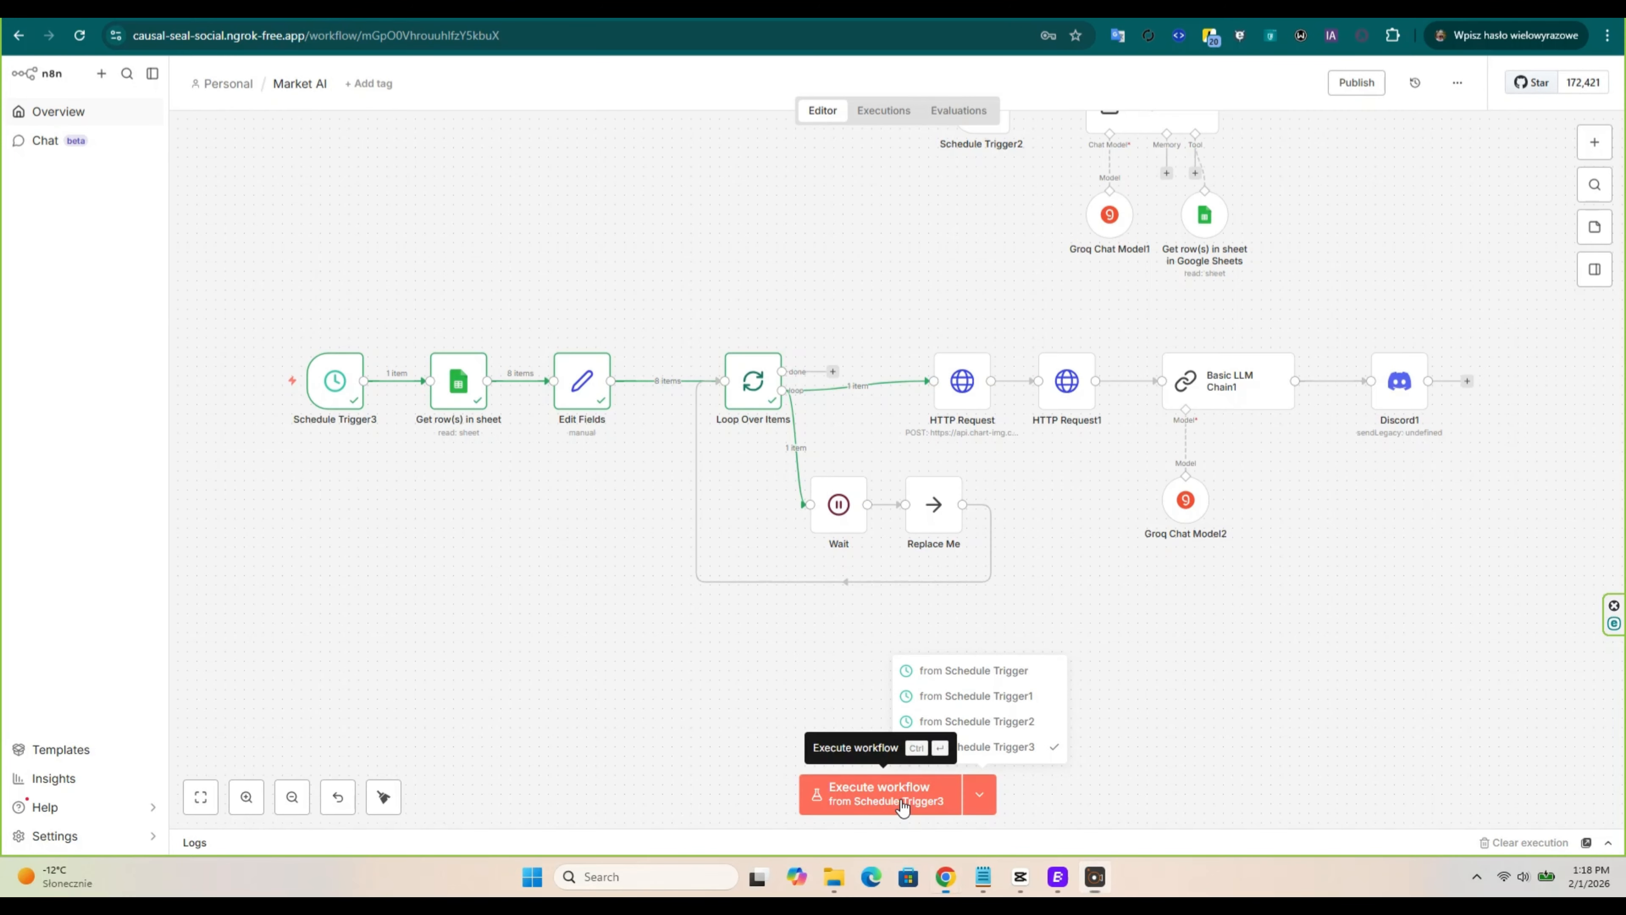
pyautogui.click(861, 793)
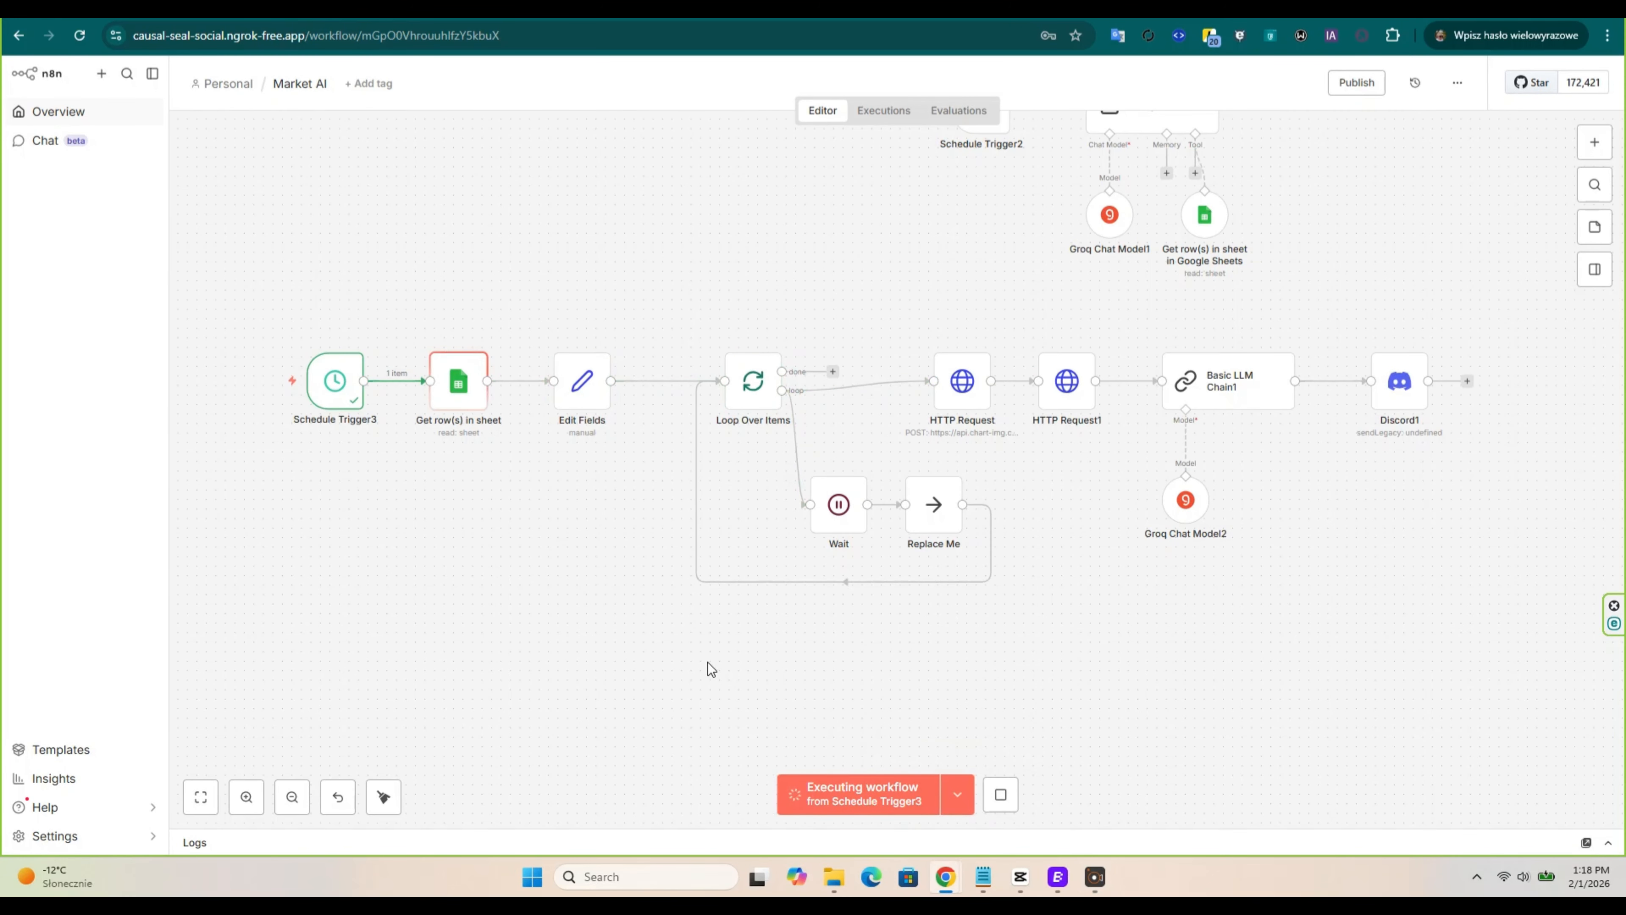